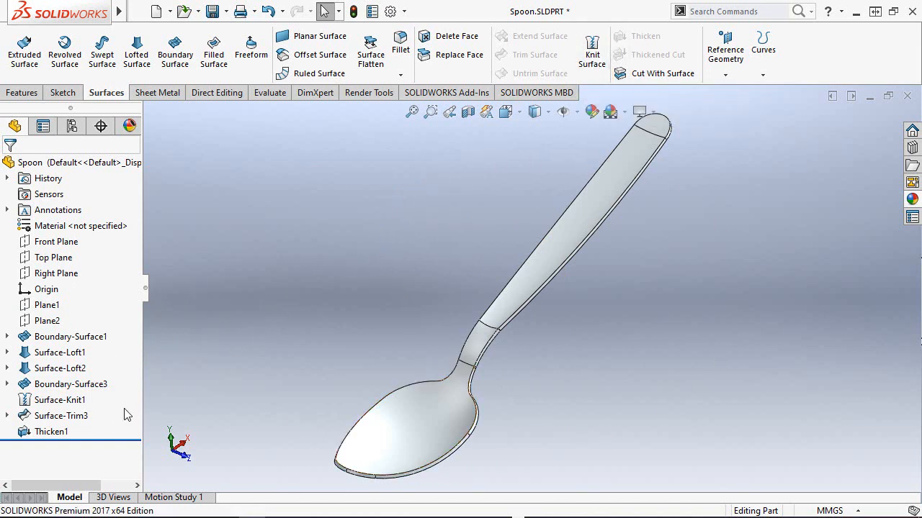
click(62, 432)
middle_drag(432, 422, 433, 401)
click(449, 112)
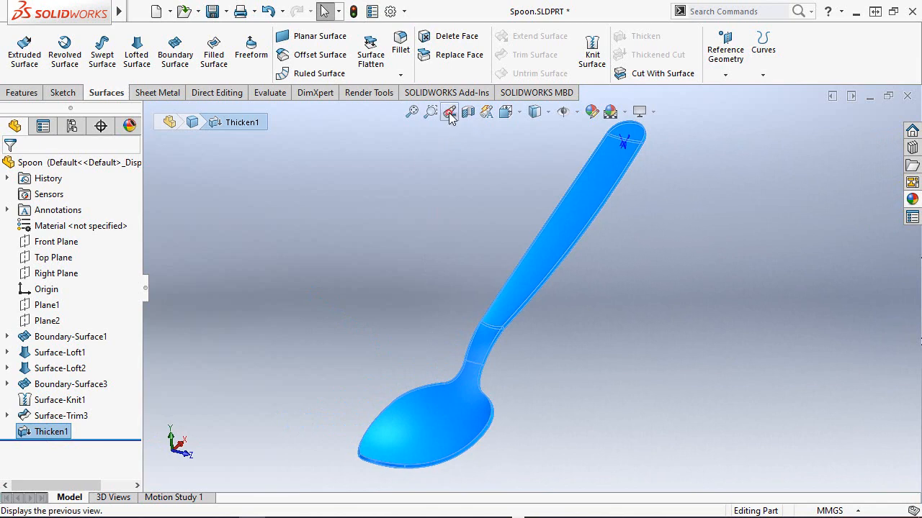
click(349, 225)
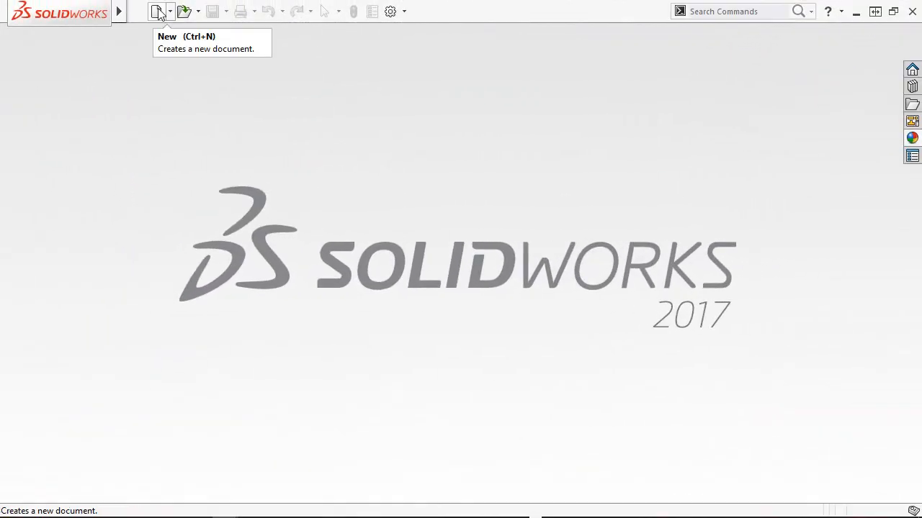
Create a new part document and set its units to MMGS (millimeter, gram, second).
click(157, 11)
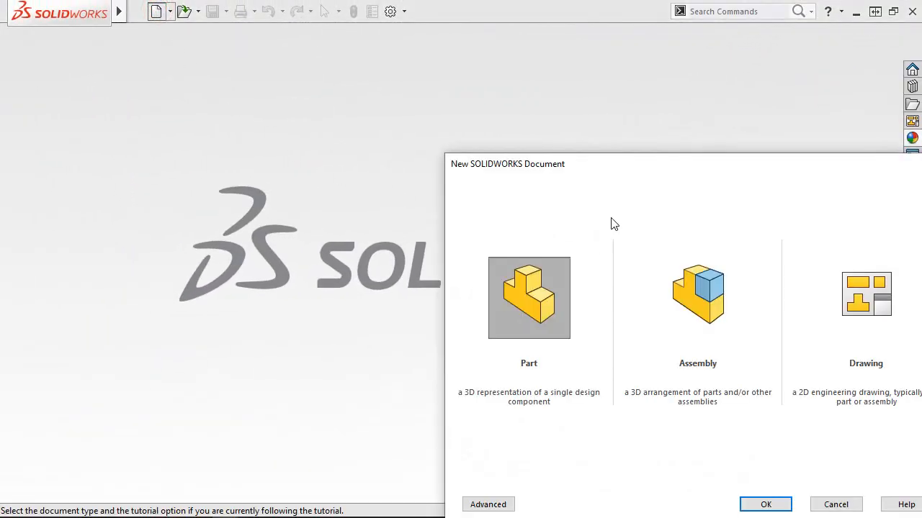
drag(619, 165, 416, 68)
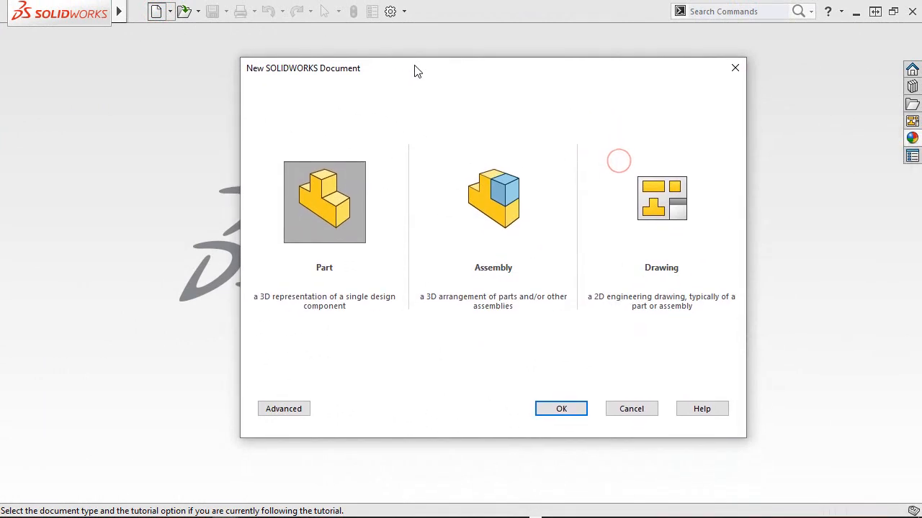
click(321, 221)
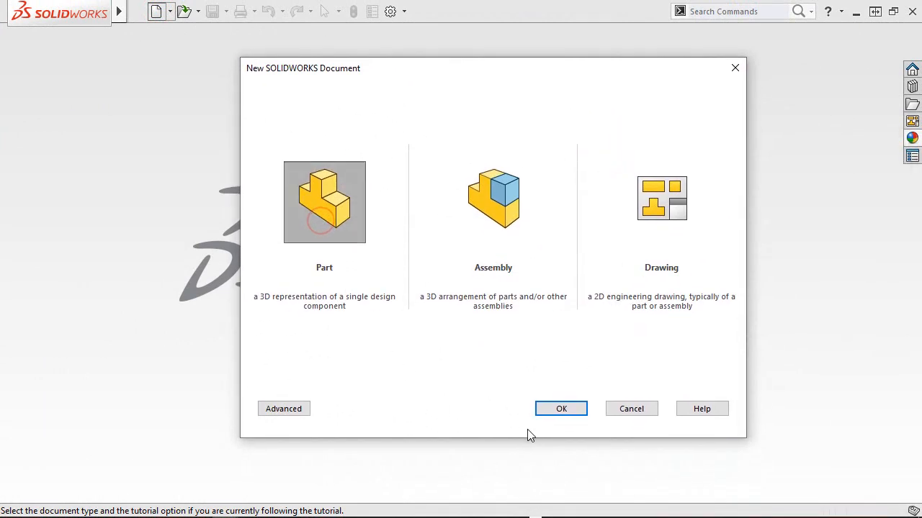
click(574, 407)
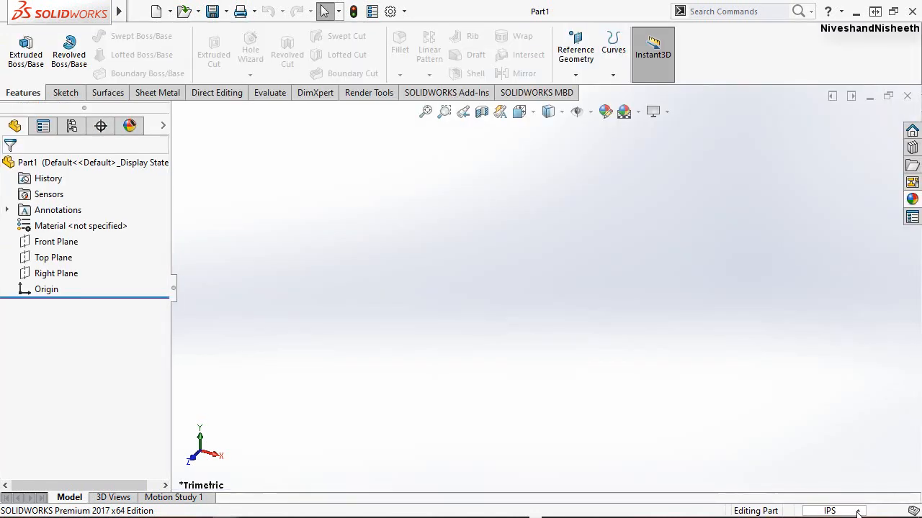
click(857, 511)
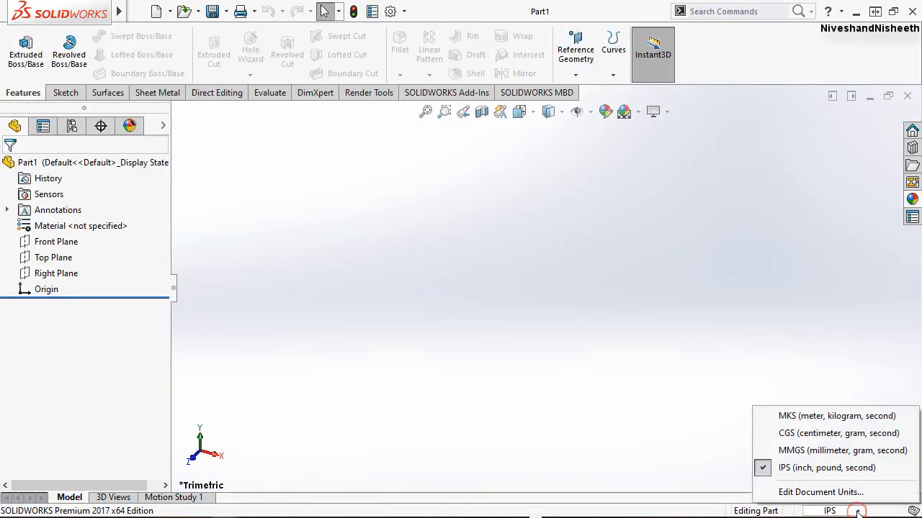
click(768, 451)
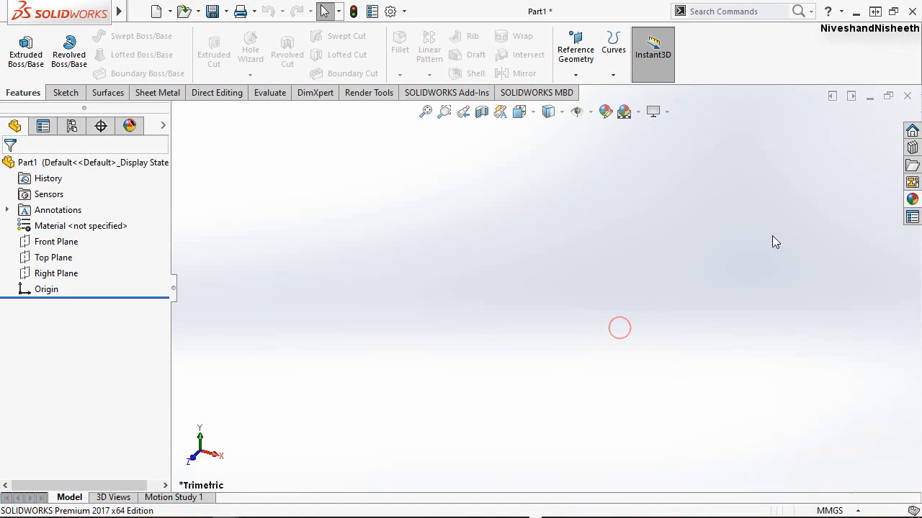
Apply the Backdrop - Studio Room scene from the Basic Scenes to the part.
click(911, 202)
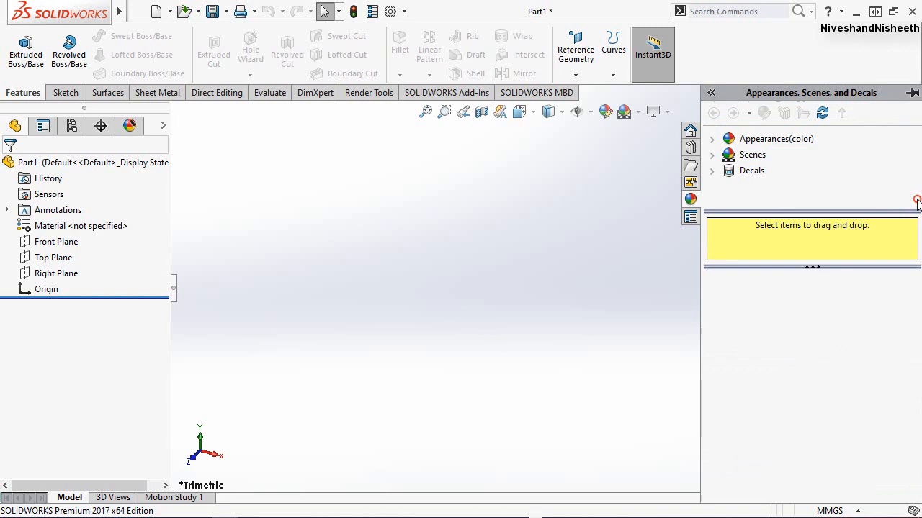
click(734, 158)
click(713, 156)
click(760, 155)
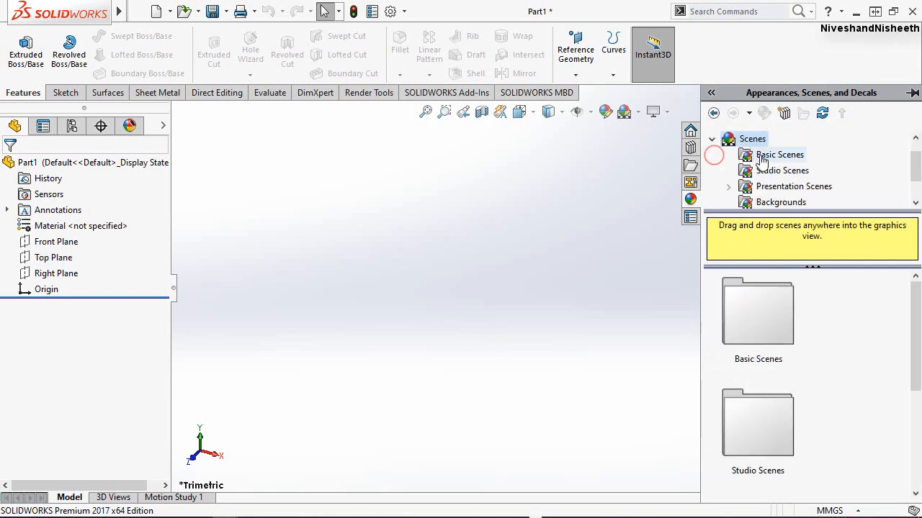
scroll(854, 411, down, 10)
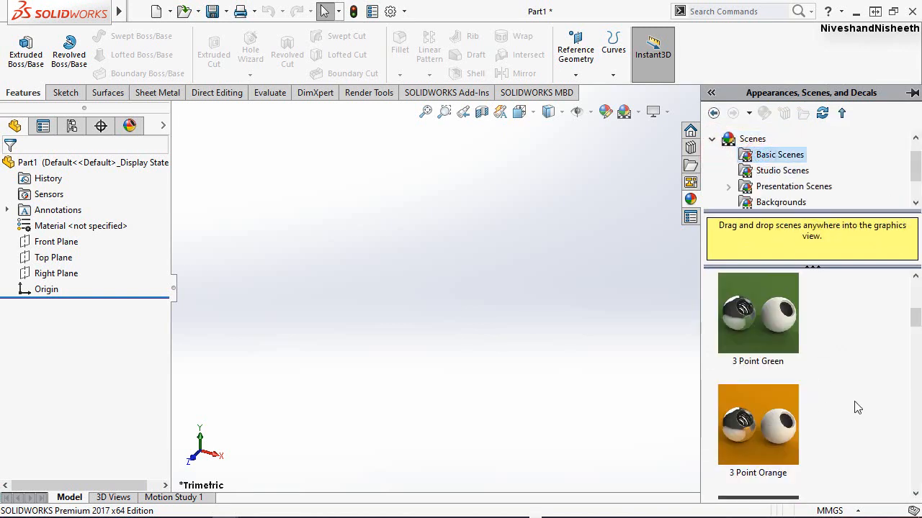
scroll(826, 430, down, 3)
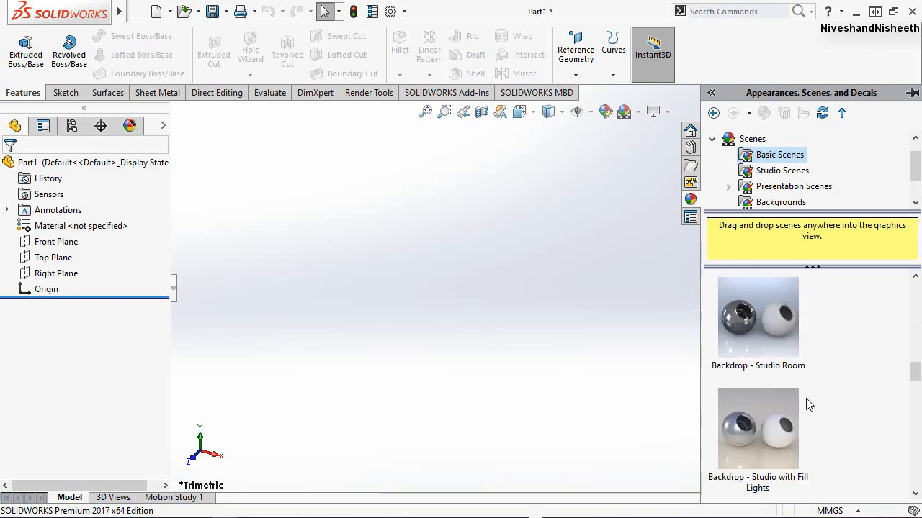
drag(760, 321, 574, 301)
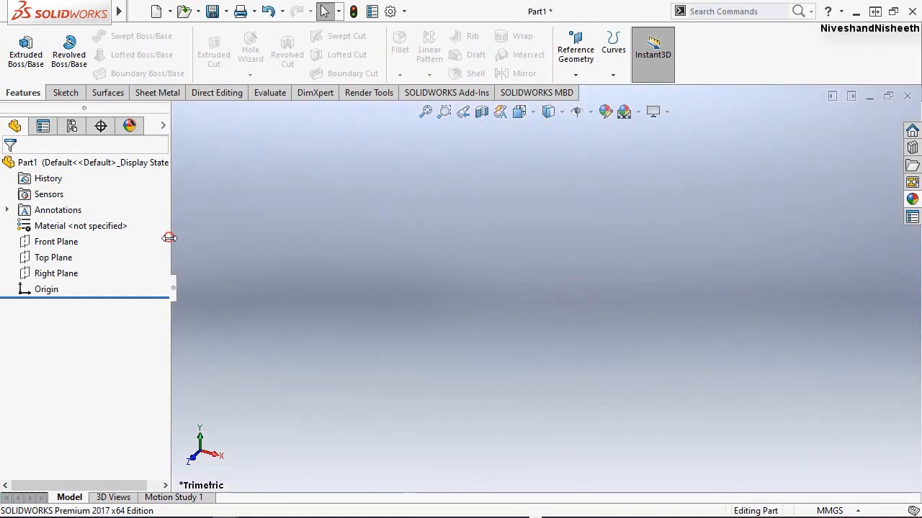
Narrow the feature tree pane and start a sketch on the Top Plane.
drag(169, 237, 131, 242)
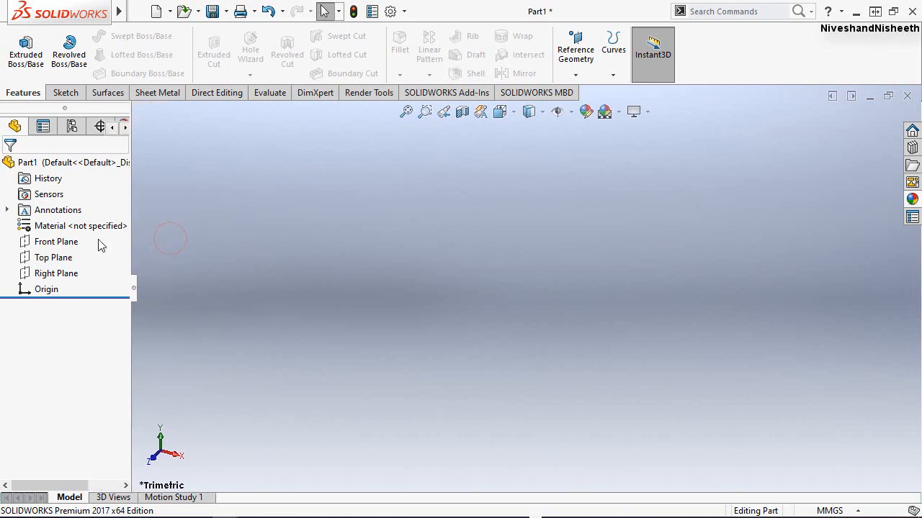
click(46, 257)
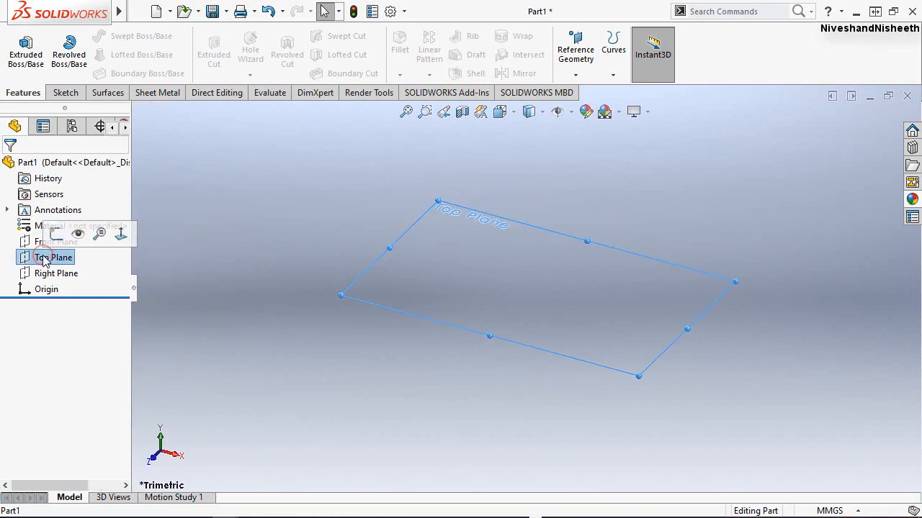
click(56, 235)
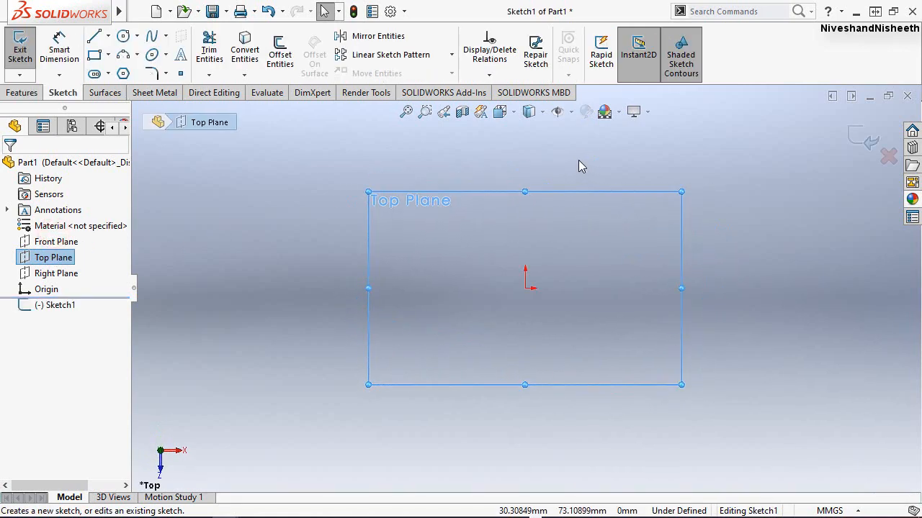
click(510, 148)
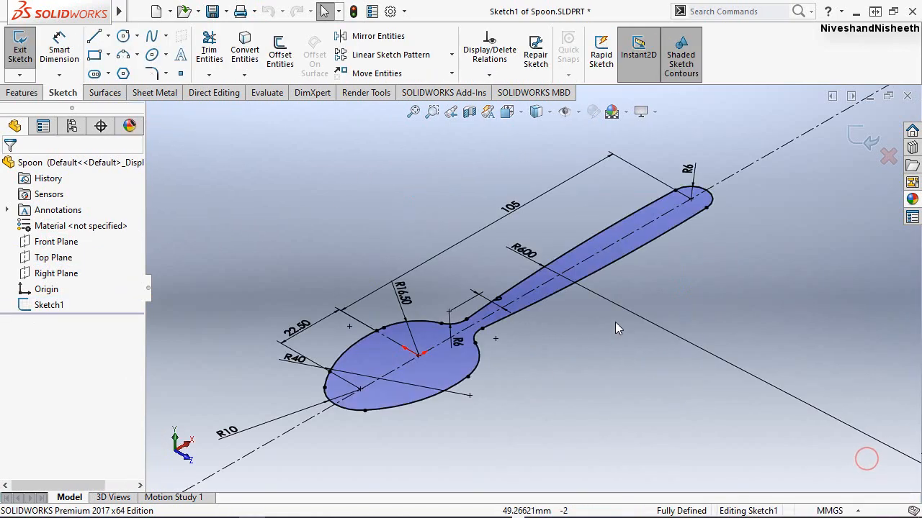
Examine the dimensioned outline sketch in the Spoon reference part and view the finished spoon body from another angle.
mouse_move(614, 324)
middle_down()
mouse_move(586, 374)
mouse_move(580, 434)
middle_up()
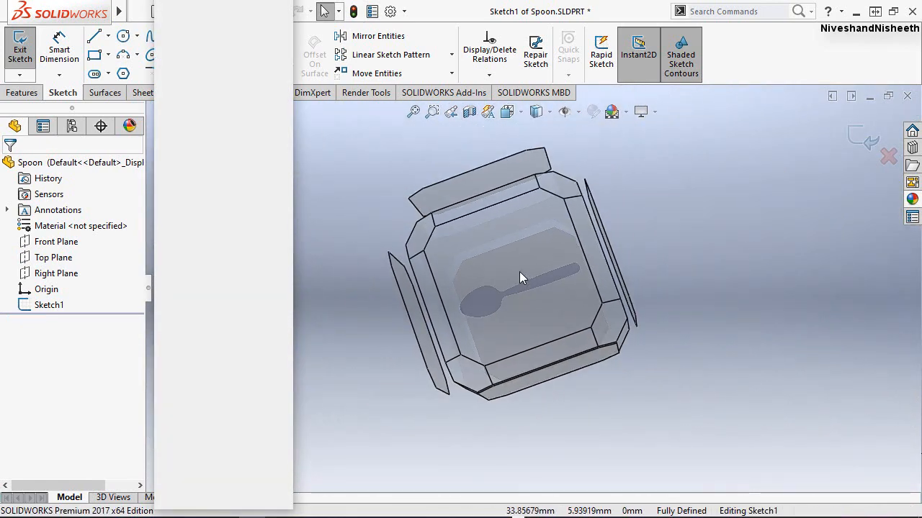
click(520, 268)
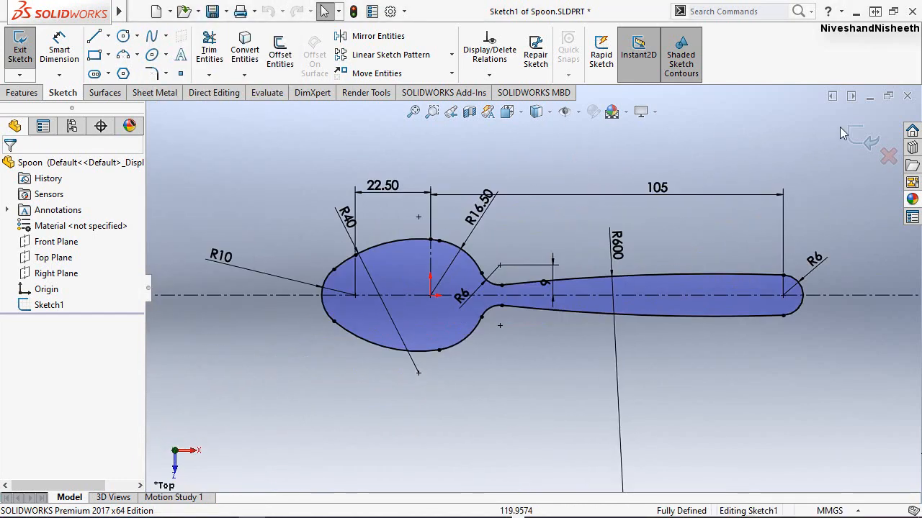
click(851, 137)
click(451, 113)
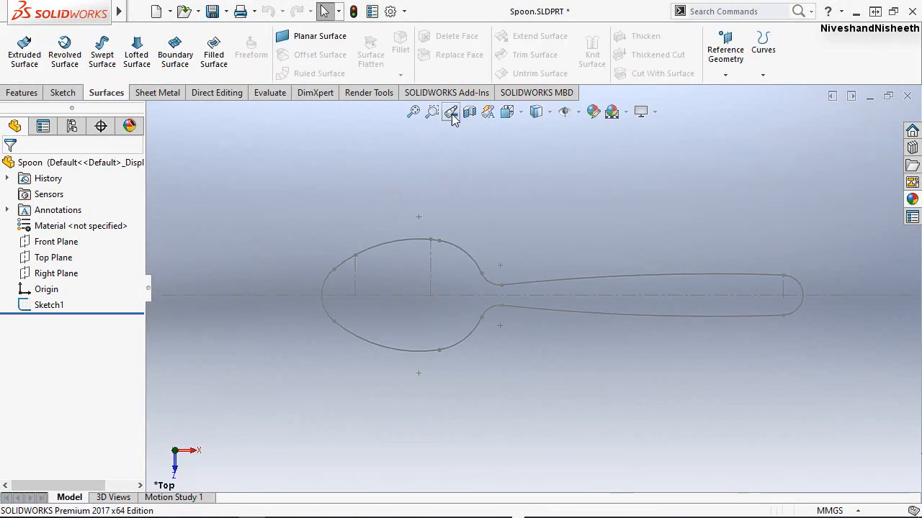
click(451, 113)
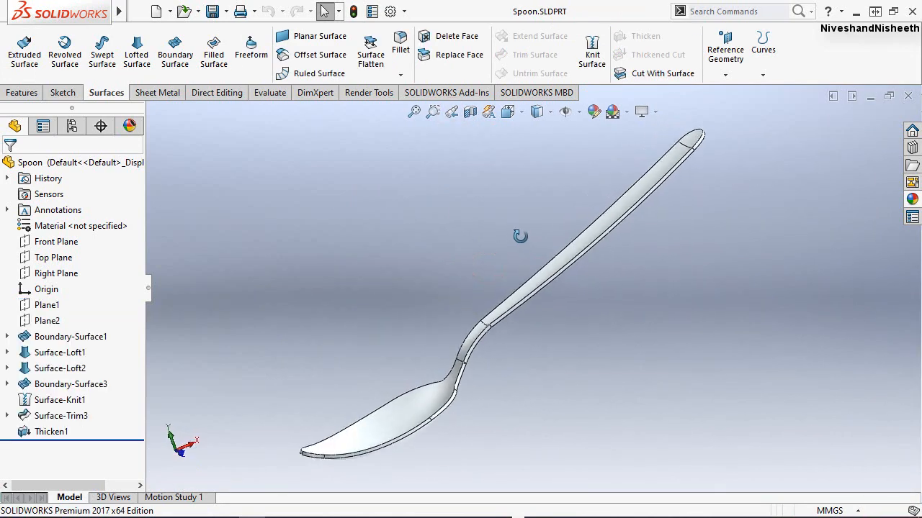
mouse_move(518, 233)
middle_down()
mouse_move(475, 196)
mouse_move(425, 180)
mouse_move(465, 189)
mouse_move(497, 151)
mouse_move(538, 251)
middle_up()
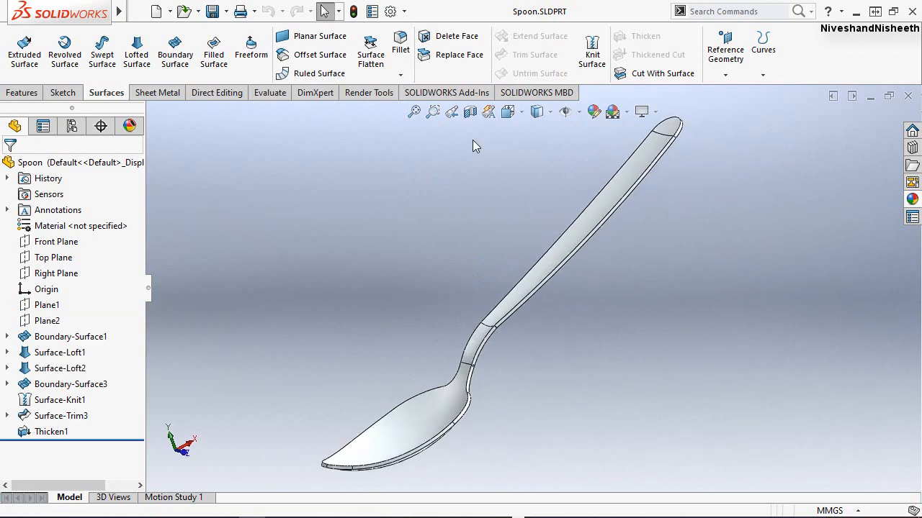
click(451, 112)
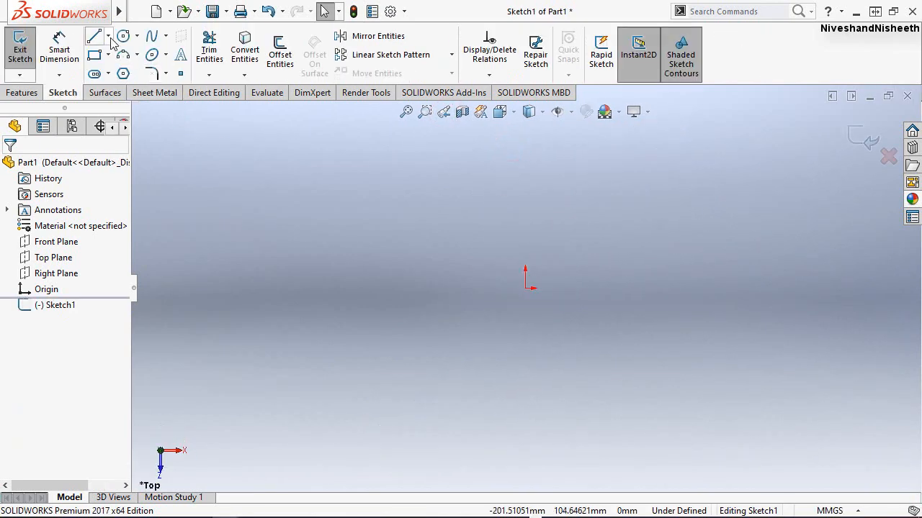
Draw a horizontal construction centerline of infinite length through the origin.
click(109, 37)
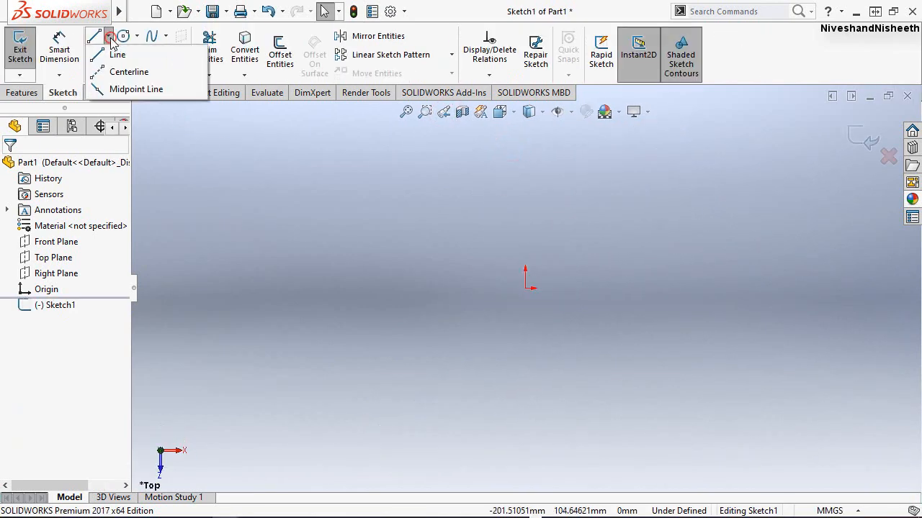
click(127, 73)
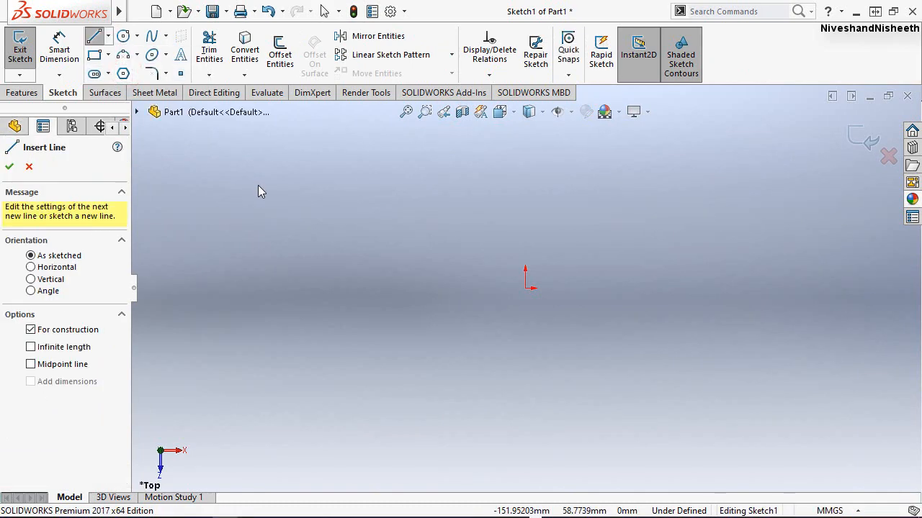
click(29, 269)
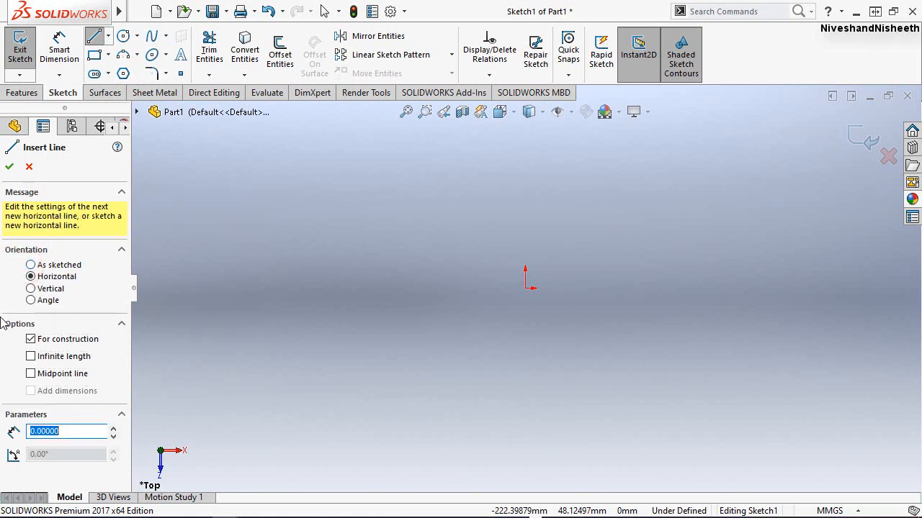
click(30, 356)
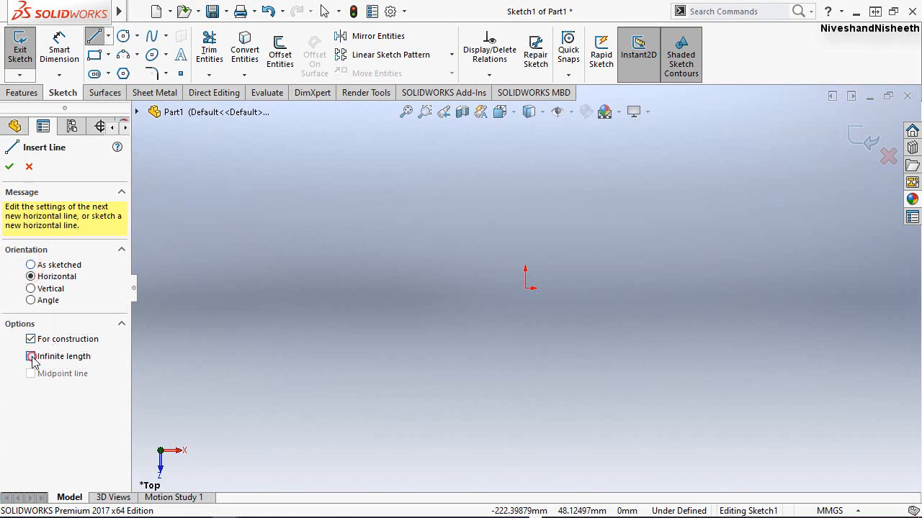
click(523, 289)
right_click(642, 206)
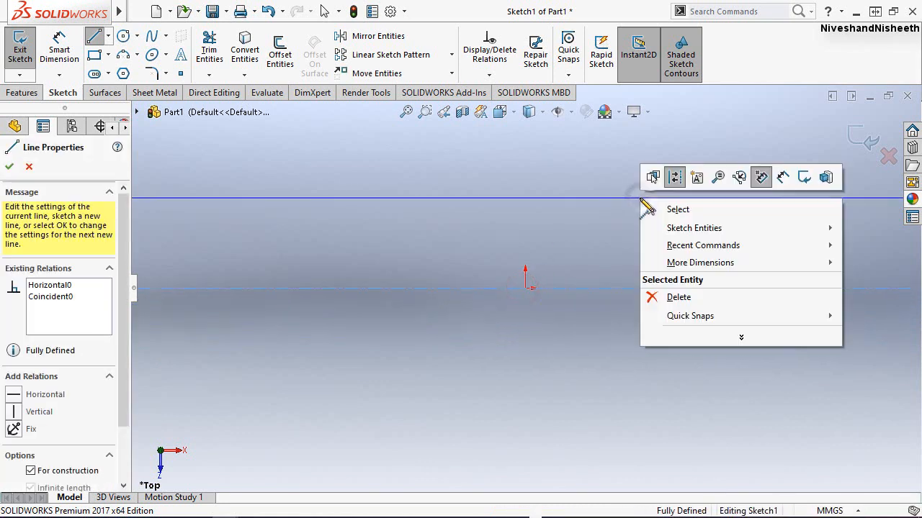
click(674, 208)
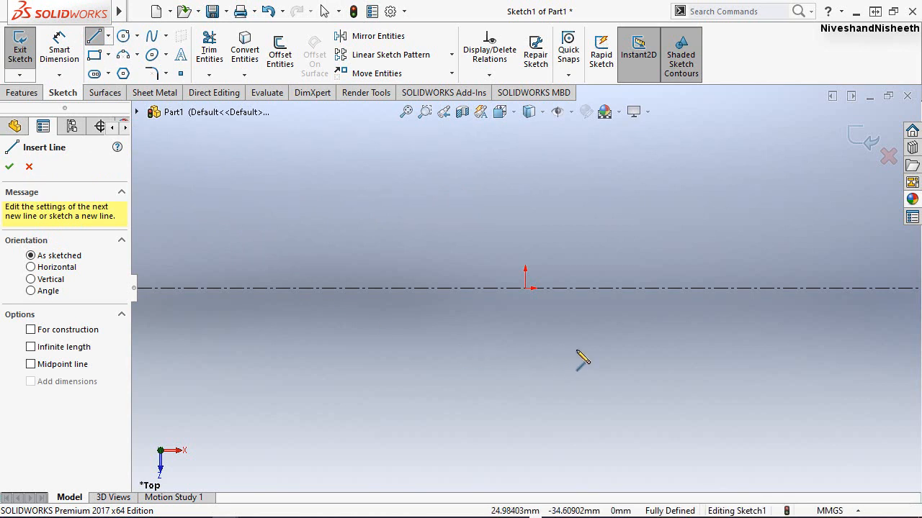
Sketch a vertical line upward from the centerline, to the right of the origin.
click(753, 289)
click(752, 211)
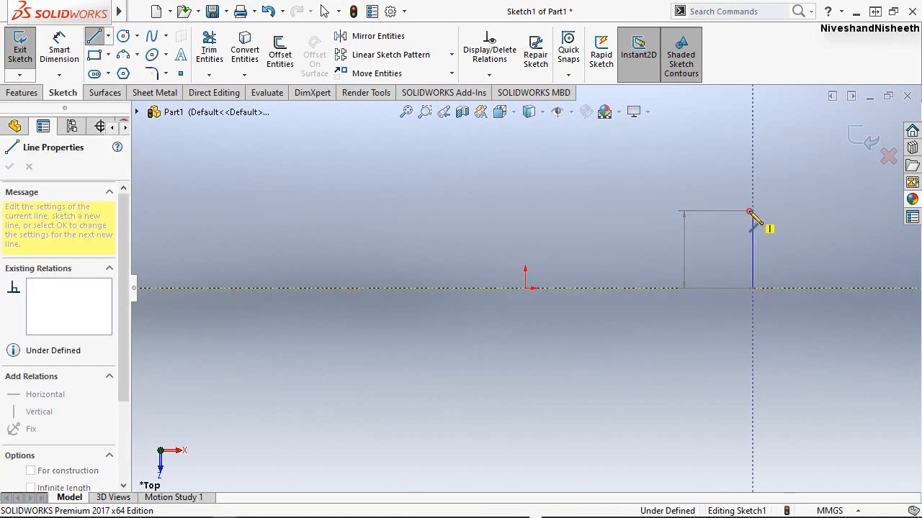
right_click(699, 234)
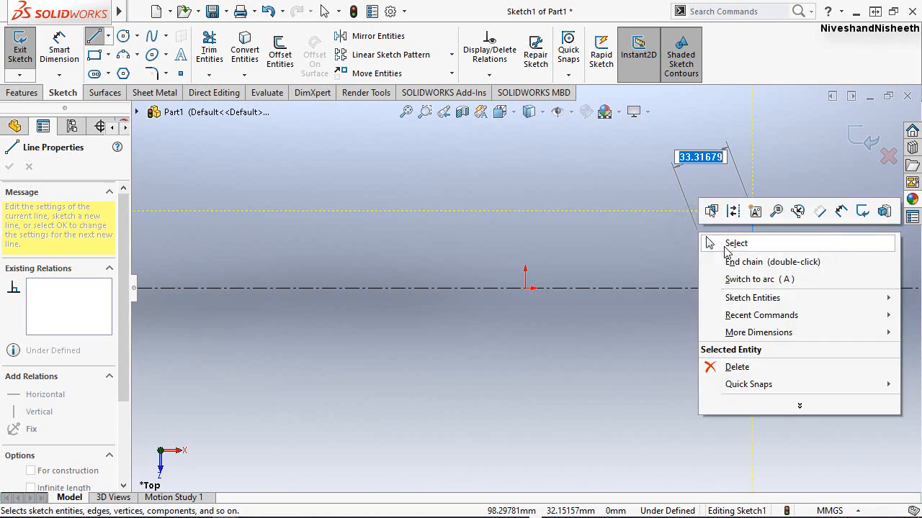
click(707, 242)
Sketch a vertical line upward from the centerline, about 53 mm to the left of the origin.
right_drag(458, 273, 396, 263)
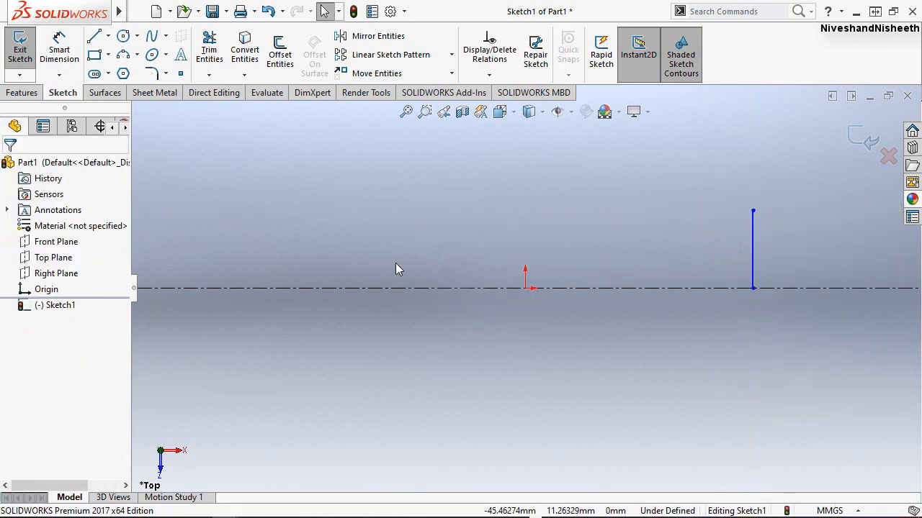
click(431, 288)
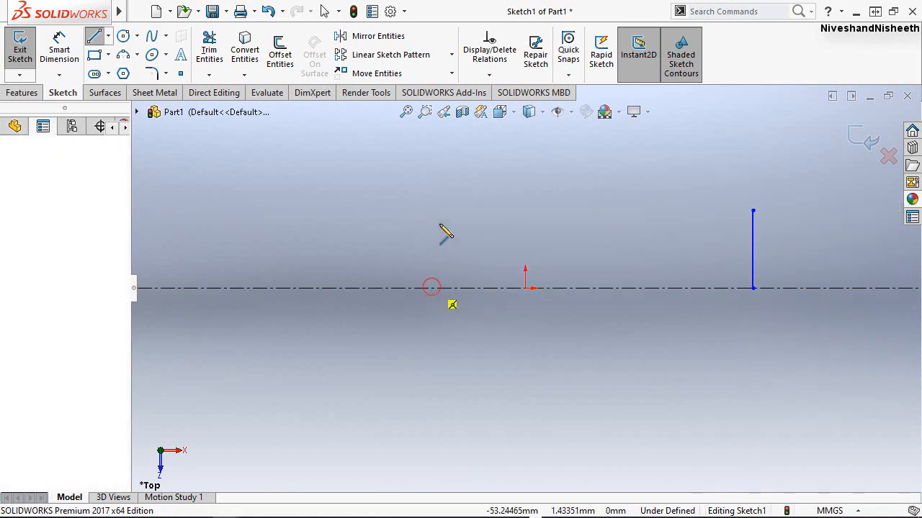
click(432, 212)
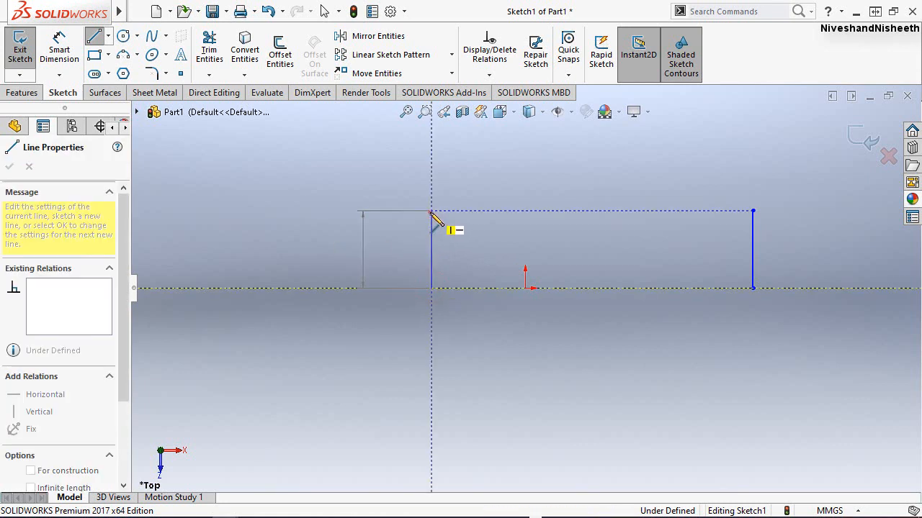
right_click(403, 248)
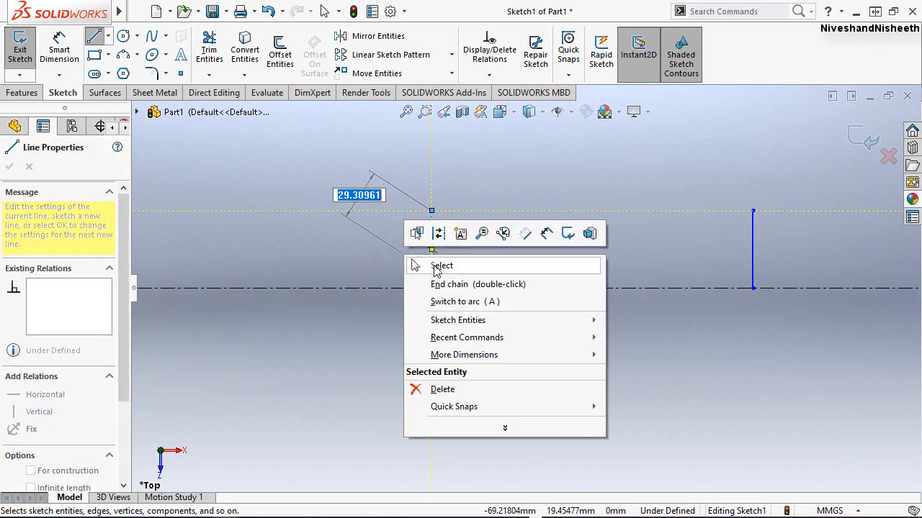
click(436, 263)
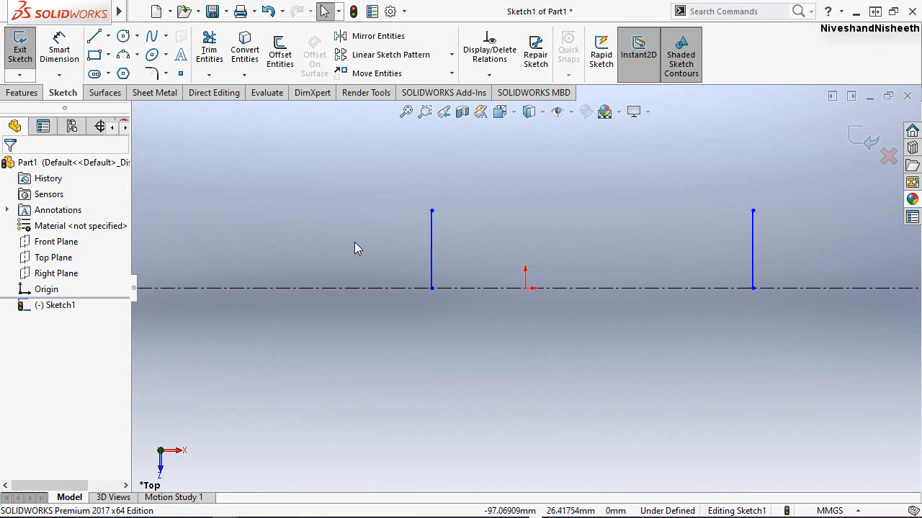
Sketch a third vertical line about 47 mm long upward from the centerline, about 152 mm left of the origin.
right_drag(347, 243, 290, 245)
click(258, 289)
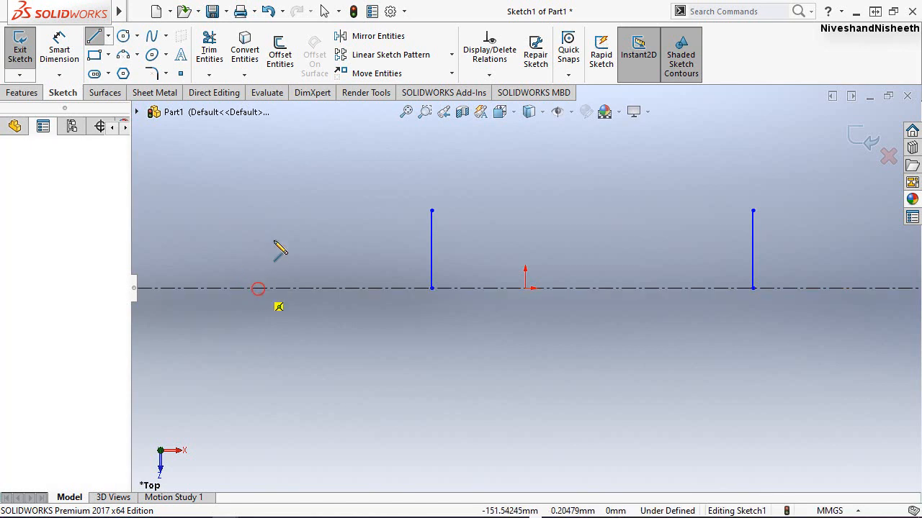
click(259, 206)
key(Escape)
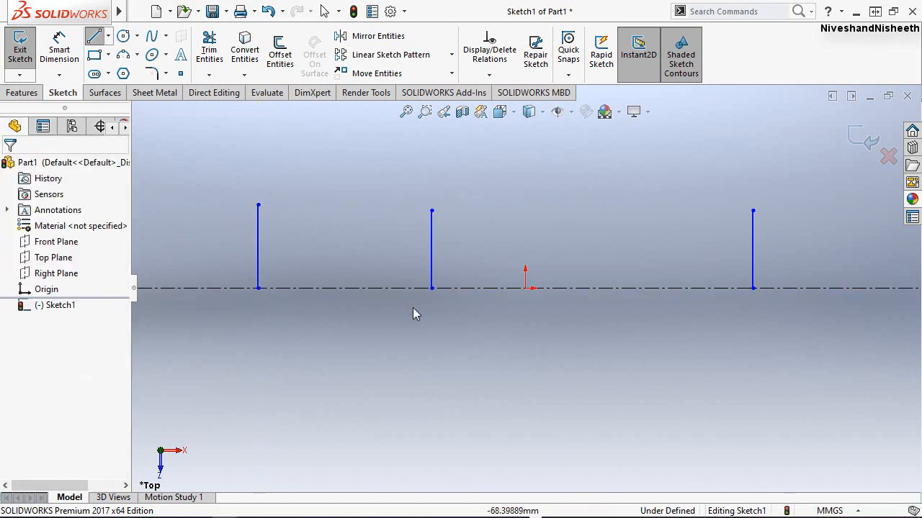
key(Escape)
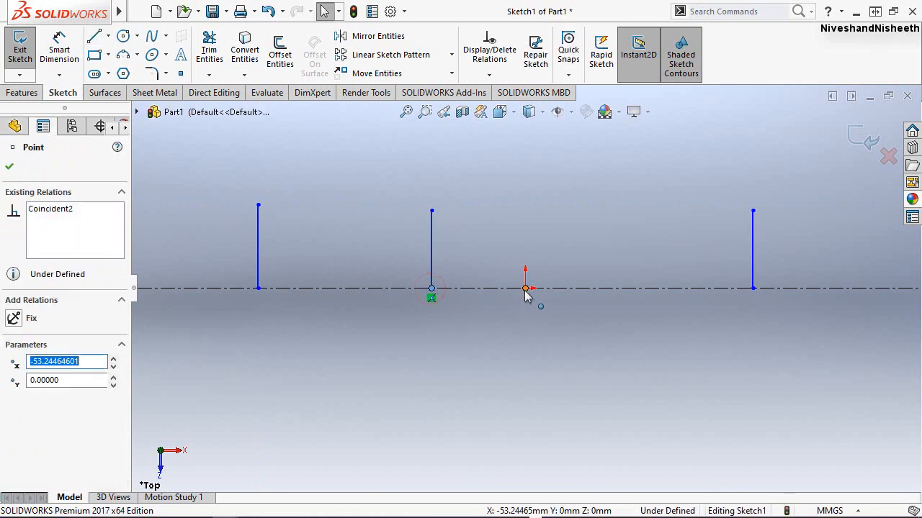
Make the lower endpoint of the middle vertical line coincident with the origin.
ctrl+click(525, 289)
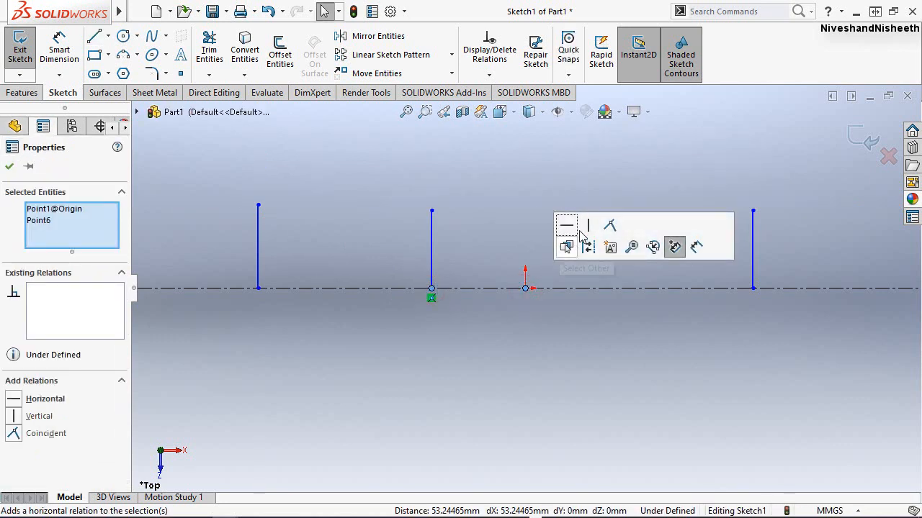
click(610, 230)
click(445, 162)
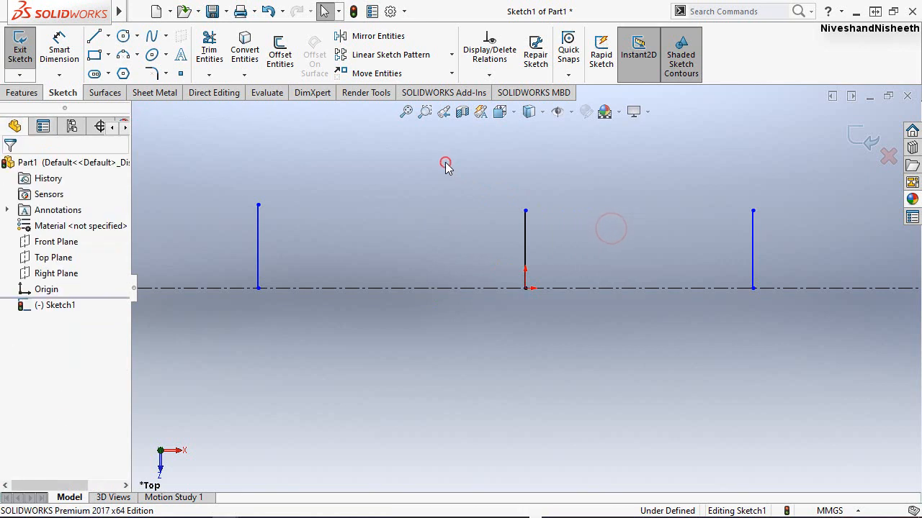
click(406, 221)
Add a horizontal relation between the upper endpoints of the three vertical lines.
click(257, 205)
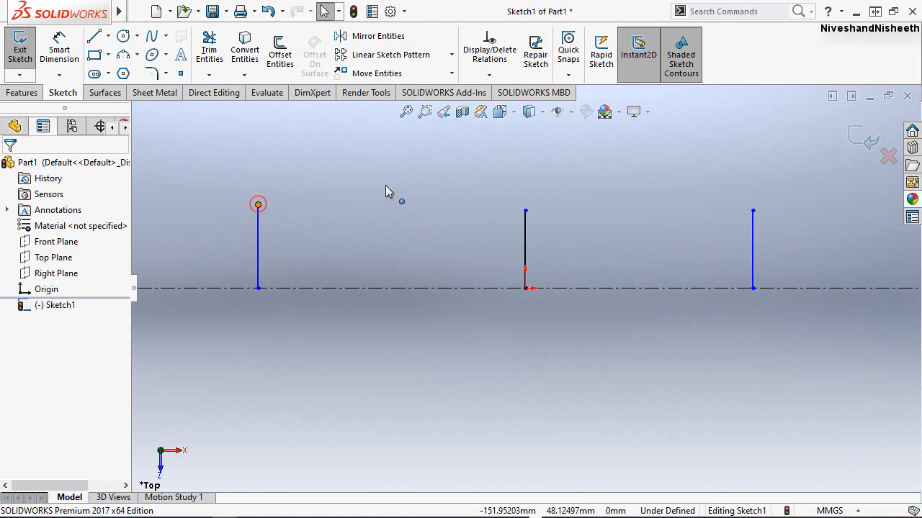
click(527, 211)
ctrl+click(746, 210)
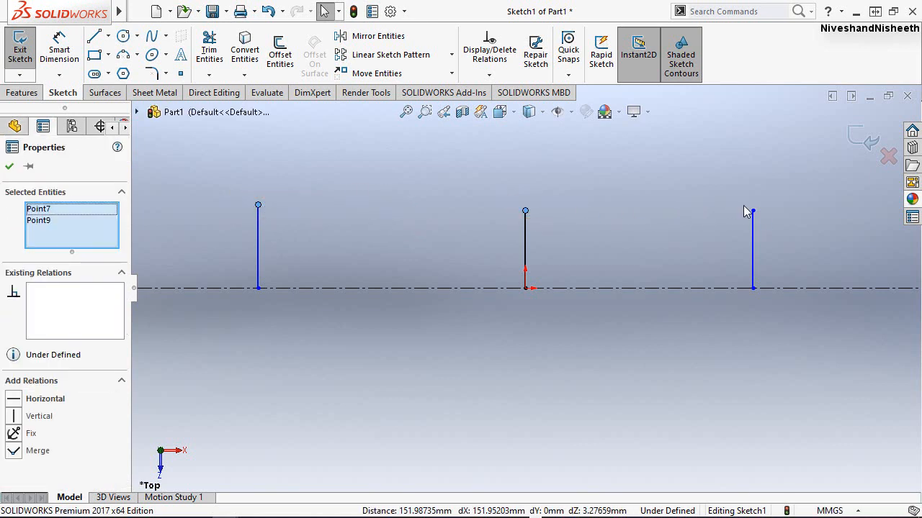
ctrl+click(753, 211)
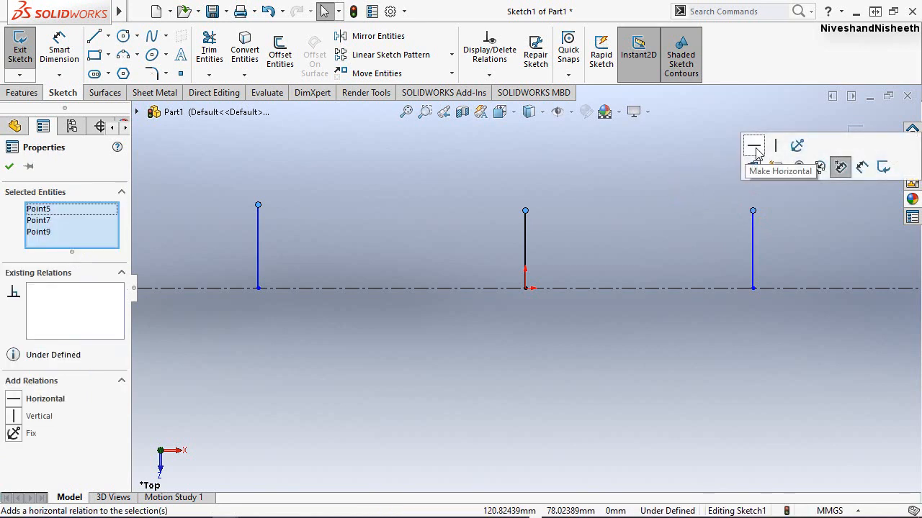
click(754, 147)
click(644, 156)
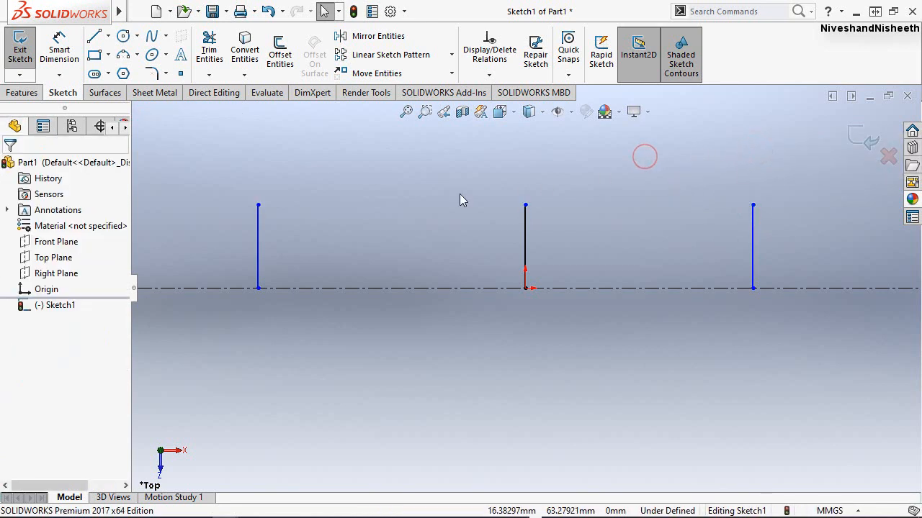
Add an equal relation to the three vertical lines.
click(257, 236)
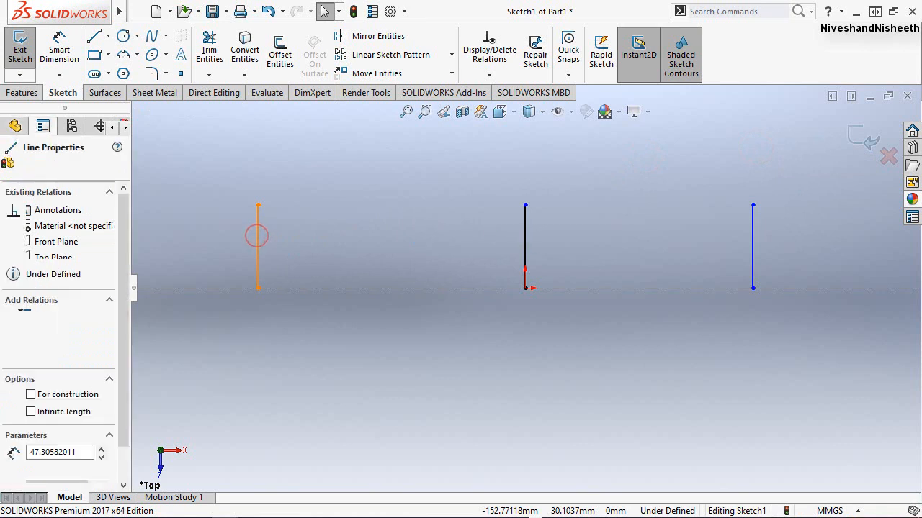
ctrl+click(525, 229)
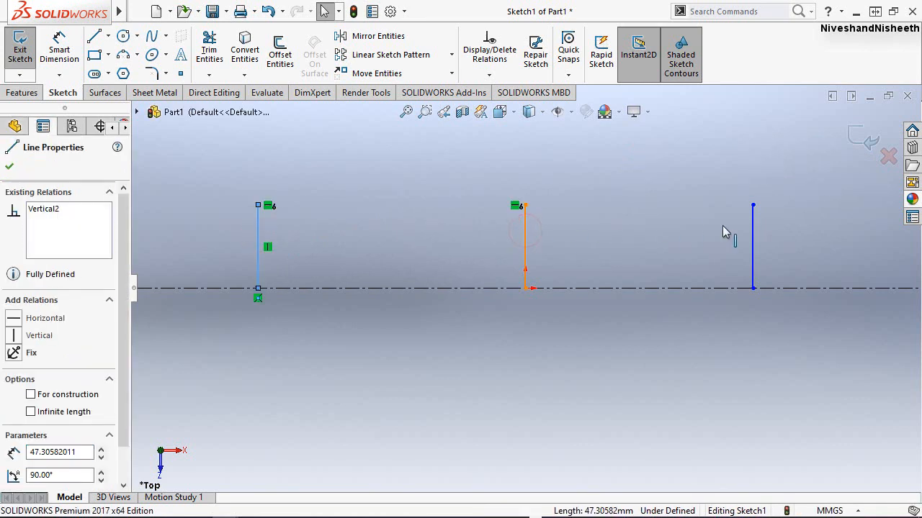
ctrl+click(754, 238)
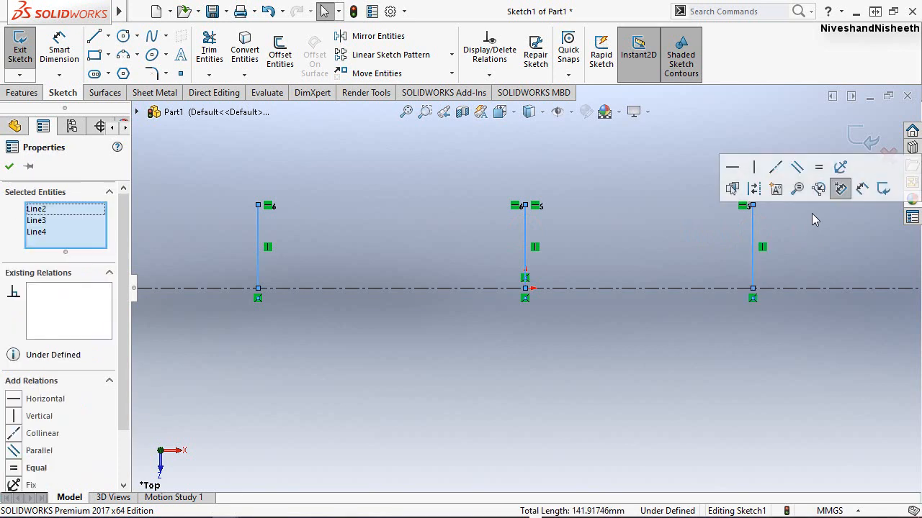
click(818, 167)
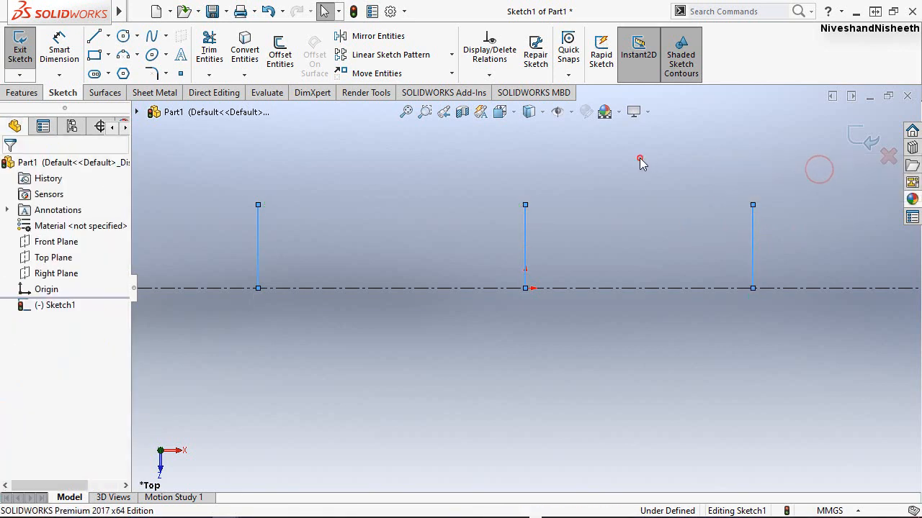
click(640, 160)
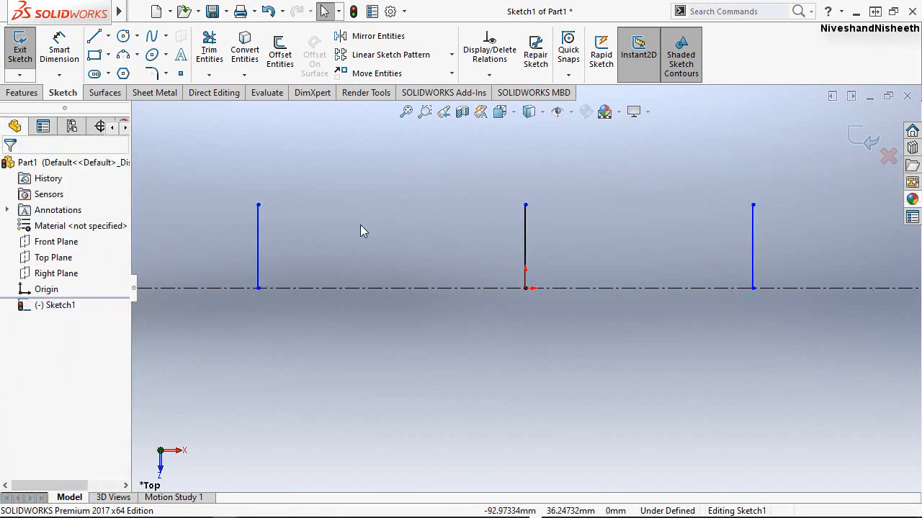
Dimension the distance between the line at the origin and the rightmost vertical line as 105 mm.
right_drag(364, 206, 362, 163)
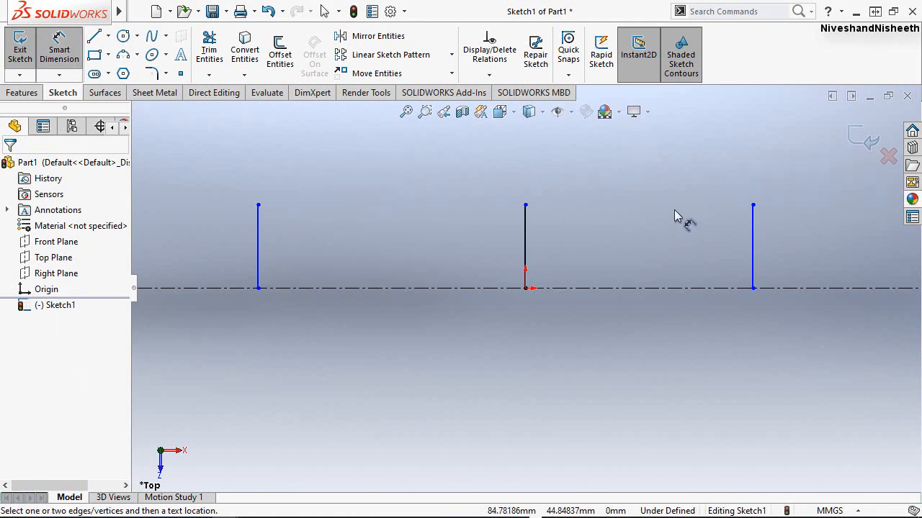
click(528, 232)
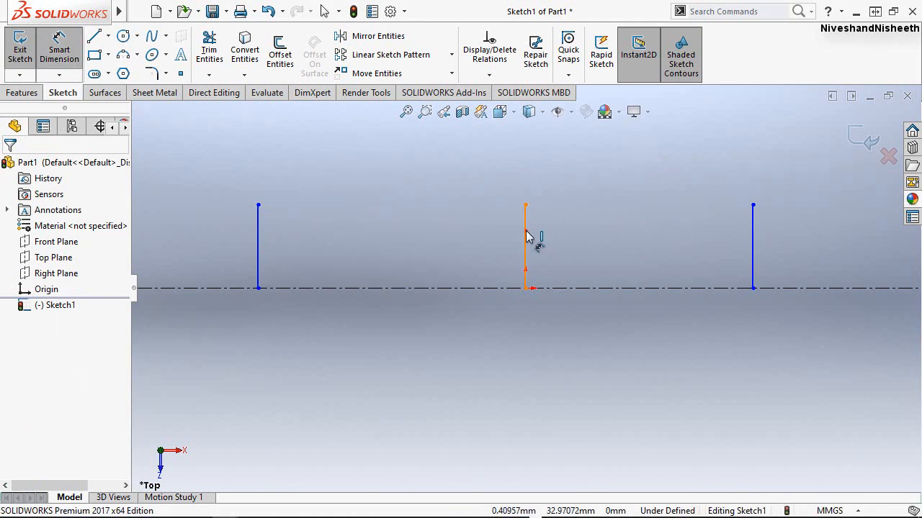
click(753, 240)
click(671, 173)
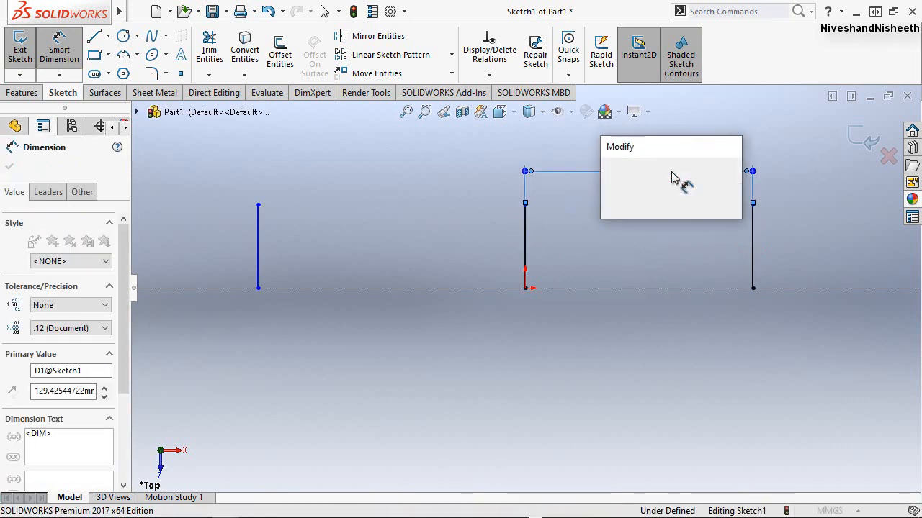
text(105)
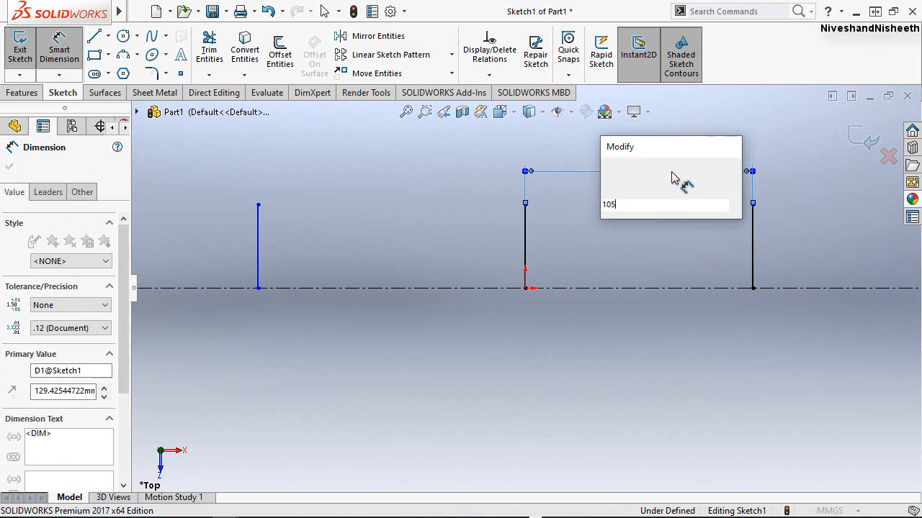
key(Return)
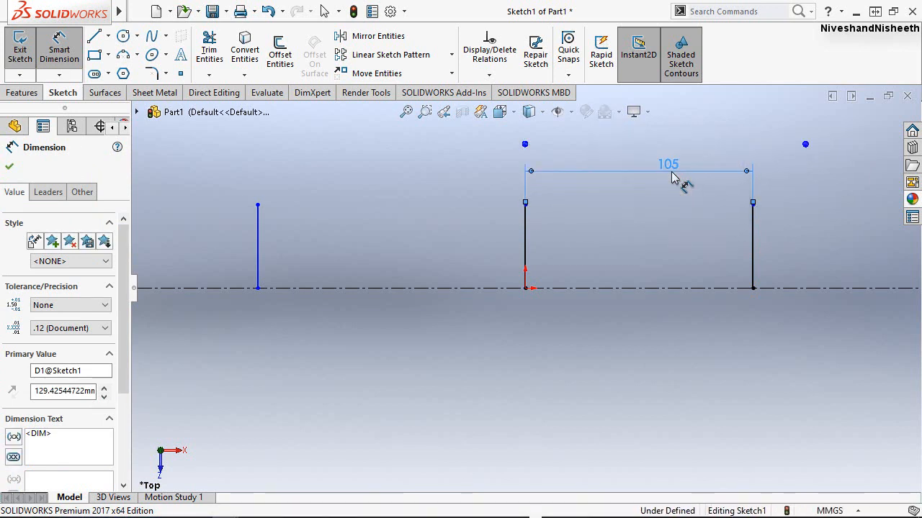
click(645, 205)
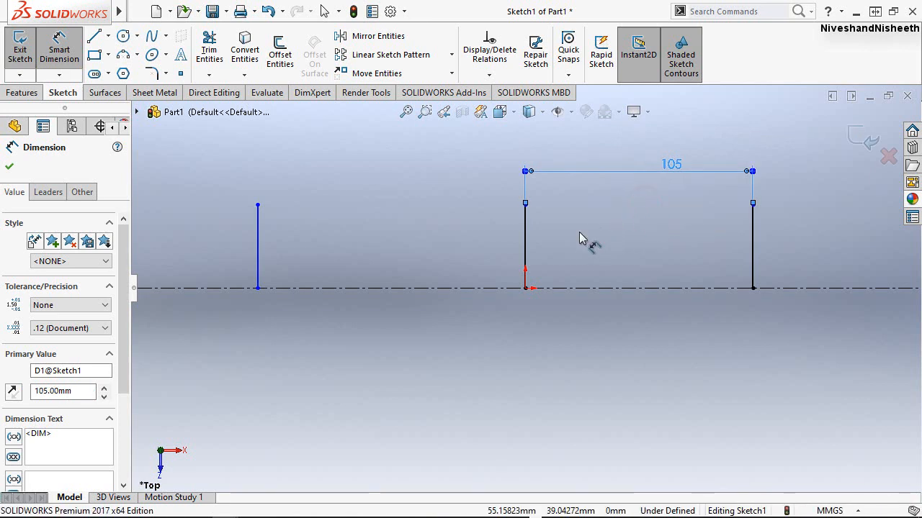
Dimension the distance between the line at the origin and the leftmost vertical line as 22.5 mm.
click(524, 234)
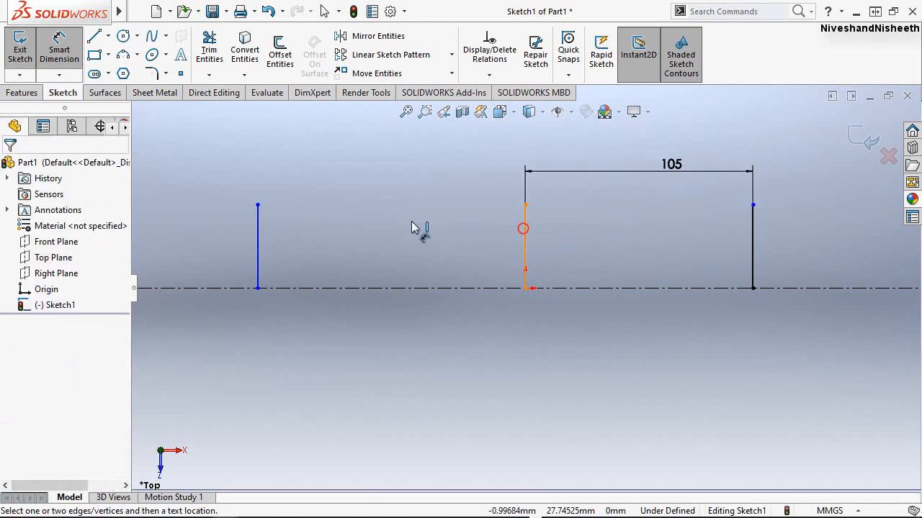
click(258, 228)
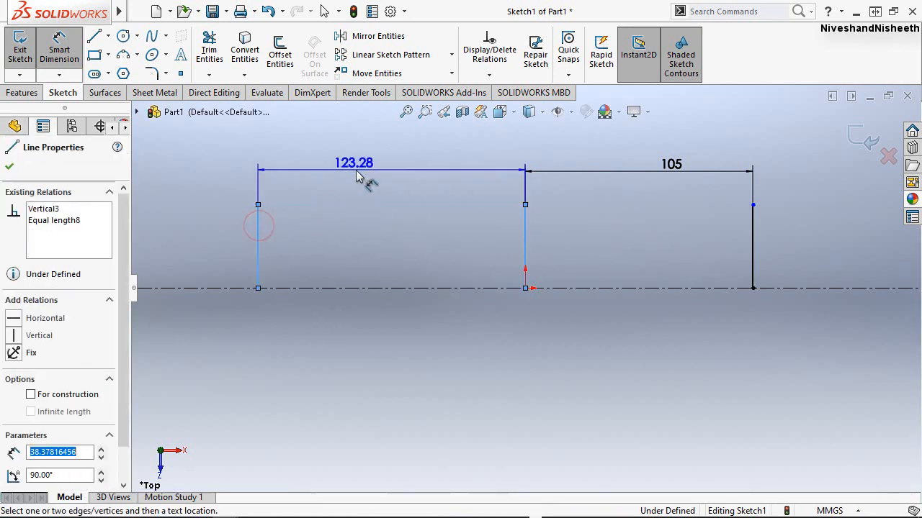
click(357, 176)
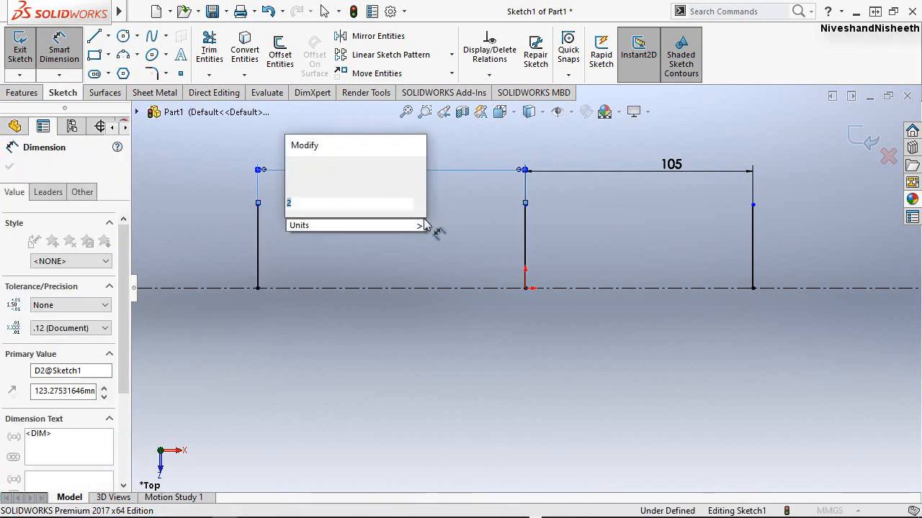
text(22.5)
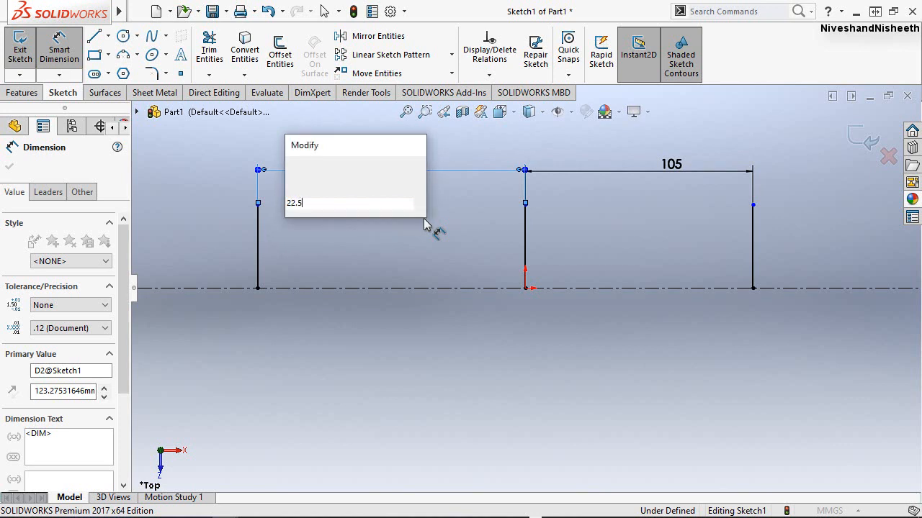
key(Escape)
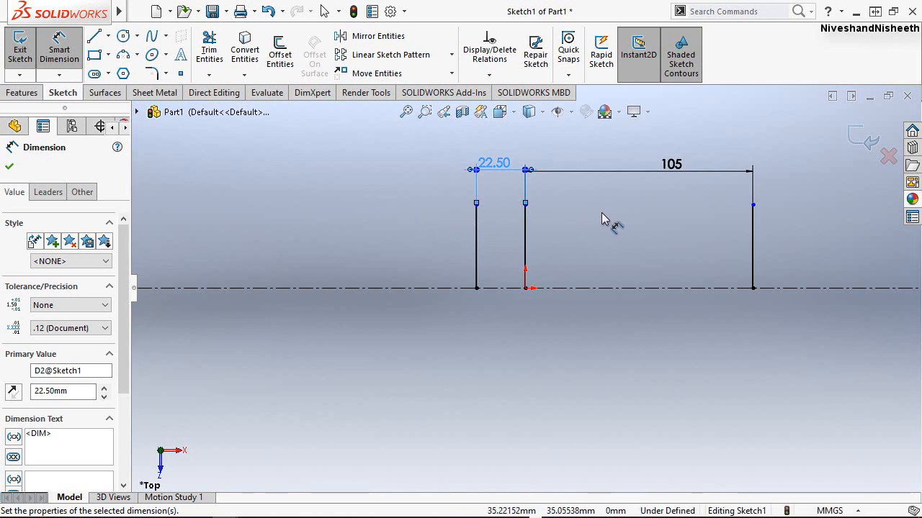
key(Escape)
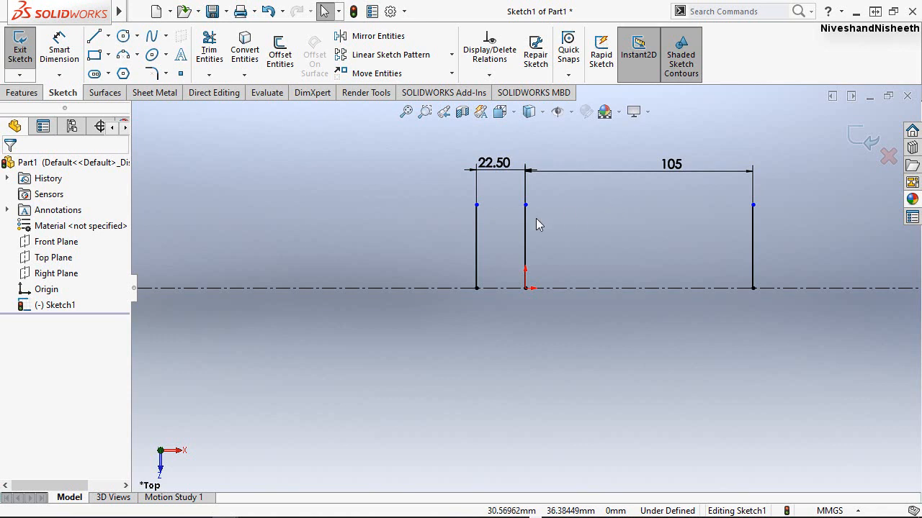
Sketch a centerpoint arc of about 44 mm radius across the centerline, centered on the lower endpoint of the leftmost vertical line.
click(137, 56)
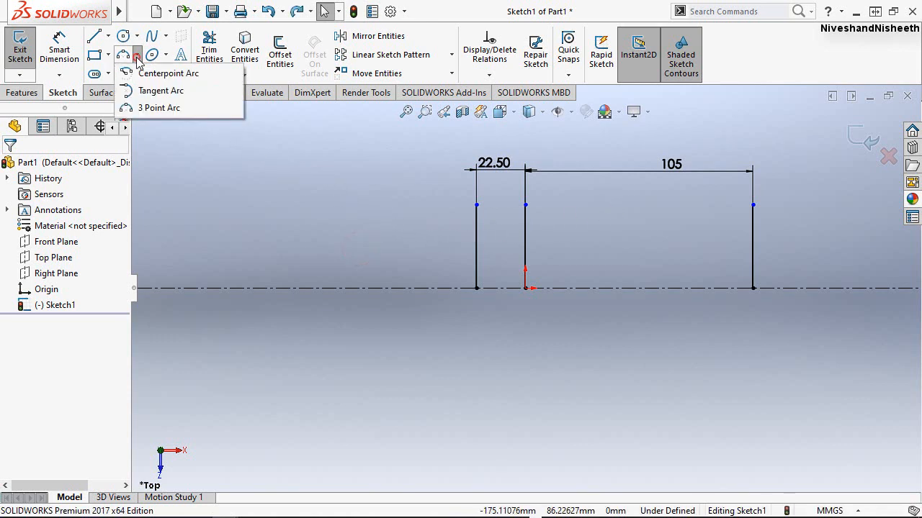
click(169, 74)
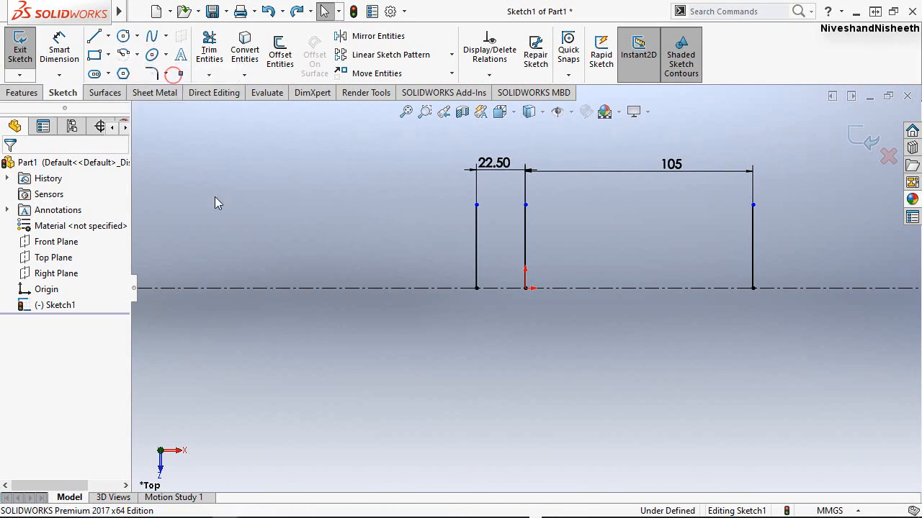
click(476, 288)
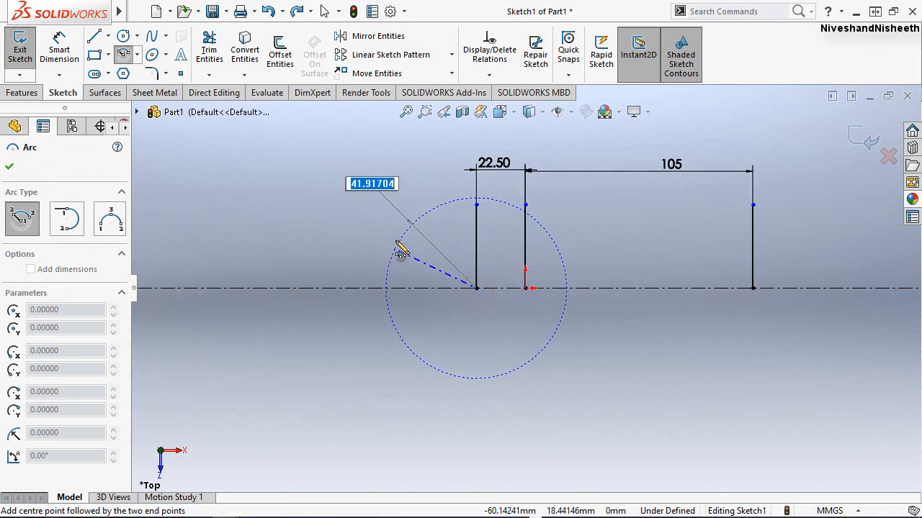
click(396, 236)
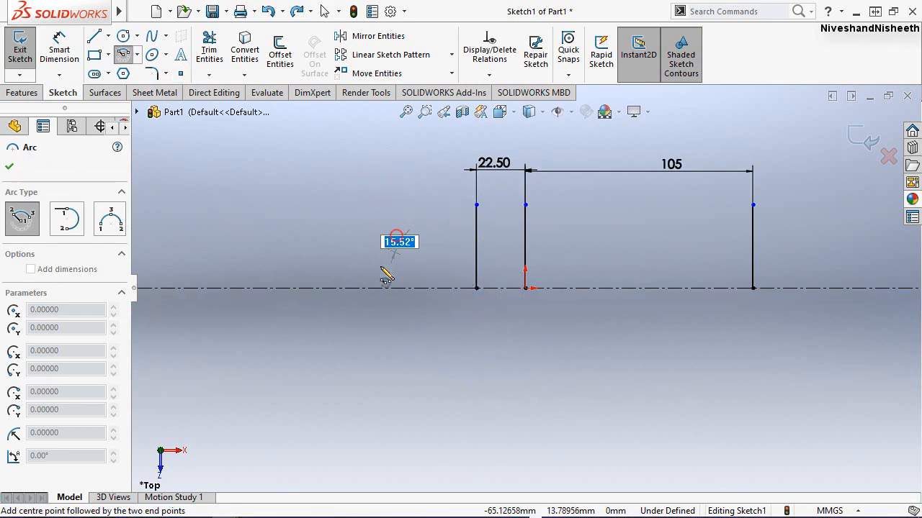
click(399, 346)
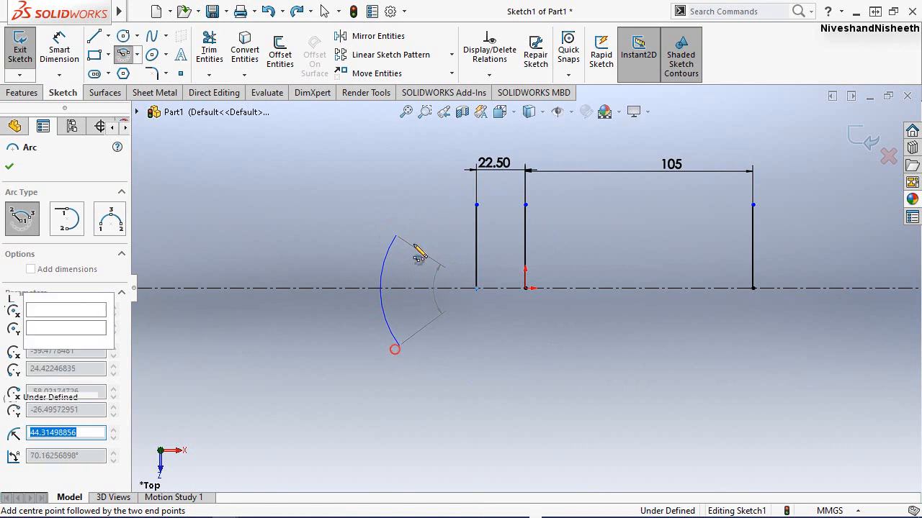
right_click(442, 180)
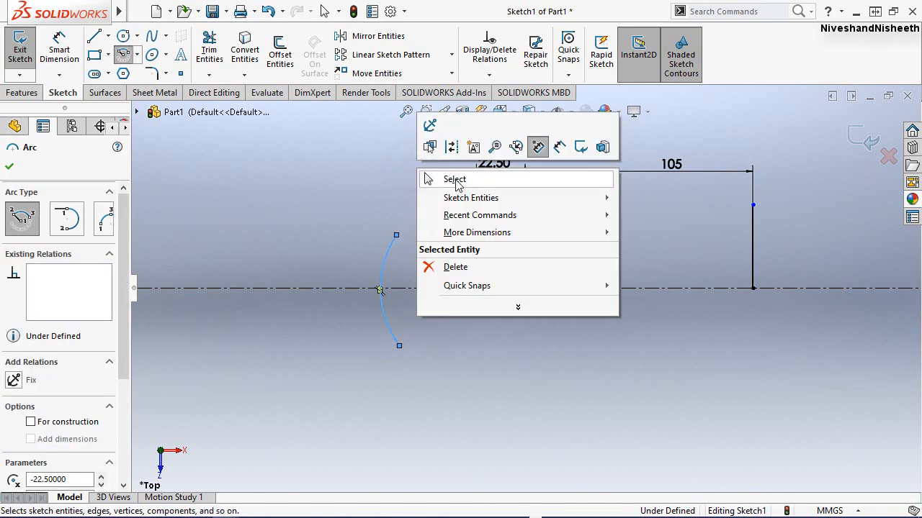
click(443, 179)
Dimension the radius of the arc around the leftmost vertical line's lower endpoint as 10 mm.
click(59, 49)
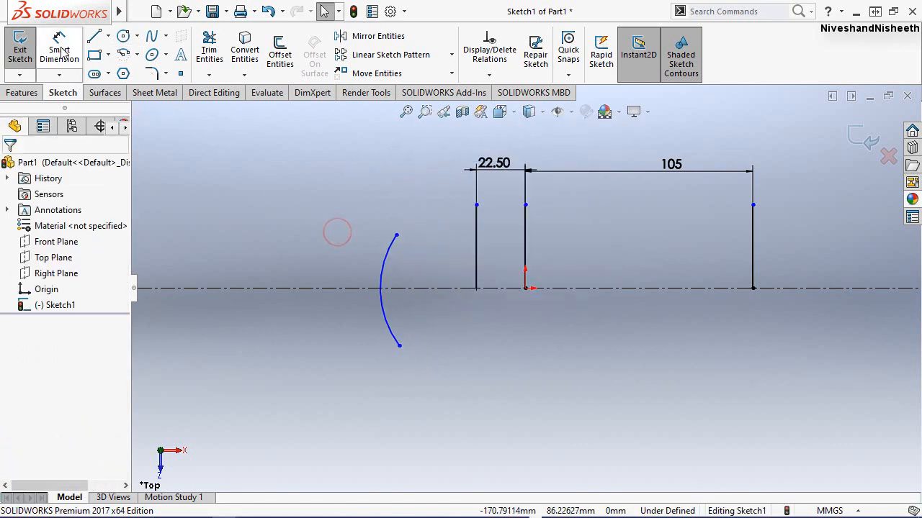
click(388, 258)
click(320, 257)
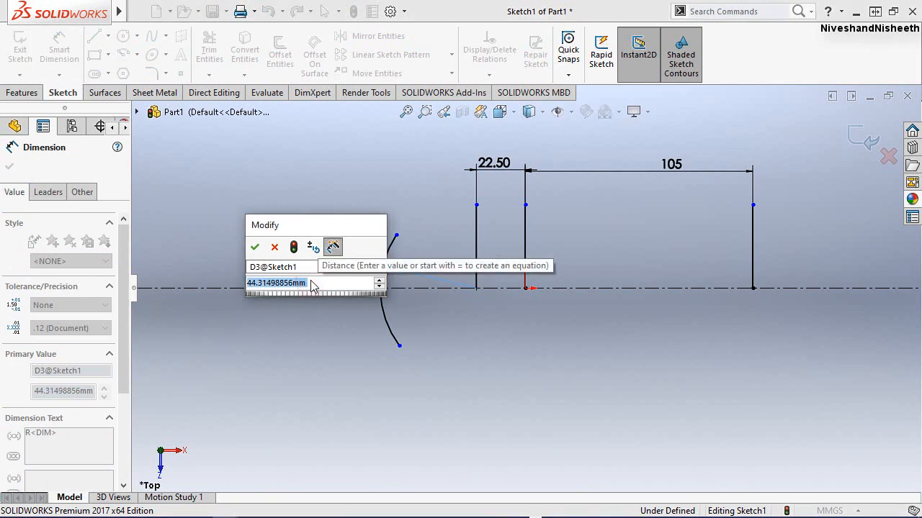
text(10)
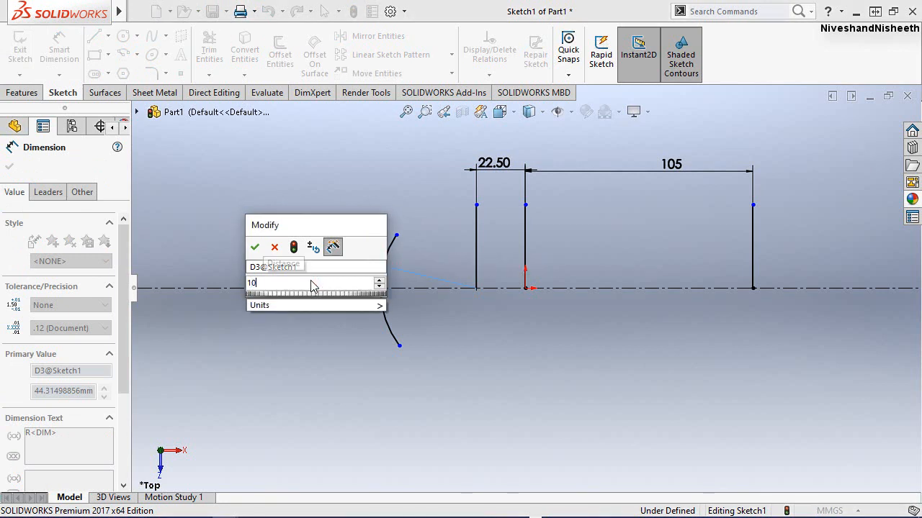
key(Escape)
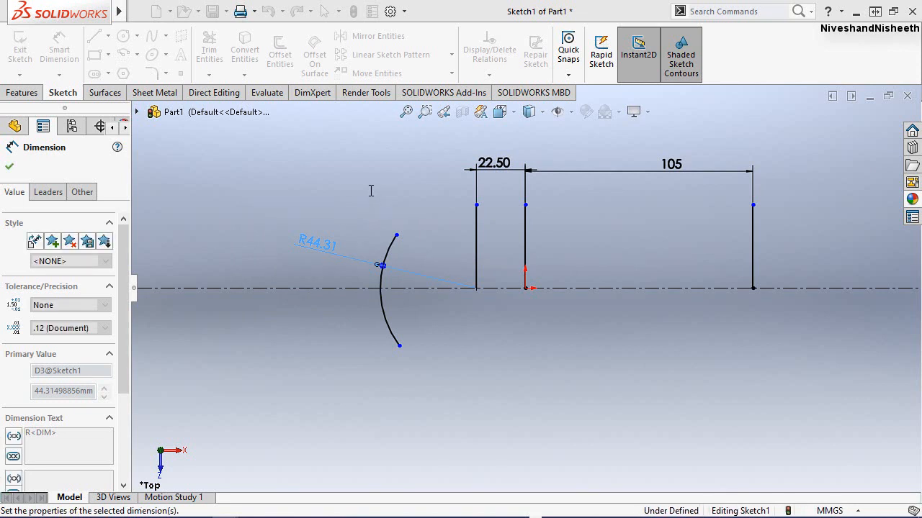
click(371, 191)
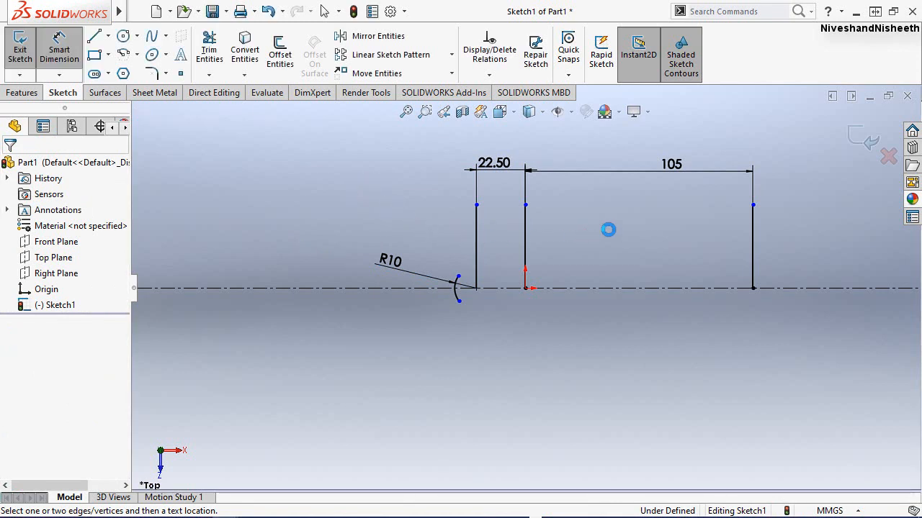
right_click(608, 236)
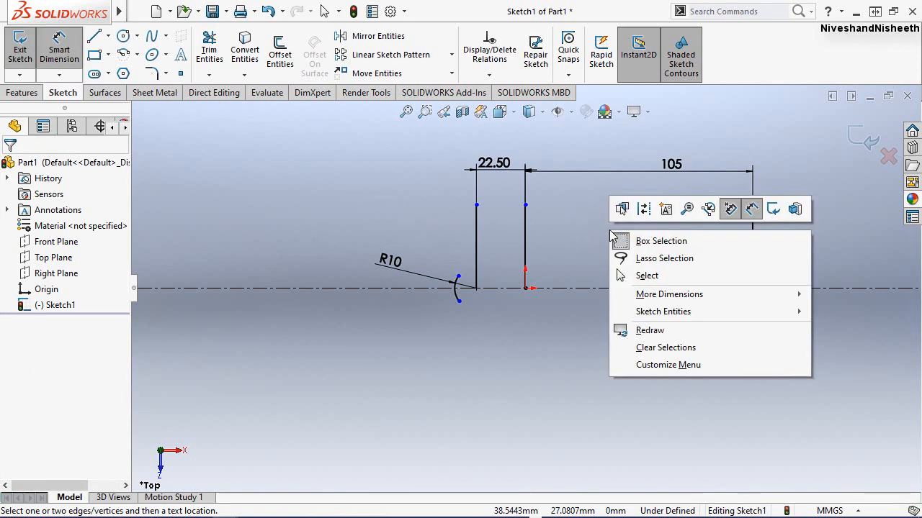
click(643, 276)
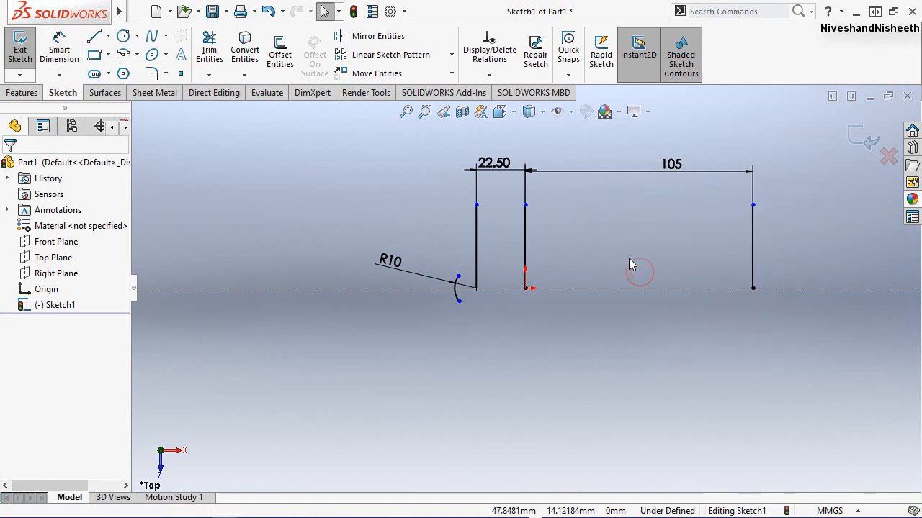
Sketch a 180° centerpoint arc of about 13.6 mm radius, centered on the rightmost vertical line's lower endpoint and bulging away from the origin.
scroll(629, 264, down, 1)
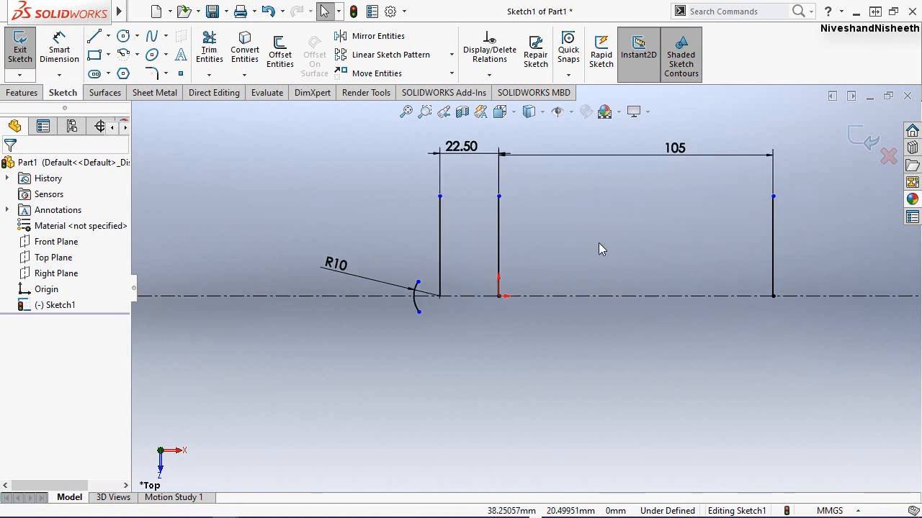
scroll(598, 243, down, 1)
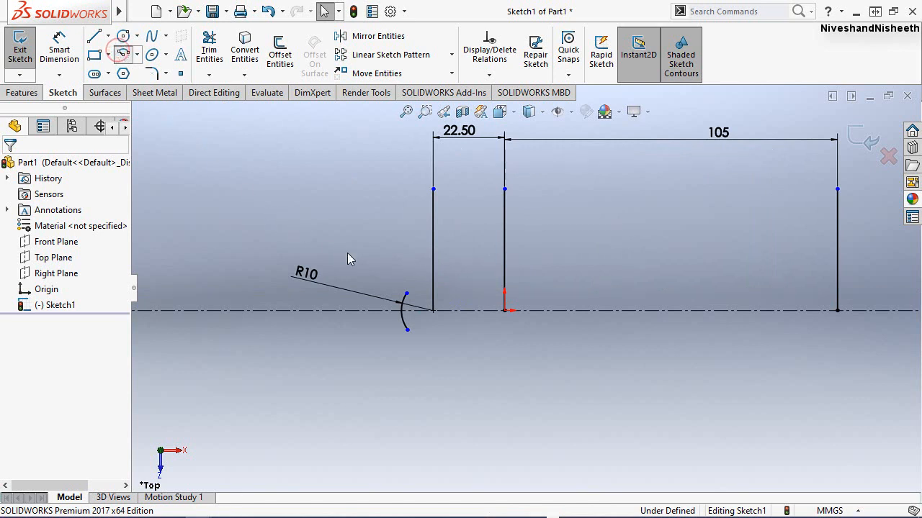
click(837, 311)
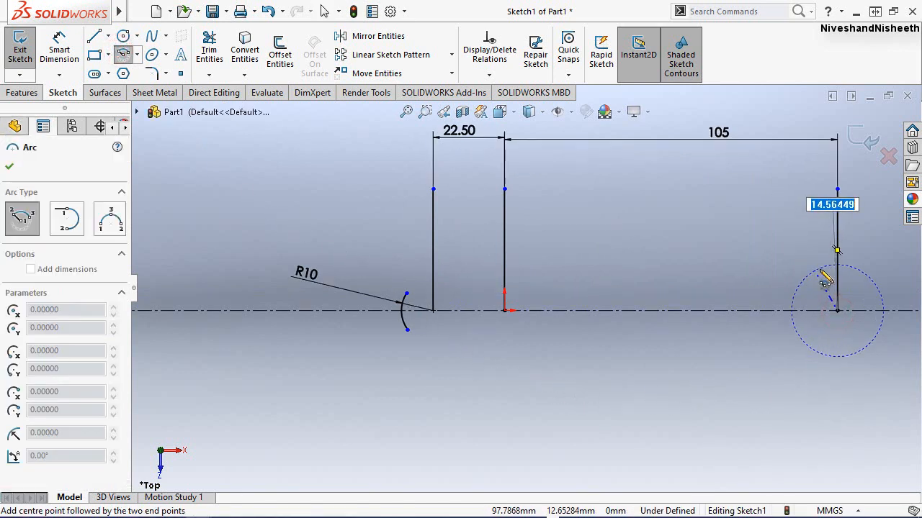
click(837, 269)
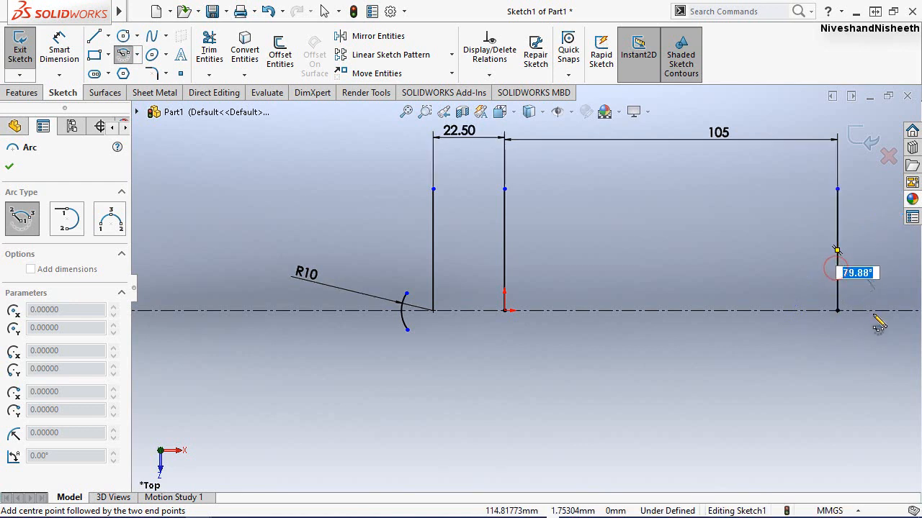
click(846, 364)
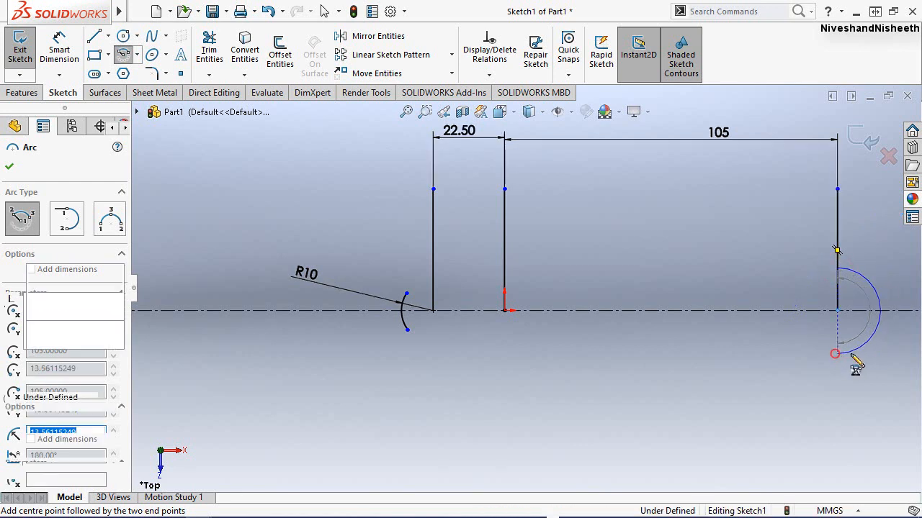
key(Escape)
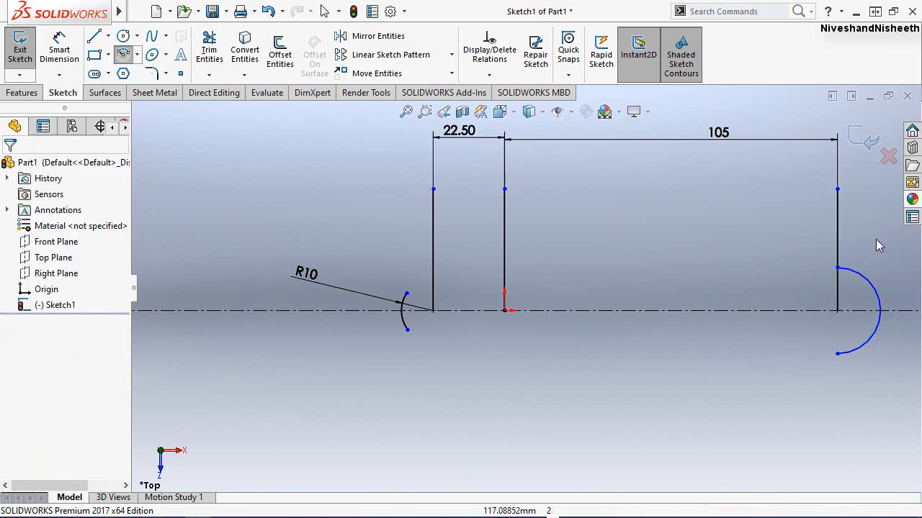
Convert the three vertical lines to construction geometry.
click(837, 227)
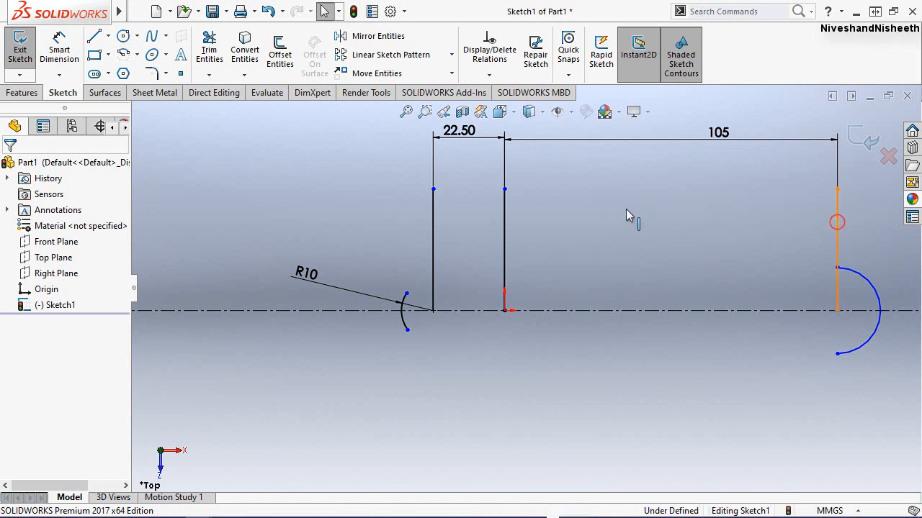
ctrl+click(432, 216)
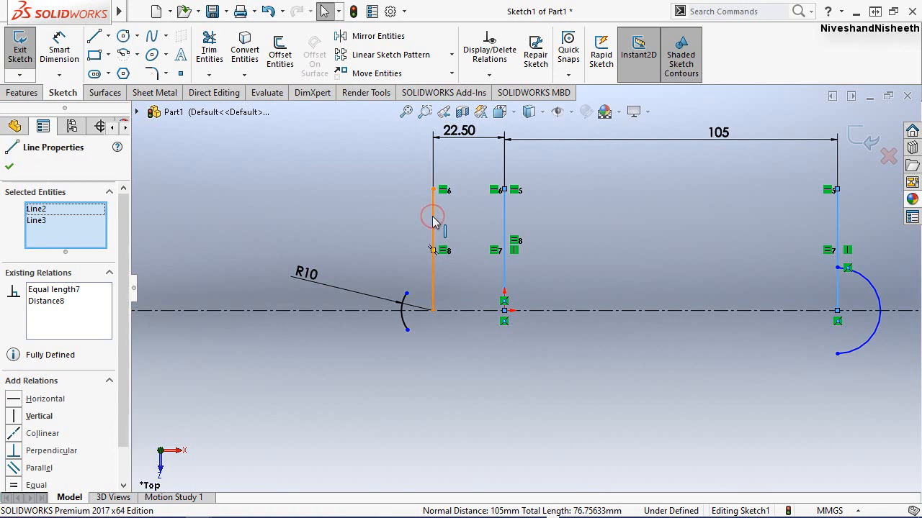
ctrl+click(432, 221)
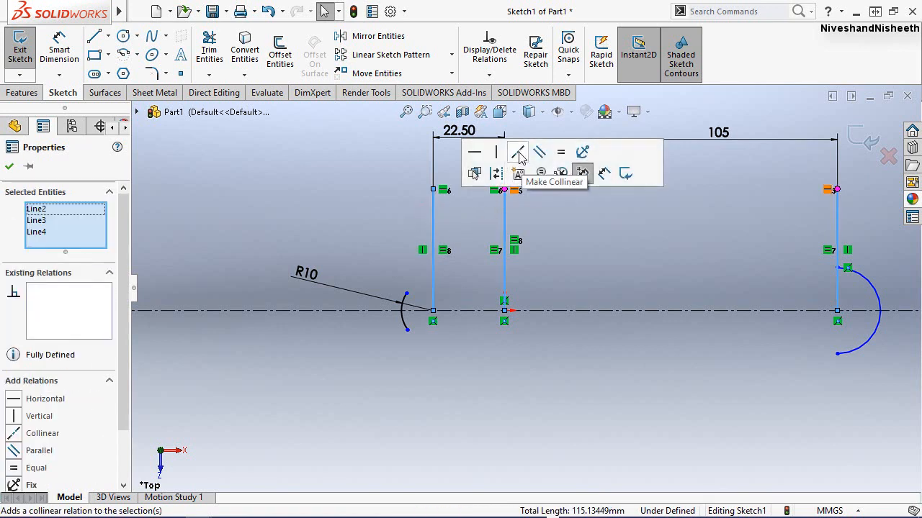
click(496, 172)
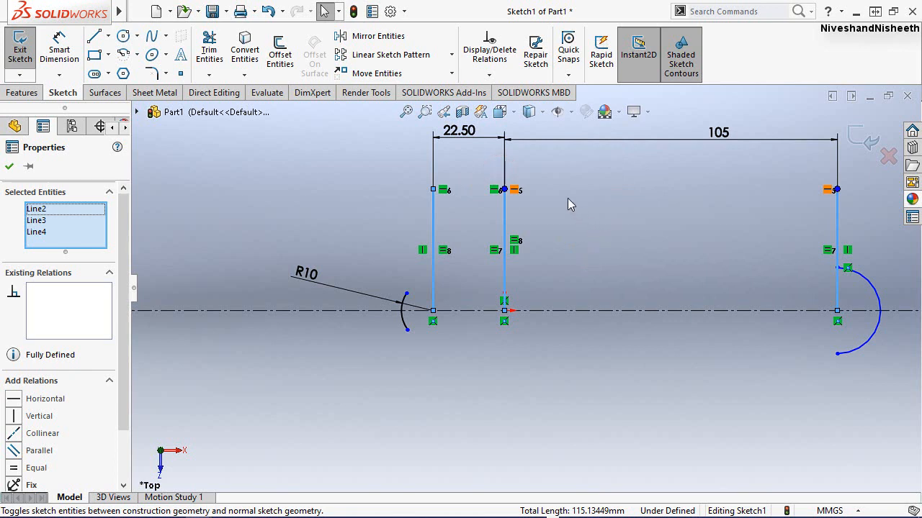
click(569, 247)
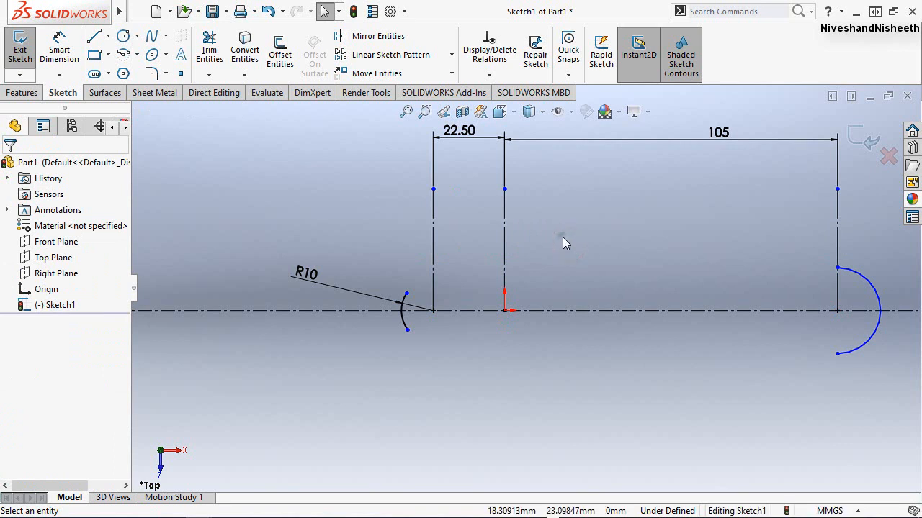
Dimension the radius of the semicircular arc at the rightmost vertical line as 6 mm.
right_drag(562, 237, 573, 175)
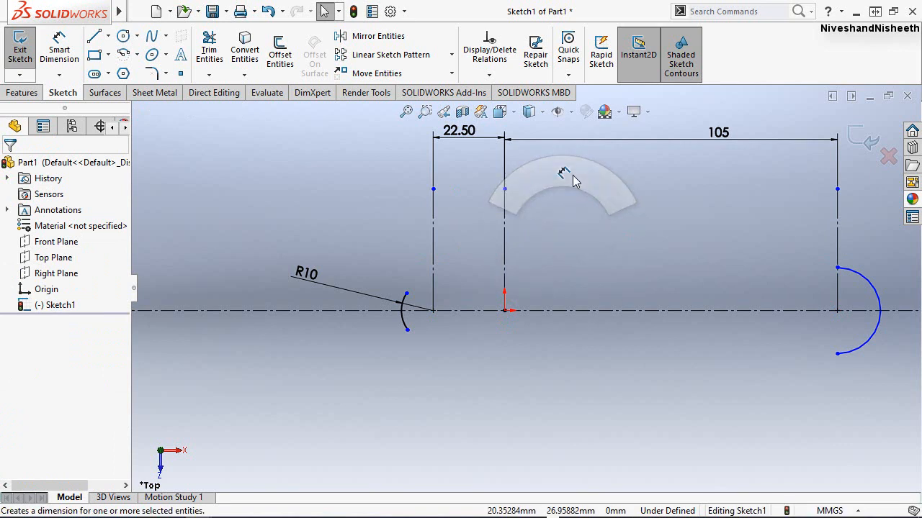
click(878, 287)
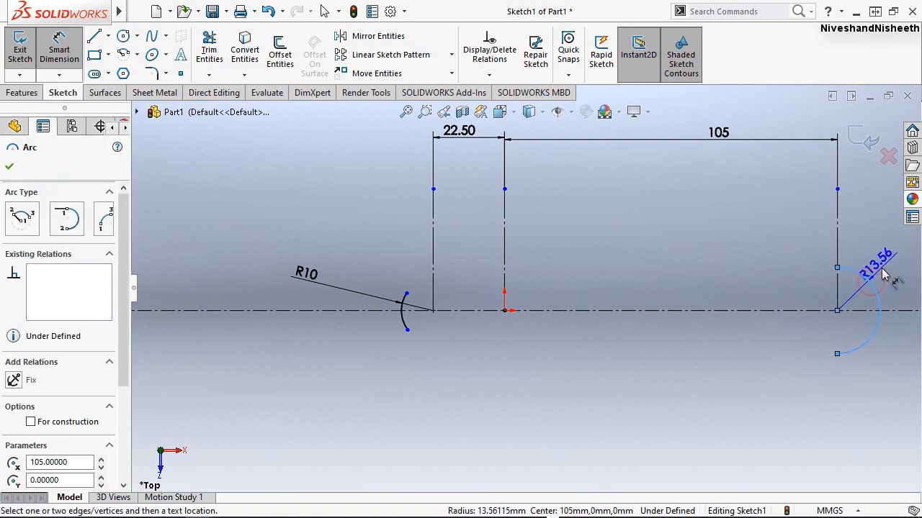
click(890, 268)
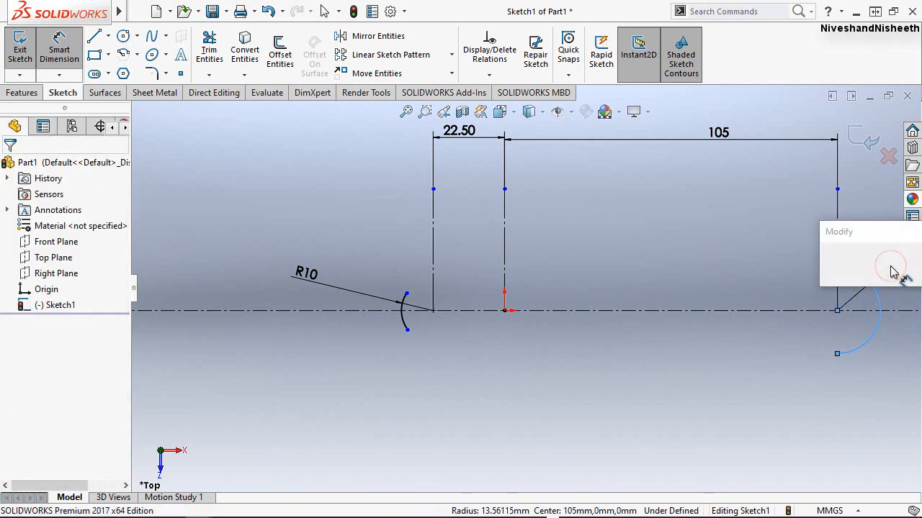
text(6)
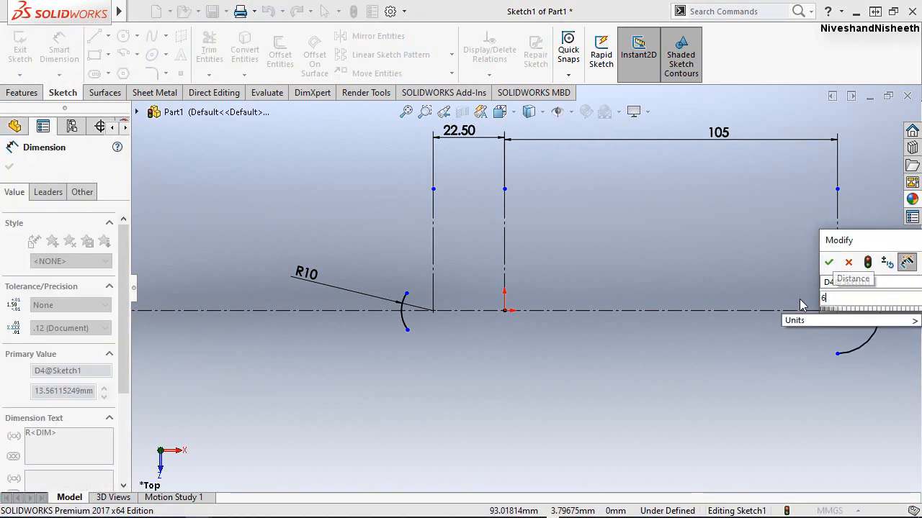
click(829, 263)
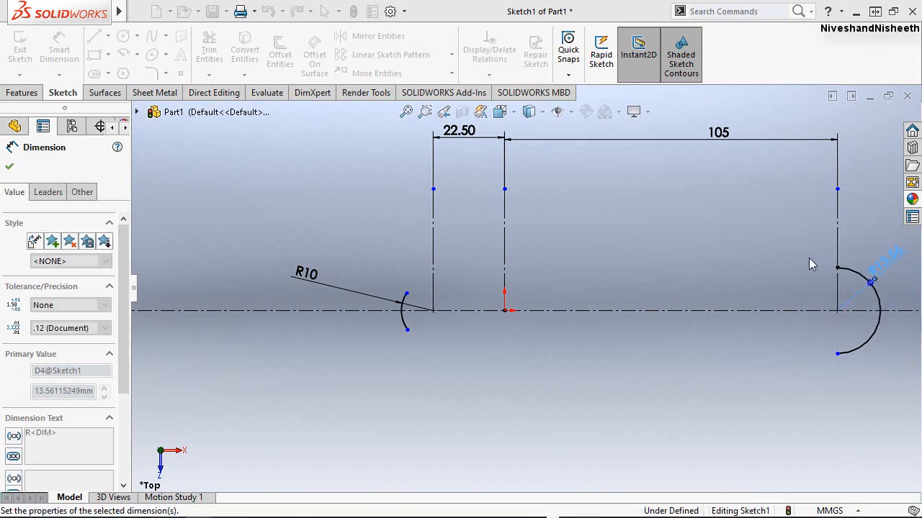
click(809, 264)
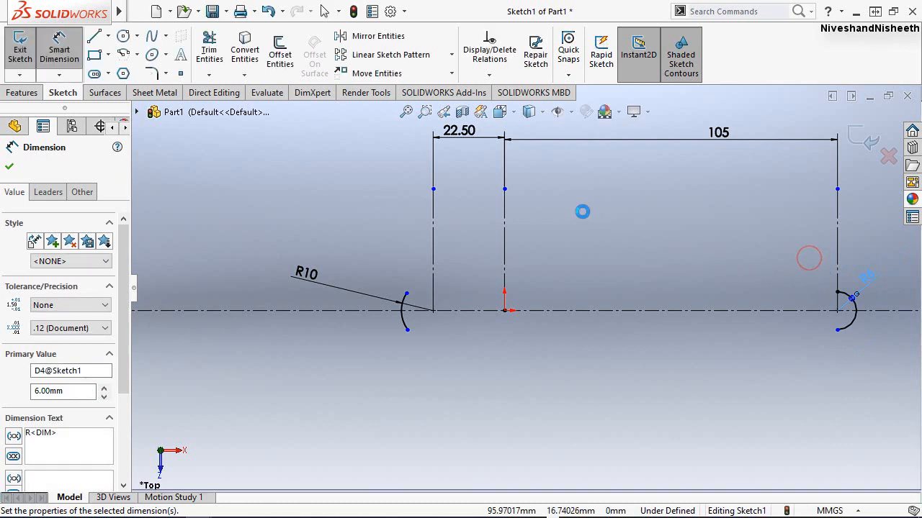
click(572, 210)
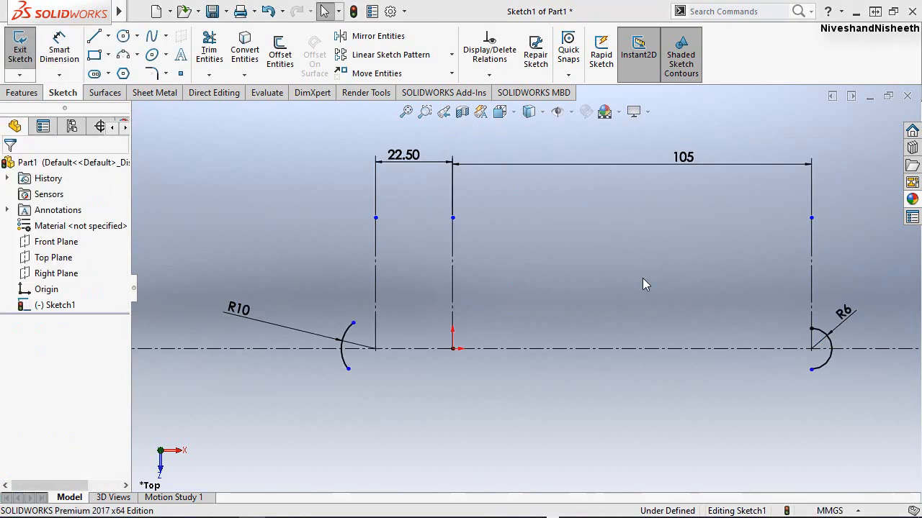
click(643, 281)
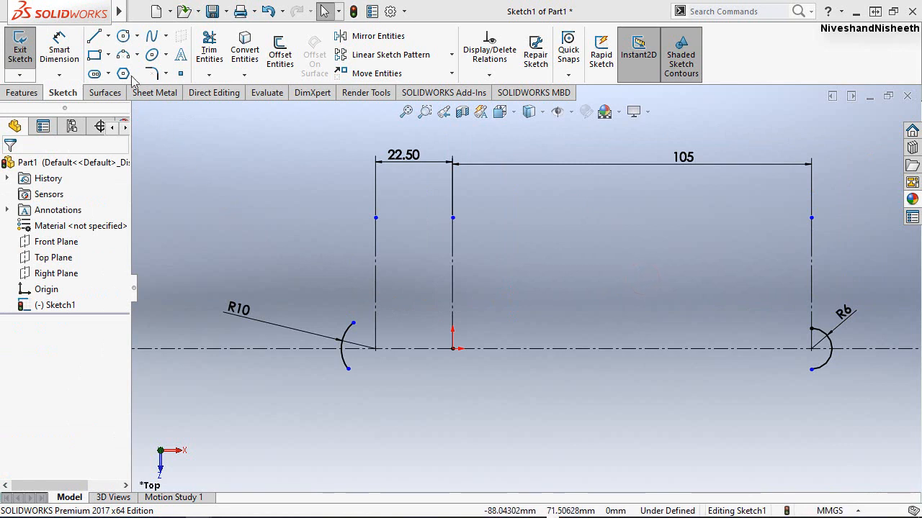
Sketch a three-point arc of about 53 mm radius from the R10 arc's upper endpoint, rising past the vertical construction line through the origin.
click(123, 55)
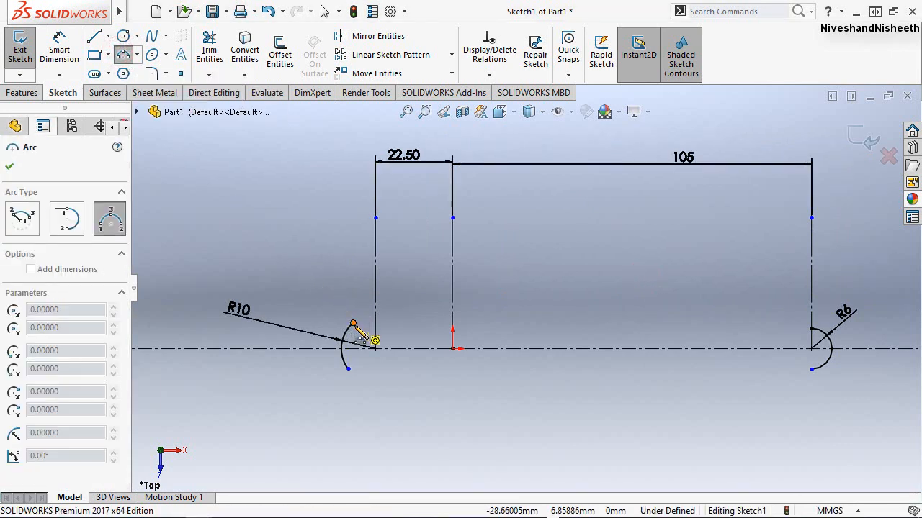
click(353, 324)
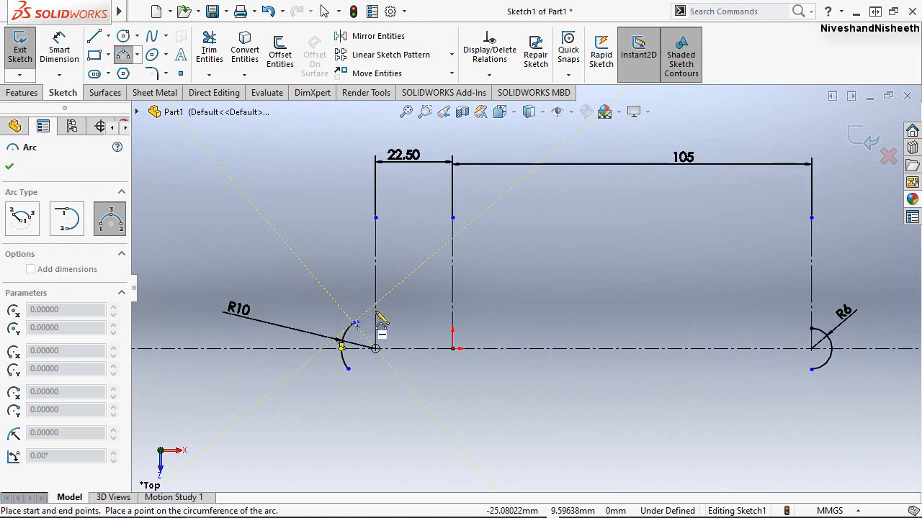
click(375, 348)
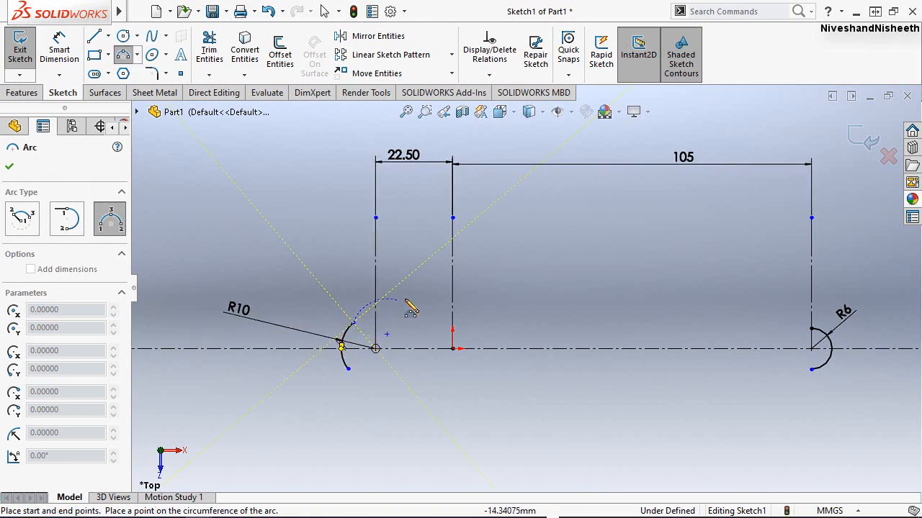
click(504, 260)
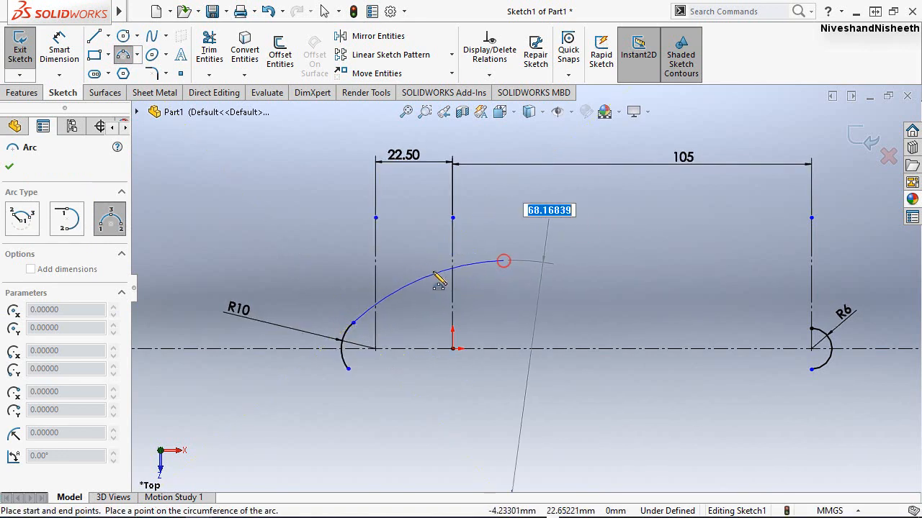
click(430, 275)
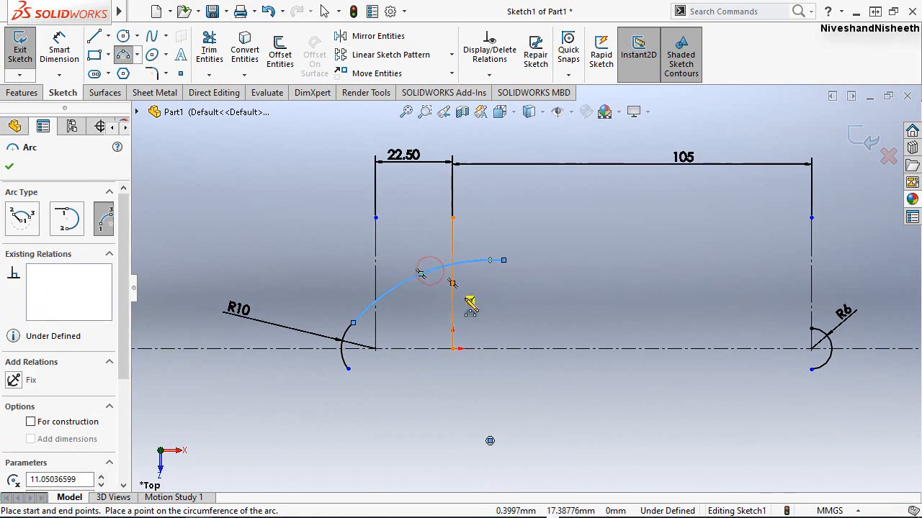
Continue the outline with a descending three-point arc of about 26 mm radius and a short reverse-curved arc ending just above the horizontal centerline.
click(504, 260)
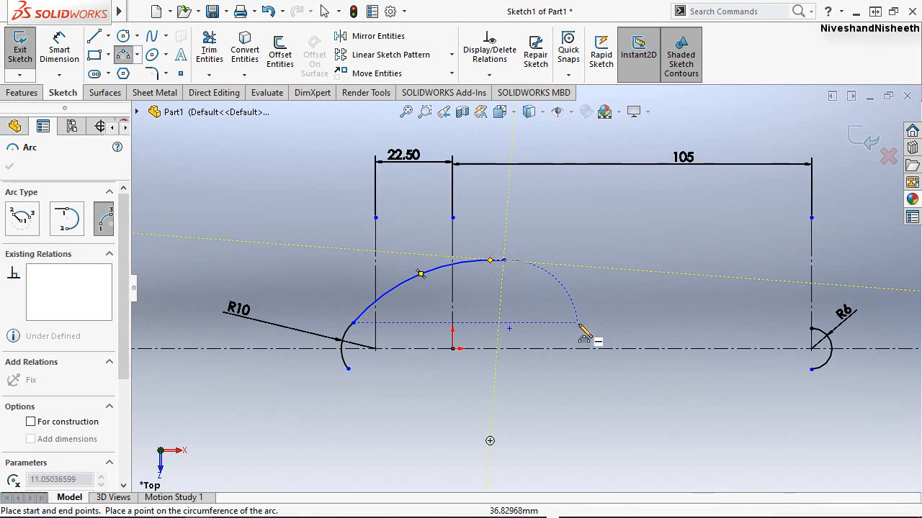
click(548, 278)
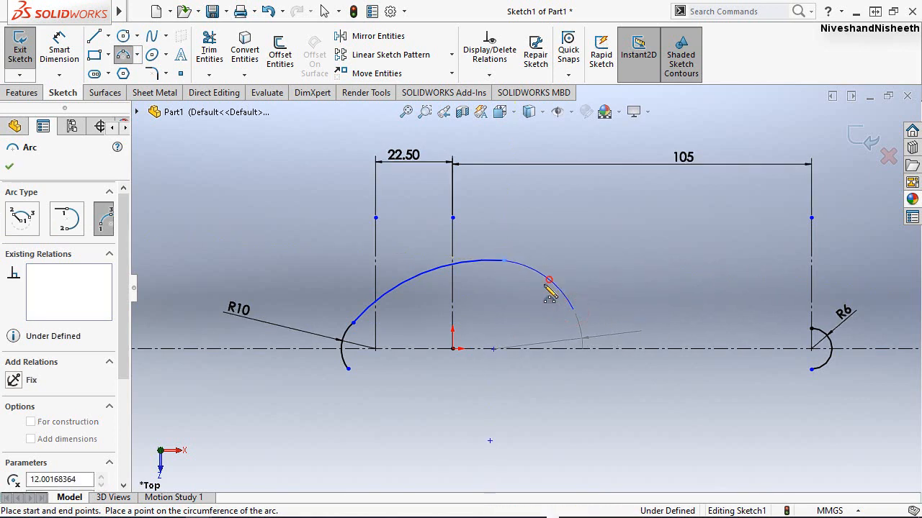
click(574, 309)
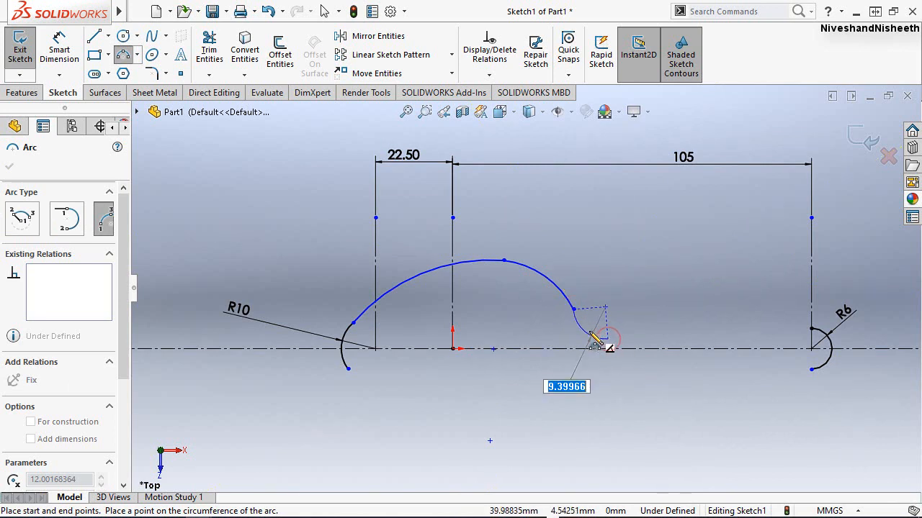
click(596, 340)
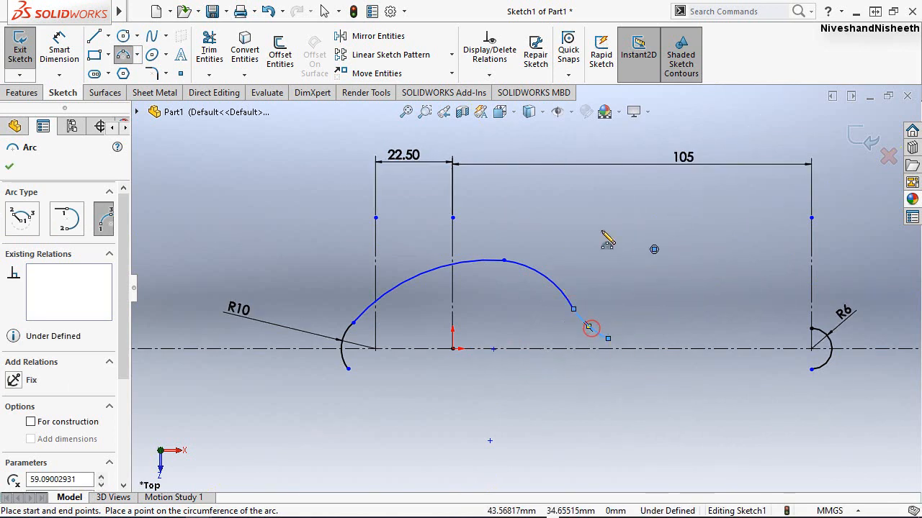
key(Escape)
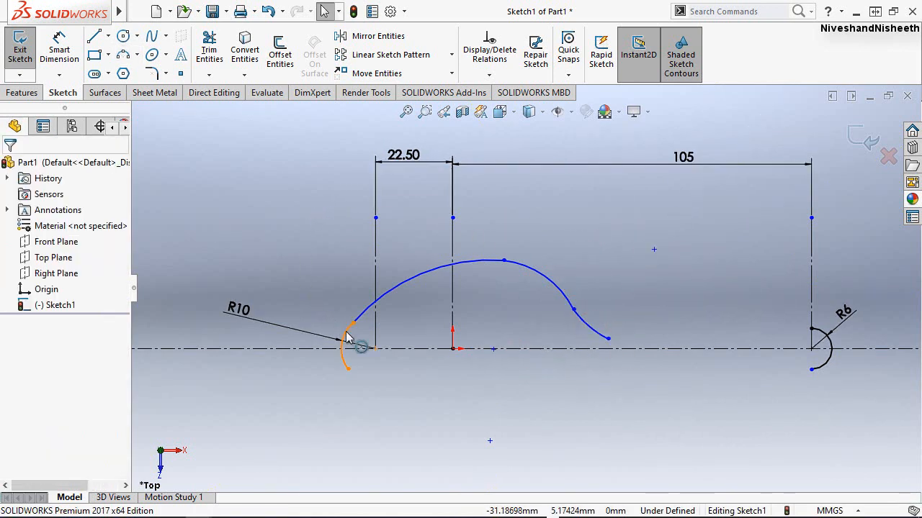
Make the R10 end arc and the adjoining large connecting arc tangent.
click(344, 332)
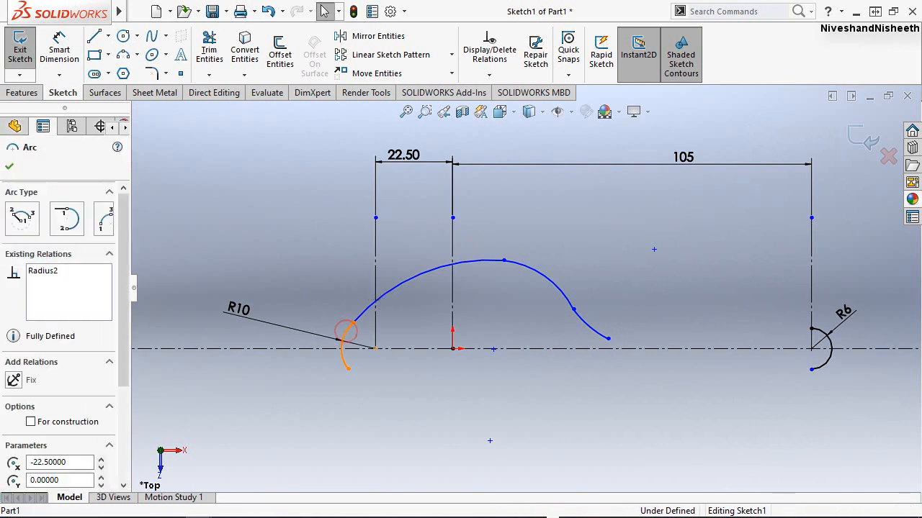
click(379, 303)
ctrl+click(379, 302)
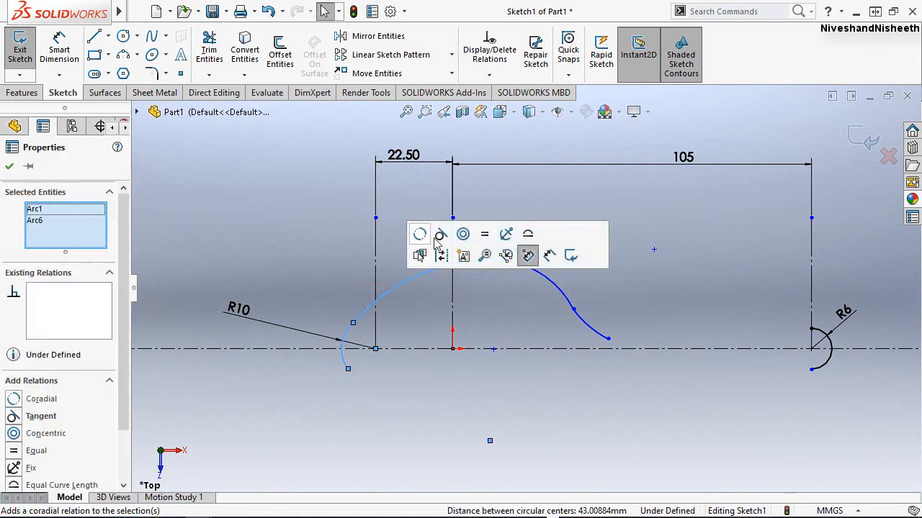
click(440, 234)
click(411, 310)
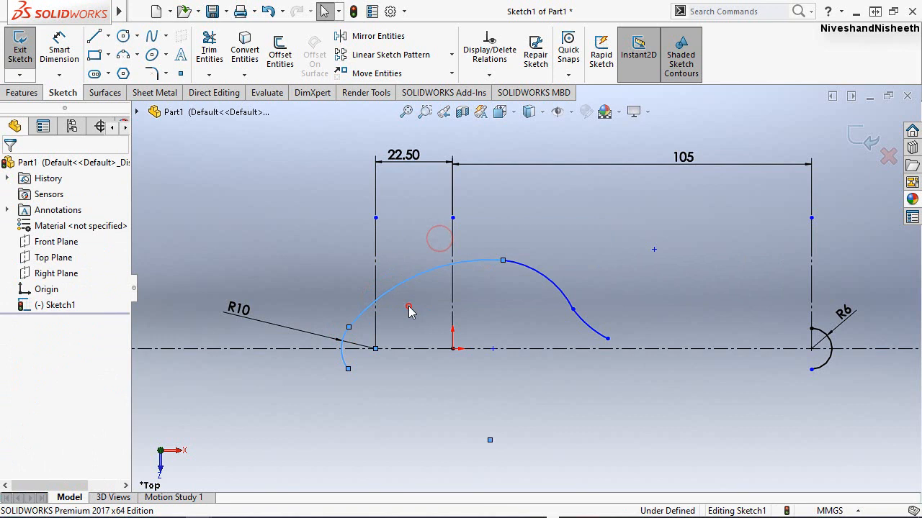
Make the large connecting arc tangent to the descending arc that follows it.
click(484, 260)
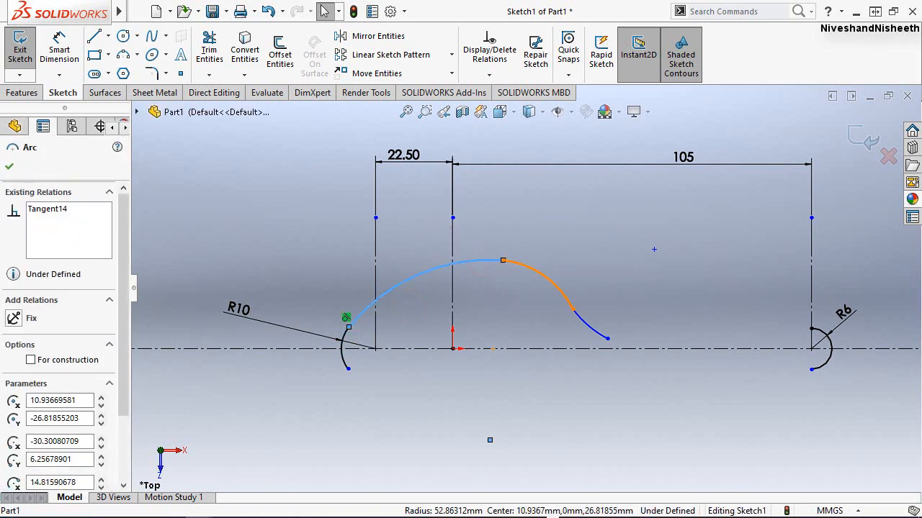
click(531, 270)
ctrl+click(534, 276)
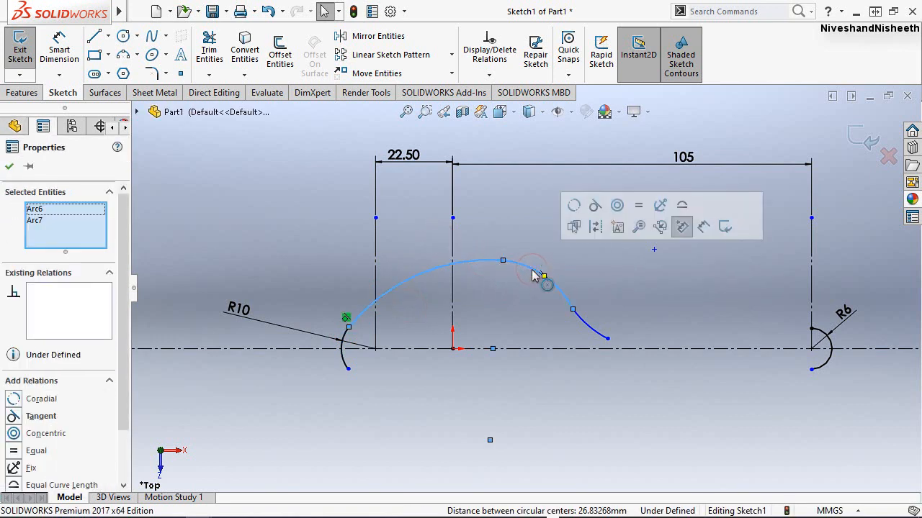
click(592, 207)
click(577, 273)
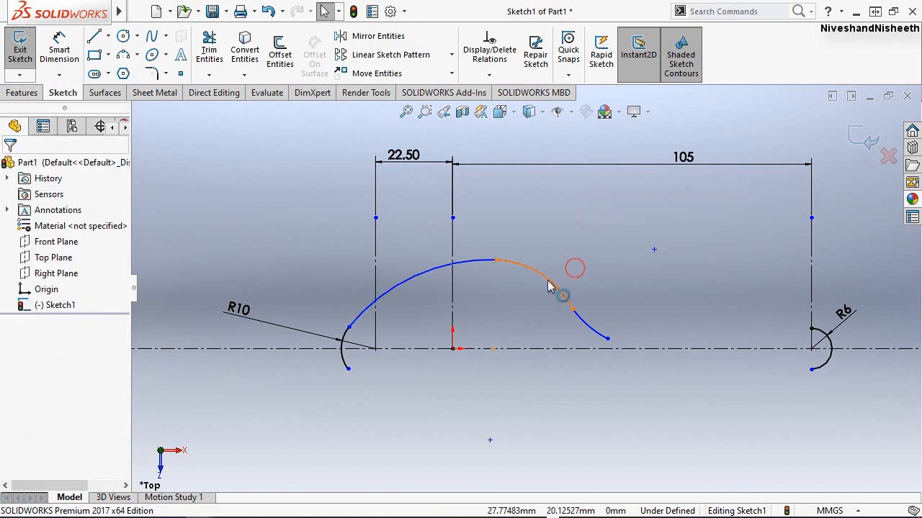
Make the descending arc tangent to the short reverse-curved arc at its lower end.
click(580, 325)
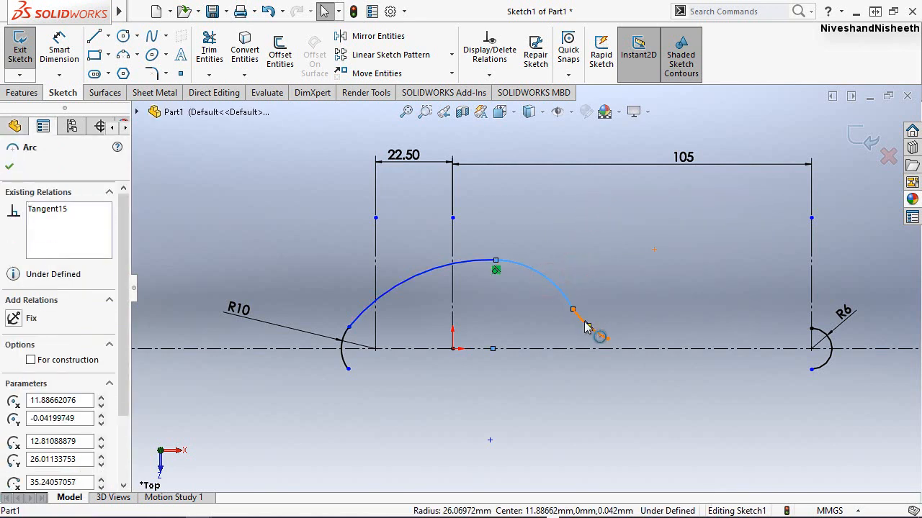
ctrl+click(583, 326)
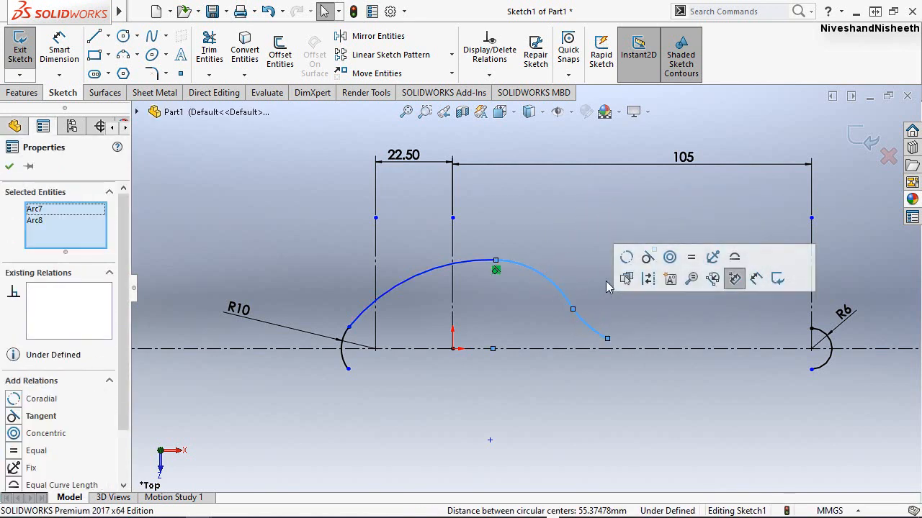
click(641, 261)
click(586, 228)
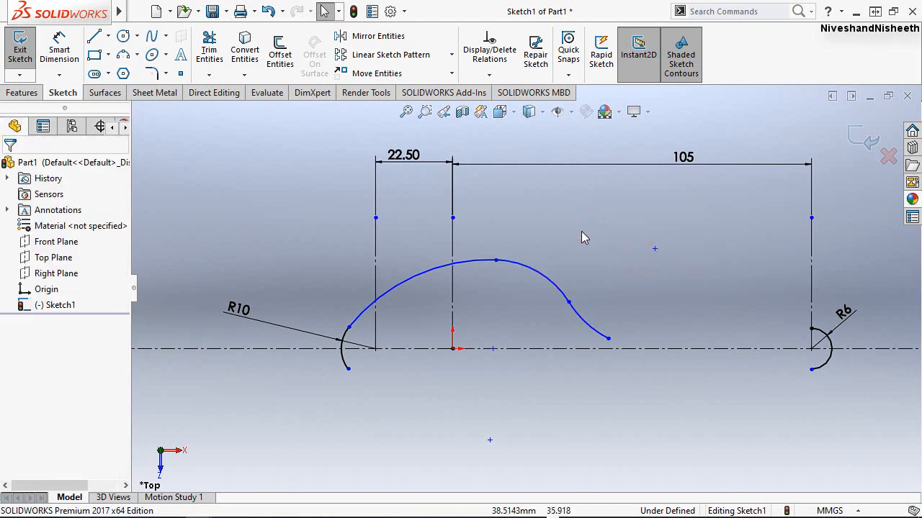
Move the short reverse-curved arc's free endpoint up to about X 44.8 mm, Y 7.7 mm.
mouse_move(609, 340)
mouse_down()
mouse_move(612, 275)
mouse_move(606, 329)
mouse_move(605, 322)
mouse_up()
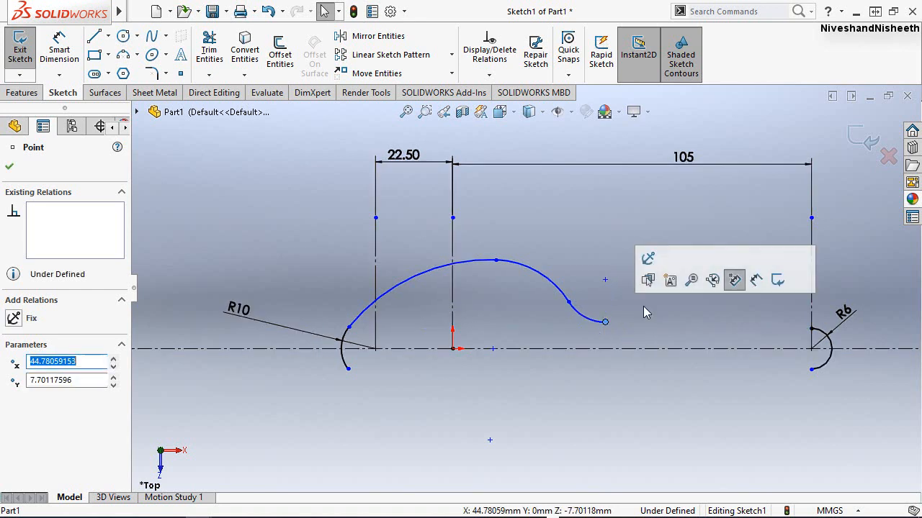
click(643, 306)
click(548, 218)
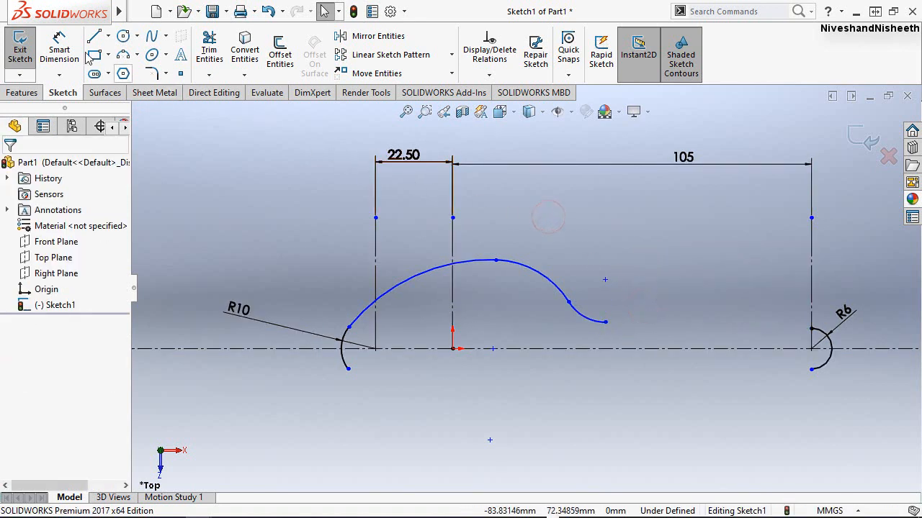
Dimension the radius of the large connecting arc next to the R10 arc as 40 mm.
click(59, 49)
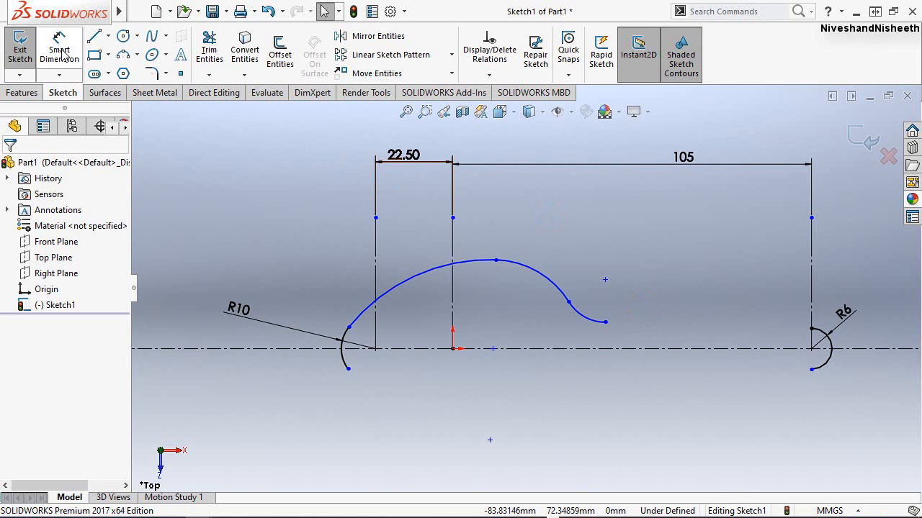
click(394, 262)
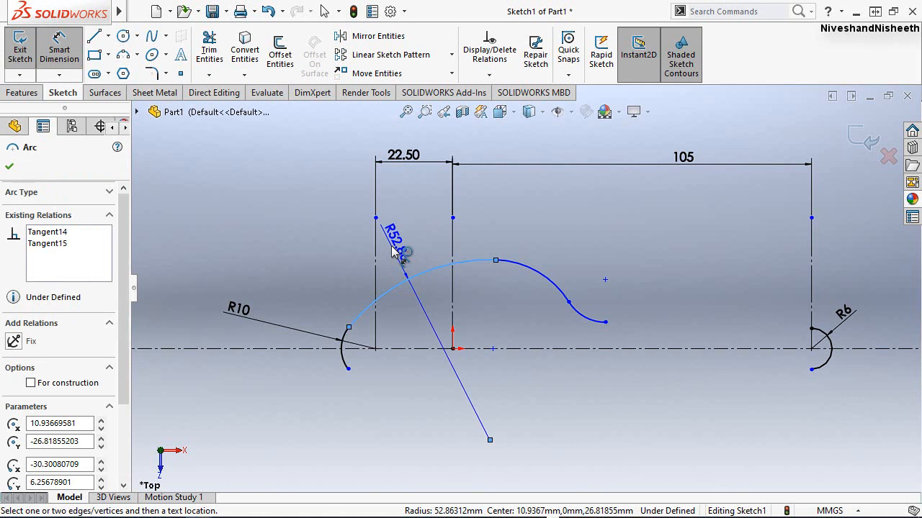
click(394, 251)
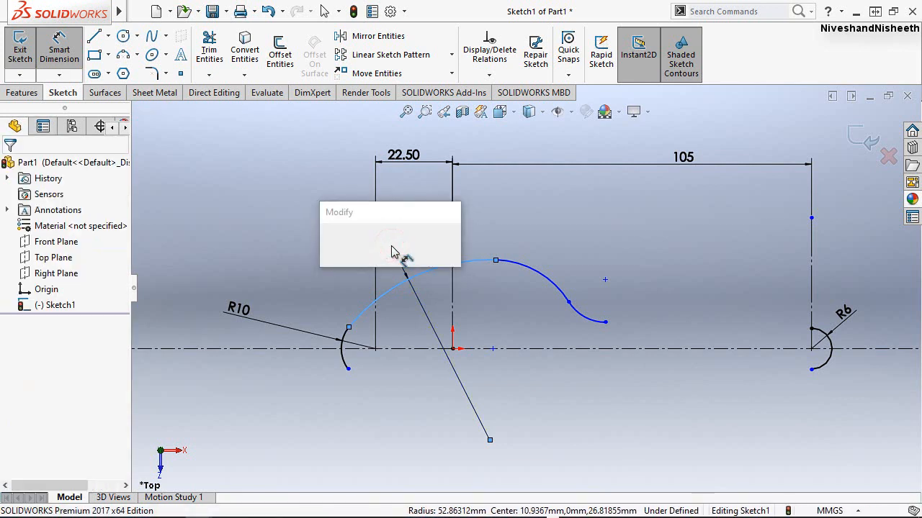
text(4)
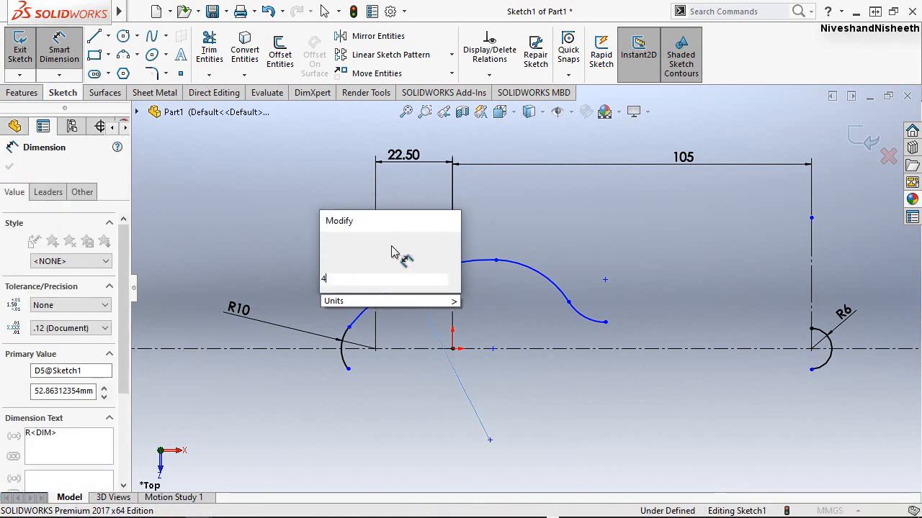
text(0)
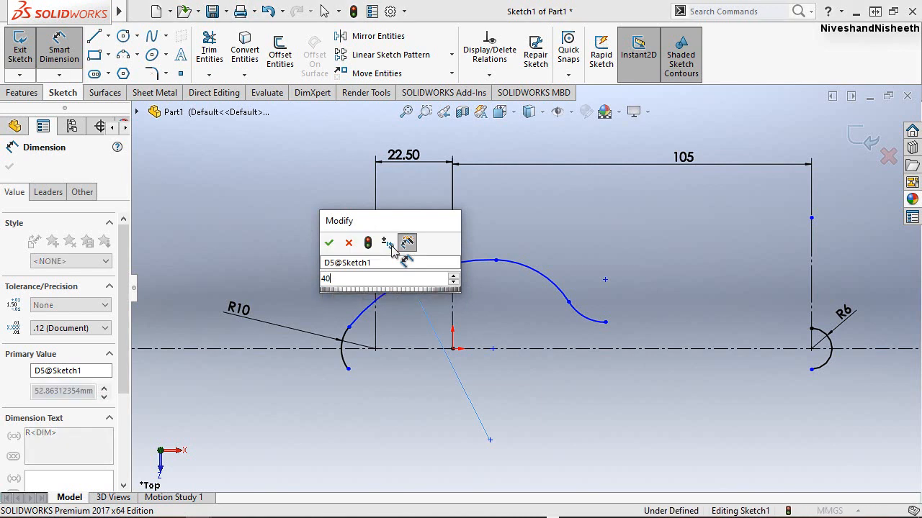
key(Return)
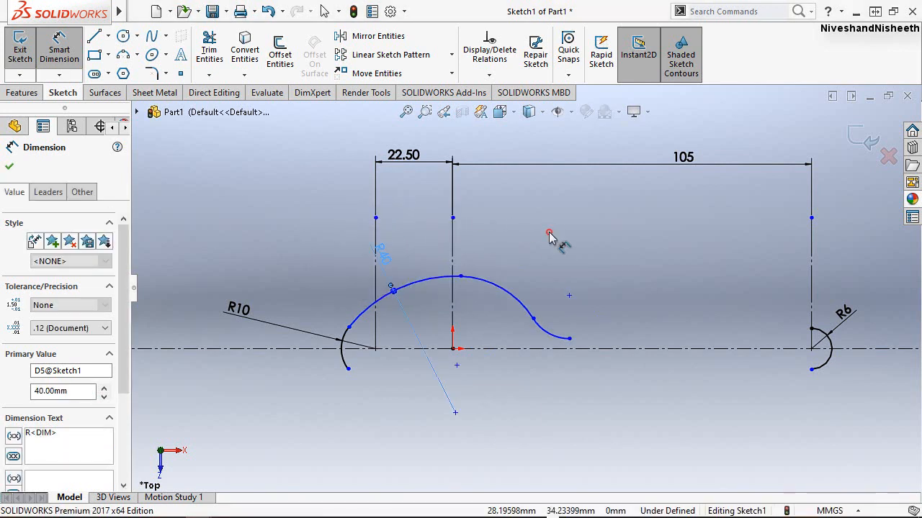
click(548, 232)
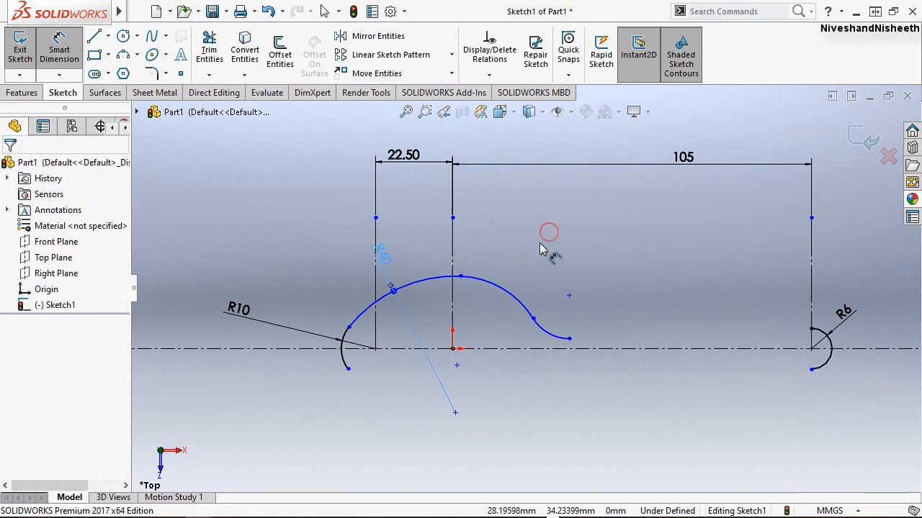
Dimension the radius of the descending middle arc as 16.5 mm.
click(501, 289)
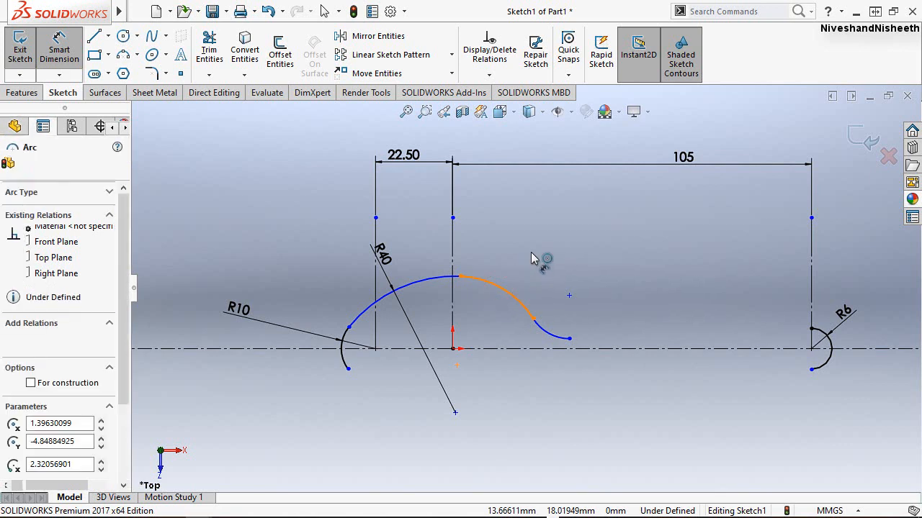
click(531, 253)
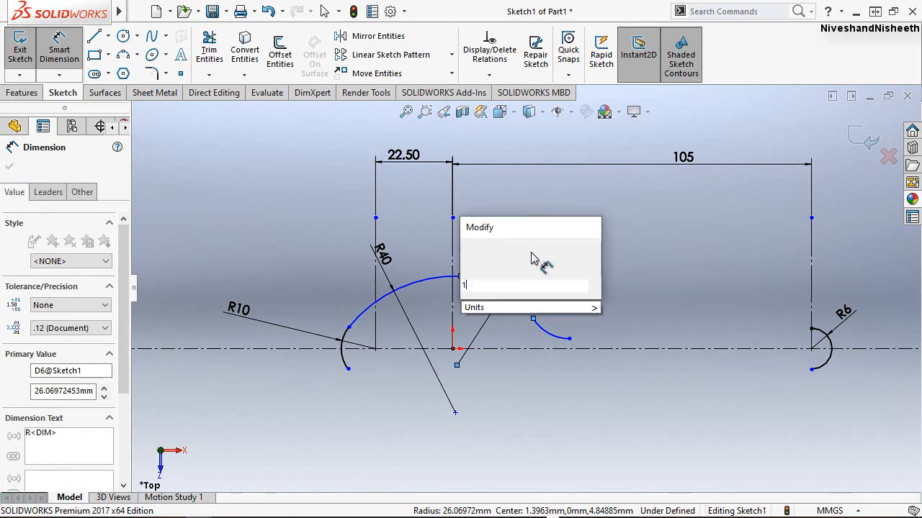
text(16.5)
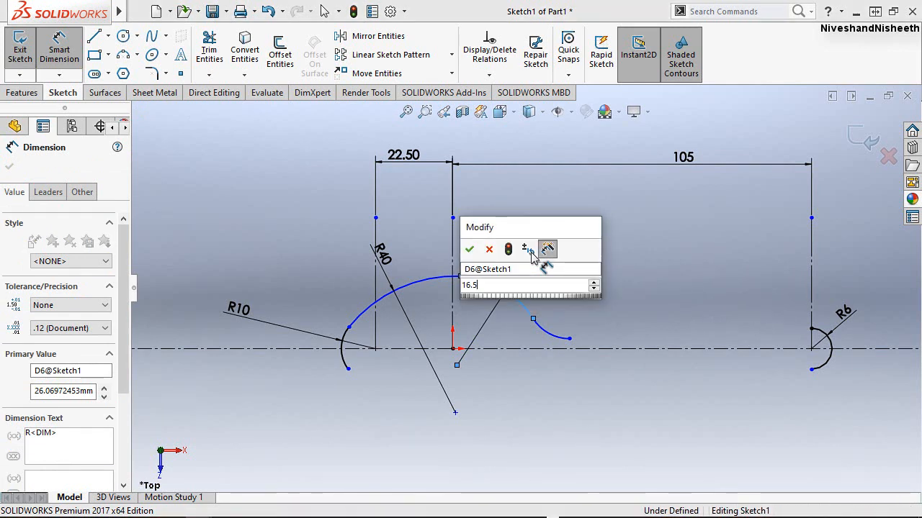
key(Escape)
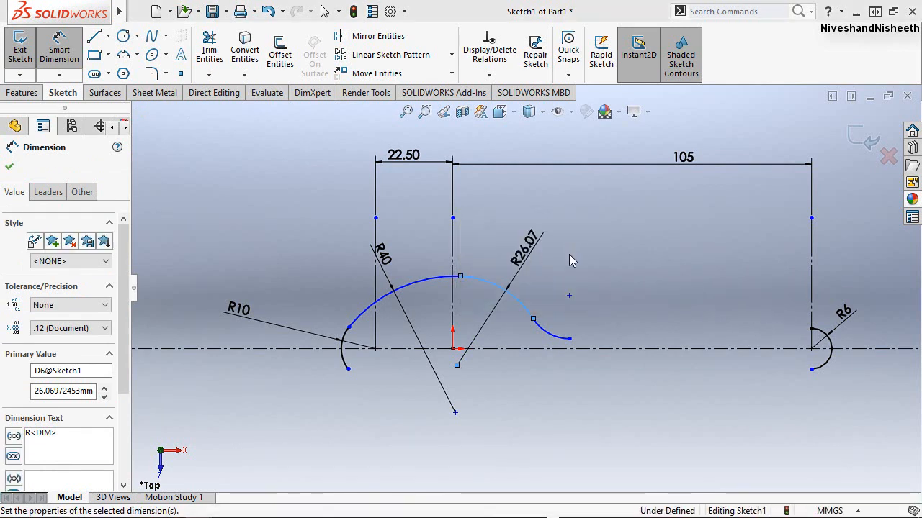
key(Escape)
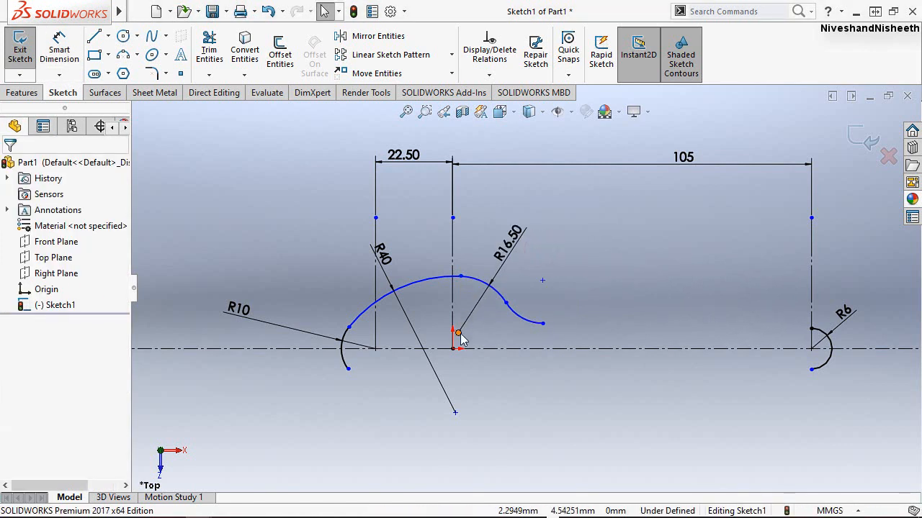
Merge the centre point of the R16.50 arc with the sketch origin.
click(459, 335)
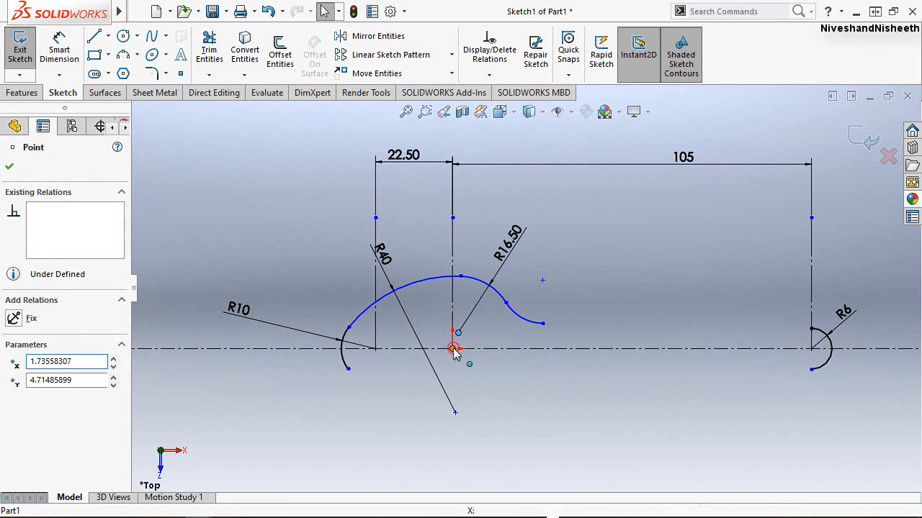
click(454, 350)
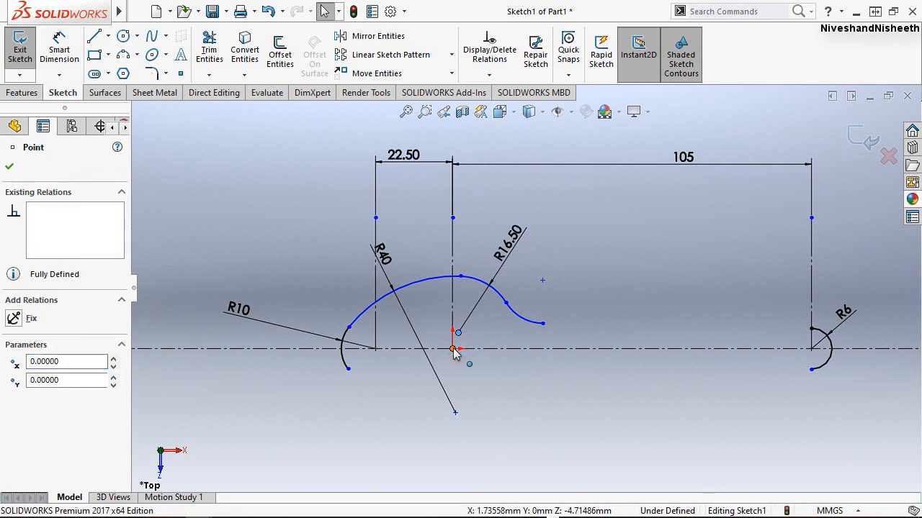
ctrl+click(458, 333)
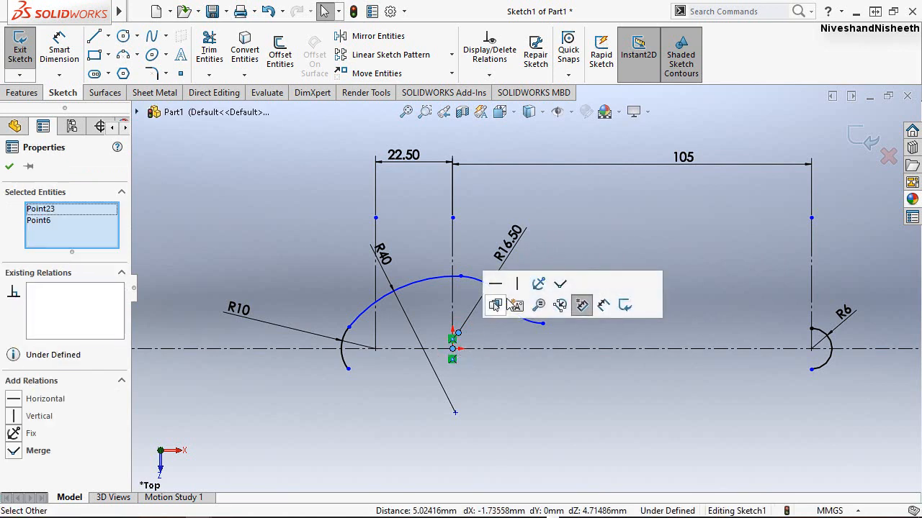
click(526, 377)
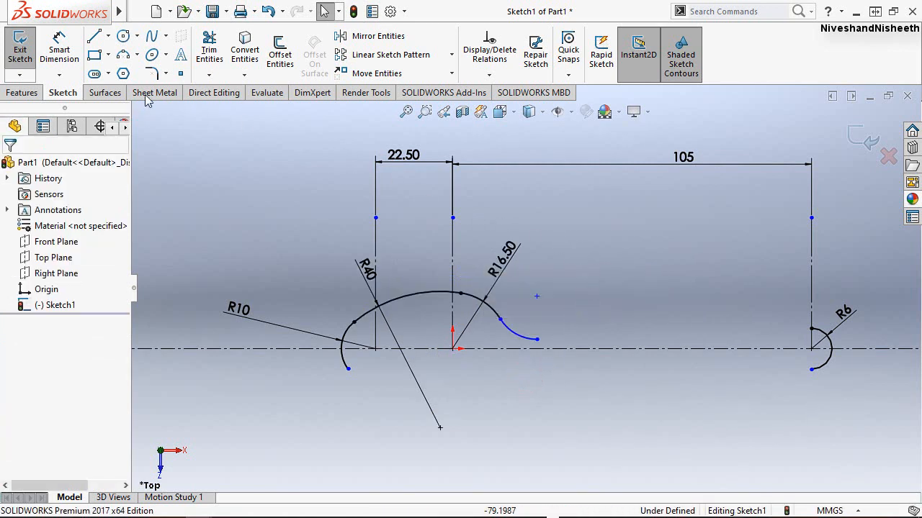
Dimension the vertical distance from the short reverse-curved arc's centre to the horizontal centreline as 9 mm.
click(59, 49)
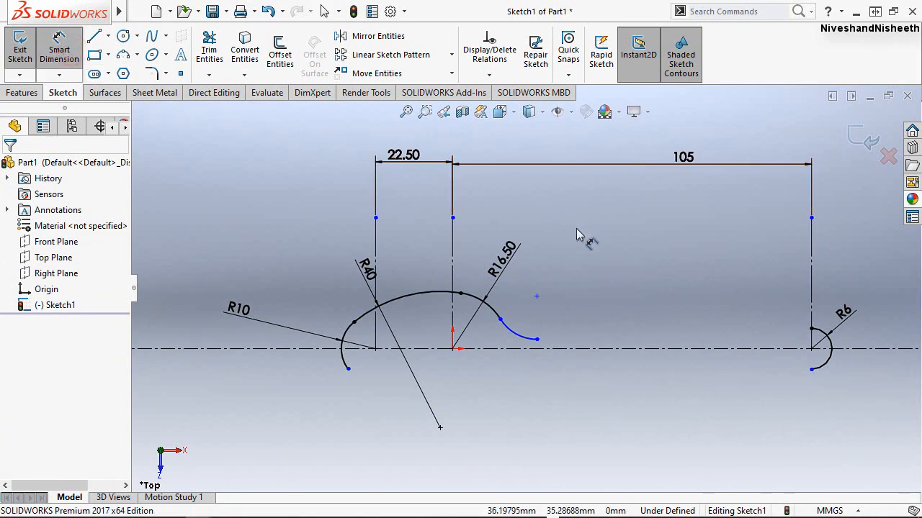
click(537, 298)
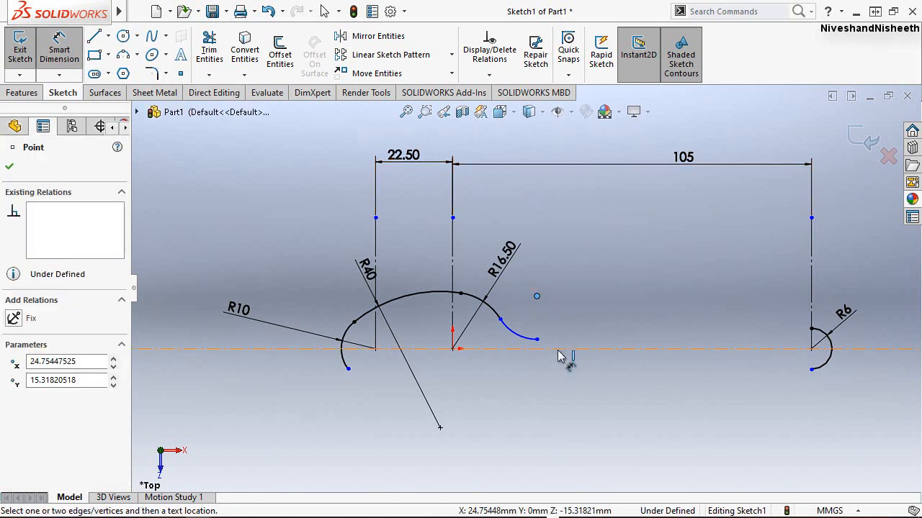
click(559, 350)
click(583, 330)
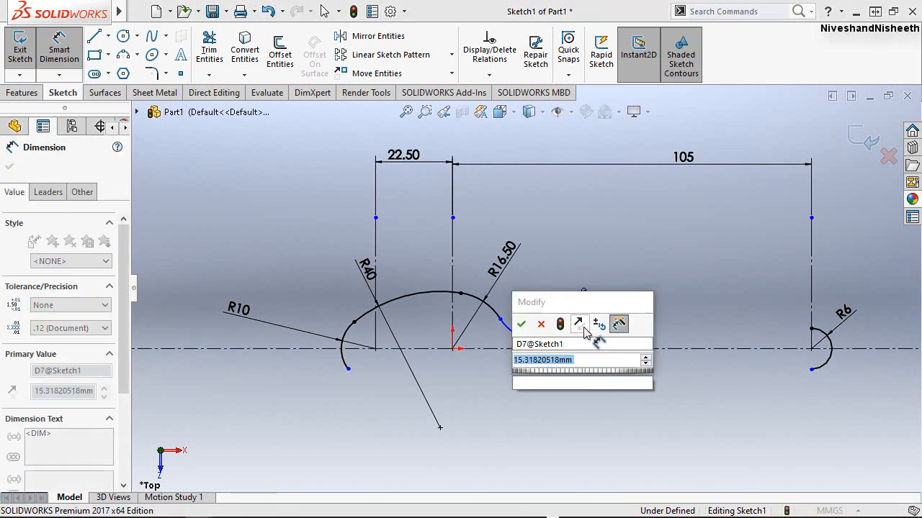
text(9)
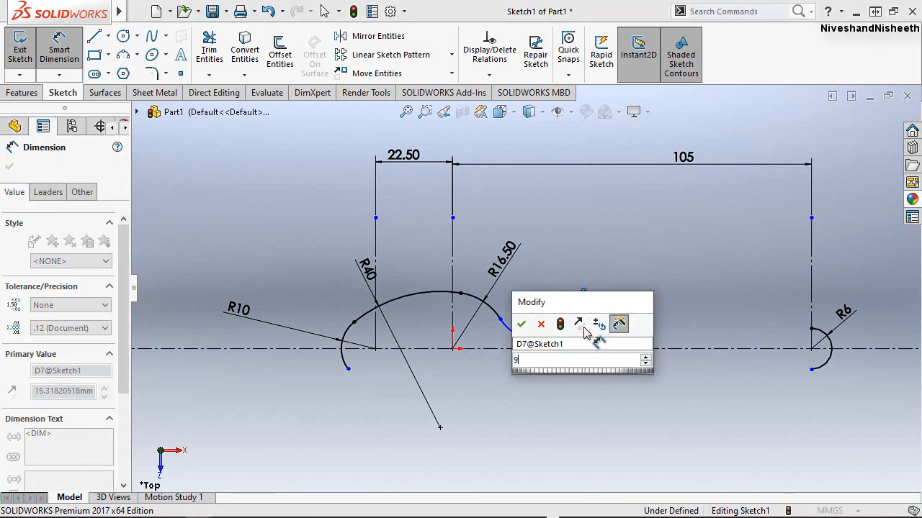
key(Escape)
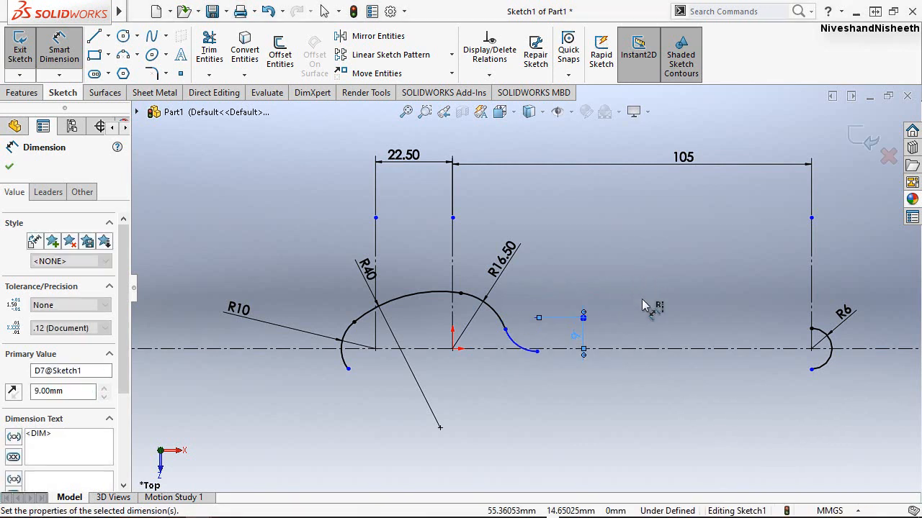
Dimension the radius of the short reverse-curved arc as 6 mm.
click(514, 342)
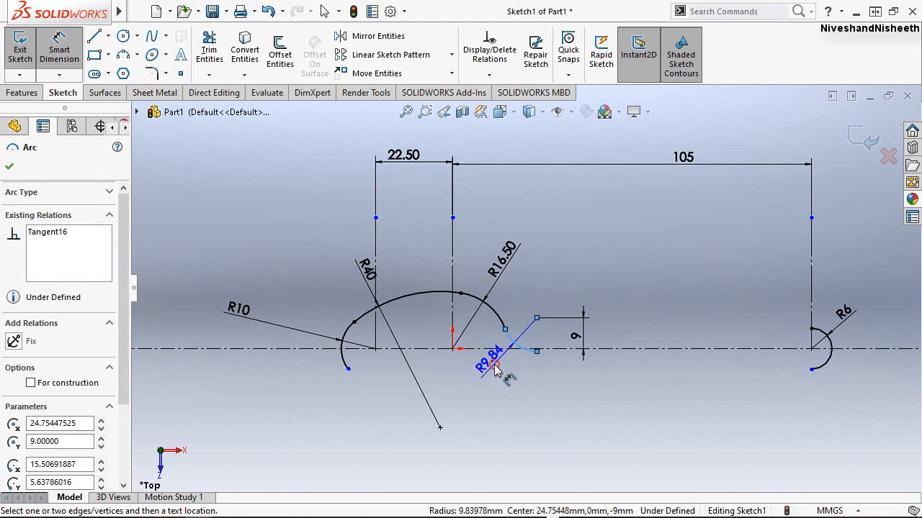
click(495, 369)
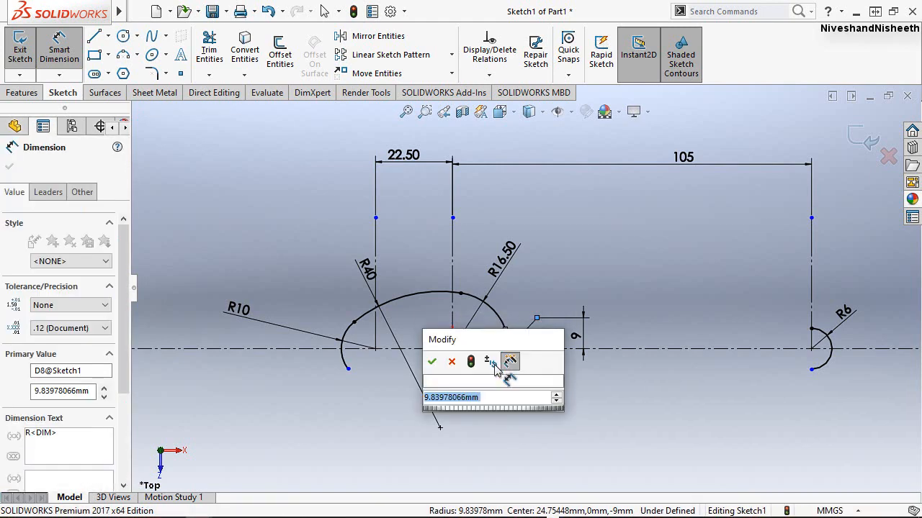
text(6)
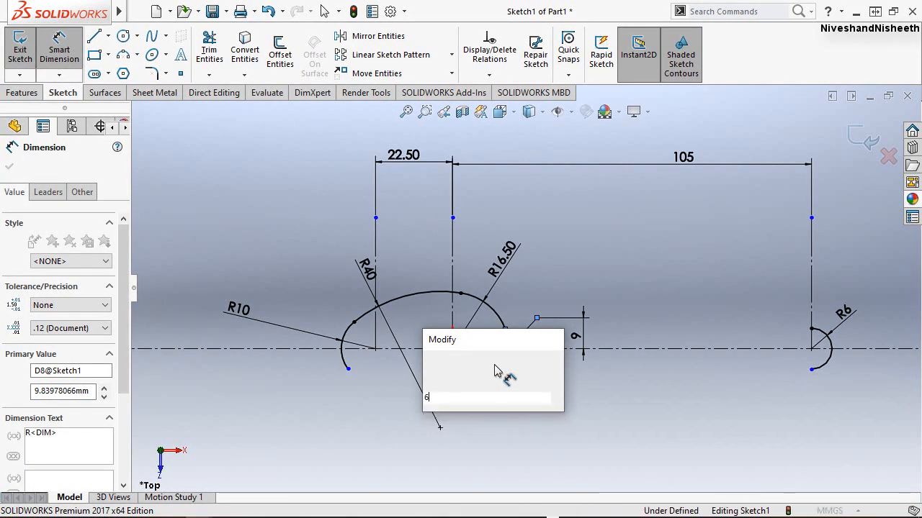
key(Return)
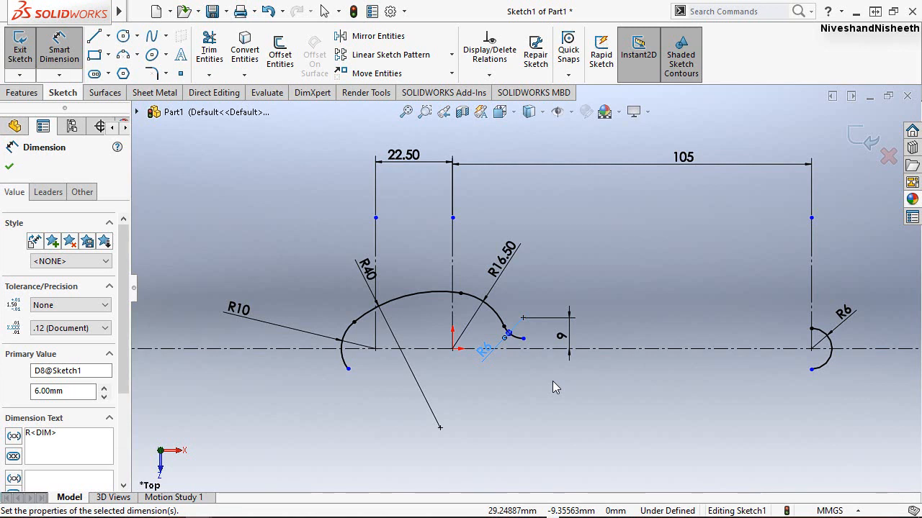
click(567, 383)
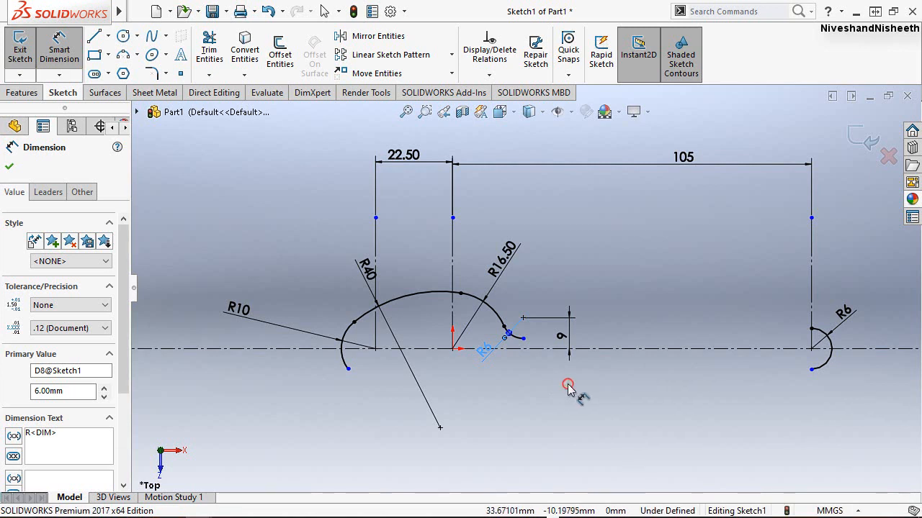
right_click(558, 274)
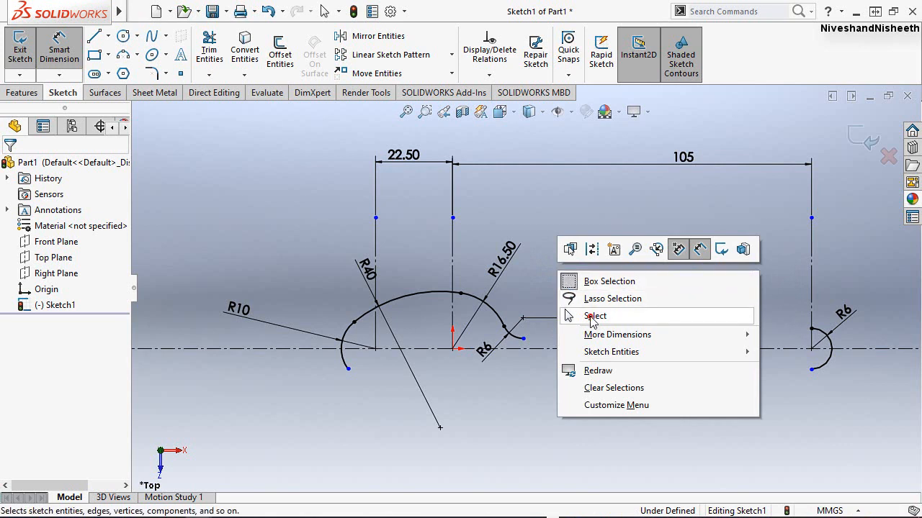
click(590, 316)
Draw a shallow upward-bulging 3 Point Arc, radius about 188 mm, from the short R6 arc's free endpoint to the handle end arc's upper endpoint.
right_click(530, 181)
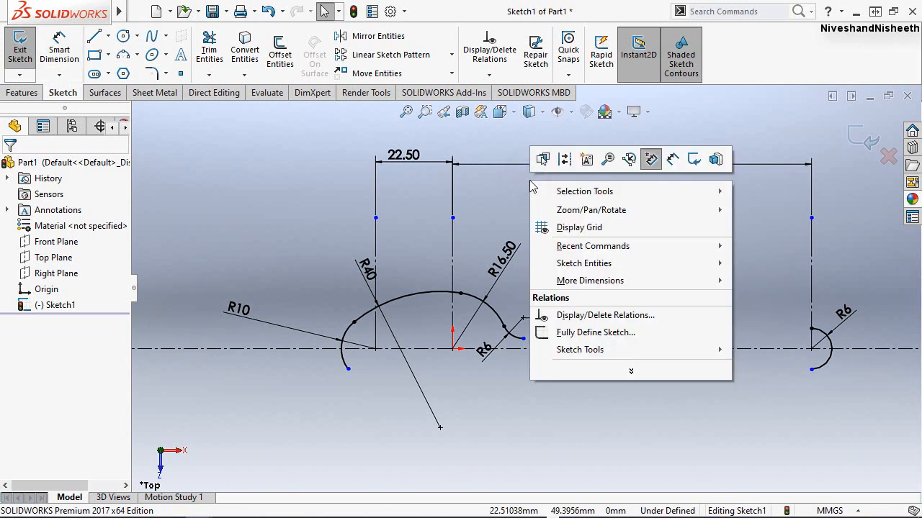
click(717, 247)
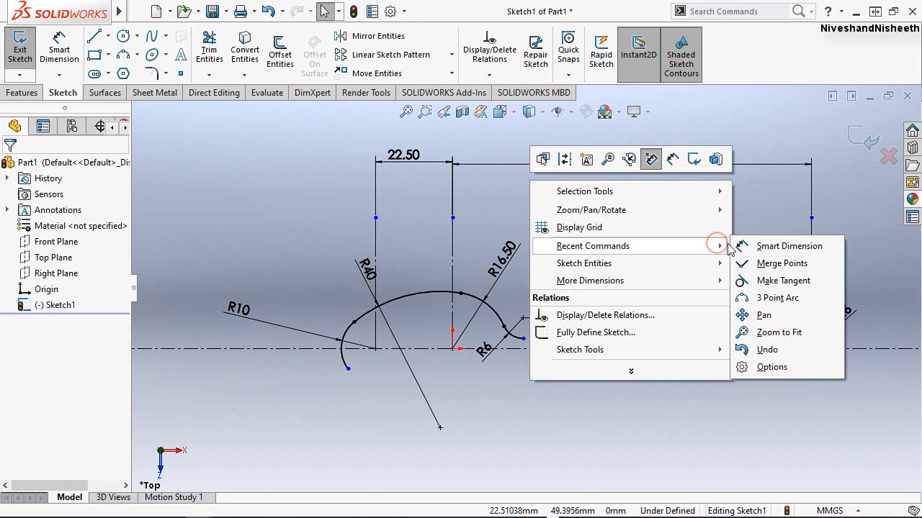
click(778, 298)
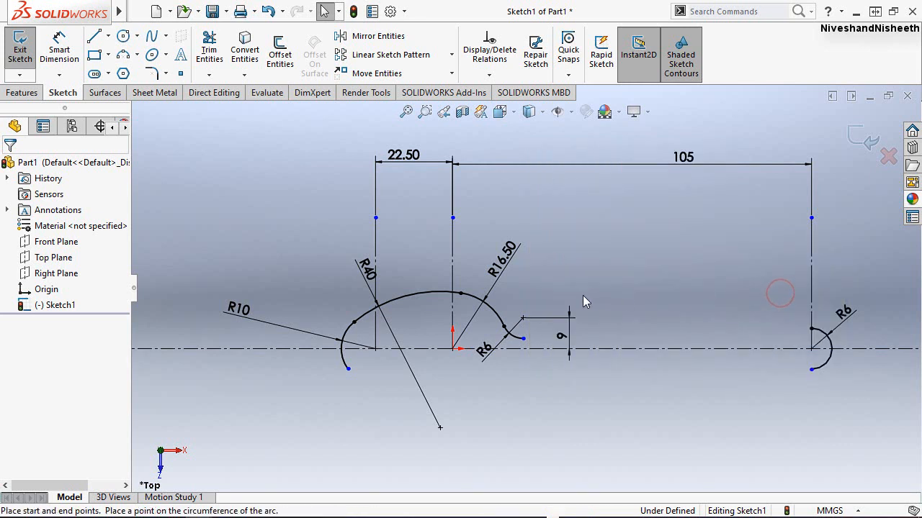
click(522, 338)
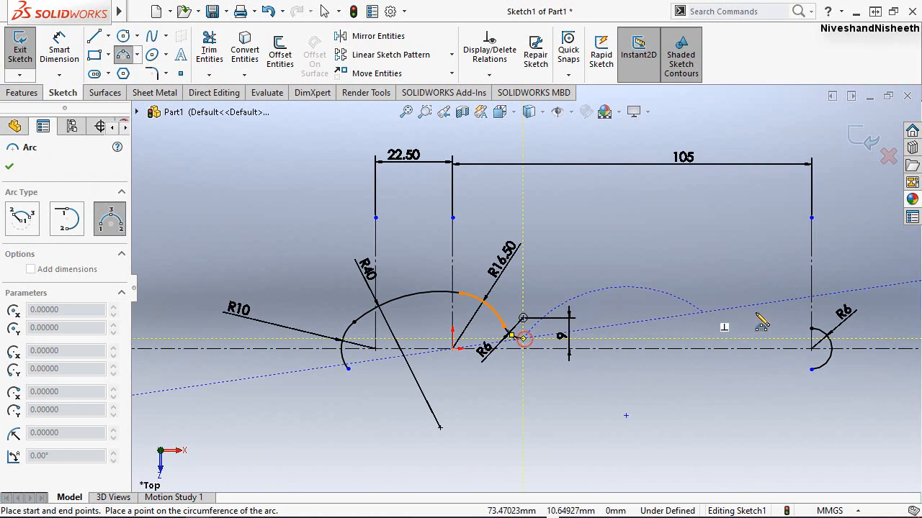
click(813, 330)
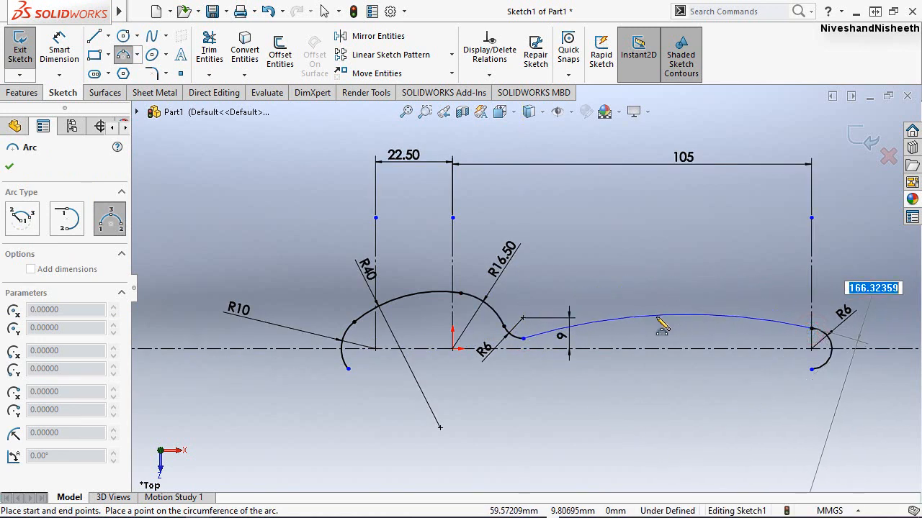
click(662, 326)
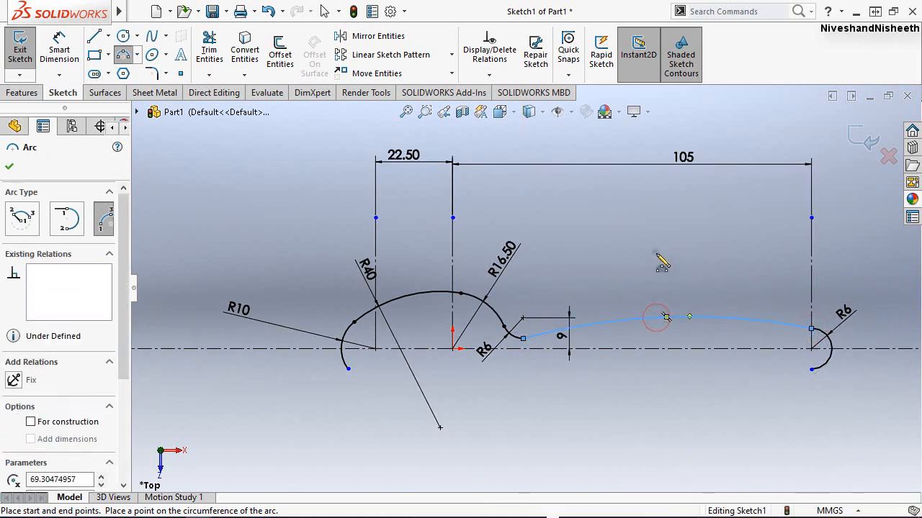
Dimension the radius of the long handle arc as 600 mm.
right_drag(658, 226, 679, 200)
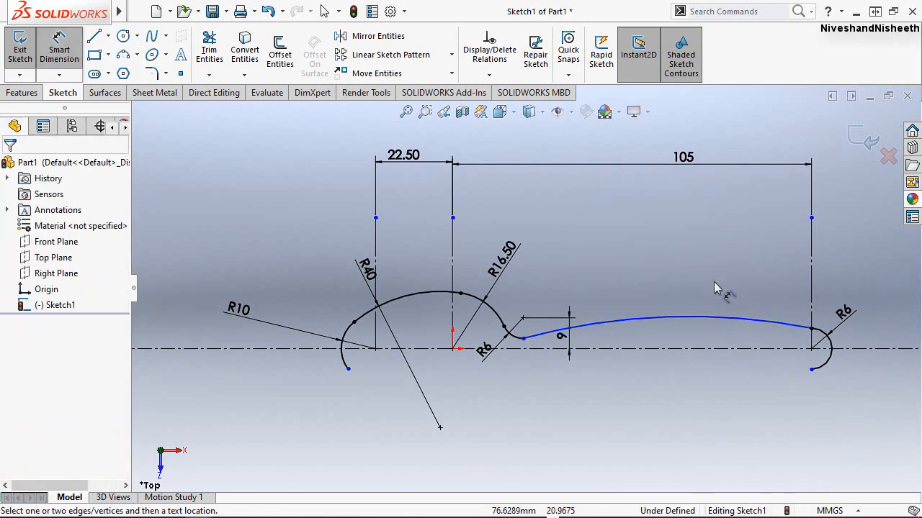
click(698, 316)
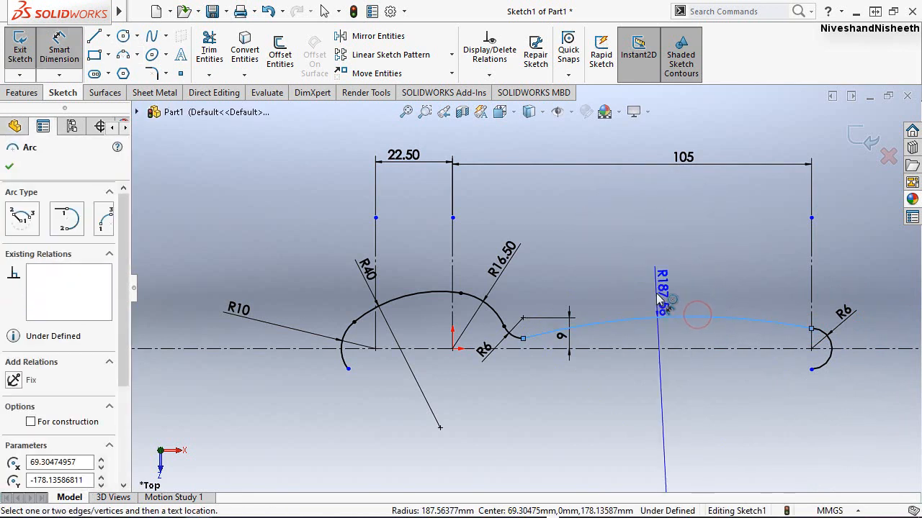
click(657, 292)
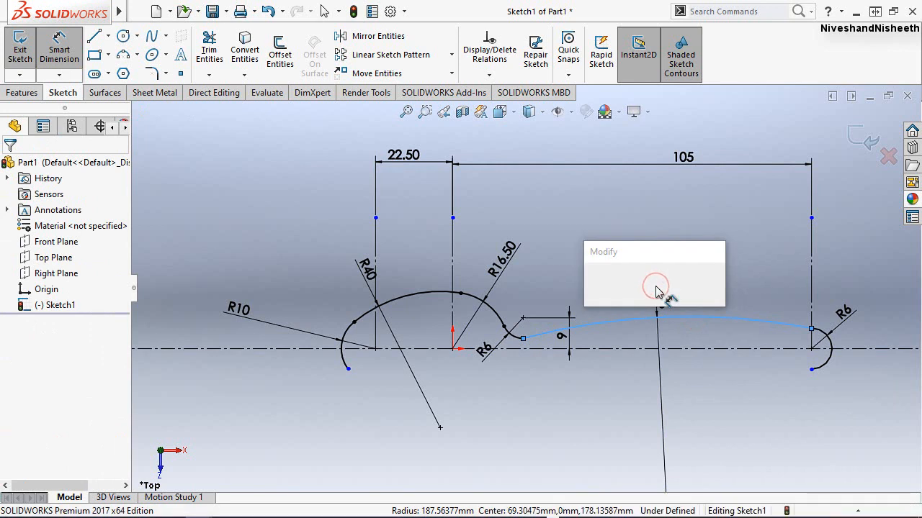
text(600)
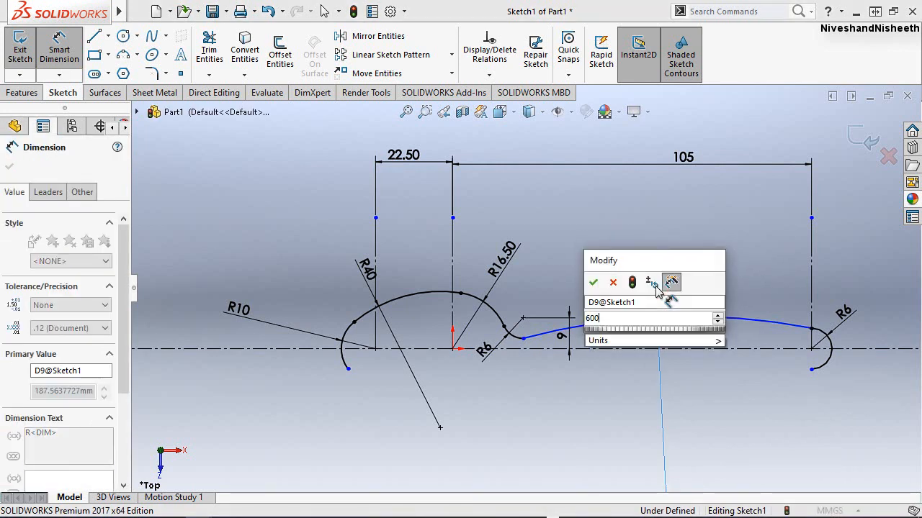
click(595, 283)
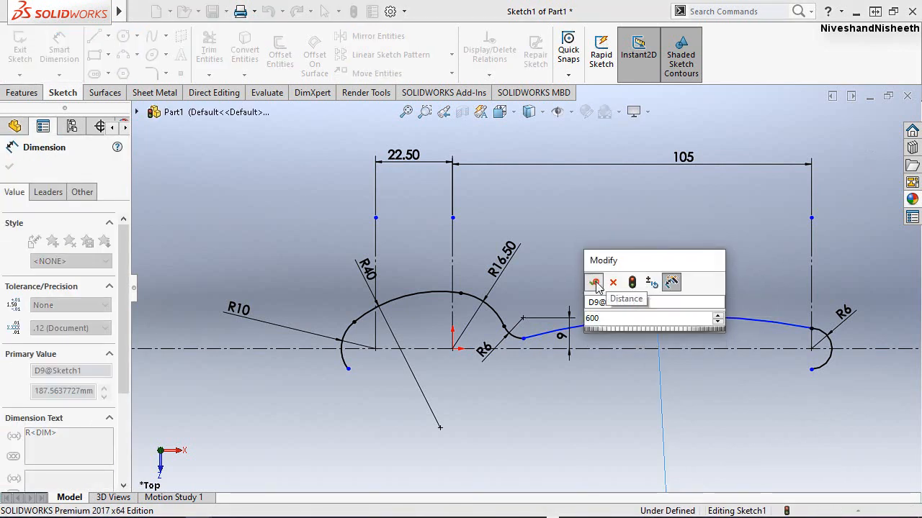
click(562, 254)
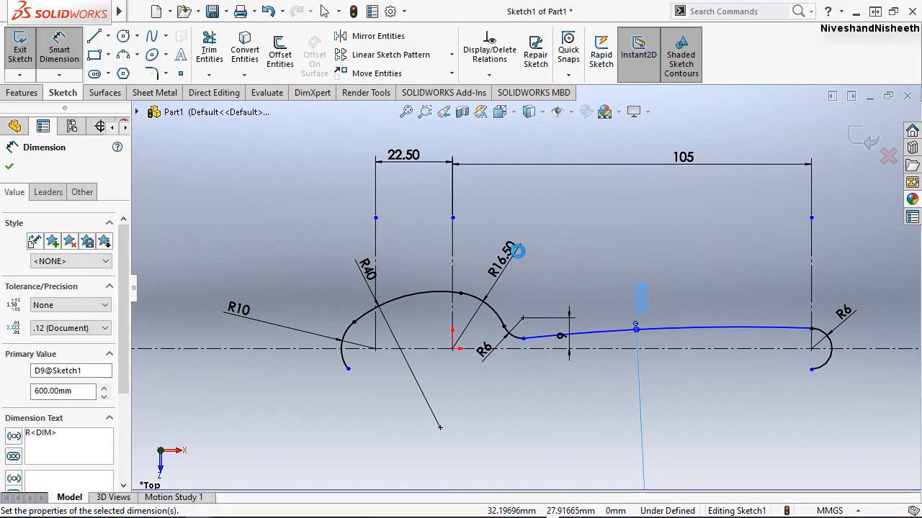
key(Escape)
click(618, 239)
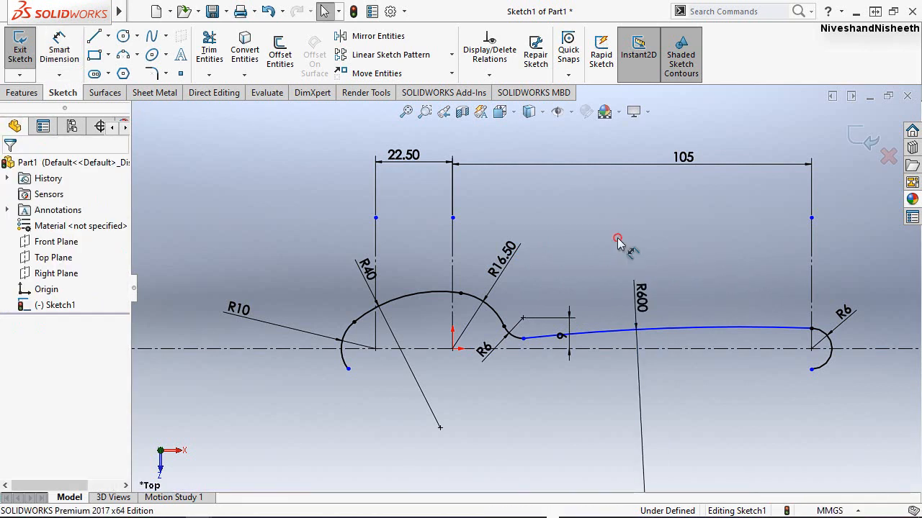
Make the short reverse-curved R6 arc and the long handle arc tangent at their shared endpoint.
click(523, 339)
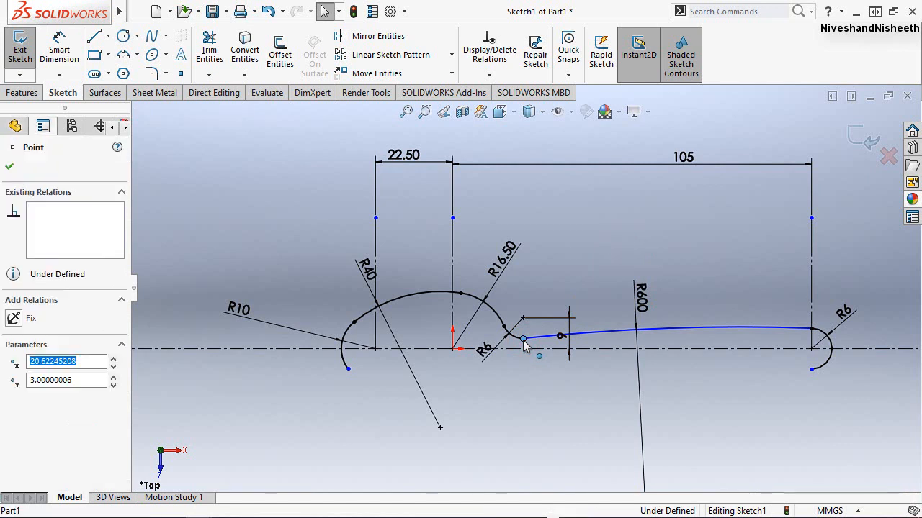
click(564, 280)
click(551, 223)
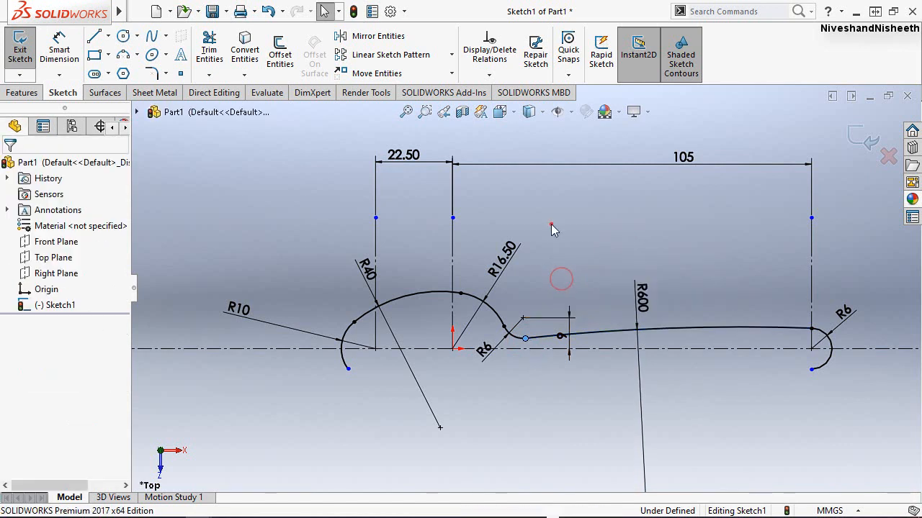
click(302, 178)
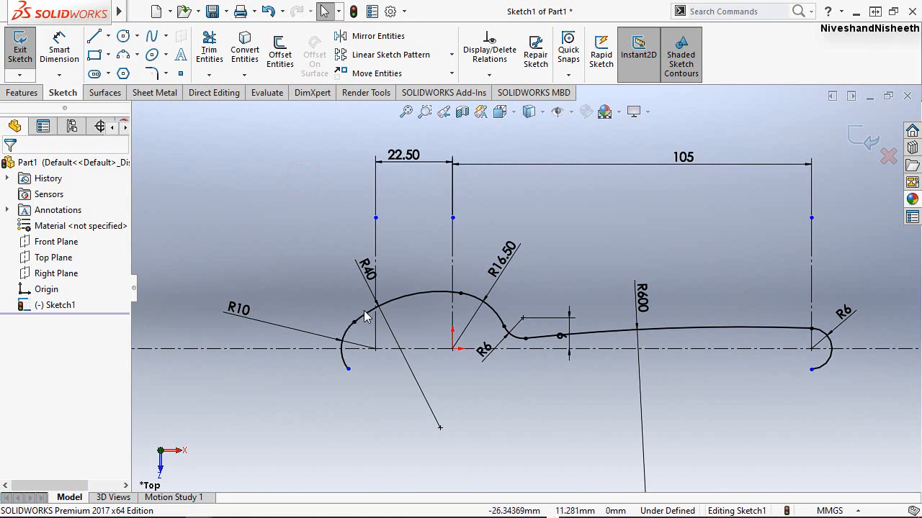
Mirror the R40, R16.50, short R6 and R600 arcs about the horizontal centreline to form the lower half of the spoon outline.
click(488, 304)
ctrl+click(515, 339)
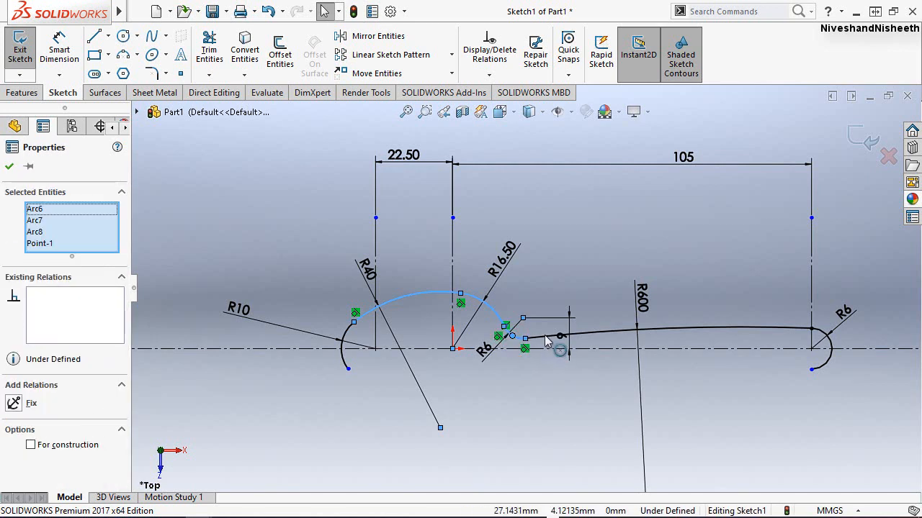
ctrl+click(544, 335)
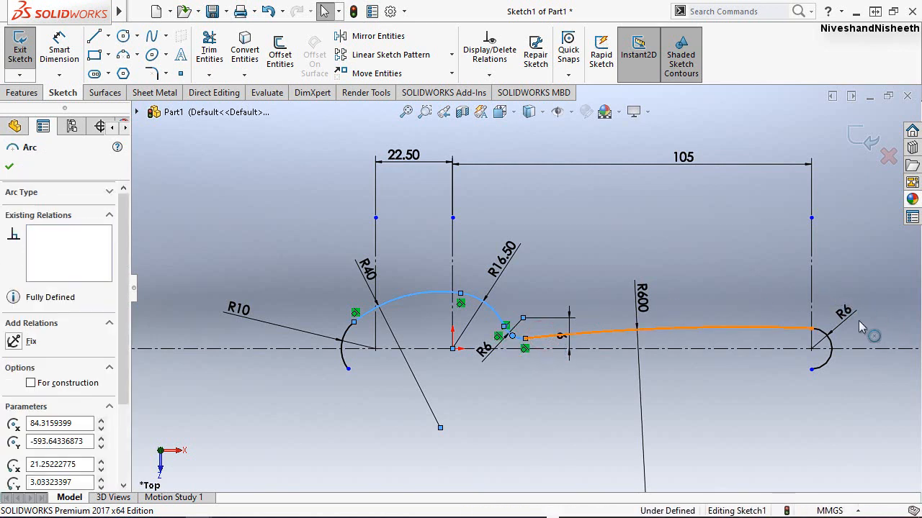
click(245, 352)
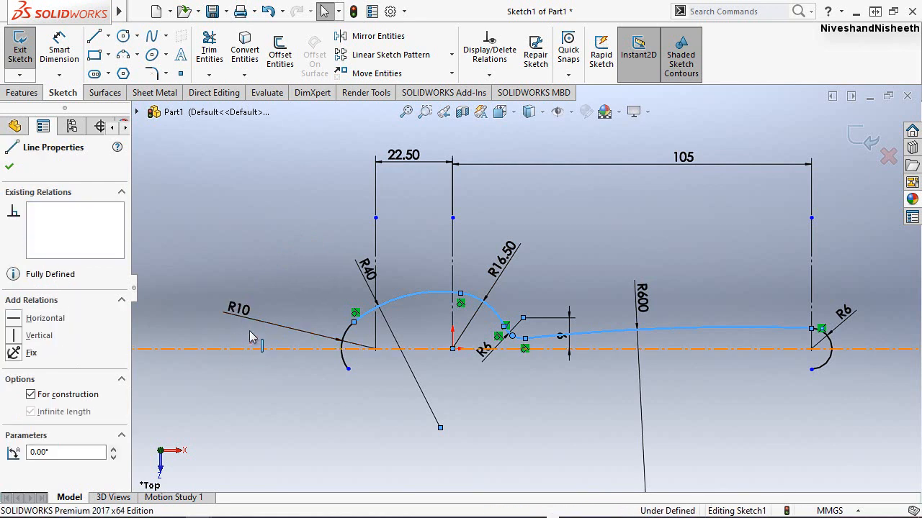
click(361, 41)
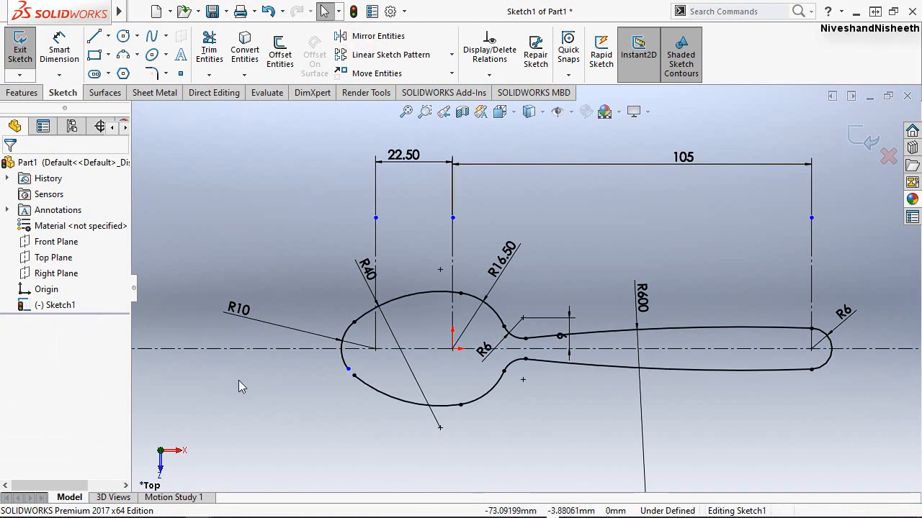
Merge the lower endpoint of the R10 arc with the adjacent endpoint of the mirrored R40 arc to close the spoon outline.
click(228, 182)
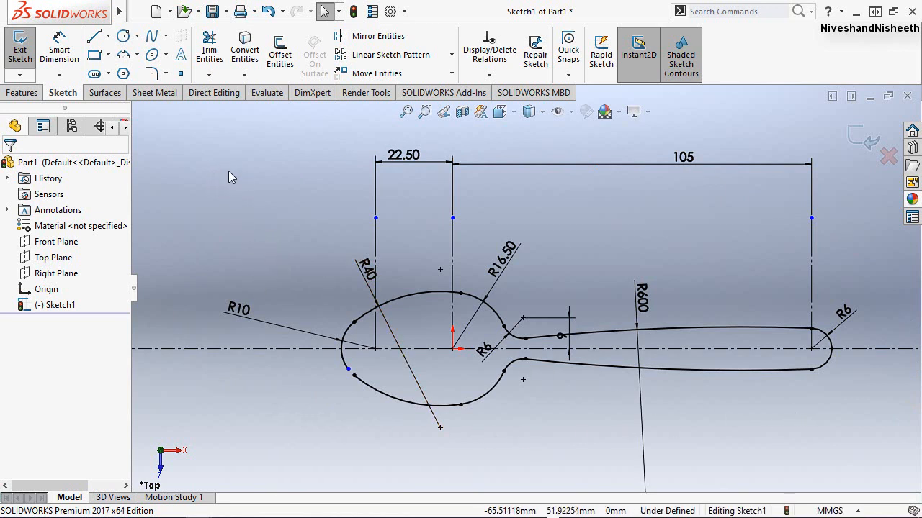
scroll(345, 376, up, 2)
scroll(345, 377, down, 3)
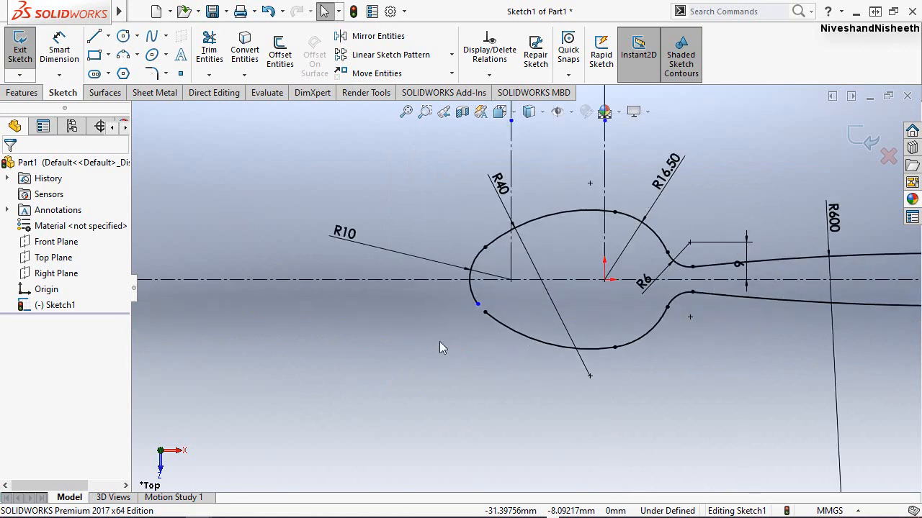
click(478, 304)
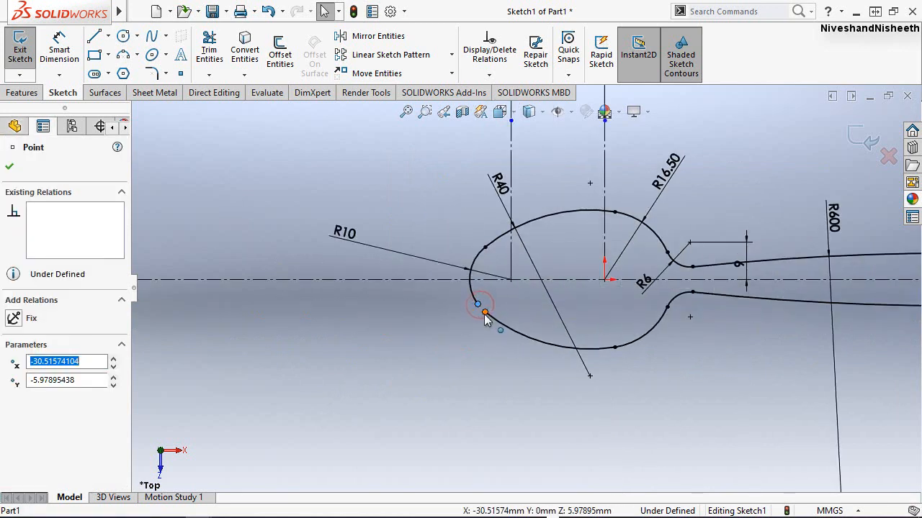
ctrl+click(485, 312)
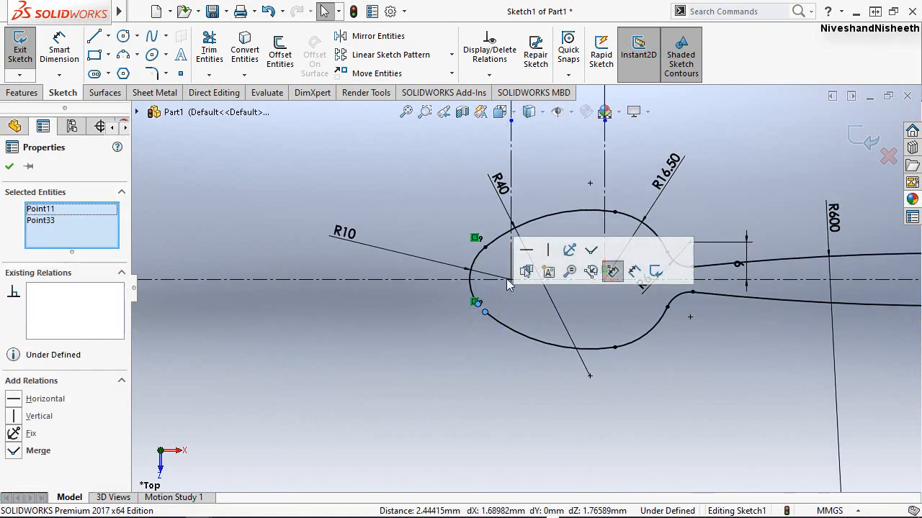
click(586, 252)
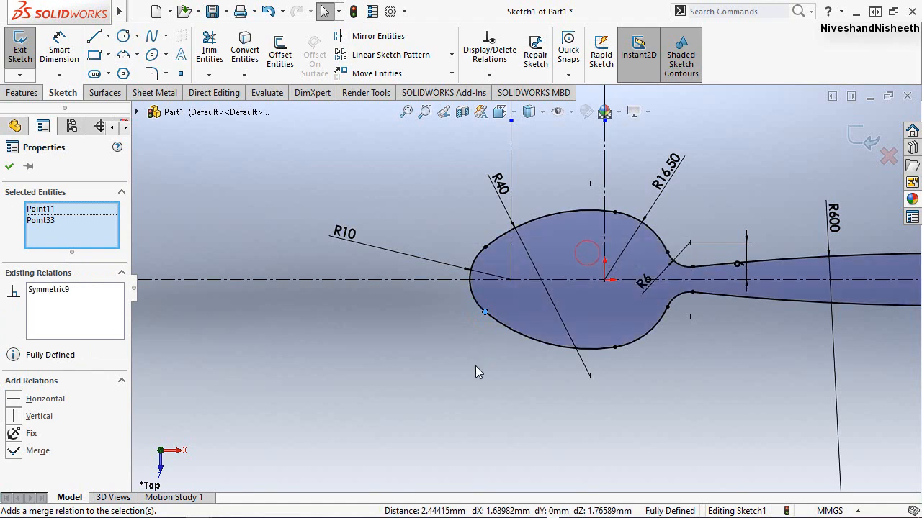
click(475, 373)
Trim away the portions of the three vertical centrelines that extend above the spoon outline.
scroll(353, 356, down, 1)
key(f)
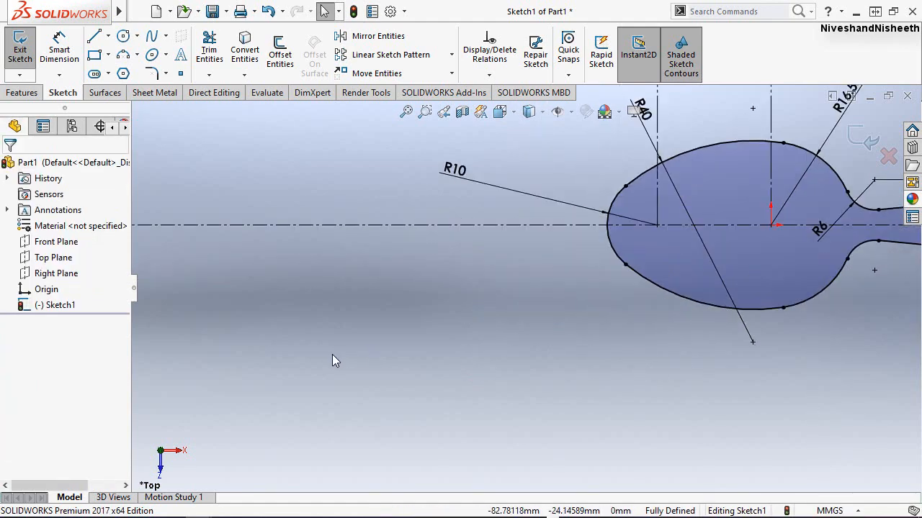
scroll(648, 228, down, 3)
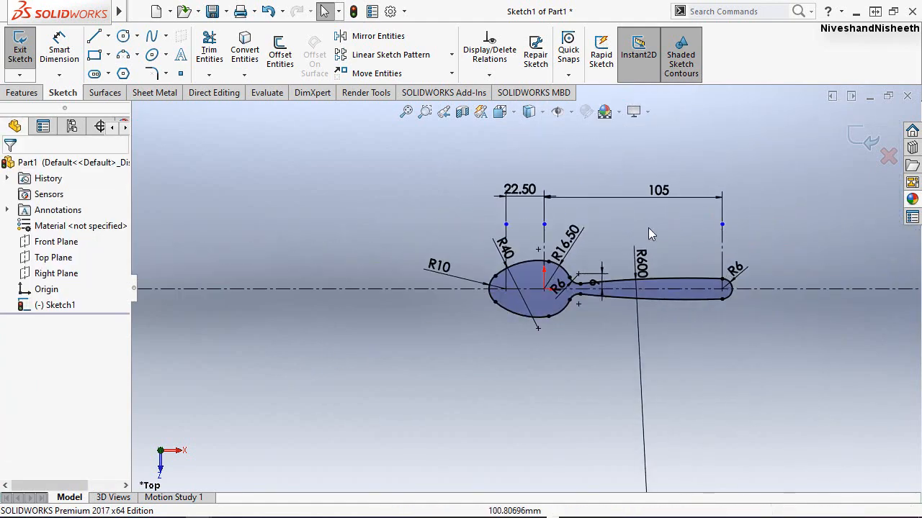
click(206, 49)
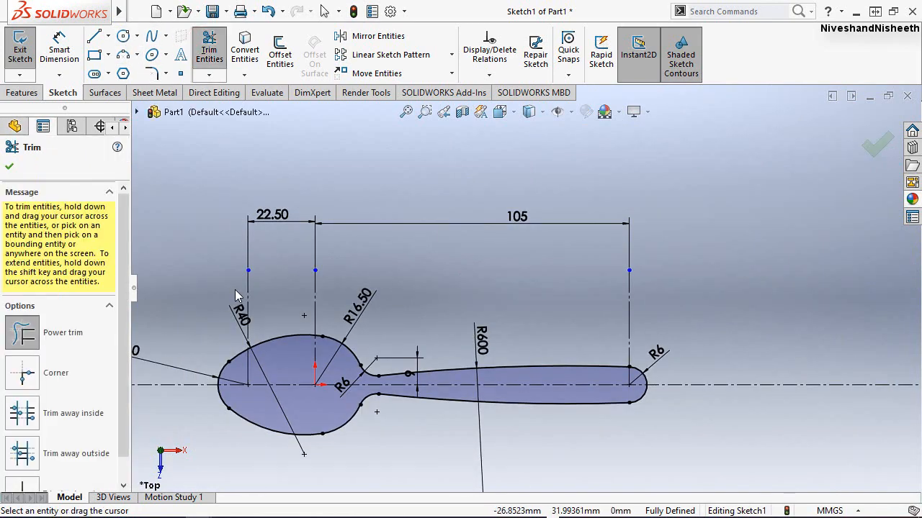
mouse_move(238, 289)
mouse_down()
mouse_move(280, 300)
mouse_move(329, 290)
mouse_up()
drag(592, 315, 665, 331)
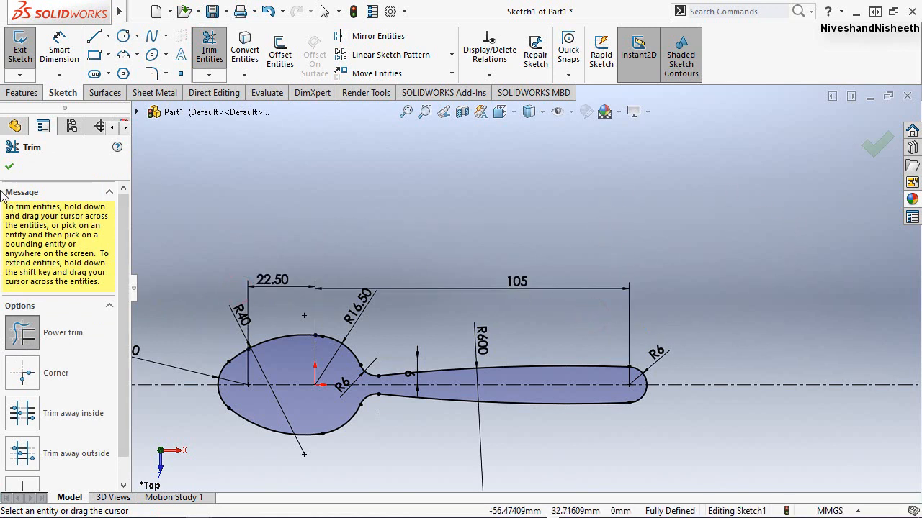
click(8, 169)
Exit the spoon outline sketch and set the view to isometric.
click(406, 112)
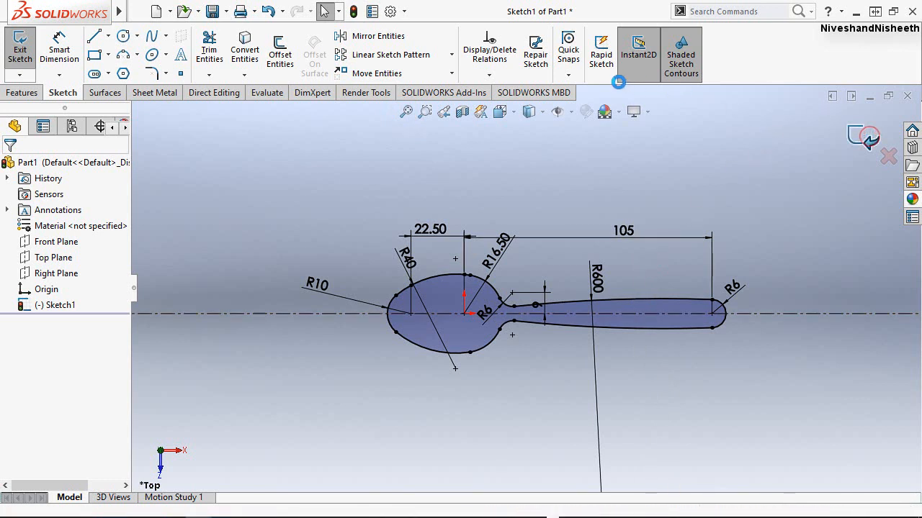
click(868, 138)
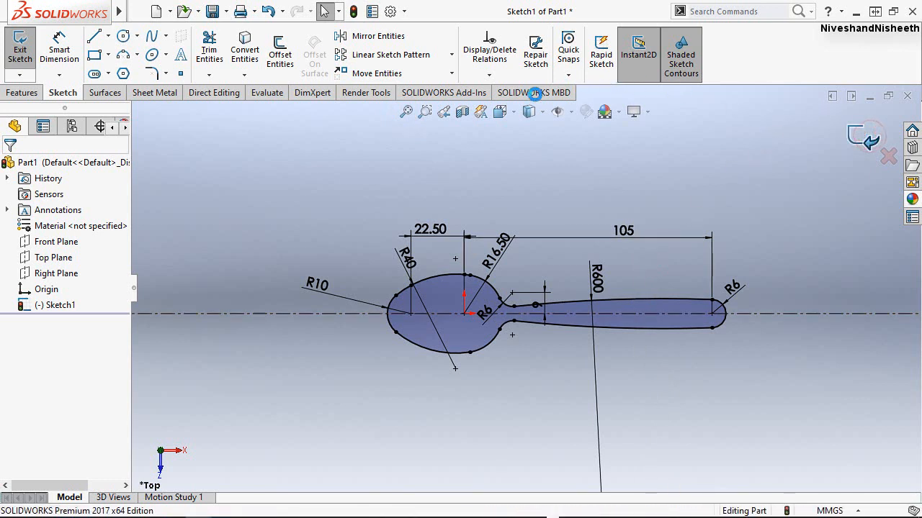
click(550, 170)
click(513, 113)
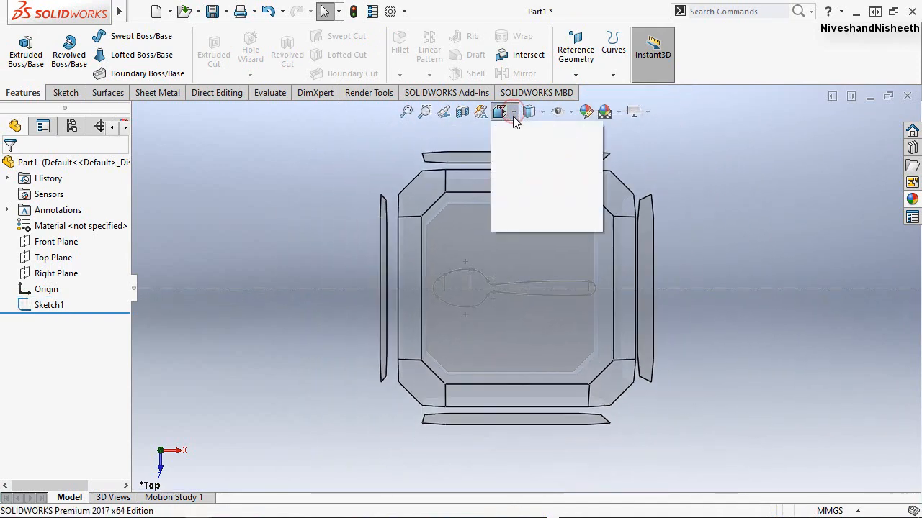
click(596, 151)
click(603, 174)
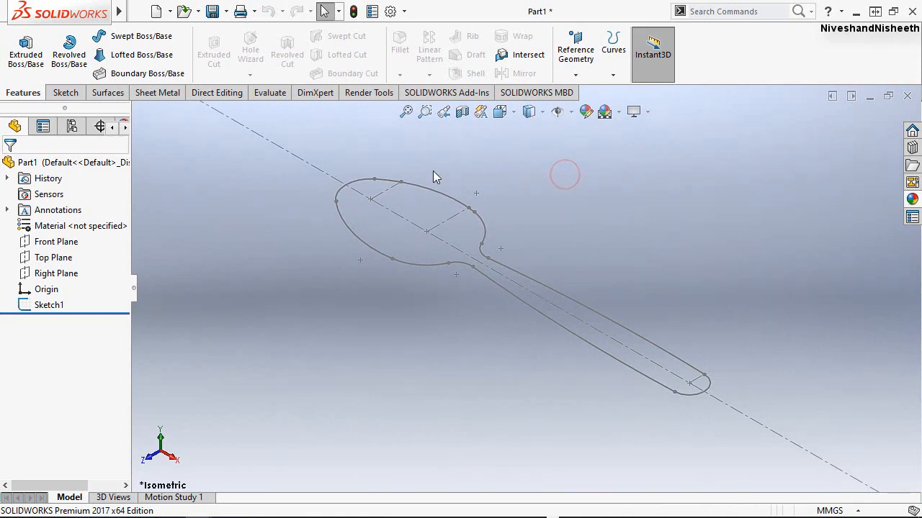
Save the part as Spoon.SLDPRT in the subfolder under SOLIDWORKS Composer > User on drive D.
click(211, 14)
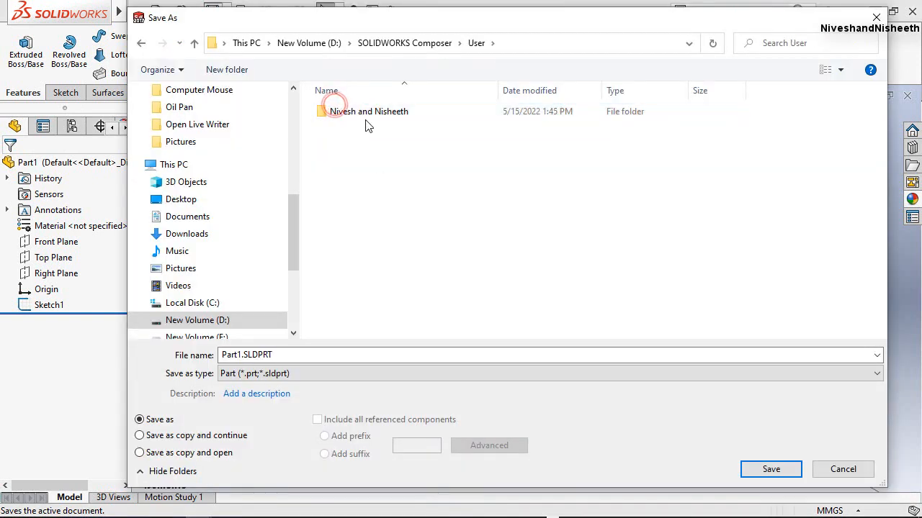
click(364, 116)
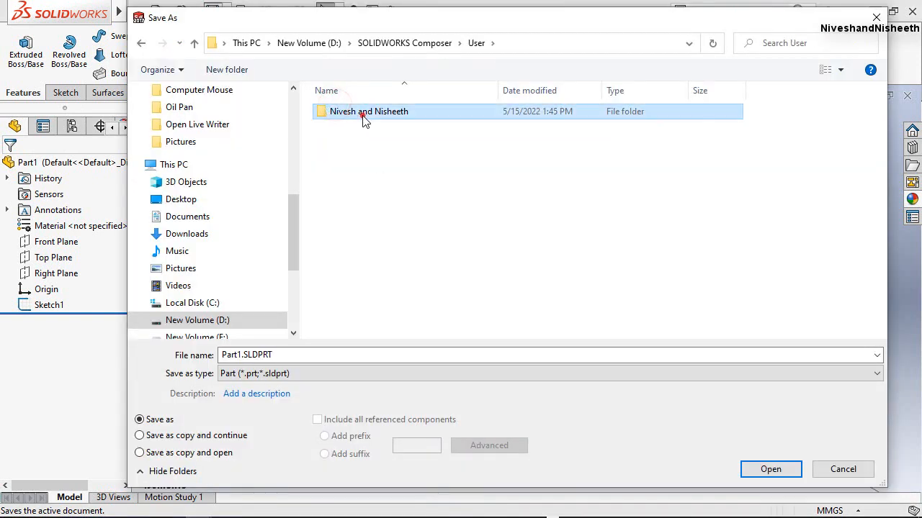
click(223, 355)
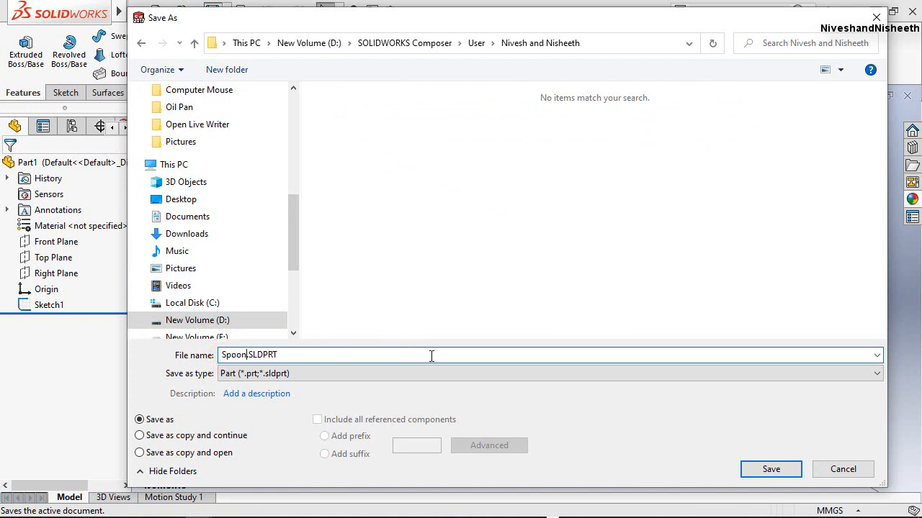
click(748, 469)
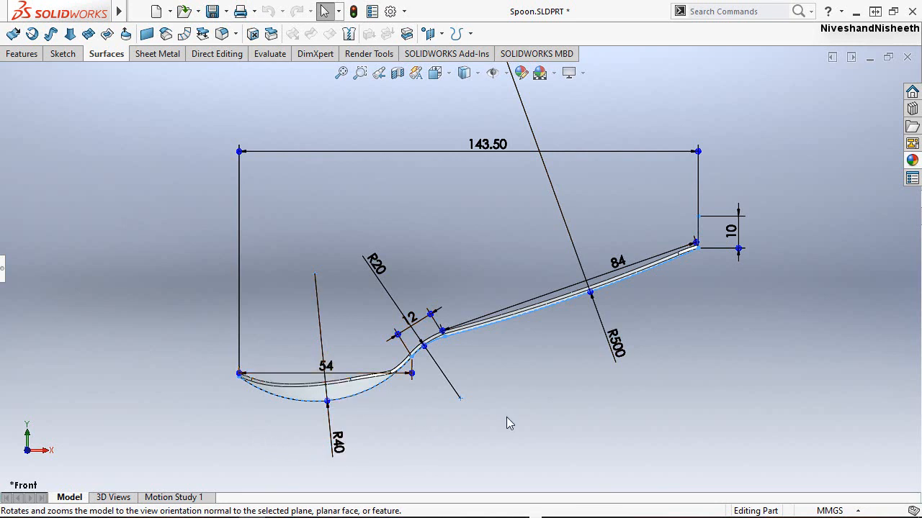
click(772, 467)
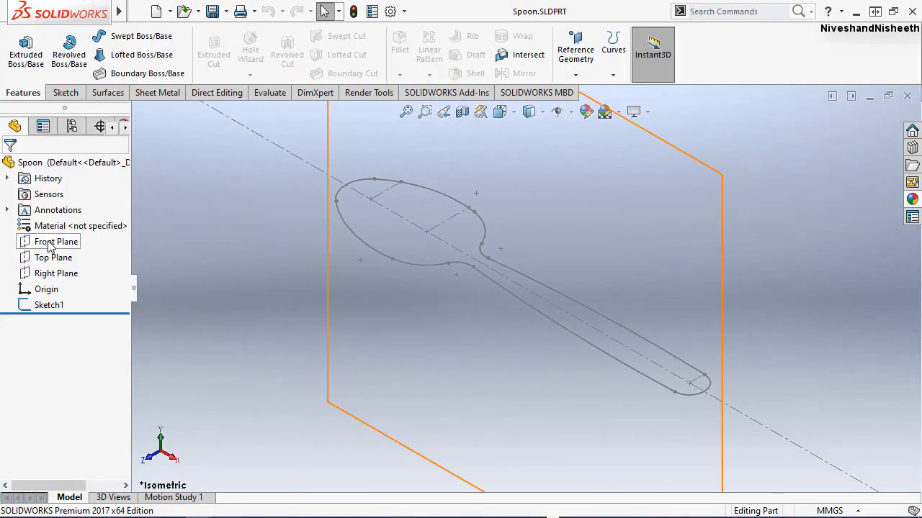
Start a new sketch on the Front Plane and orient the view normal to it.
click(50, 242)
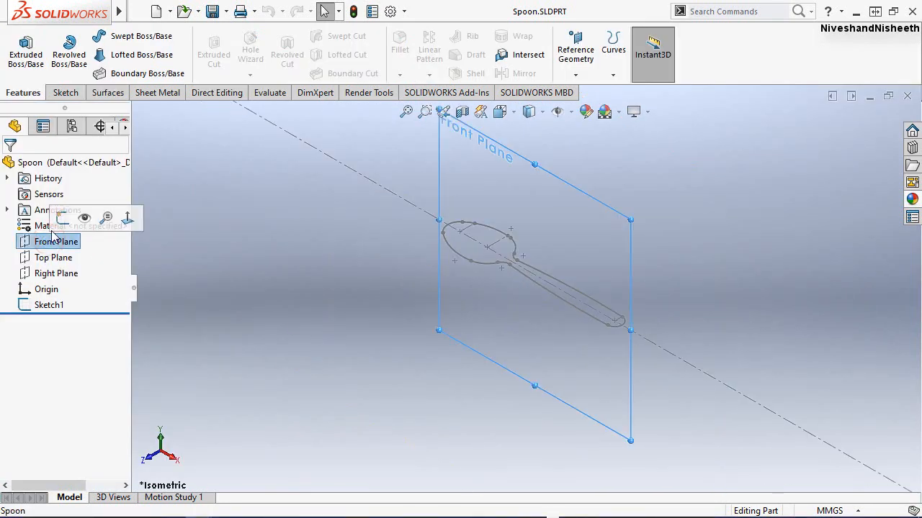
click(63, 217)
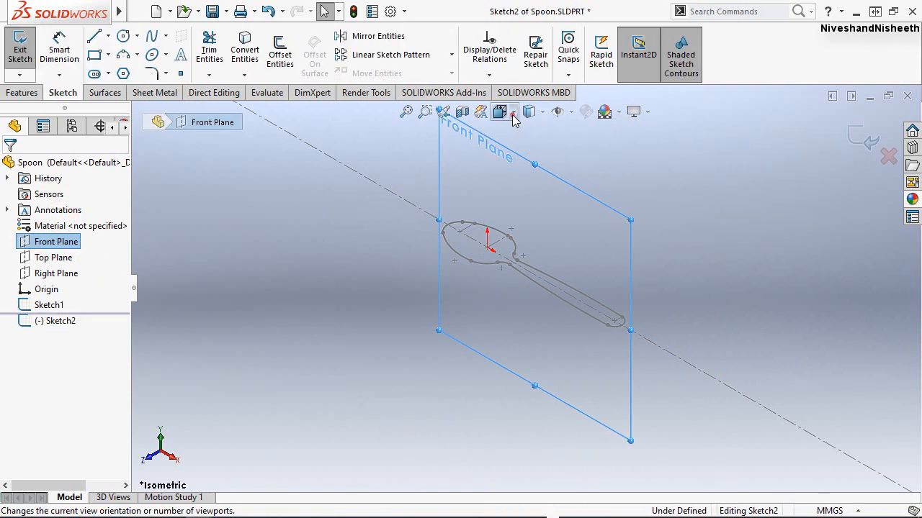
click(513, 114)
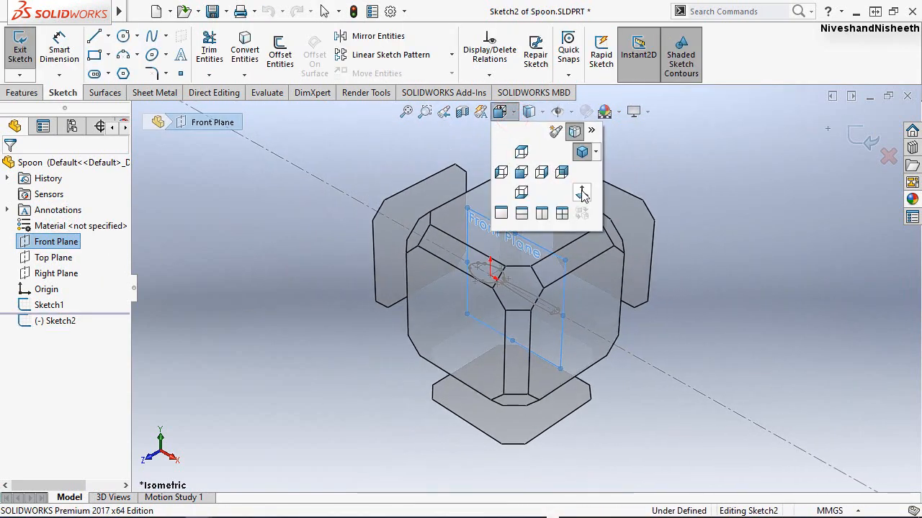
click(582, 193)
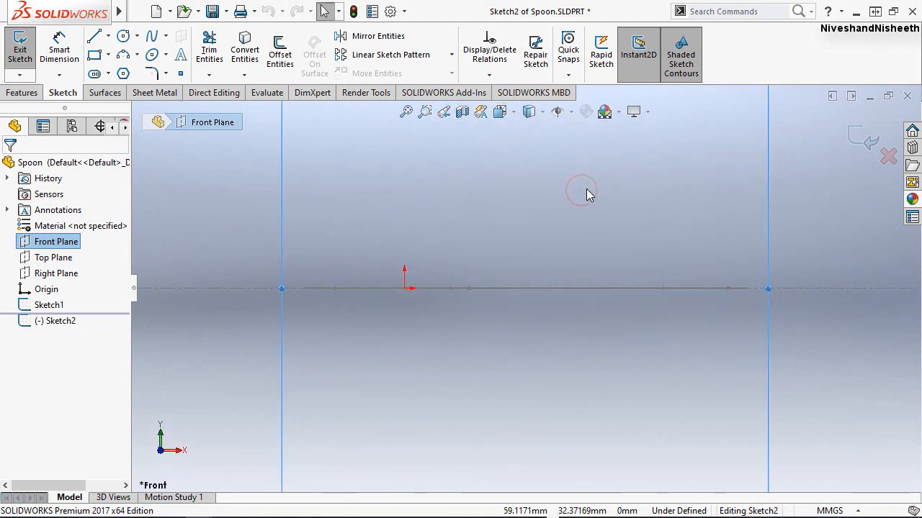
click(645, 352)
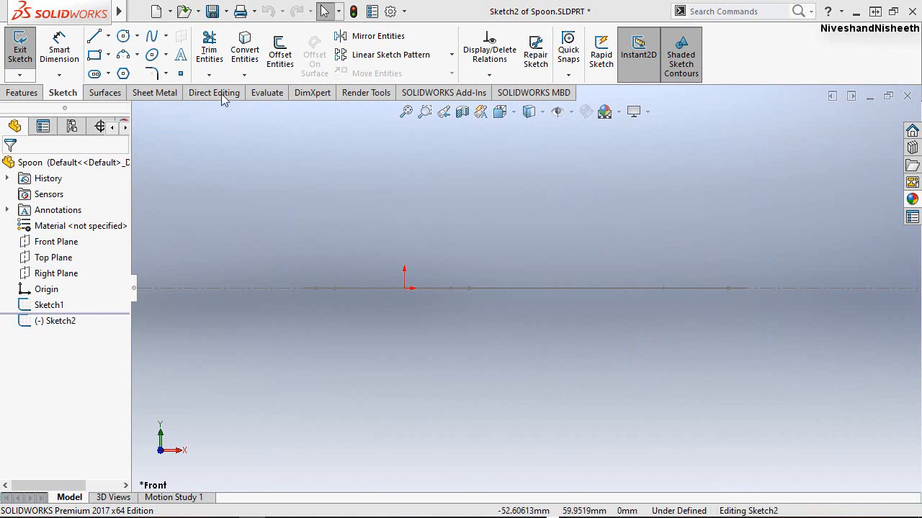
Draw a long, shallow downward-bulging 3 Point Arc below the handle, rising towards the handle's end, as its side profile.
click(137, 56)
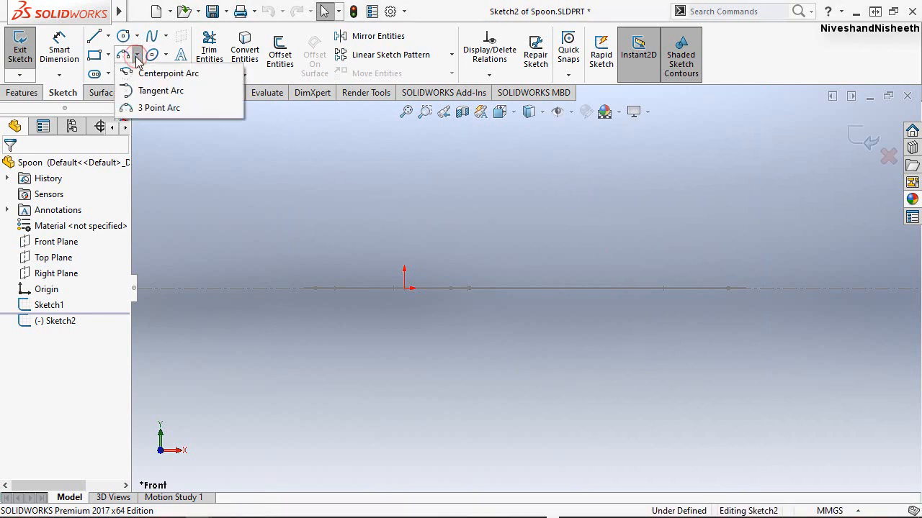
click(146, 108)
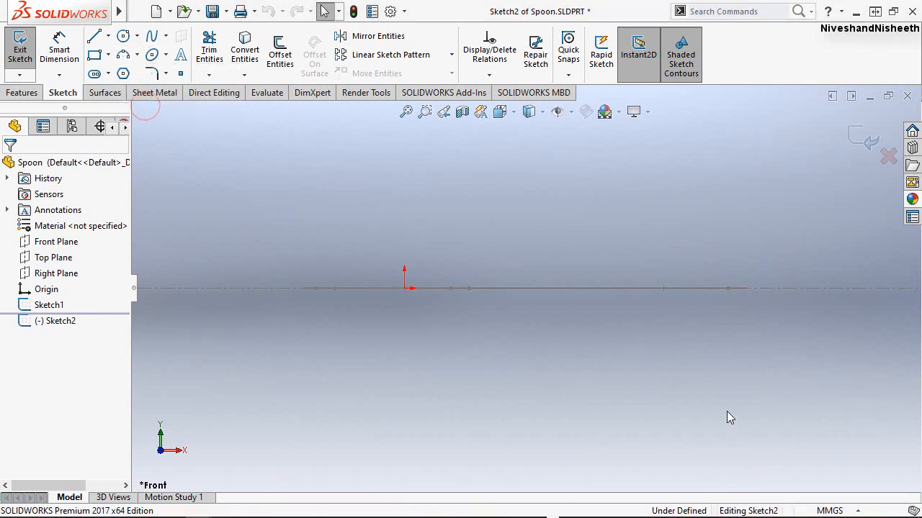
click(721, 360)
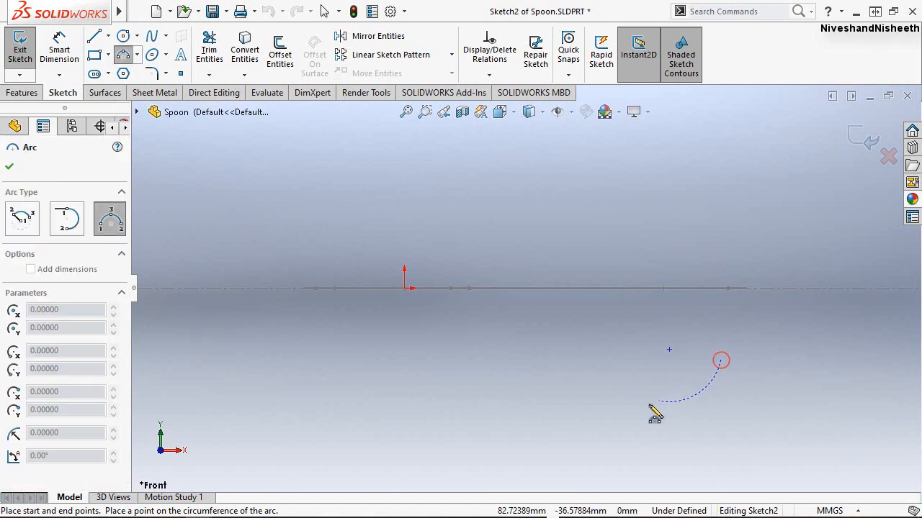
click(506, 425)
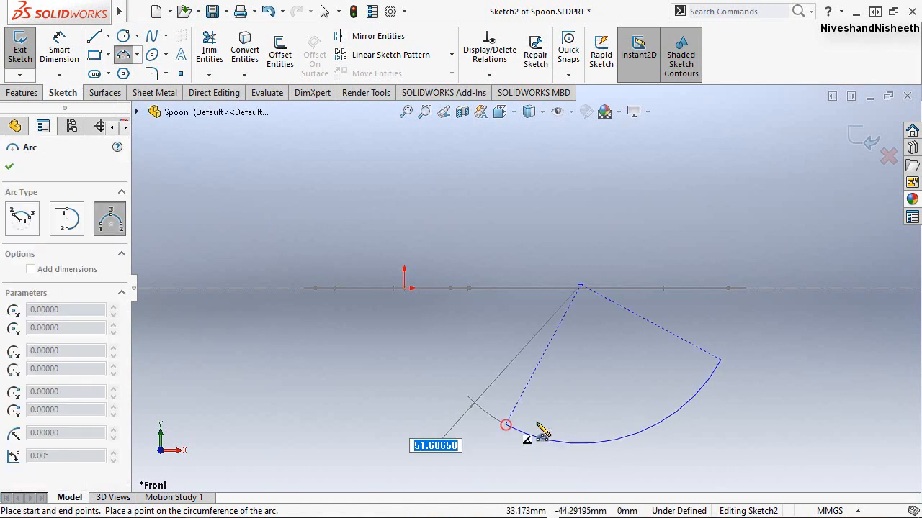
click(567, 423)
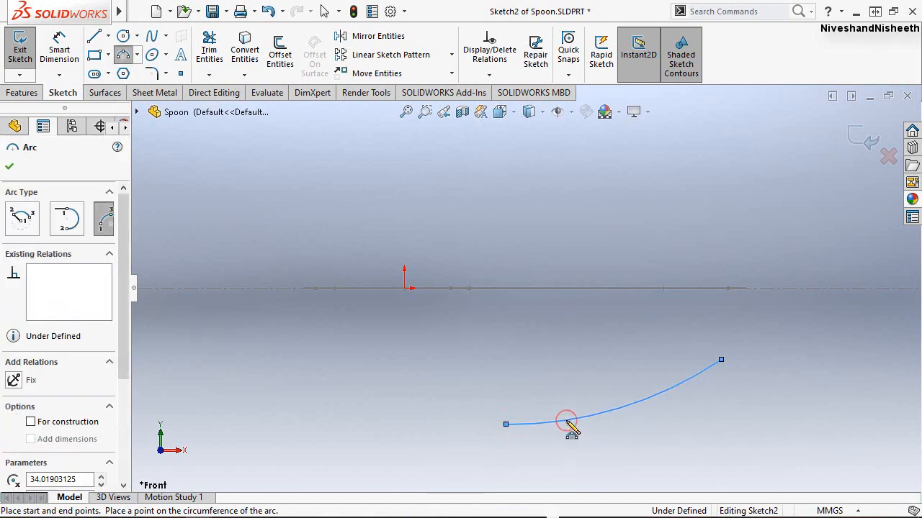
Draw a short upward-bulging 3 Point Arc, radius about 37 mm, from the handle arc's lower endpoint towards the bowl.
click(507, 425)
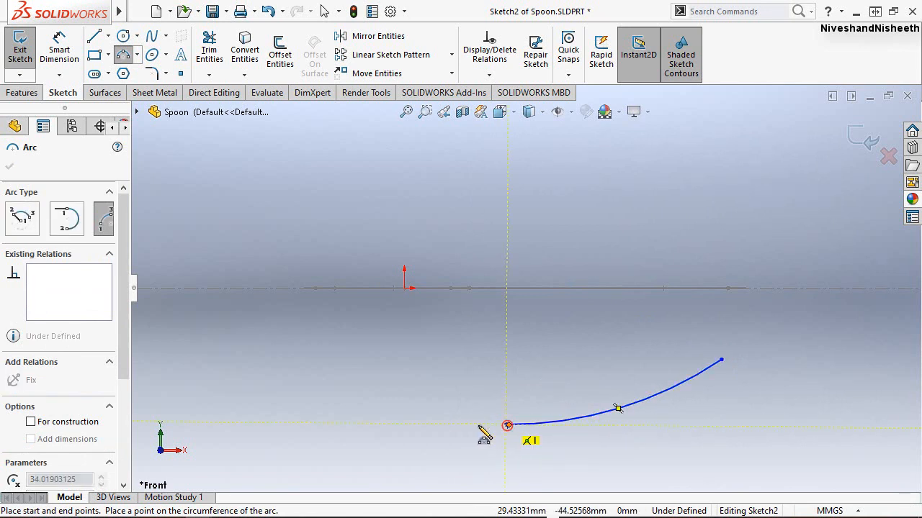
click(435, 429)
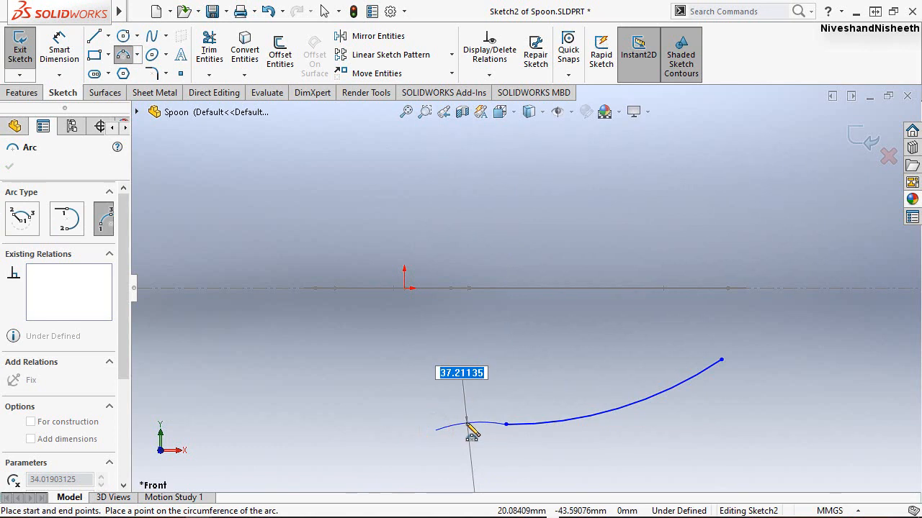
click(469, 426)
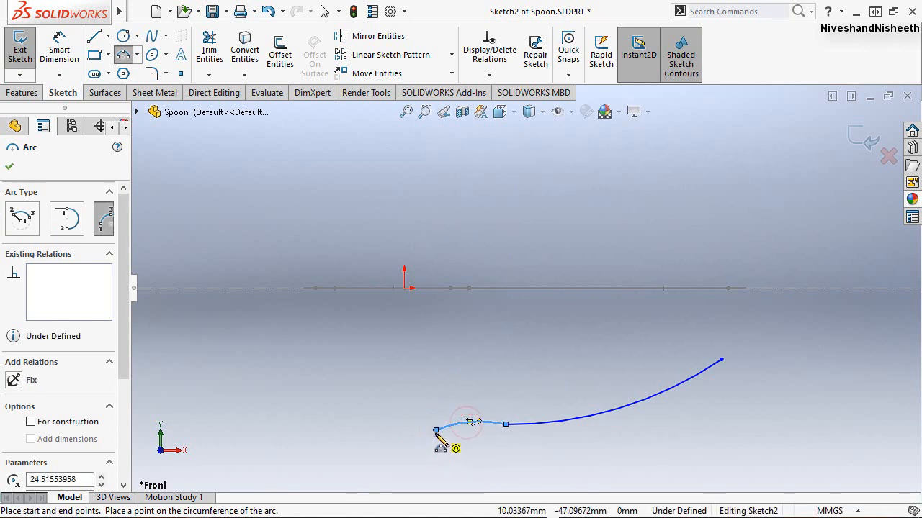
Draw a downward-bulging 3 Point Arc, radius about 49 mm, from the short neck arc's free endpoint for the bowl's side profile.
click(435, 430)
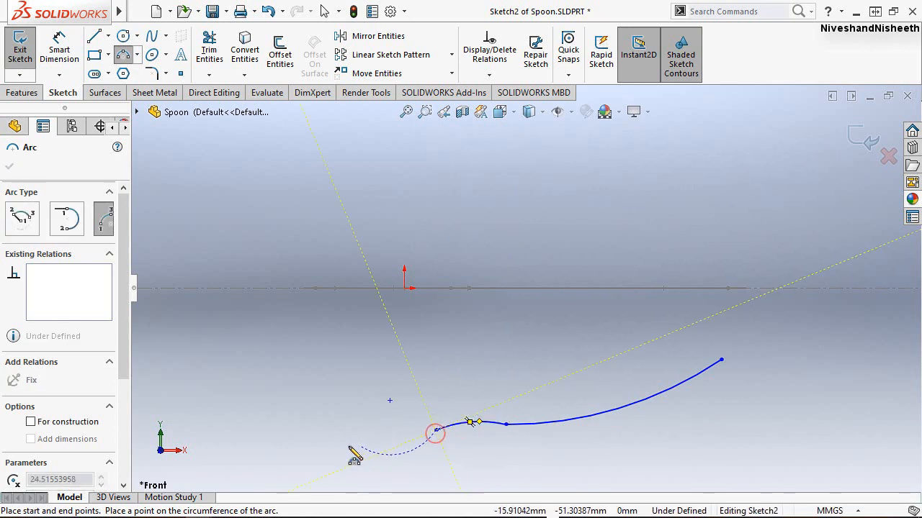
click(276, 431)
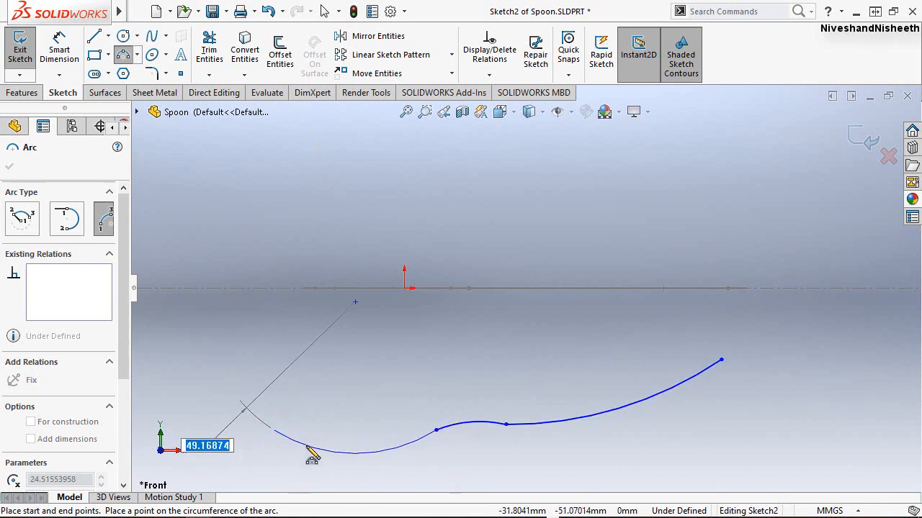
click(306, 448)
key(Escape)
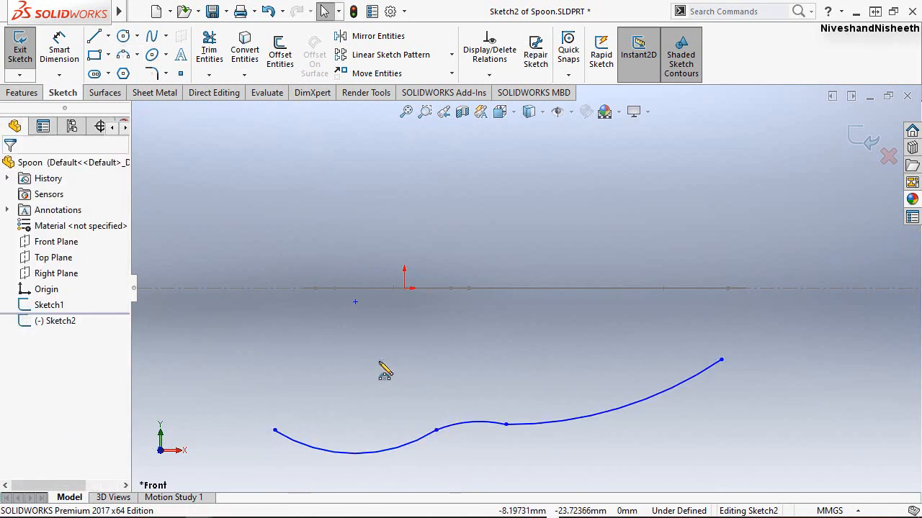
Make the neck arc tangent to both the bowl arc and the handle arc at their shared endpoints.
click(436, 432)
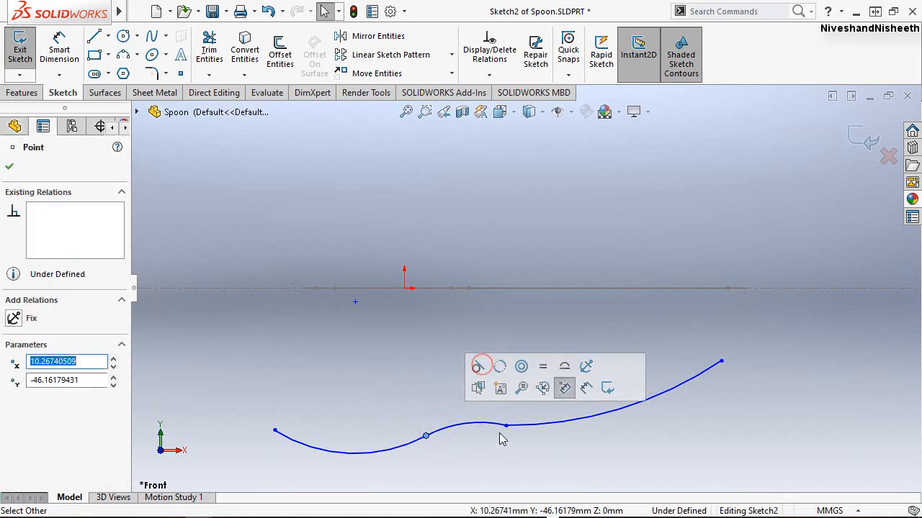
click(507, 459)
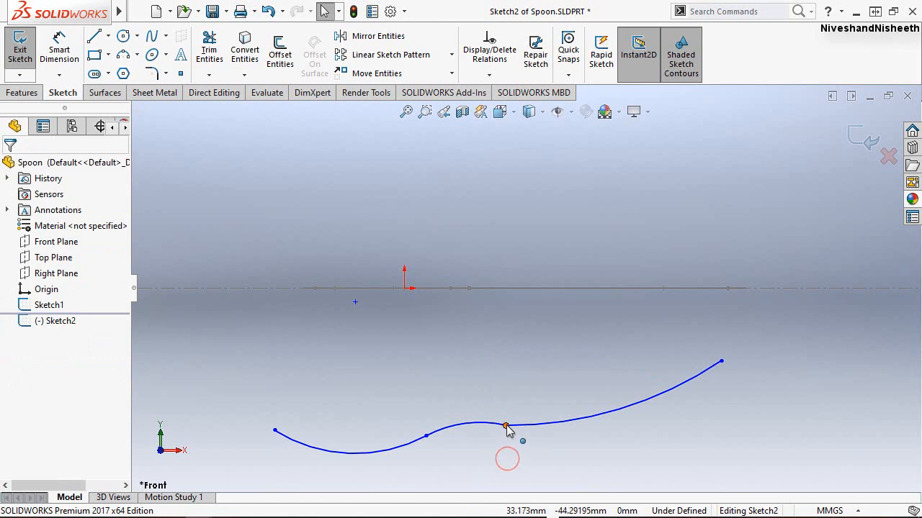
click(505, 422)
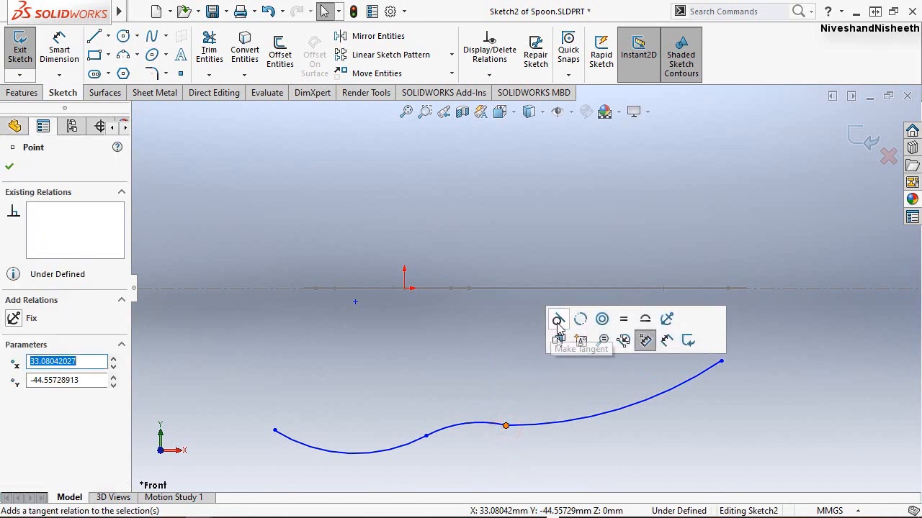
click(593, 442)
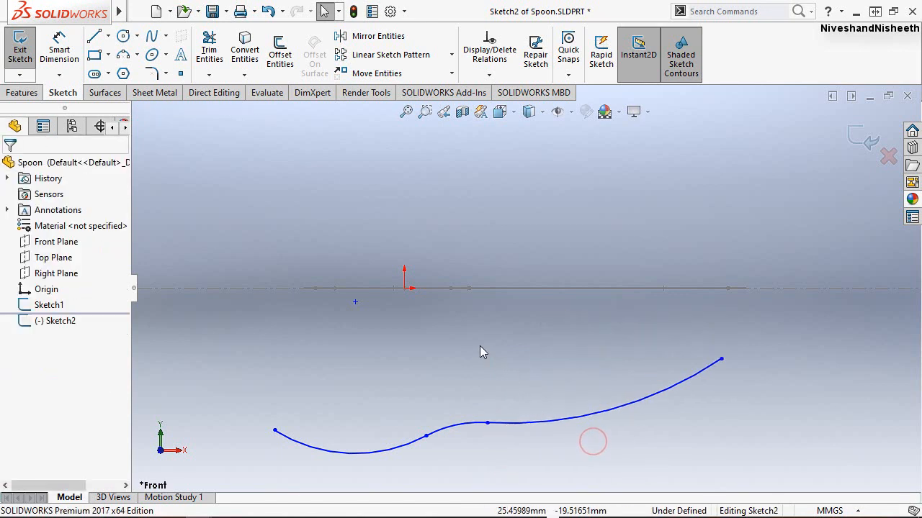
Dimension the aligned distance between the handle arc's two endpoints as 84 mm.
right_drag(480, 346, 493, 286)
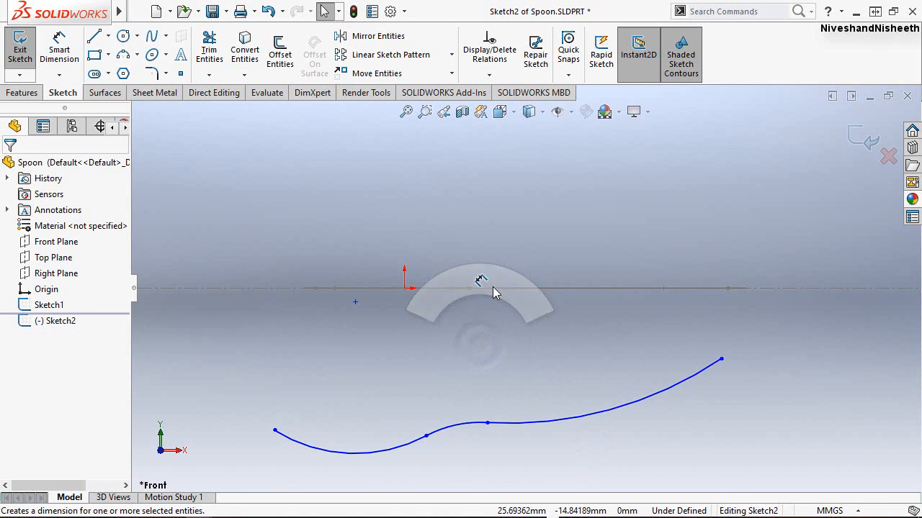
click(487, 424)
click(720, 359)
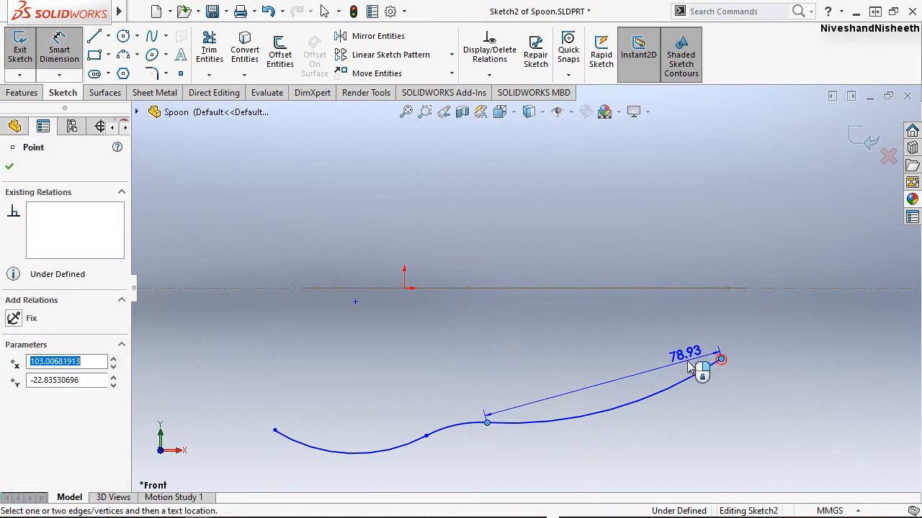
click(652, 372)
text(8)
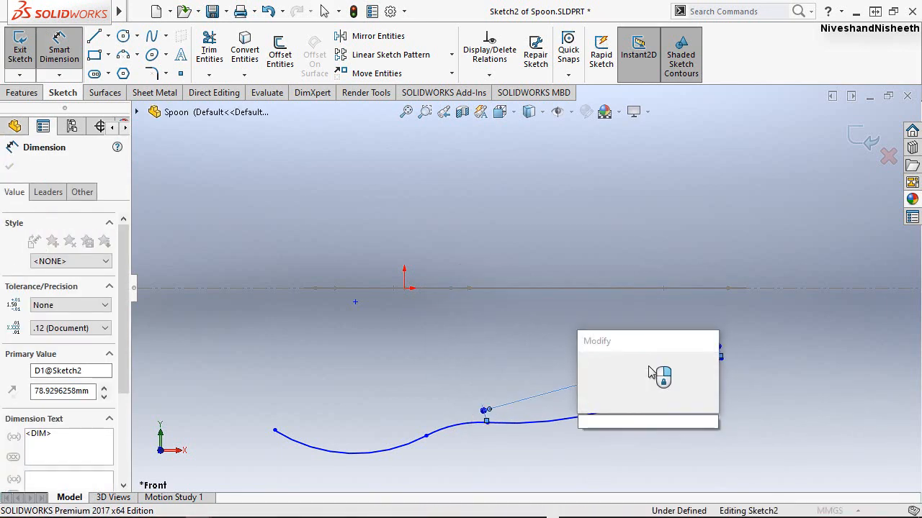
text(4)
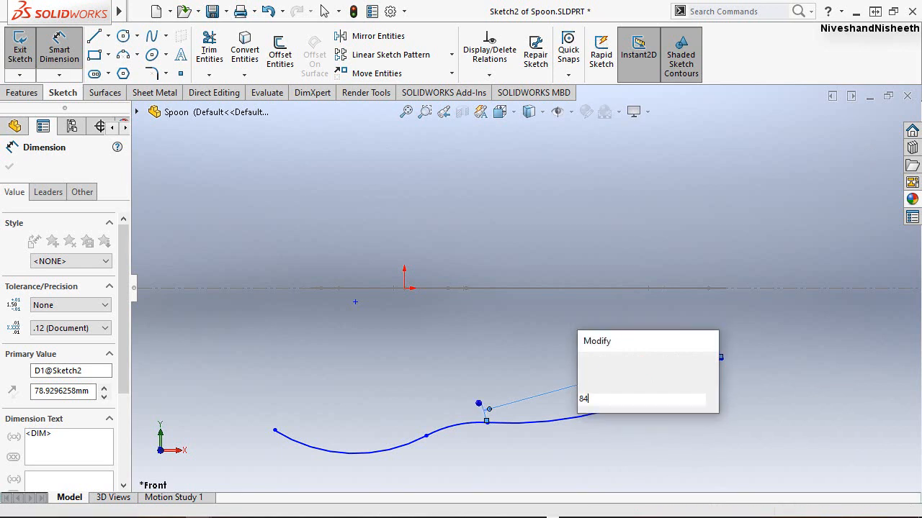
key(Return)
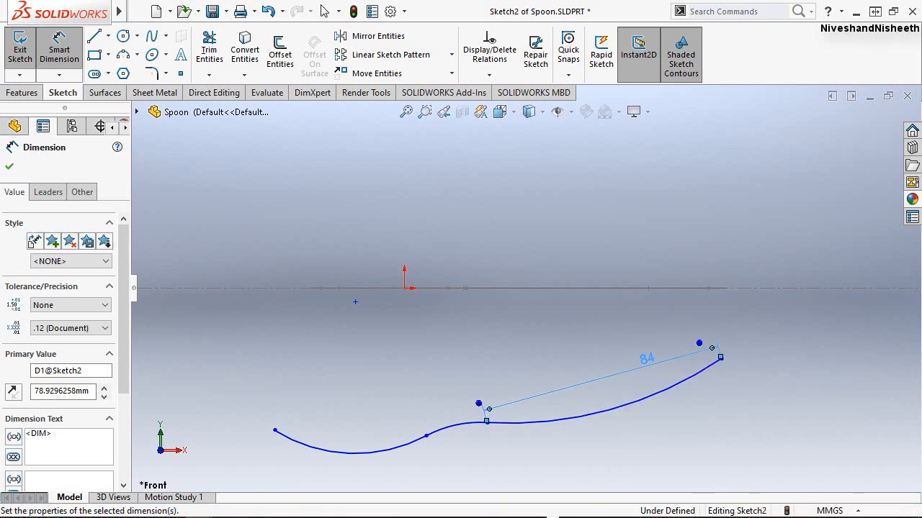
click(494, 450)
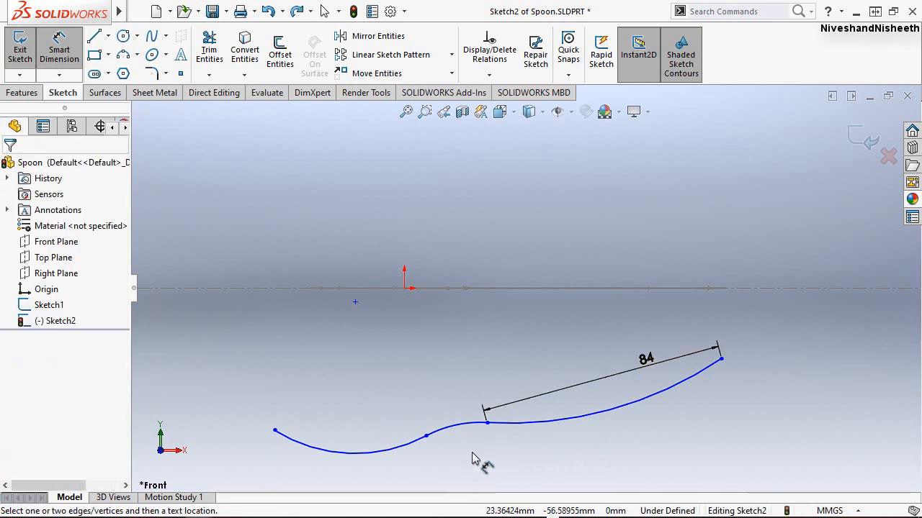
Dimension the aligned distance between the neck arc's endpoints as 12 mm and place the dimension above the arc.
click(434, 436)
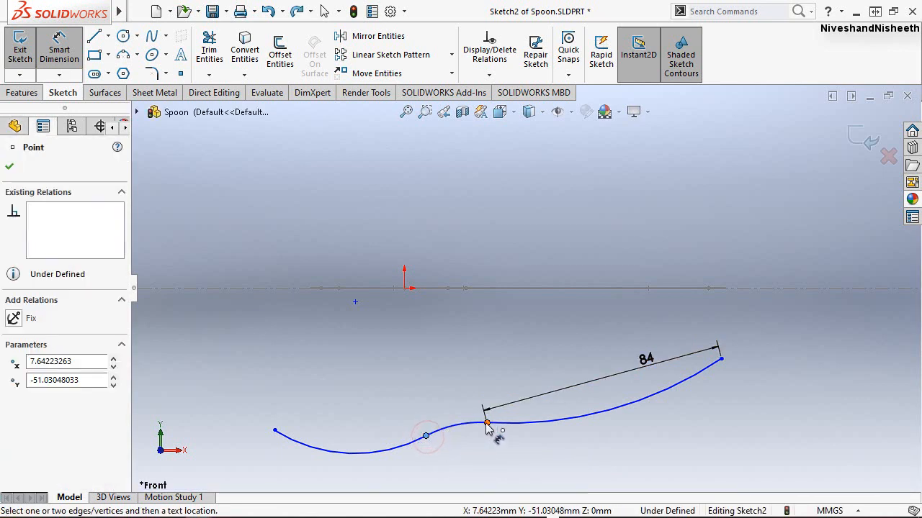
click(488, 424)
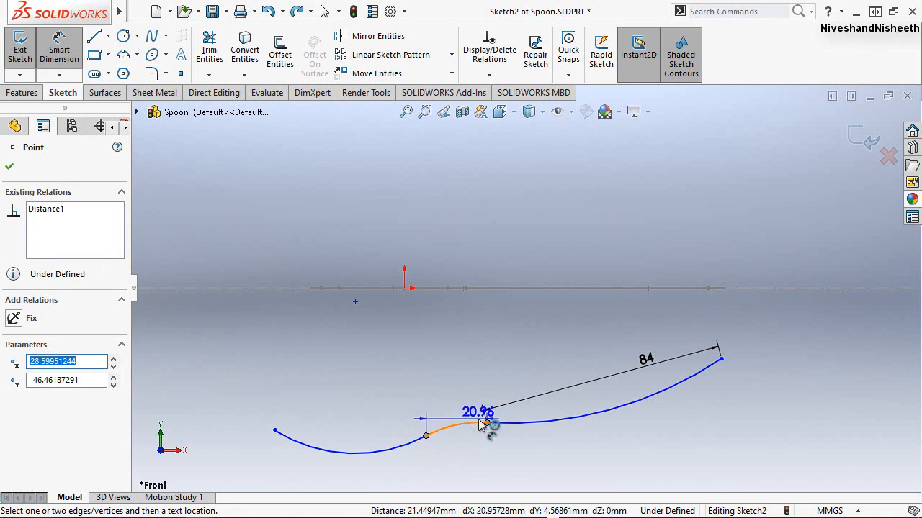
click(478, 437)
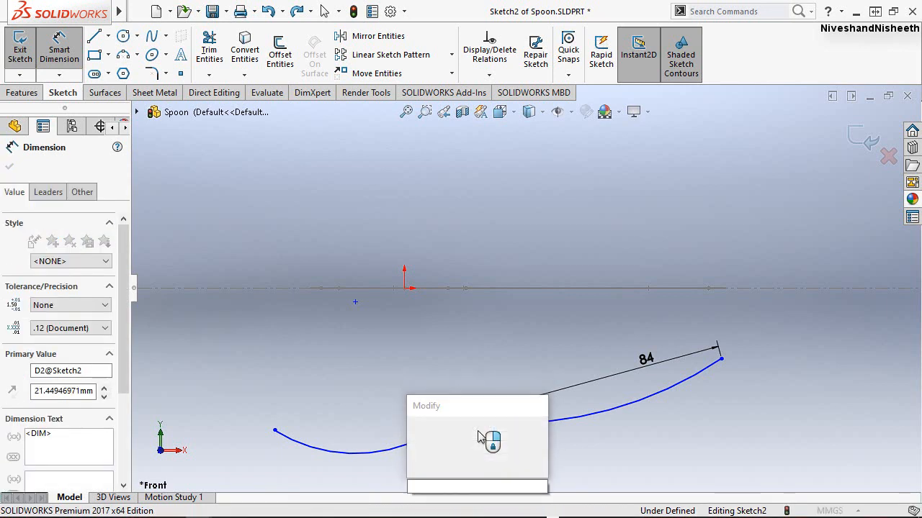
text(12)
key(Escape)
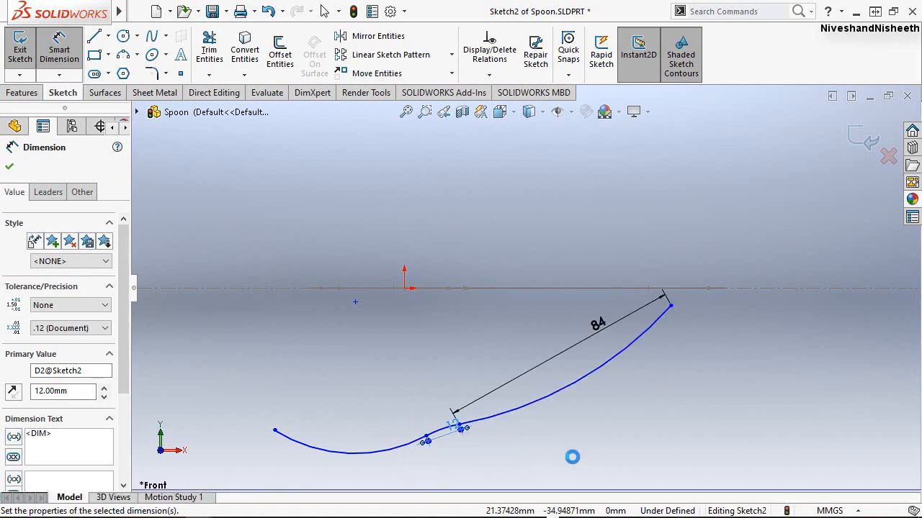
key(Escape)
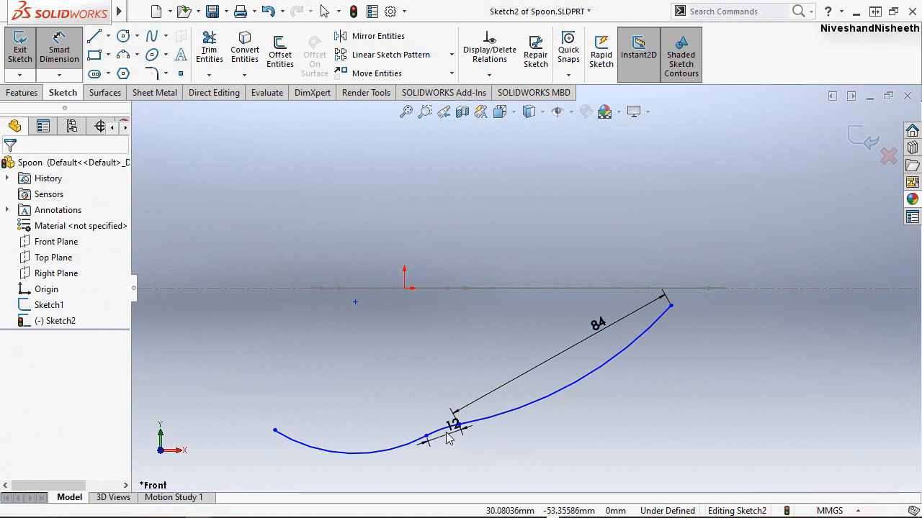
key(Escape)
drag(451, 432, 429, 408)
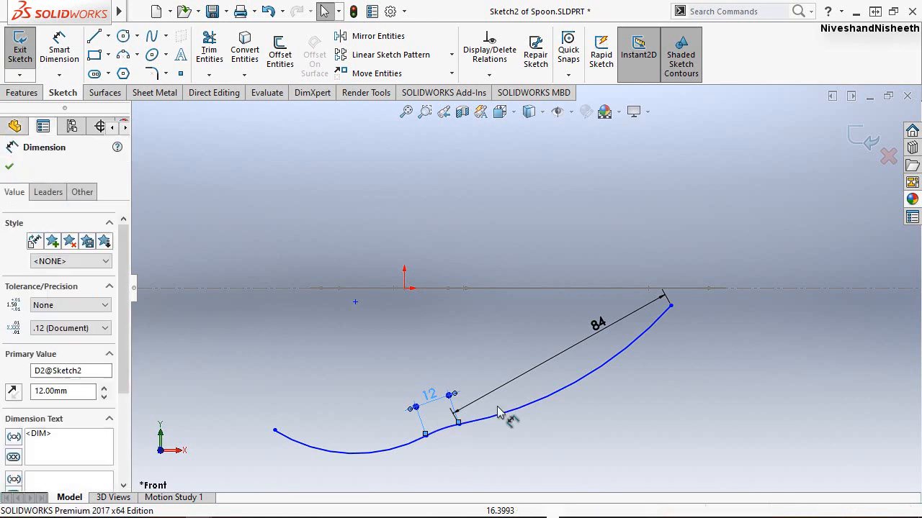
click(361, 404)
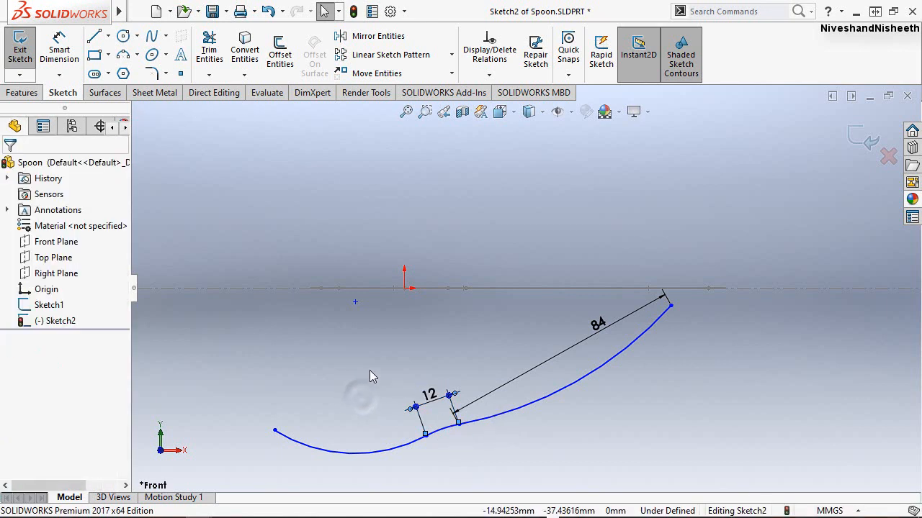
Dimension the horizontal distance between the bowl arc's endpoints as 54 mm.
right_drag(369, 370, 366, 358)
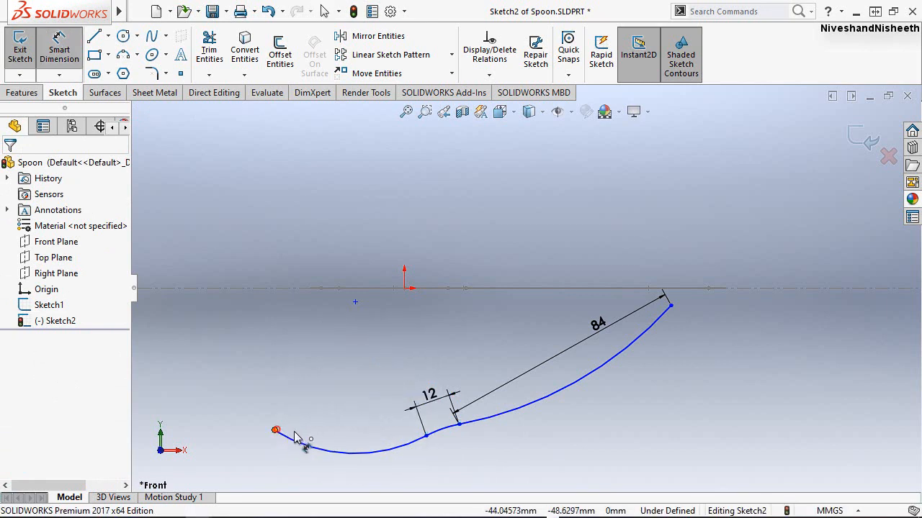
click(426, 437)
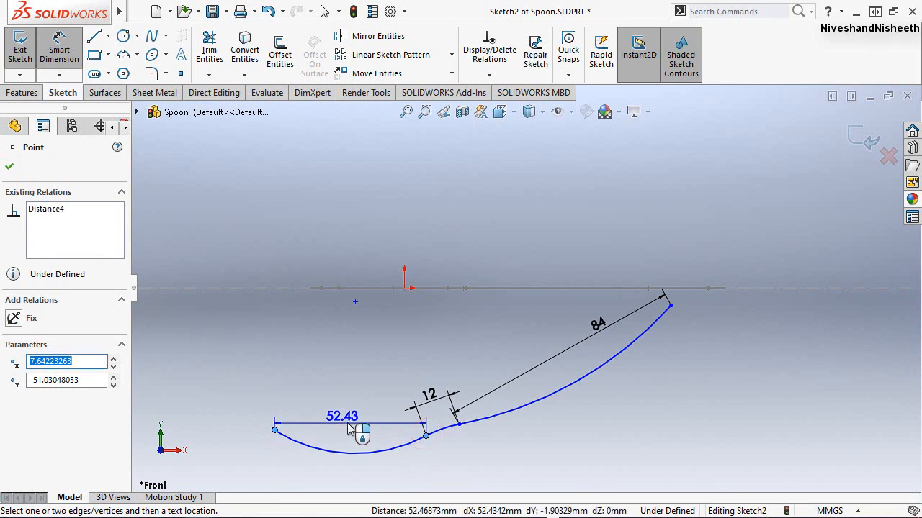
click(352, 426)
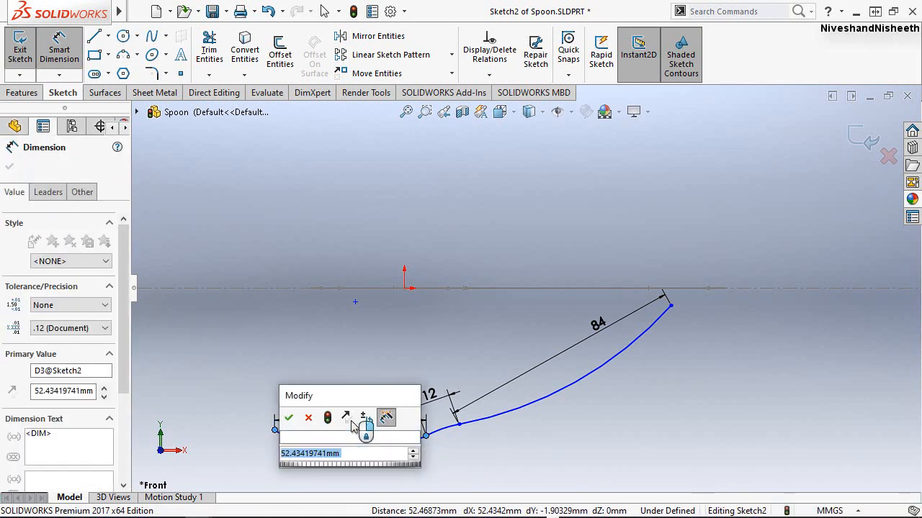
text(54)
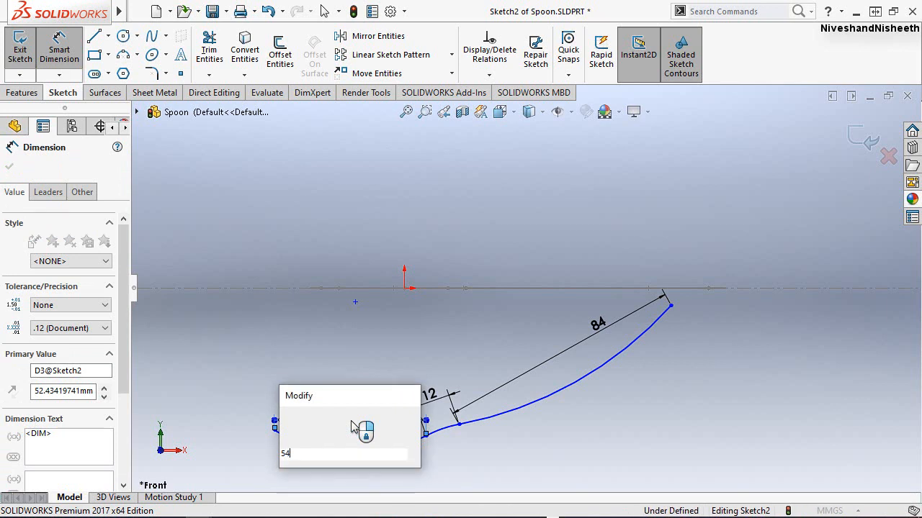
key(Escape)
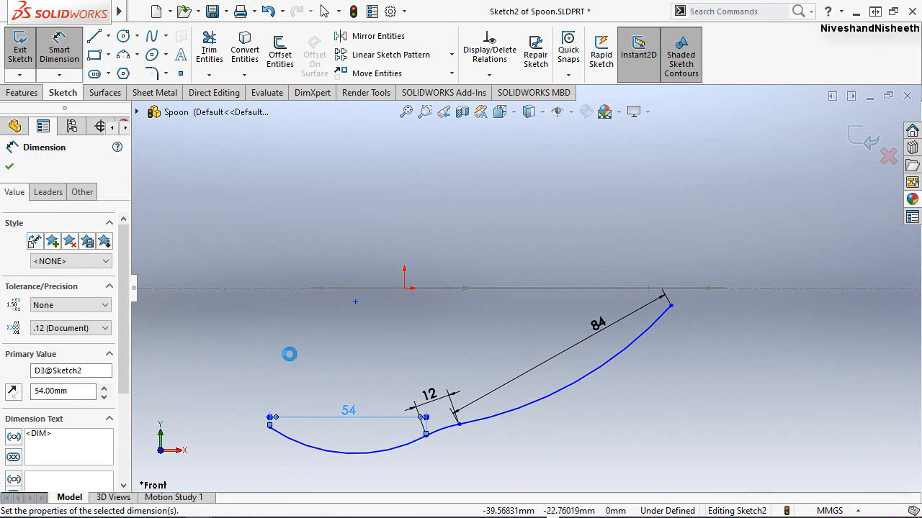
click(226, 423)
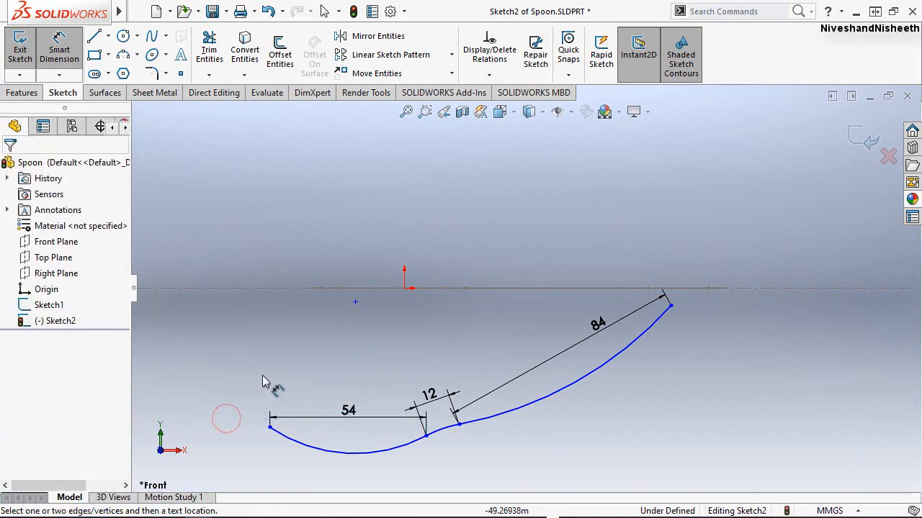
Dimension the profile's overall horizontal length from the bowl tip to the handle's end as 143.50 mm.
click(270, 428)
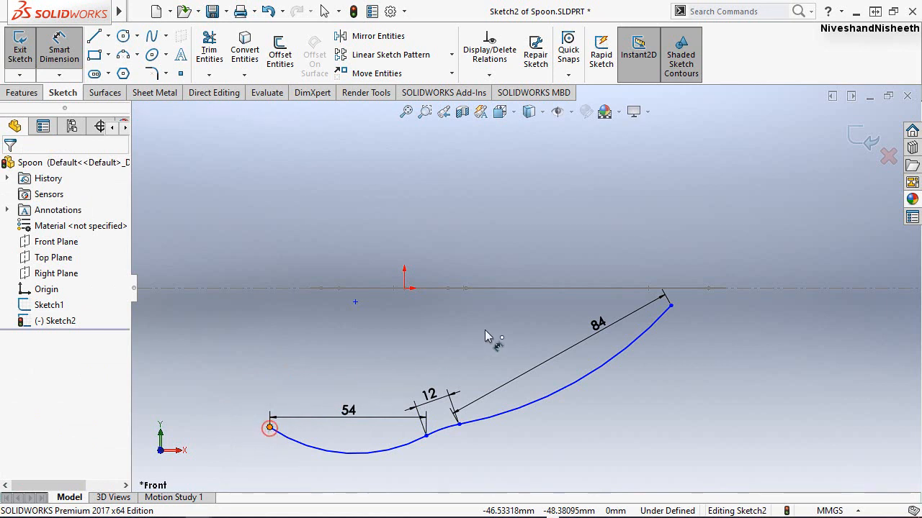
click(671, 306)
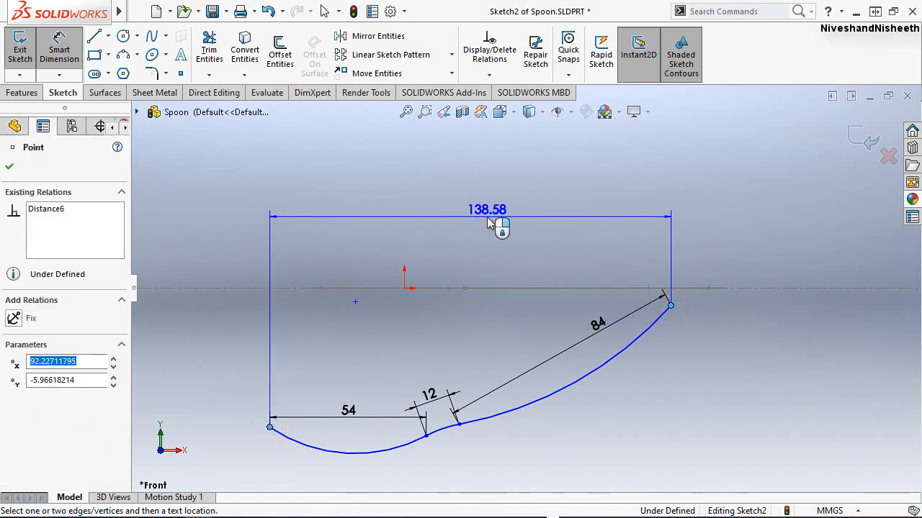
click(487, 223)
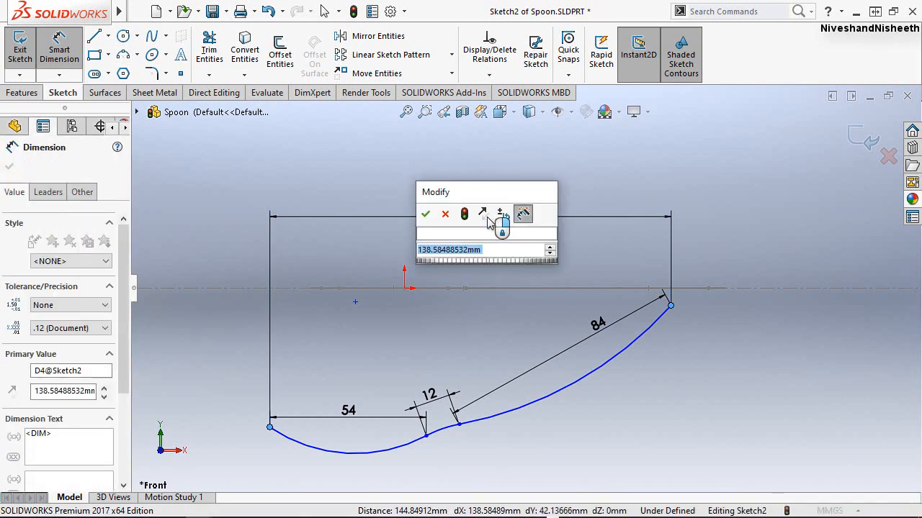
text(14)
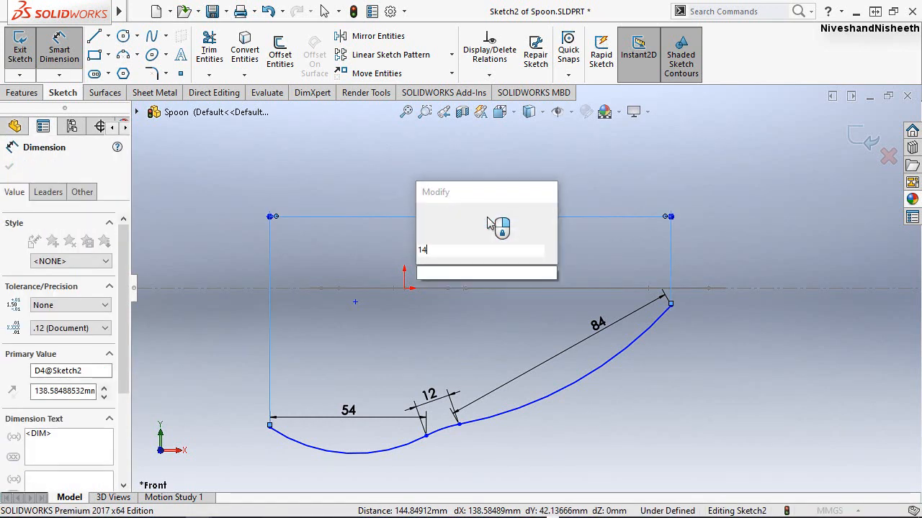
text(3.5)
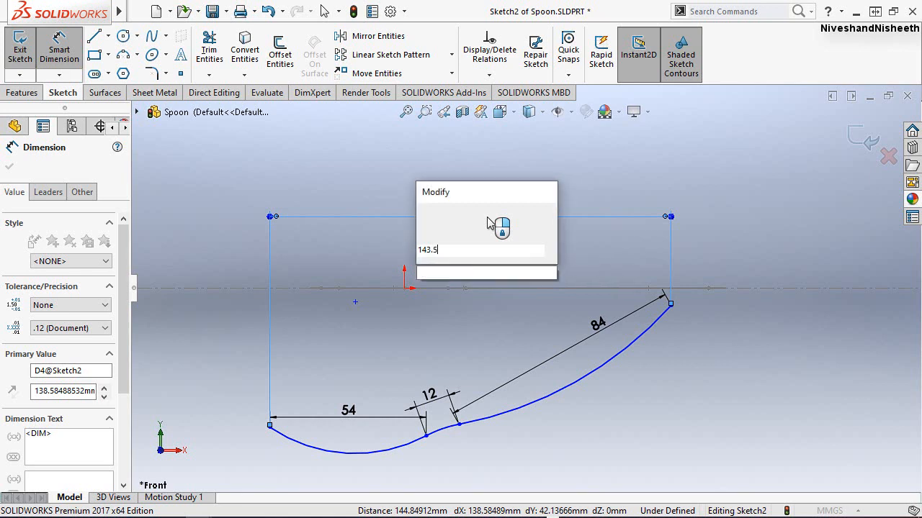
text(0)
key(Return)
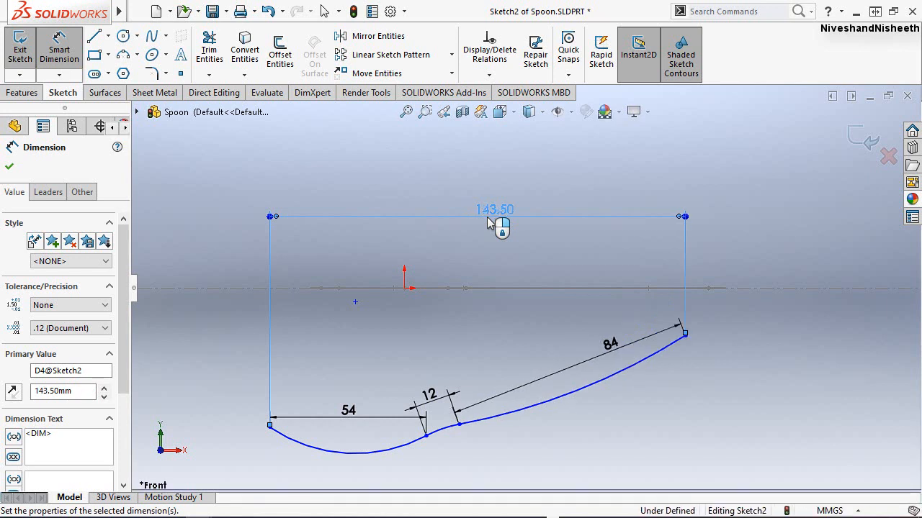
click(477, 337)
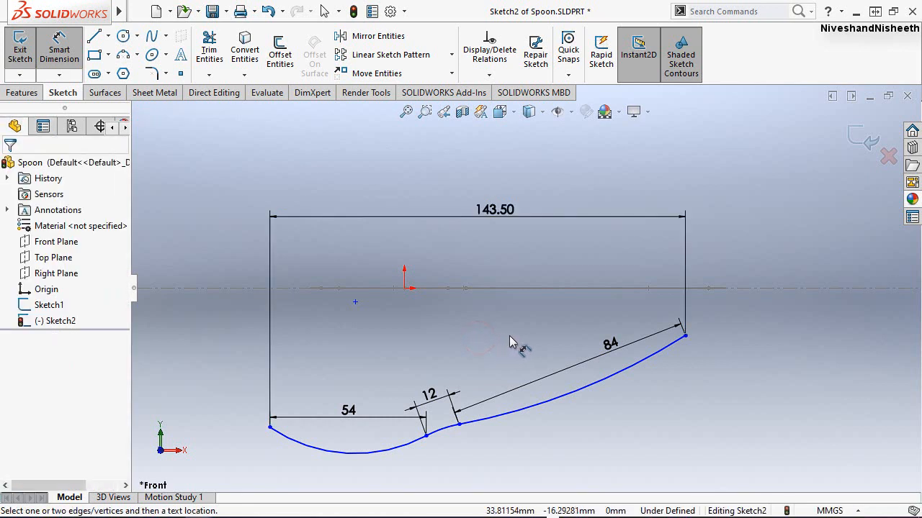
Dimension the handle arc's radius as 500 mm.
click(596, 408)
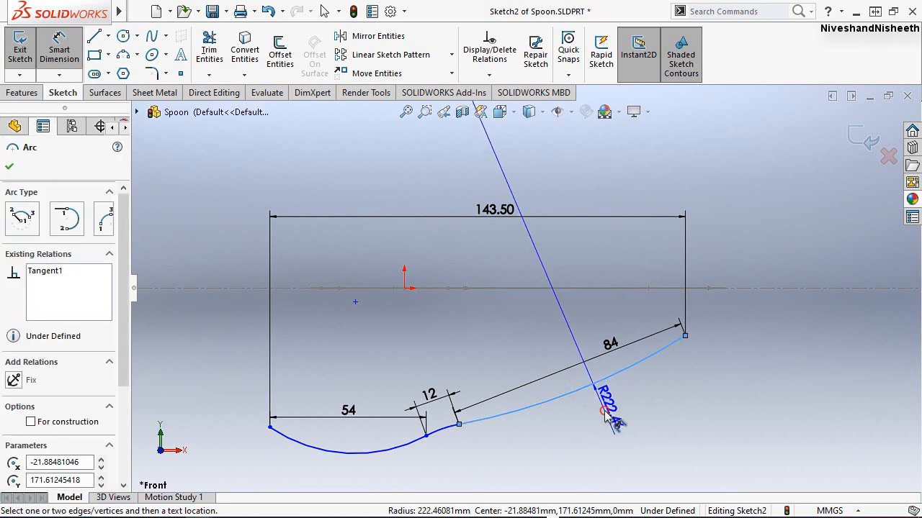
click(606, 415)
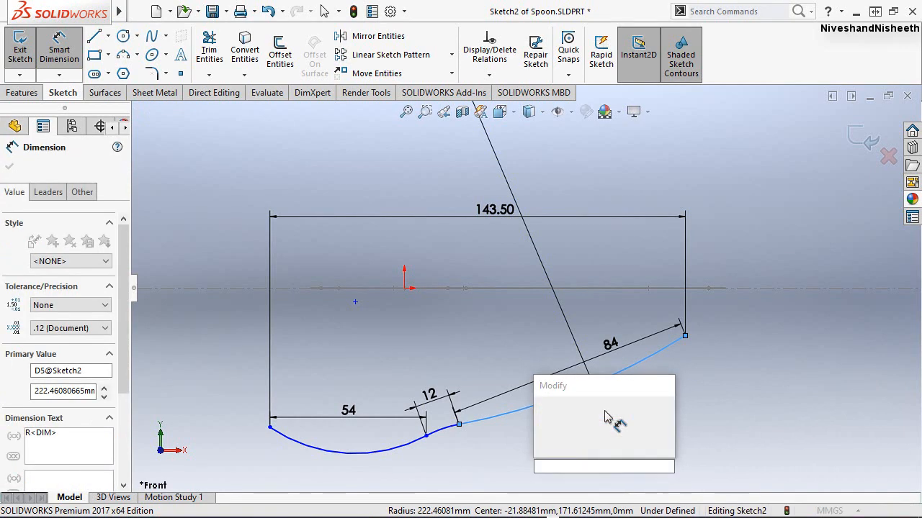
text(500)
key(Return)
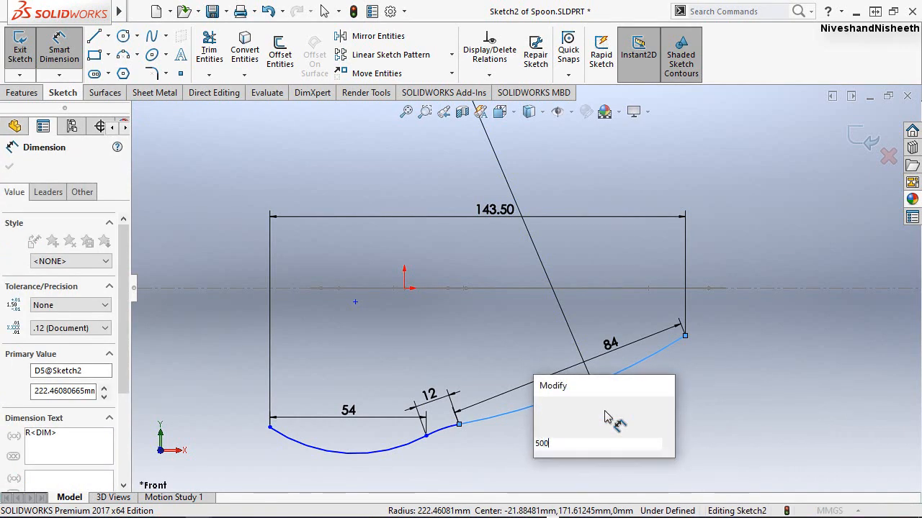
Dimension the neck arc's radius as 20 mm.
click(452, 419)
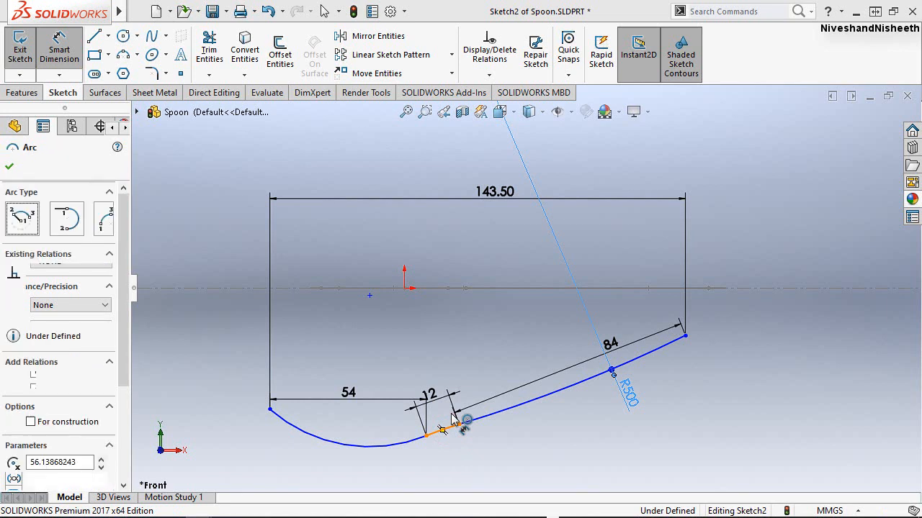
click(417, 380)
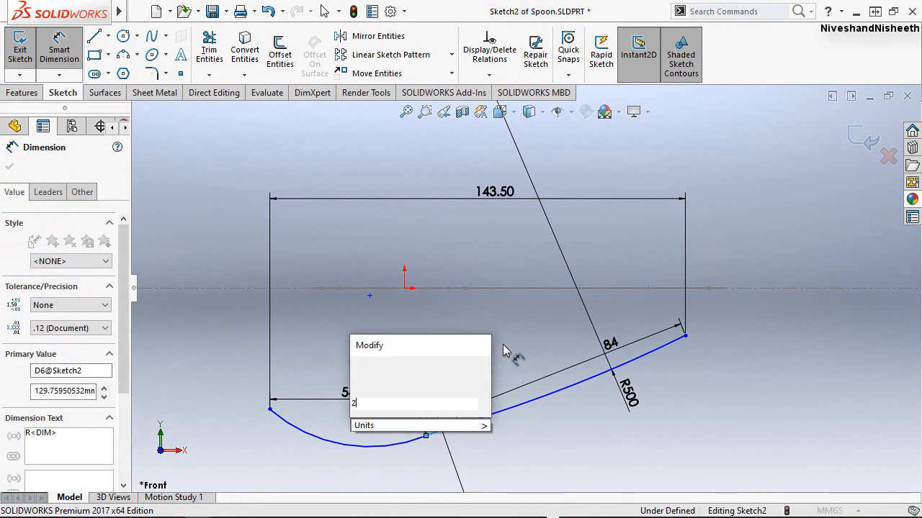
key(Return)
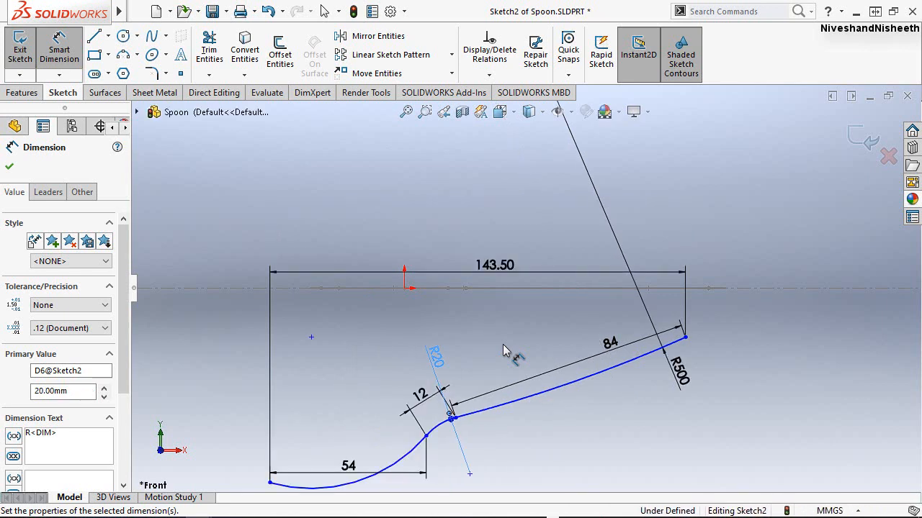
click(358, 362)
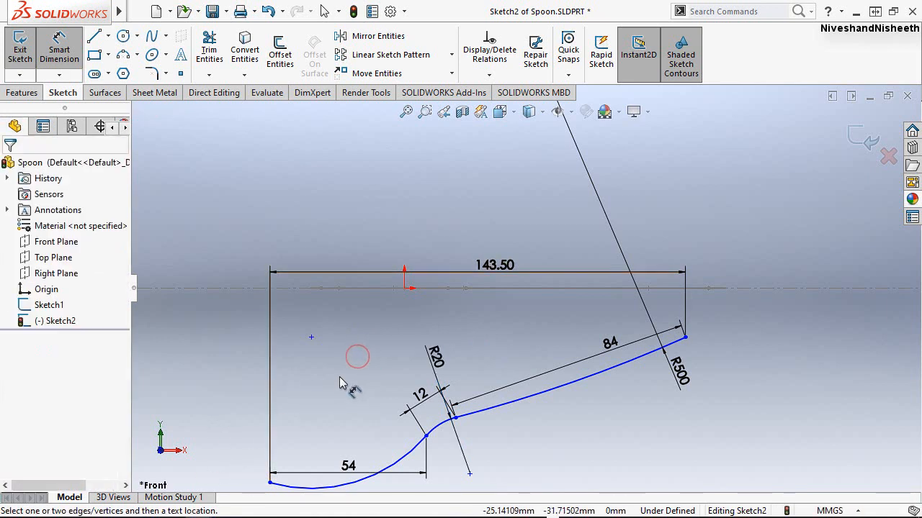
Dimension the bowl arc's radius as 40 mm and end the dimensioning command.
click(425, 113)
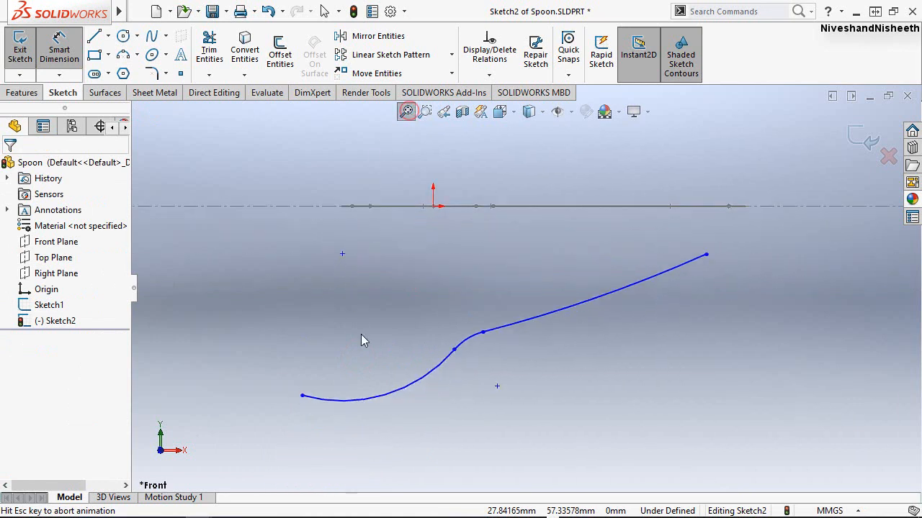
click(423, 411)
click(428, 412)
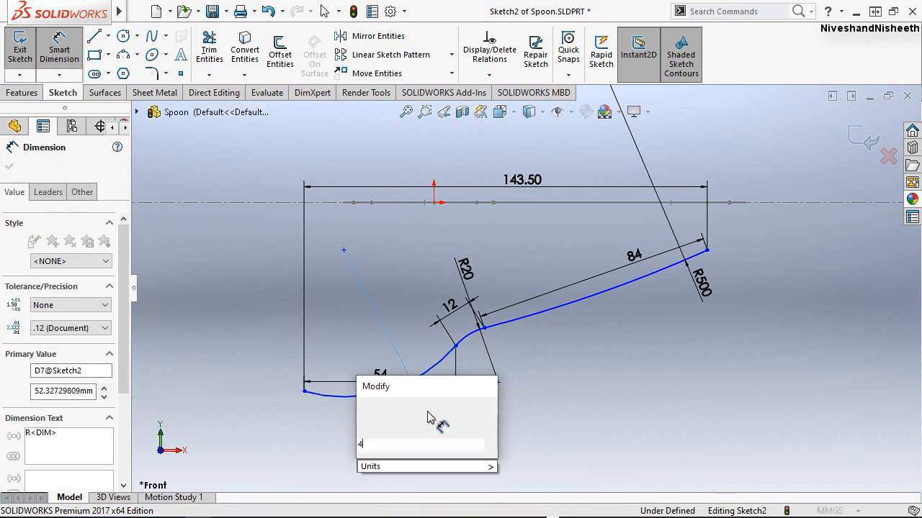
text(40)
key(Return)
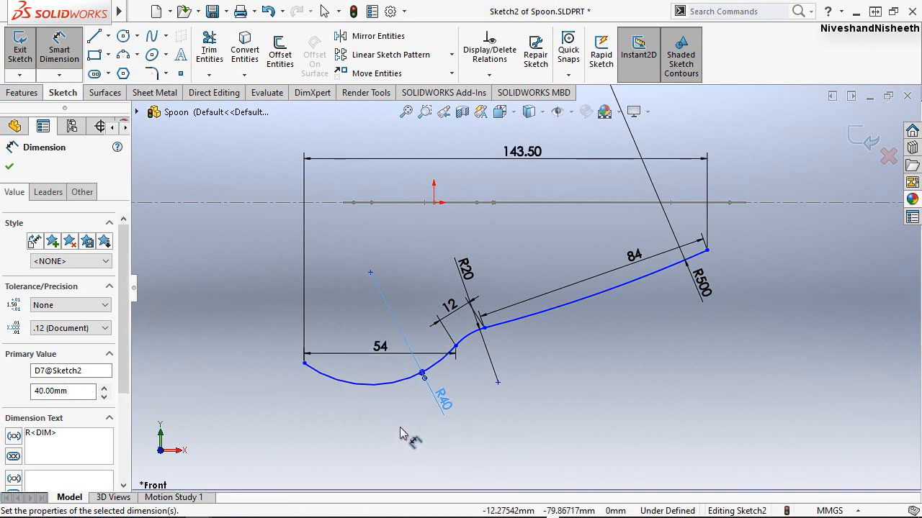
right_click(402, 434)
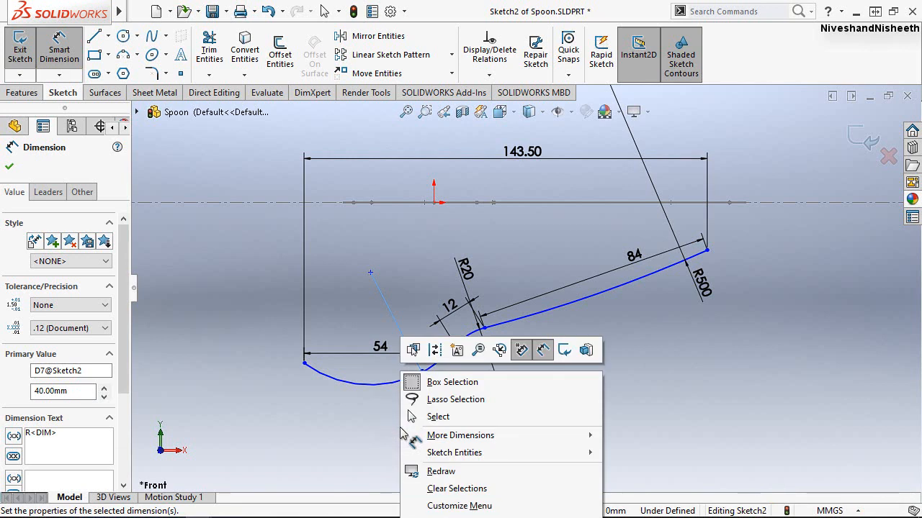
click(437, 417)
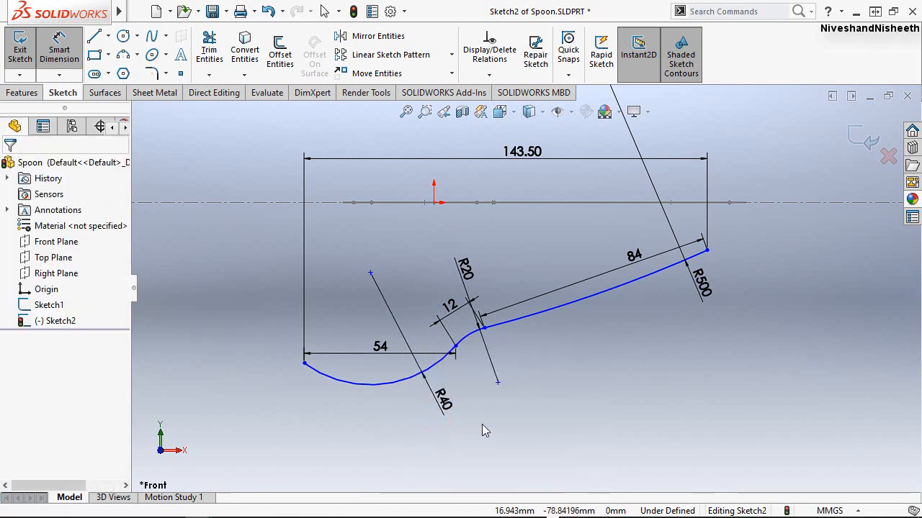
Reposition the R40, R20 and R500 radius dimensions so they sit clear of the bowl, neck and handle arcs.
drag(437, 414, 393, 430)
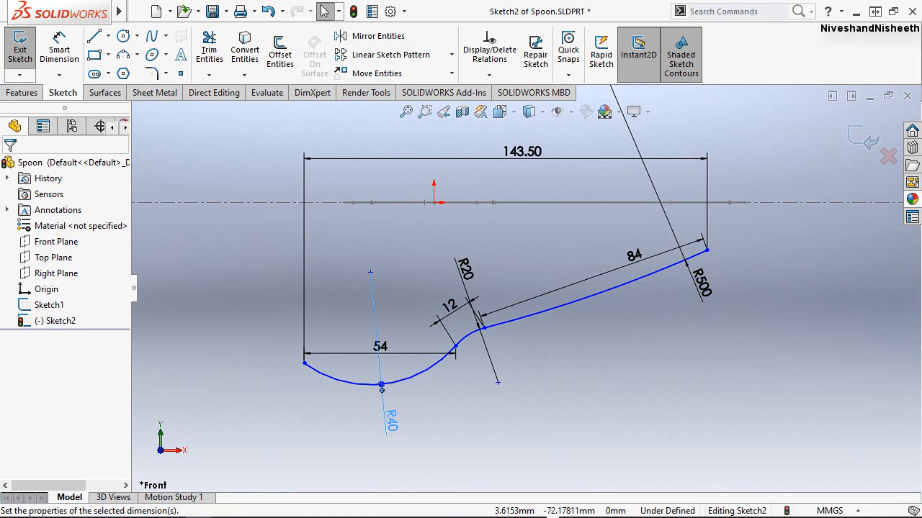
click(514, 370)
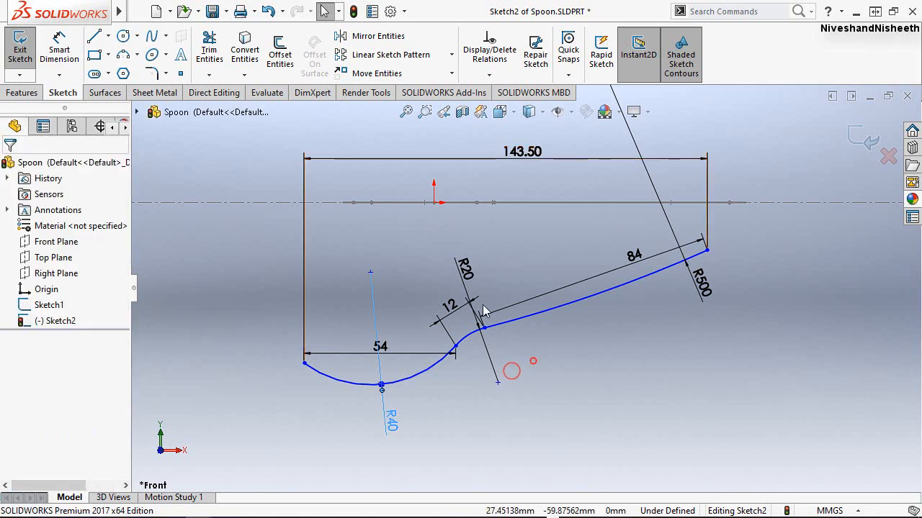
drag(465, 270, 446, 271)
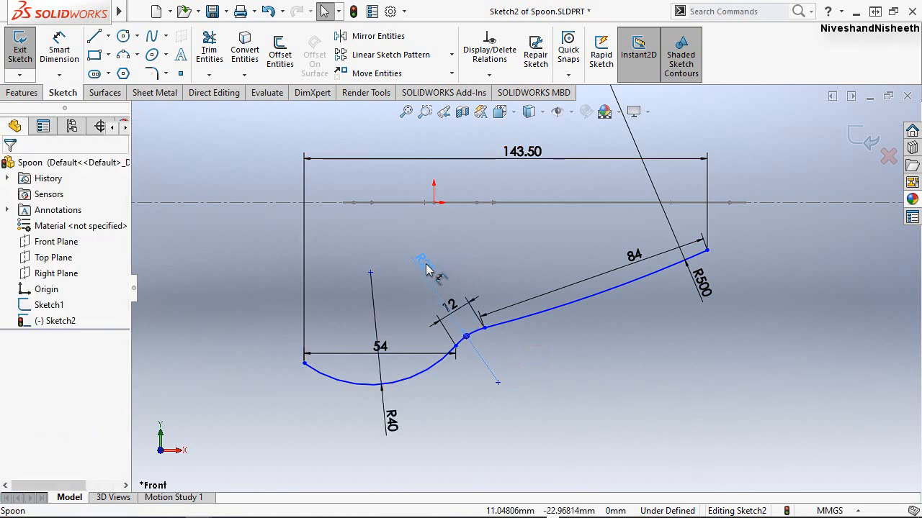
drag(425, 266, 425, 264)
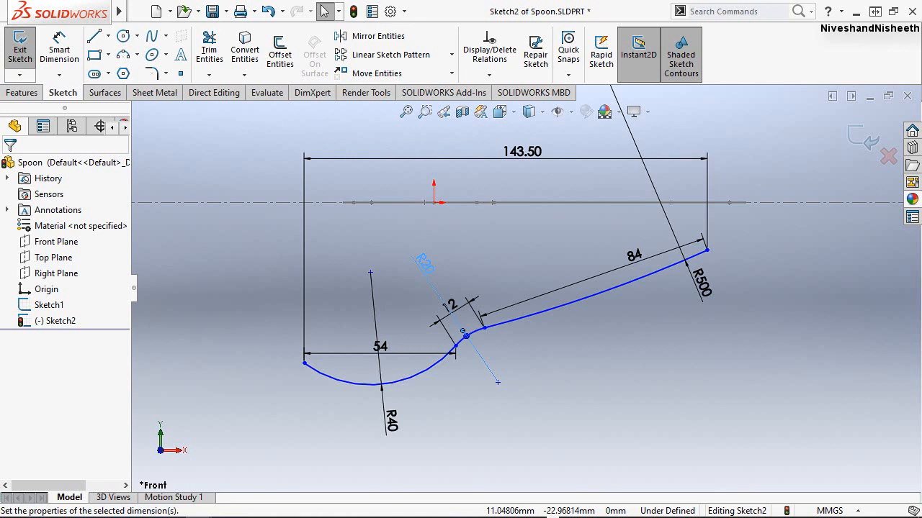
click(665, 311)
drag(710, 289, 637, 336)
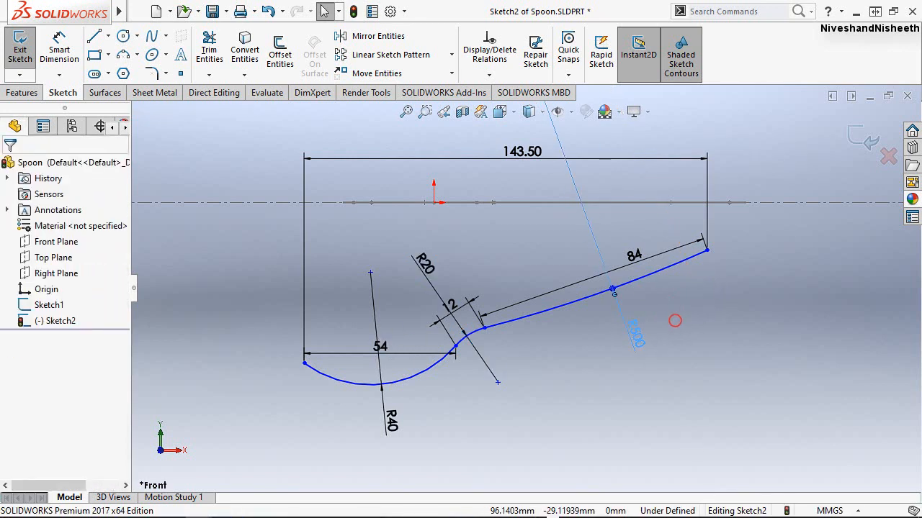
click(669, 322)
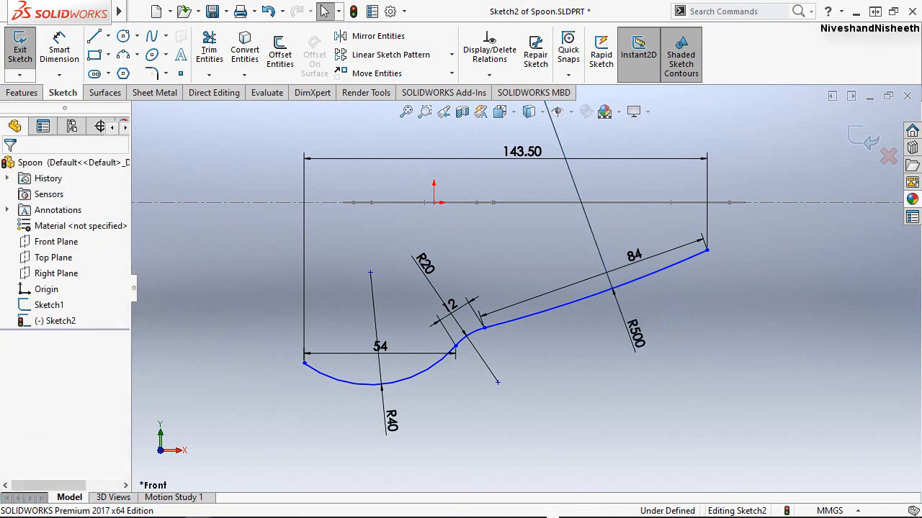
Sketch a vertical line about 10.5 mm long upward from the handle arc's outer endpoint.
click(94, 40)
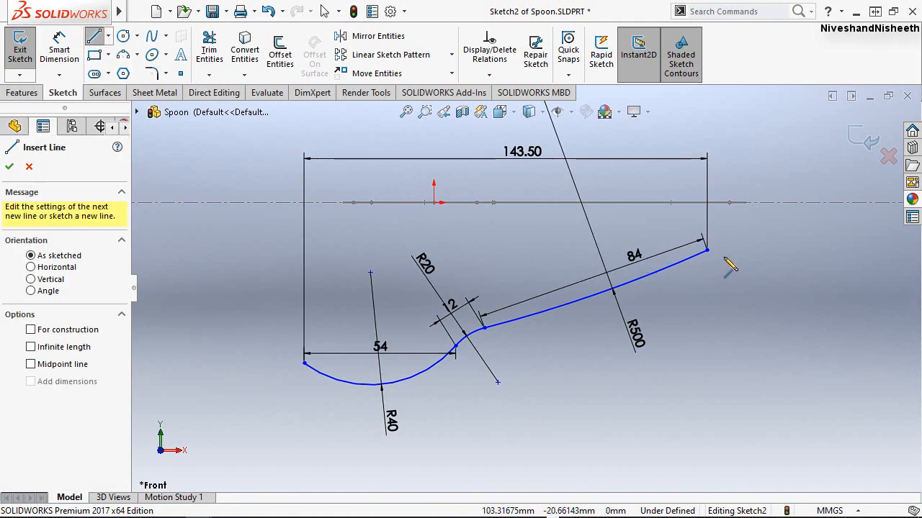
click(707, 252)
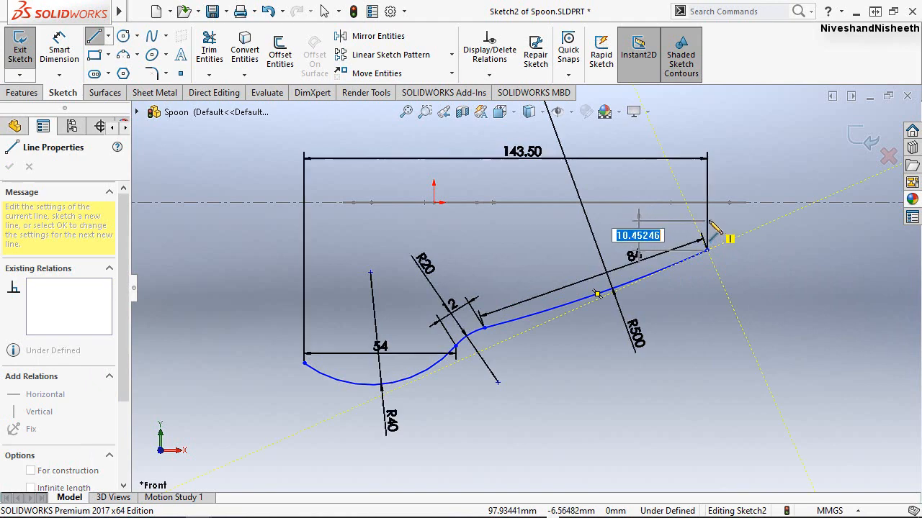
click(706, 236)
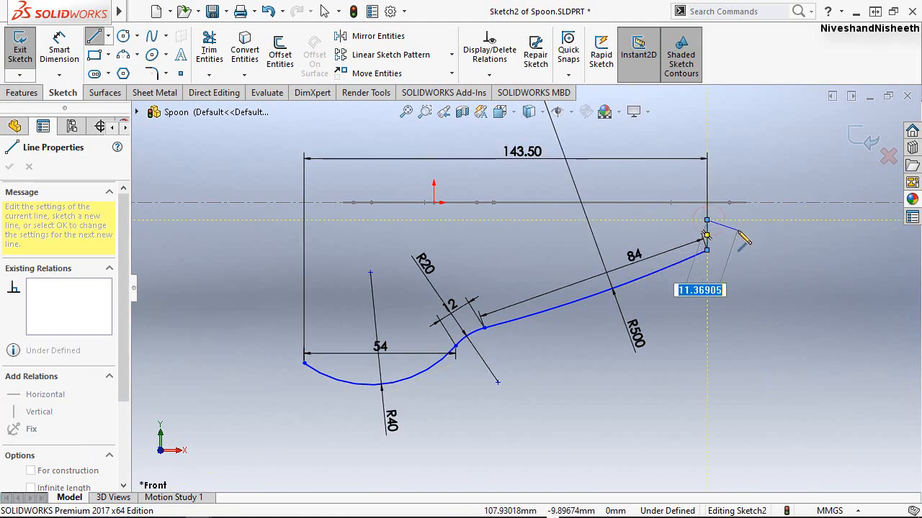
key(Escape)
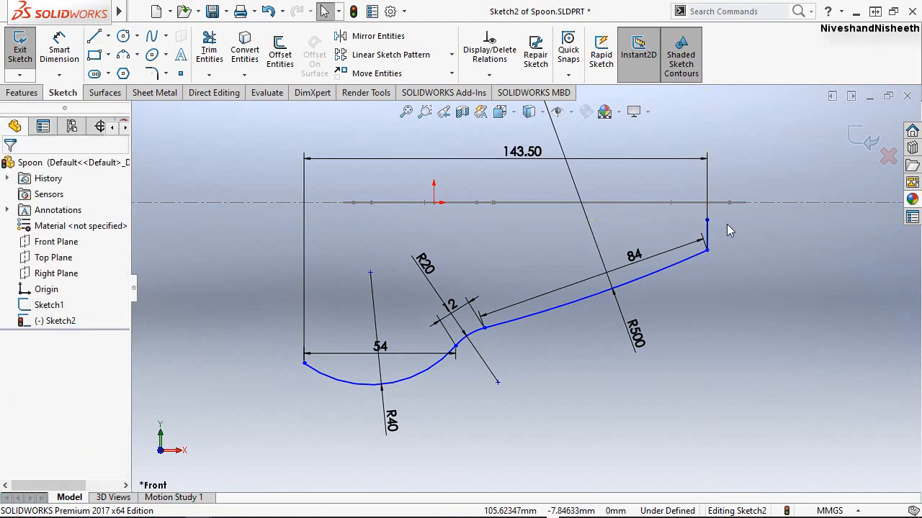
Add a Pierce relation between the vertical line's upper endpoint and the handle-end arc of the Top Plane outline.
click(707, 221)
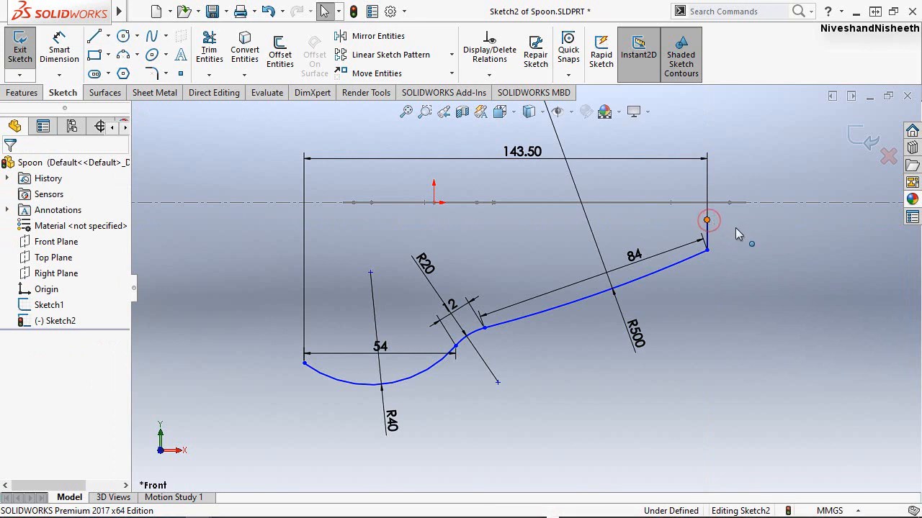
middle_drag(751, 228, 733, 293)
scroll(738, 251, up, 3)
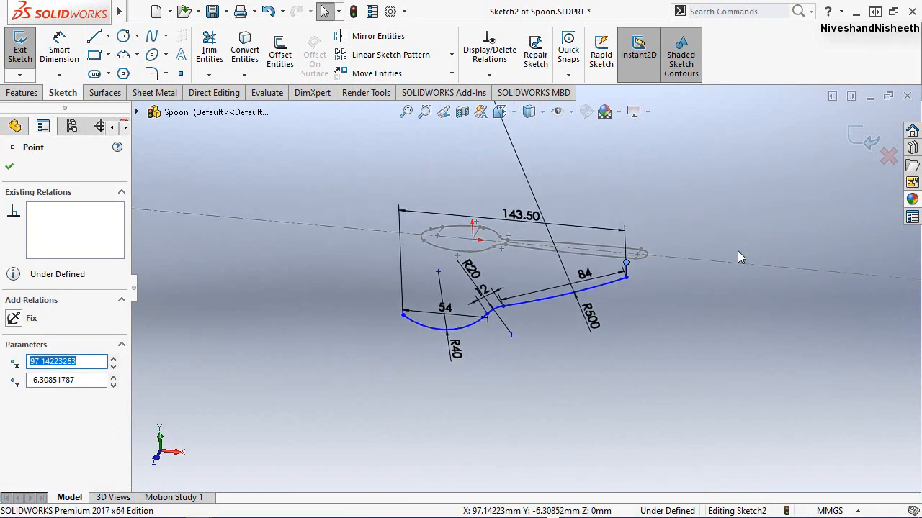
scroll(646, 267, down, 6)
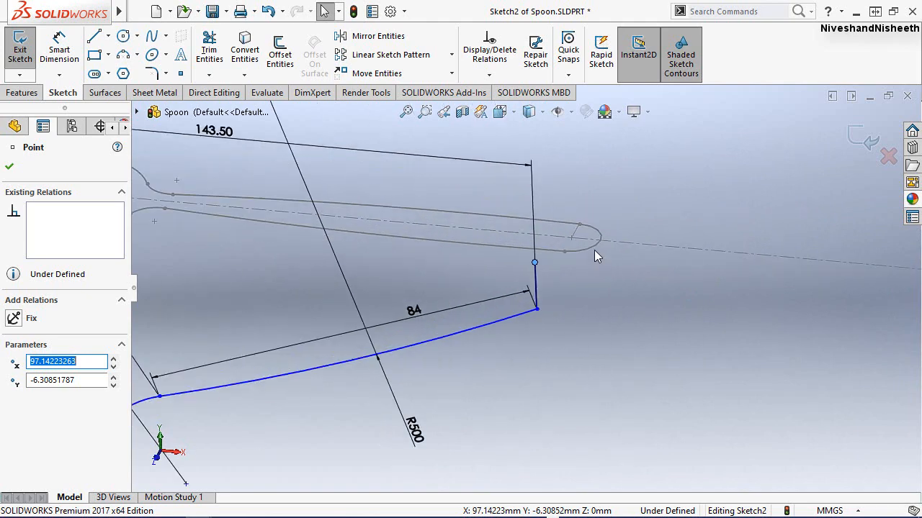
key(Escape)
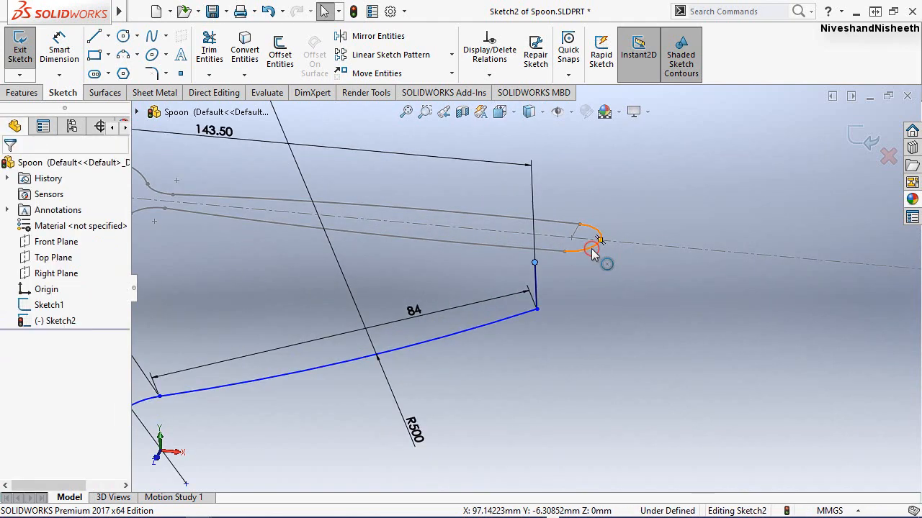
ctrl+click(591, 248)
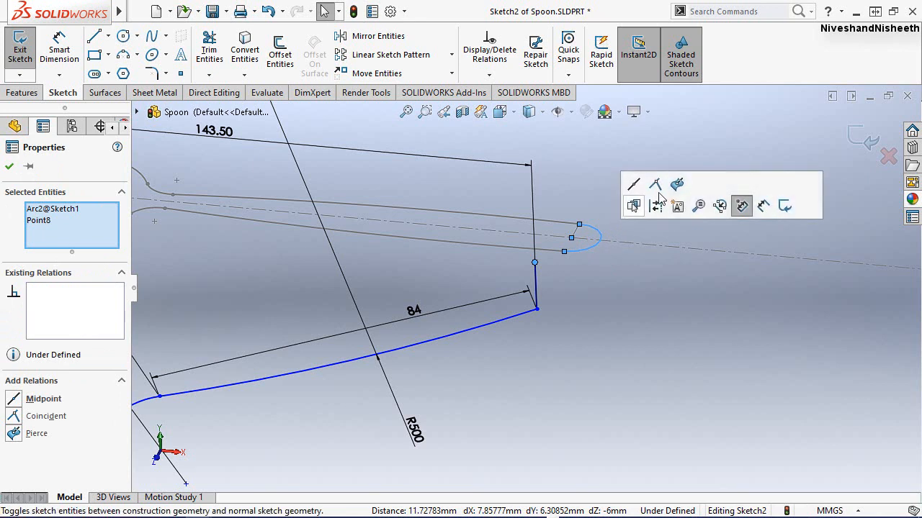
click(678, 185)
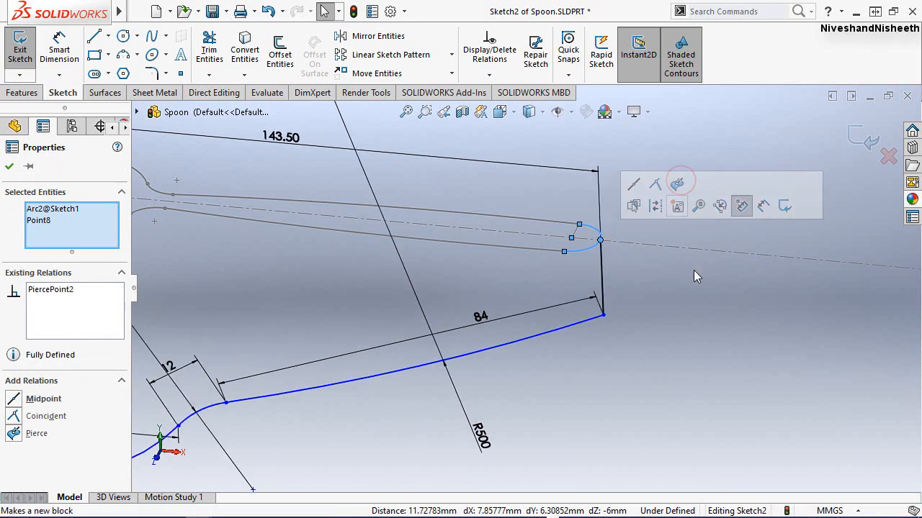
click(443, 113)
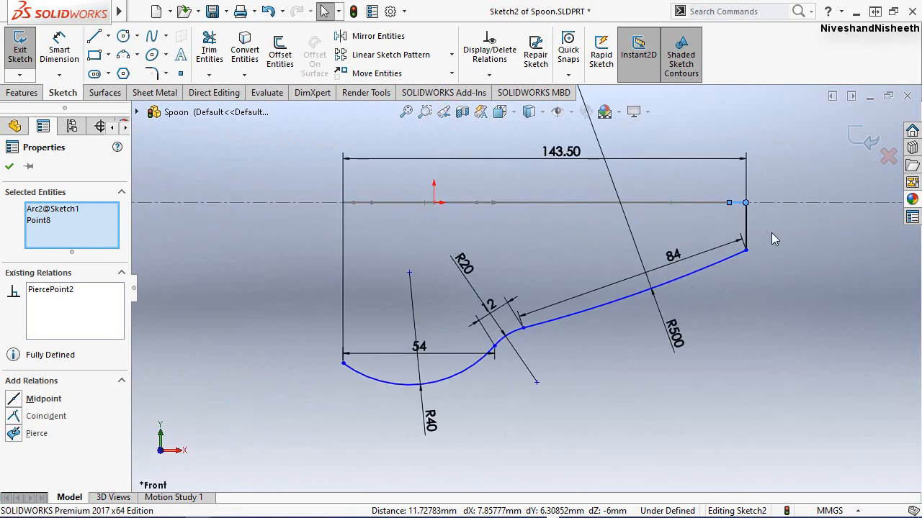
click(780, 282)
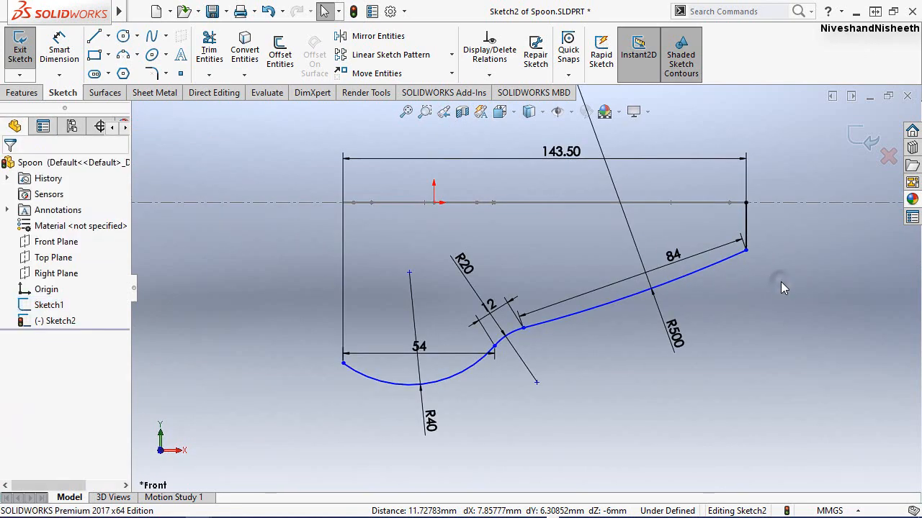
Dimension the vertical line's length at the handle's end as 10 mm.
right_drag(781, 281, 790, 222)
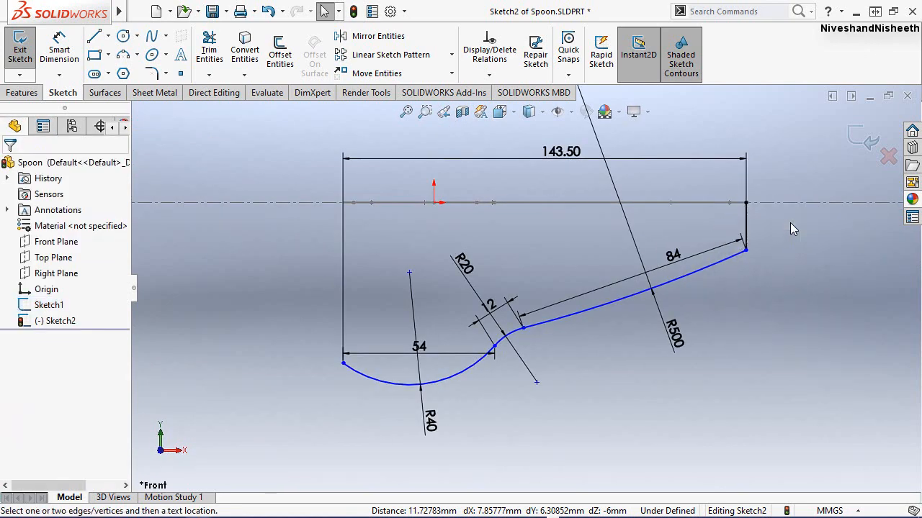
click(747, 217)
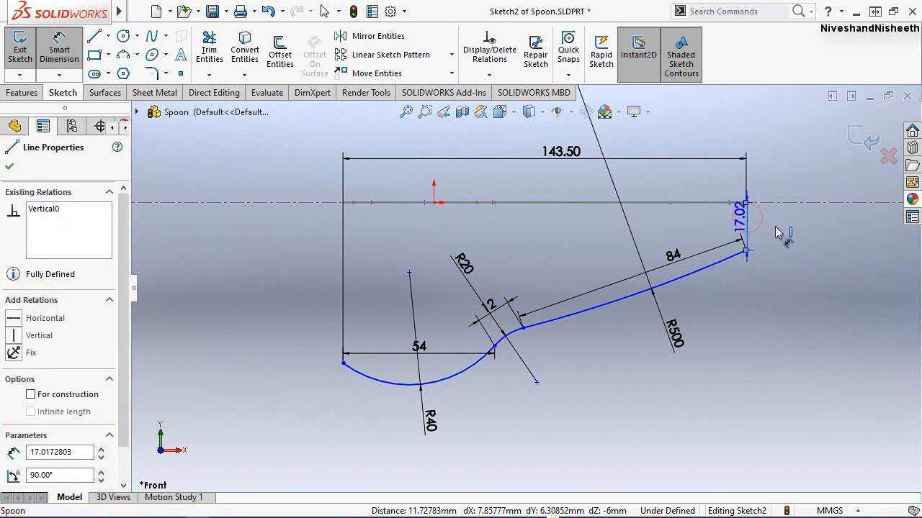
click(776, 229)
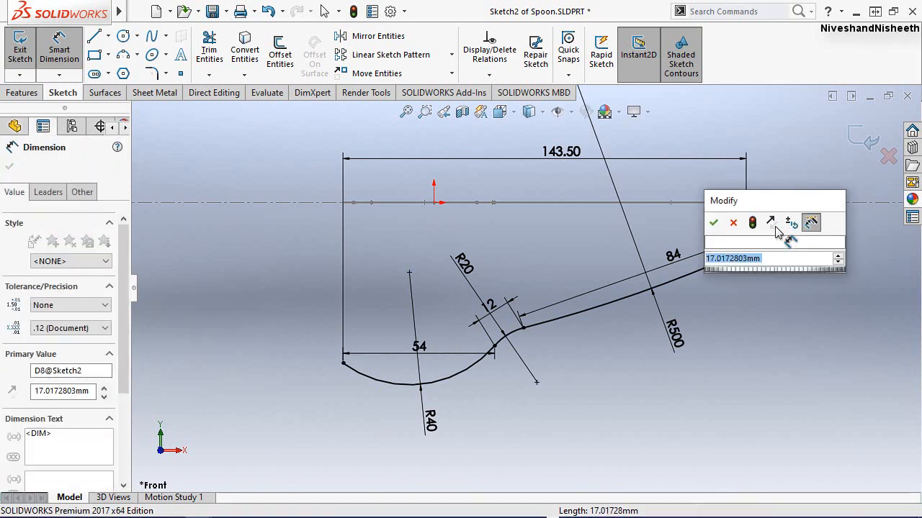
text(10)
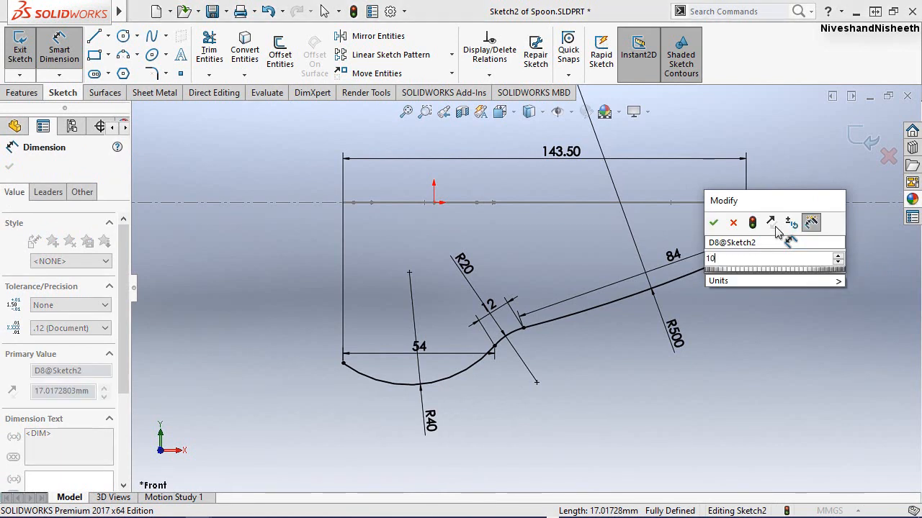
key(Escape)
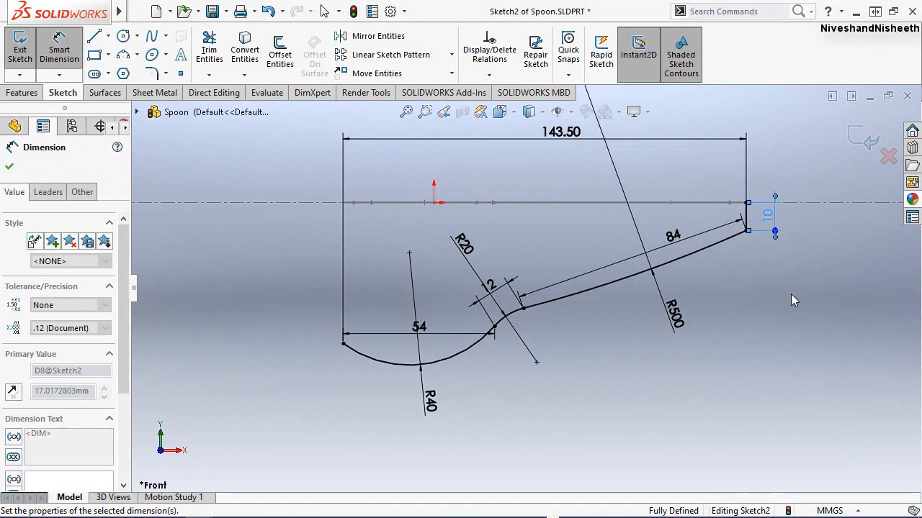
click(791, 295)
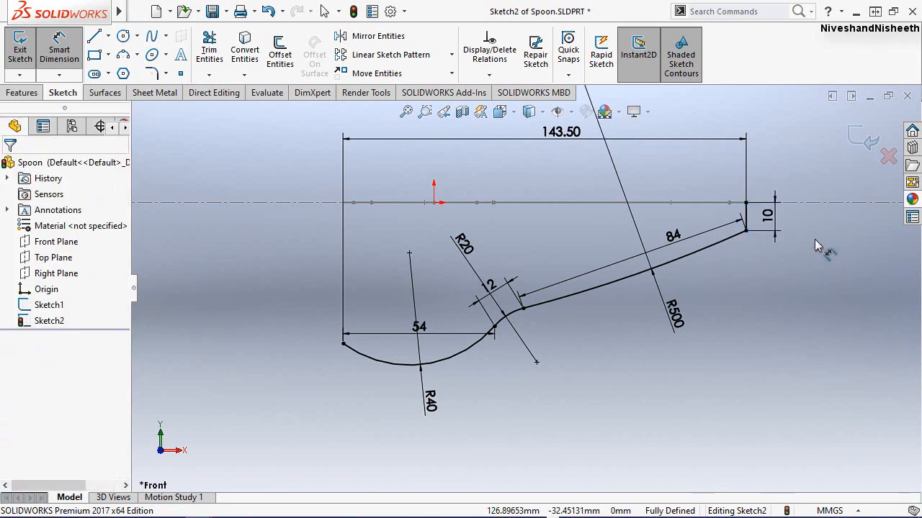
key(Escape)
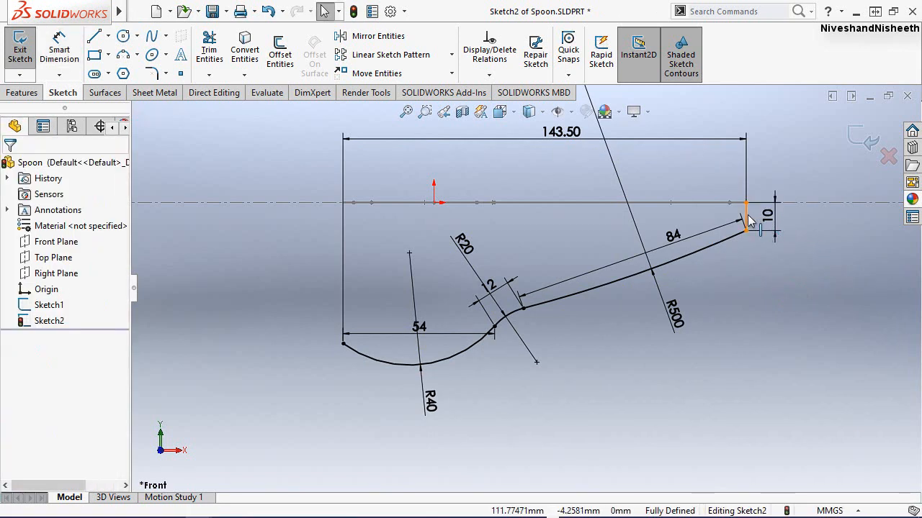
Convert the 10 mm vertical line at the handle's end to construction geometry.
click(747, 215)
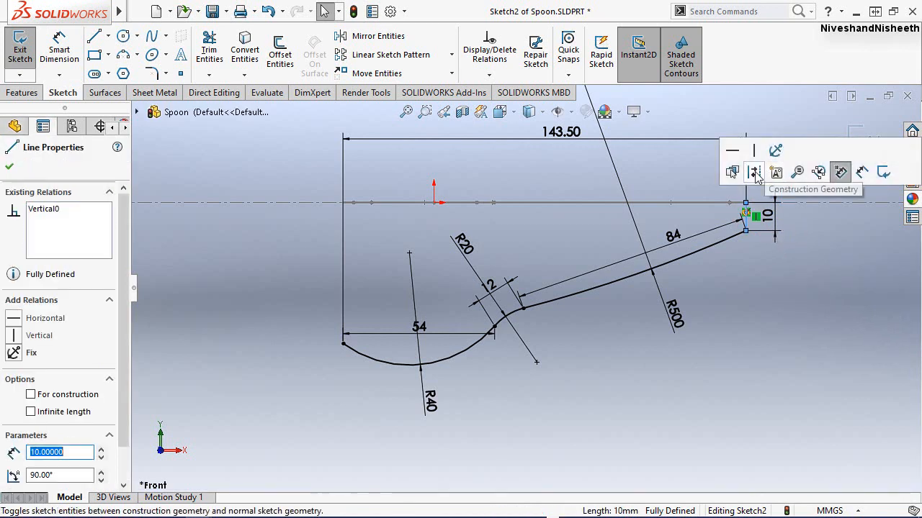
click(754, 173)
click(781, 287)
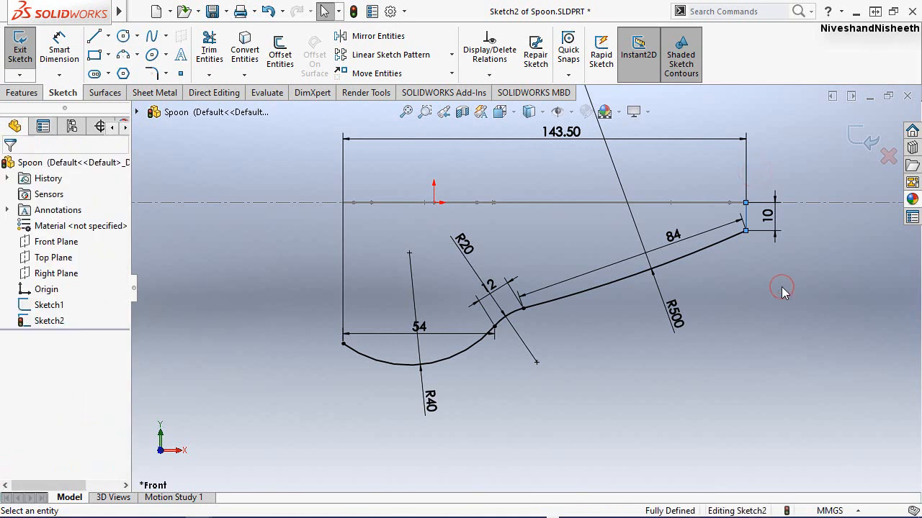
scroll(766, 212, down, 2)
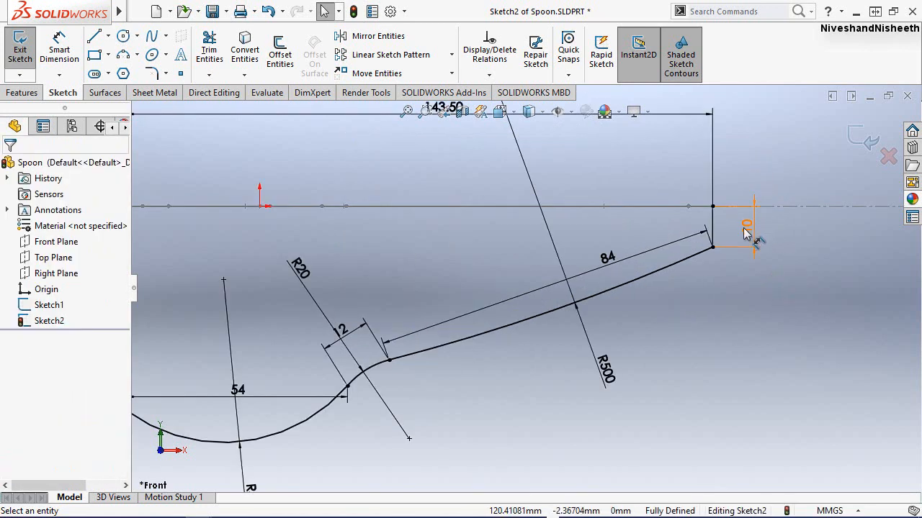
scroll(749, 227, down, 3)
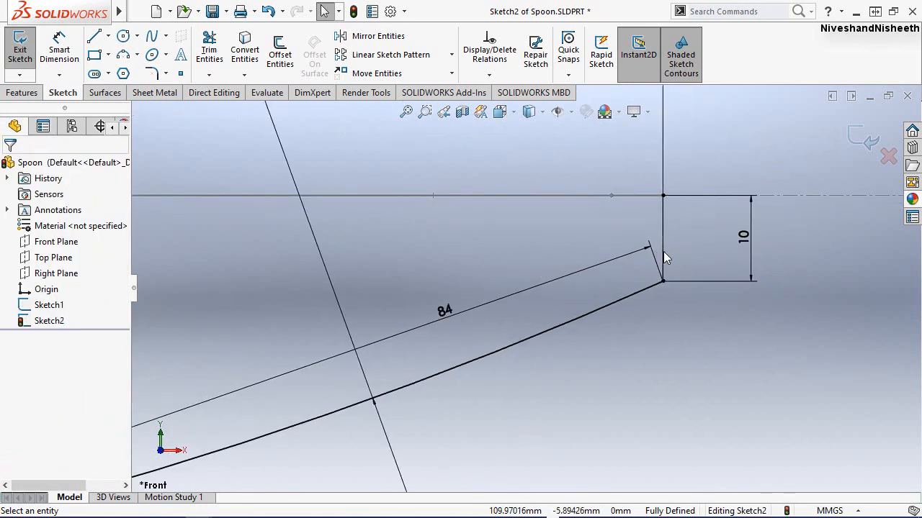
scroll(664, 253, down, 3)
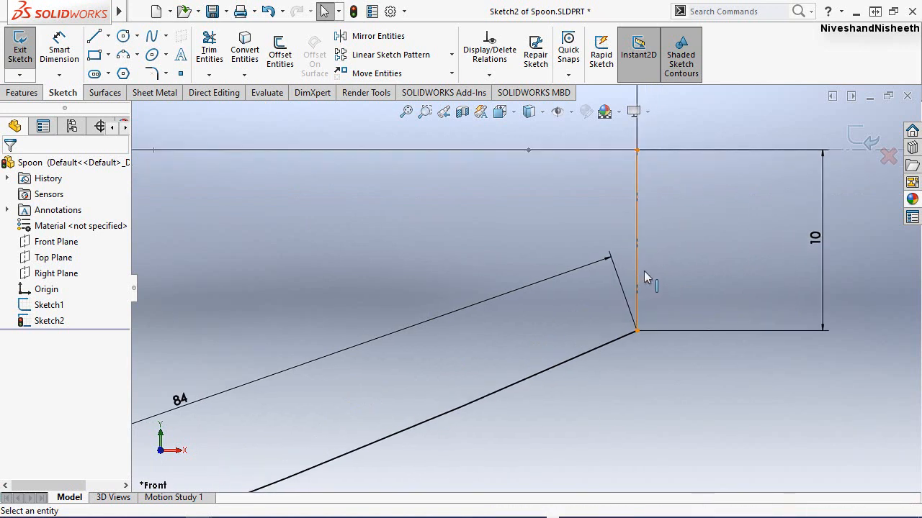
scroll(698, 252, up, 5)
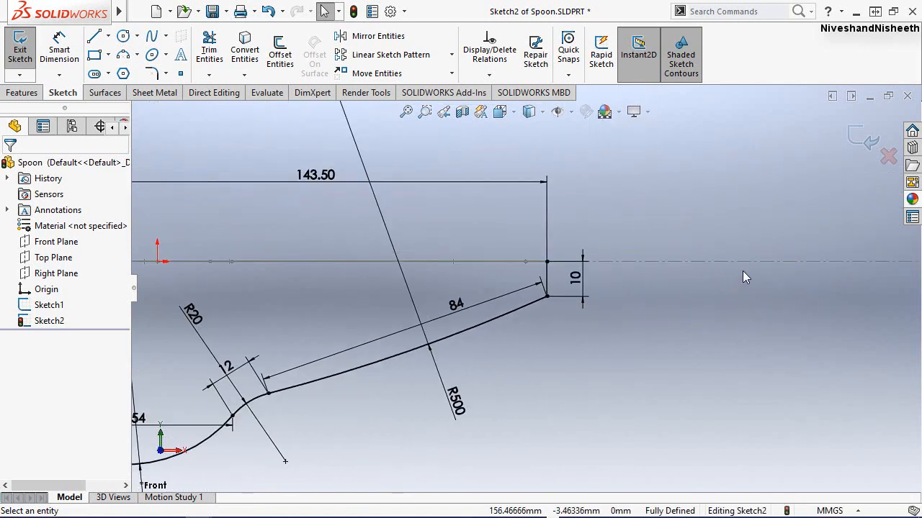
scroll(742, 271, up, 2)
scroll(402, 341, up, 2)
scroll(311, 334, down, 2)
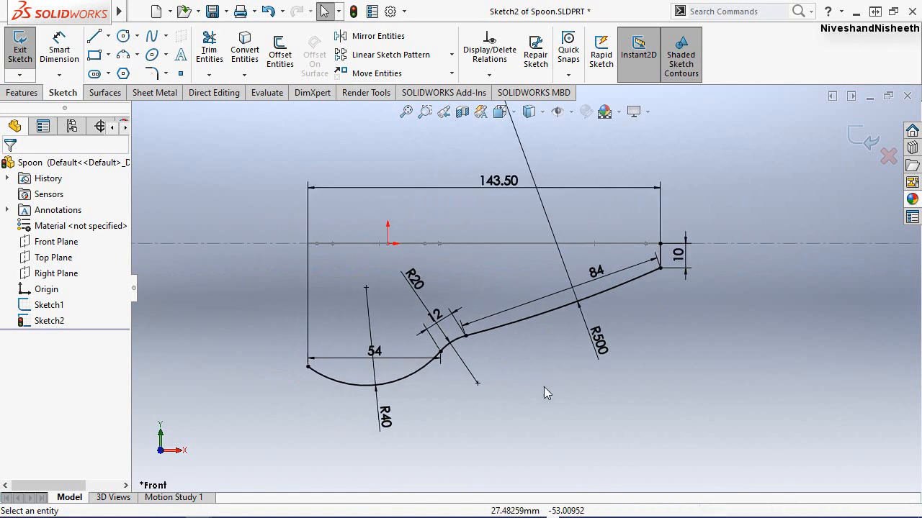
Finish the side-profile sketch and switch the part to the isometric view.
click(863, 138)
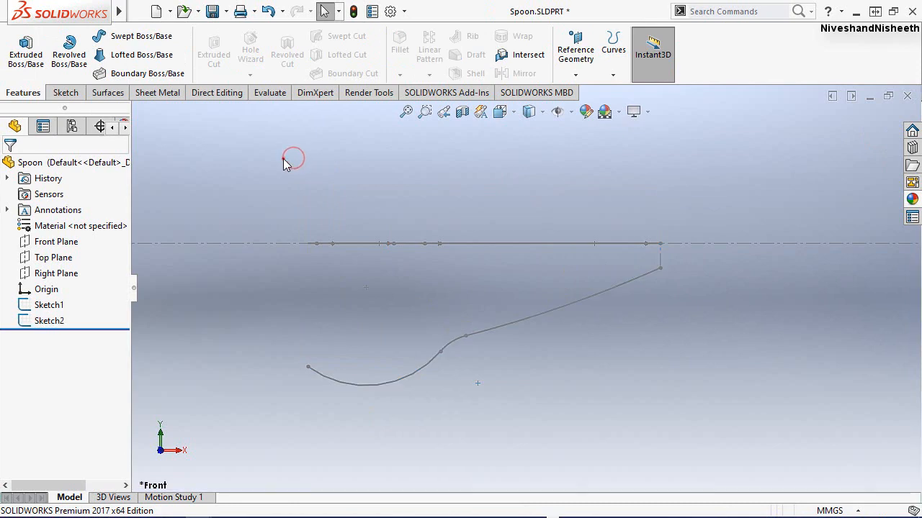
click(501, 111)
click(595, 153)
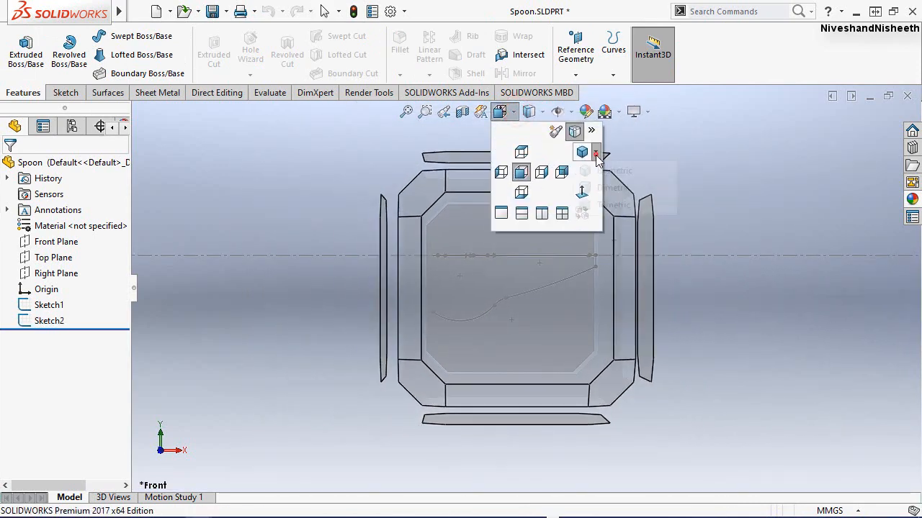
click(602, 169)
click(577, 180)
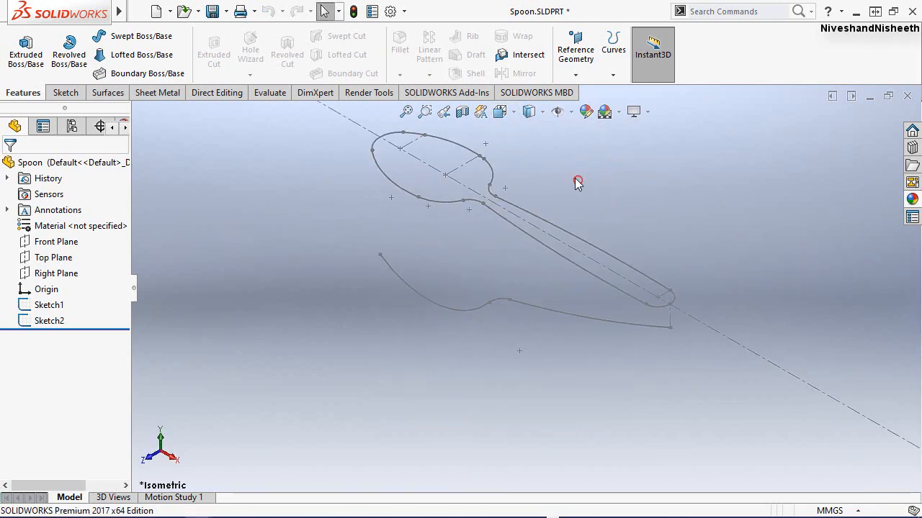
Centre both spoon sketches in the view and save the part.
right_click(578, 181)
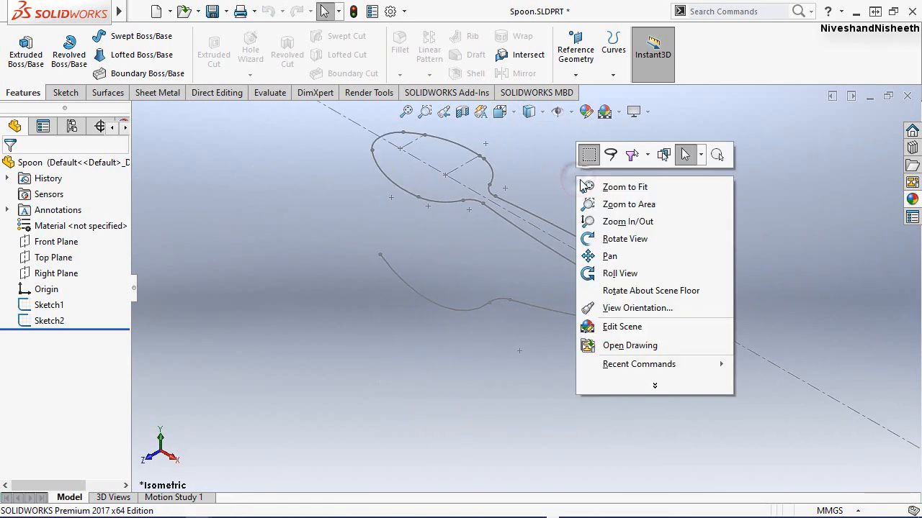
click(608, 254)
drag(554, 236, 537, 302)
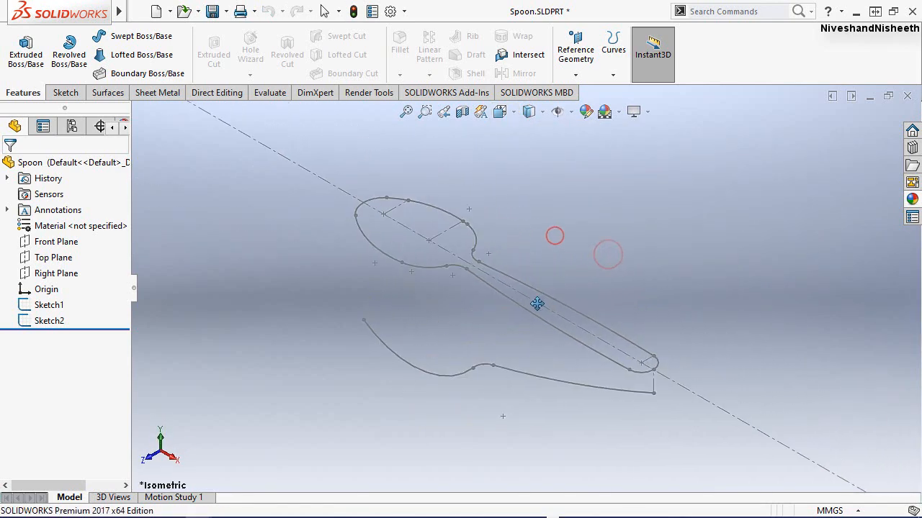
right_click(545, 210)
click(580, 221)
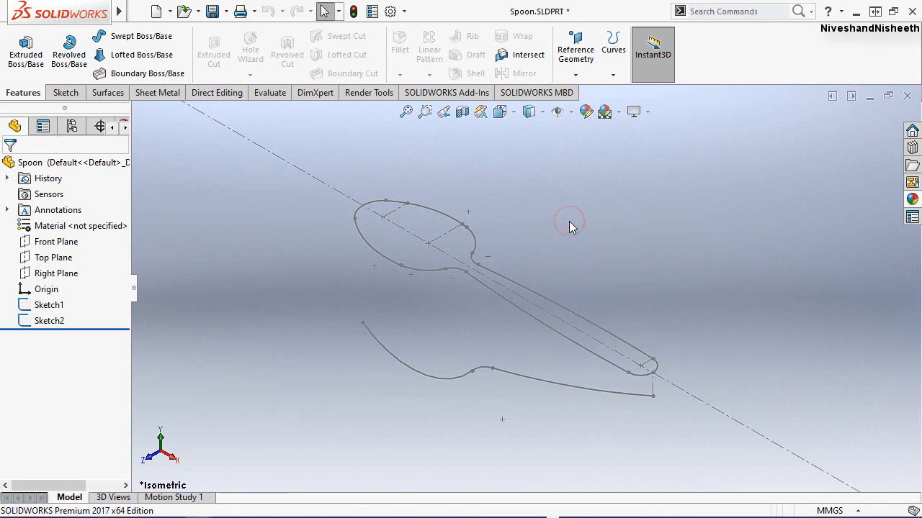
key(ctrl+s)
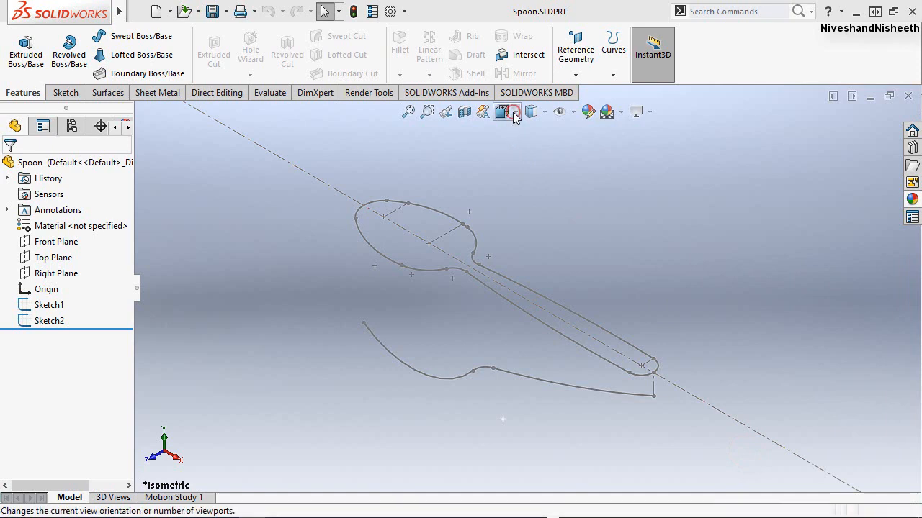
Start a new sketch on the Right Plane and orient the view normal to it.
click(510, 113)
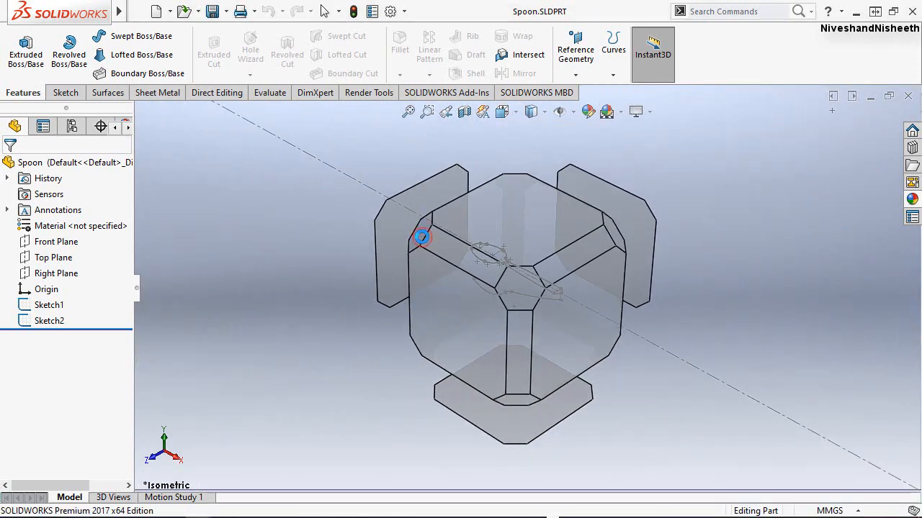
click(421, 237)
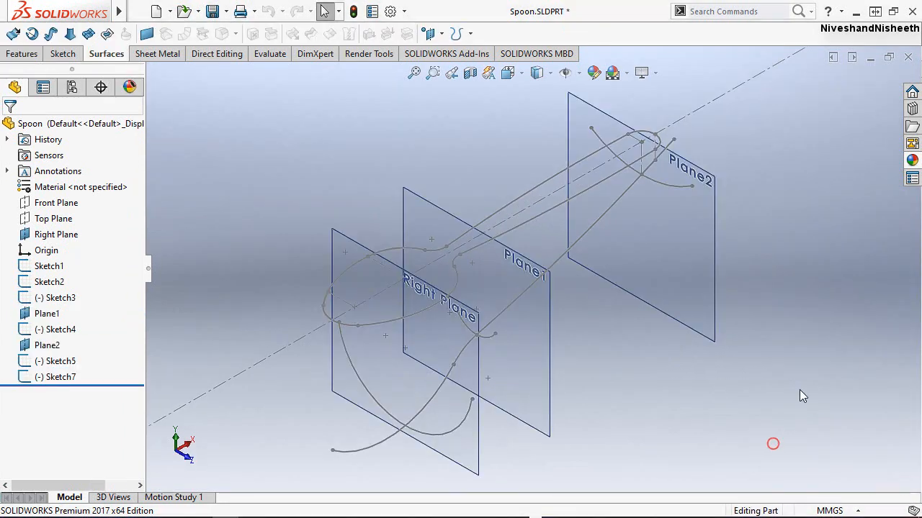
click(772, 444)
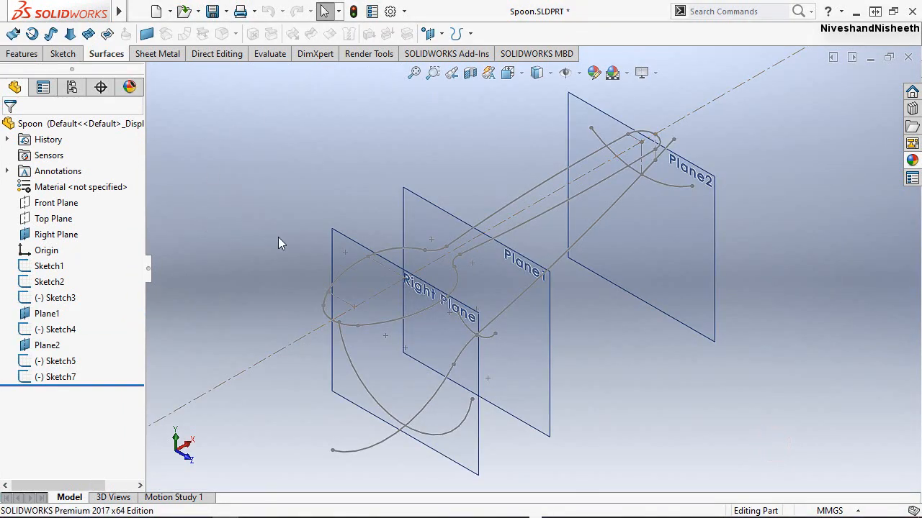
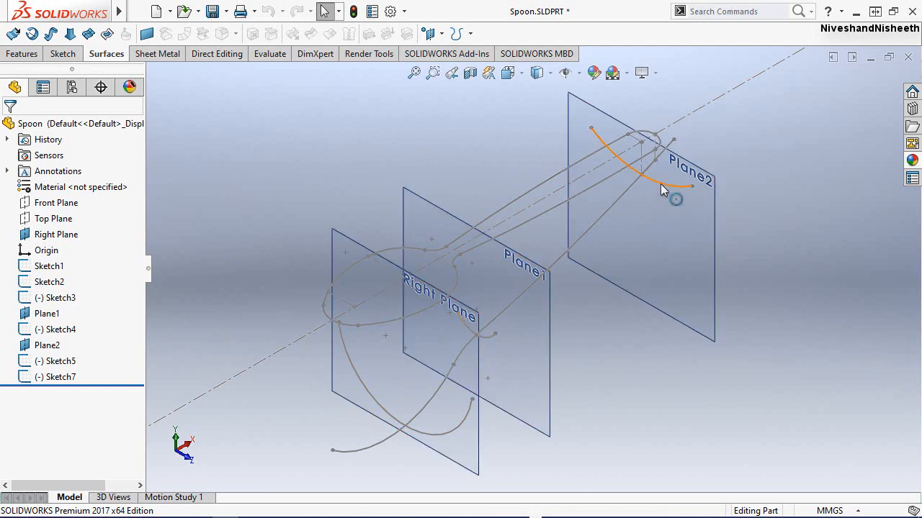
mouse_move(615, 405)
middle_down()
mouse_move(526, 300)
mouse_move(403, 362)
mouse_move(374, 364)
mouse_move(436, 341)
mouse_move(515, 361)
mouse_move(571, 397)
middle_up()
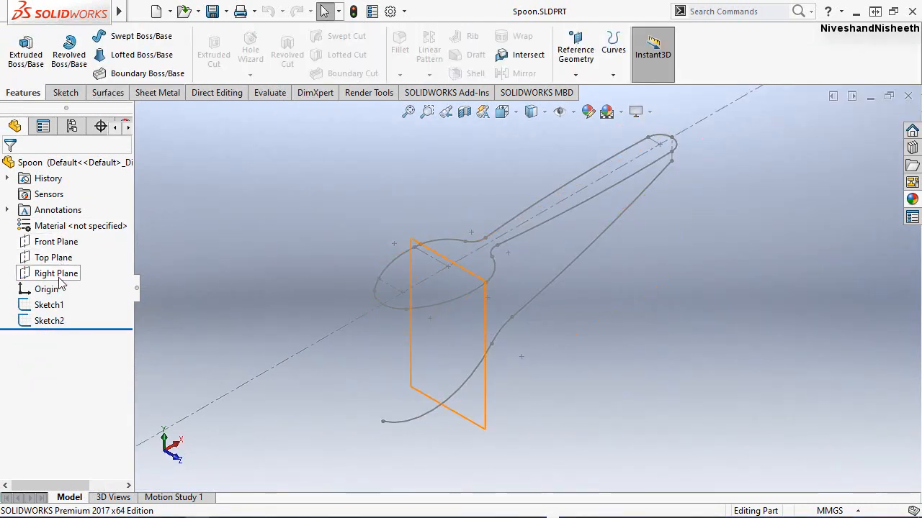
click(58, 274)
click(71, 257)
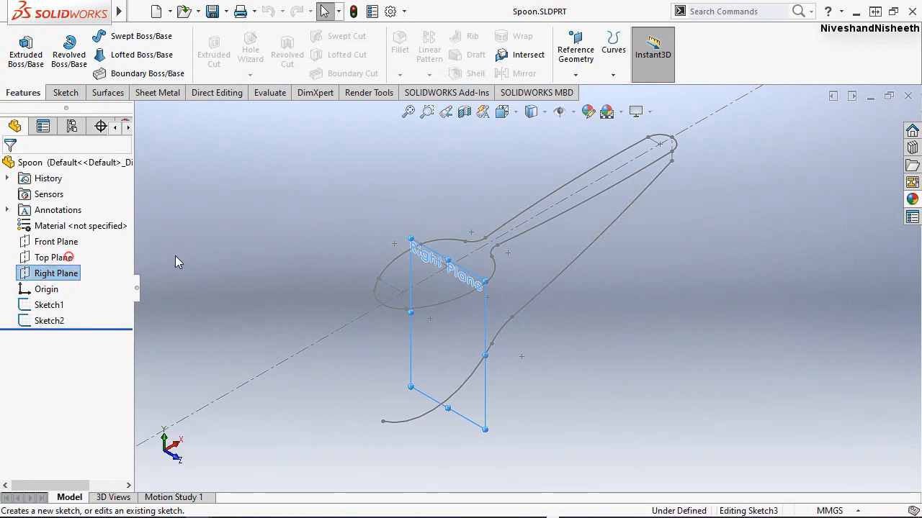
click(520, 115)
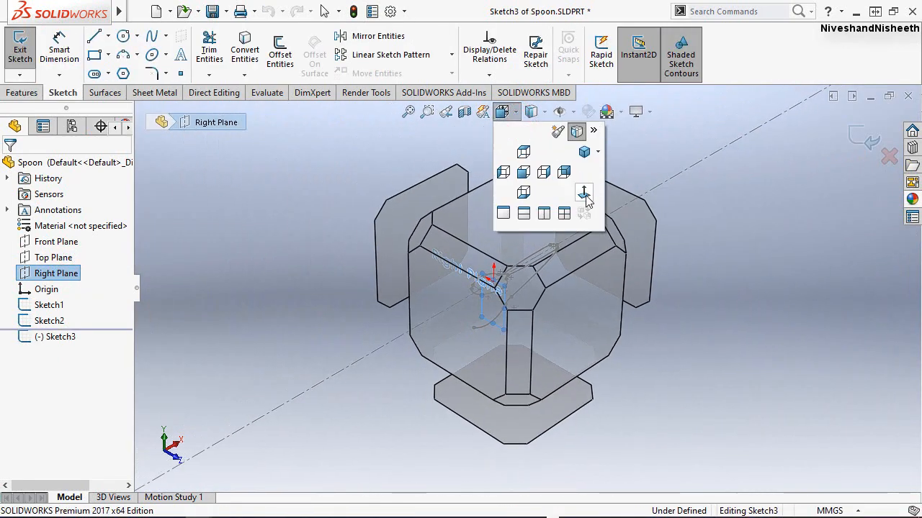
click(585, 194)
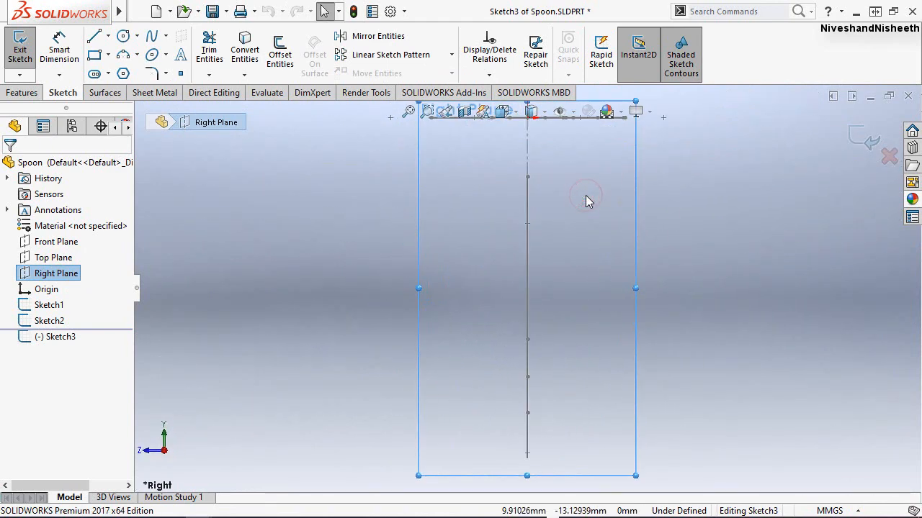
Sketch a downward-bulging three-point arc about 22 mm wide, with a radius of about 13 mm, centred across the vertical line.
click(122, 60)
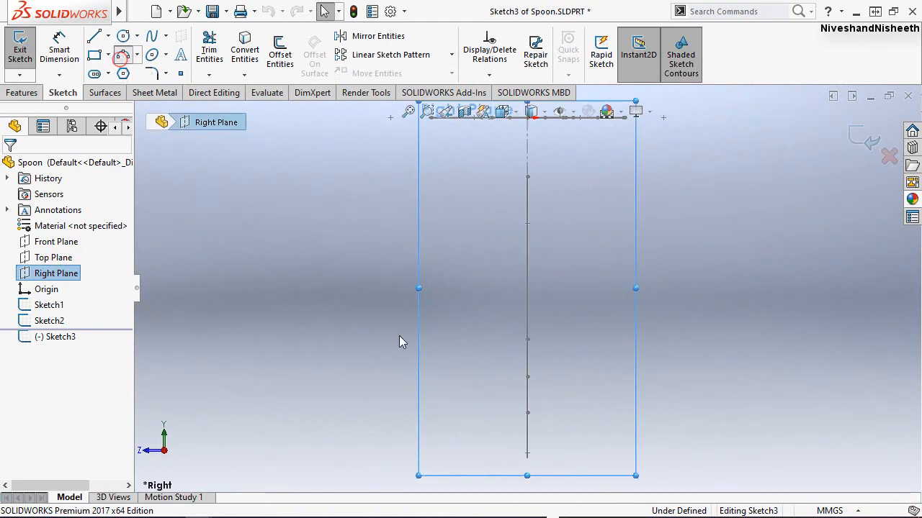
click(461, 338)
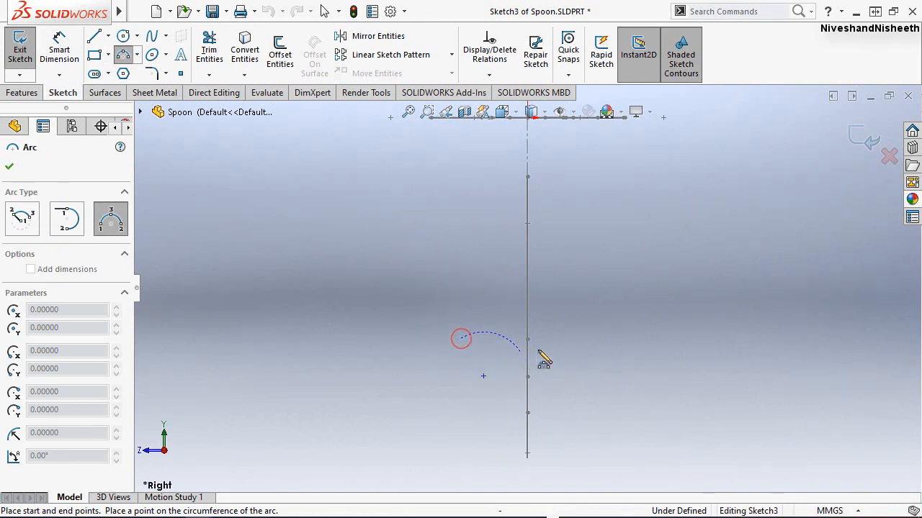
click(591, 337)
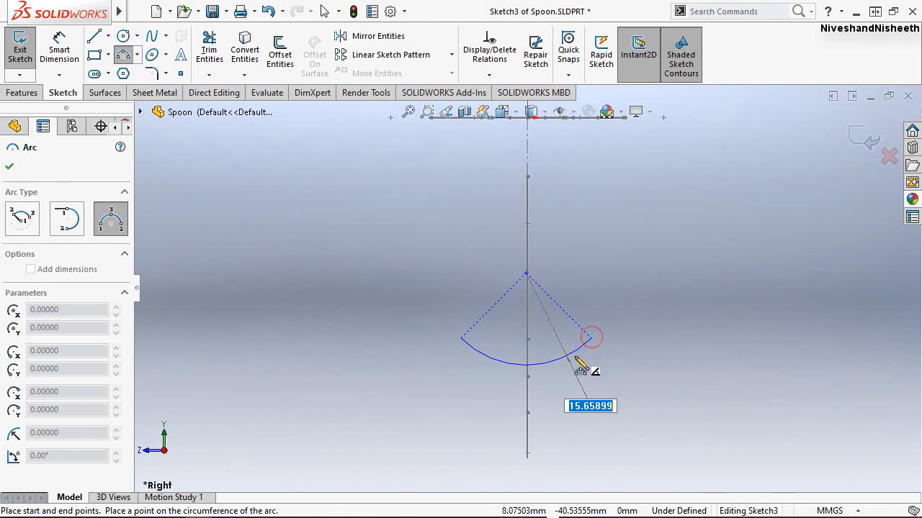
click(573, 365)
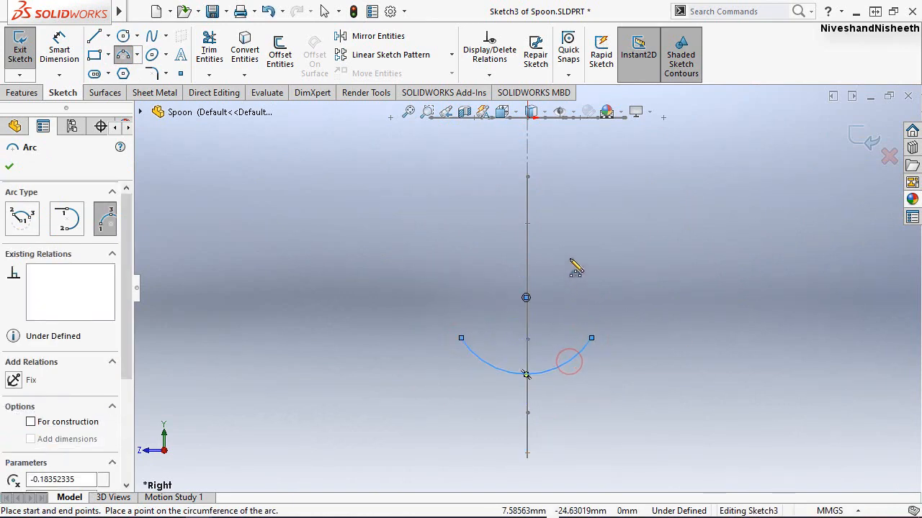
key(Escape)
key(Escape)
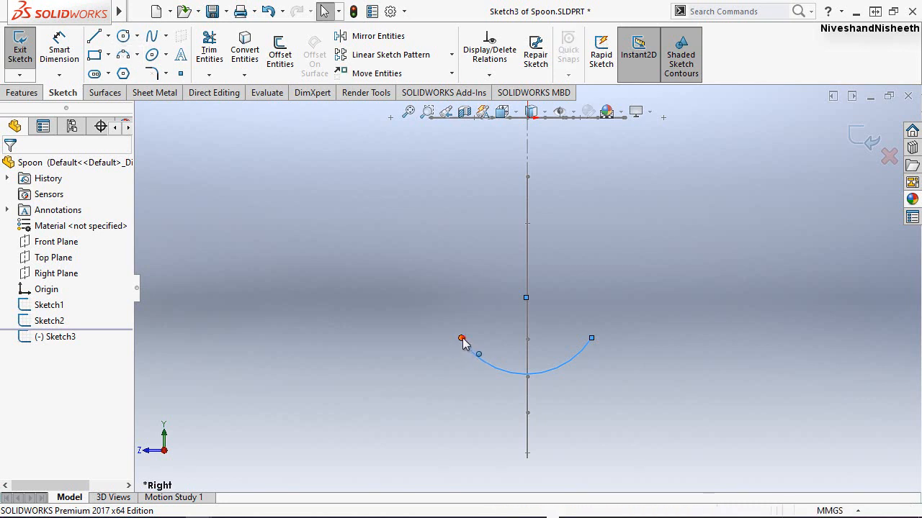
Add a horizontal relation between the two endpoints of the arc.
click(606, 339)
click(593, 340)
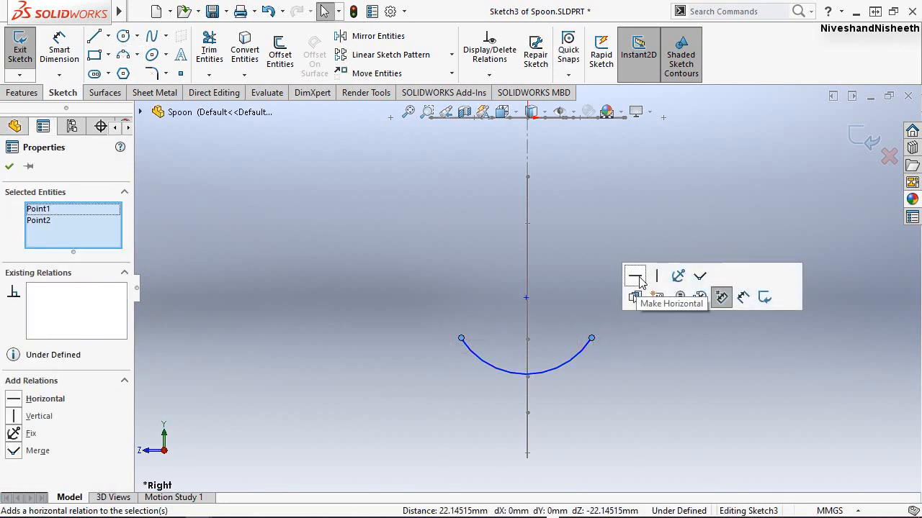
click(604, 247)
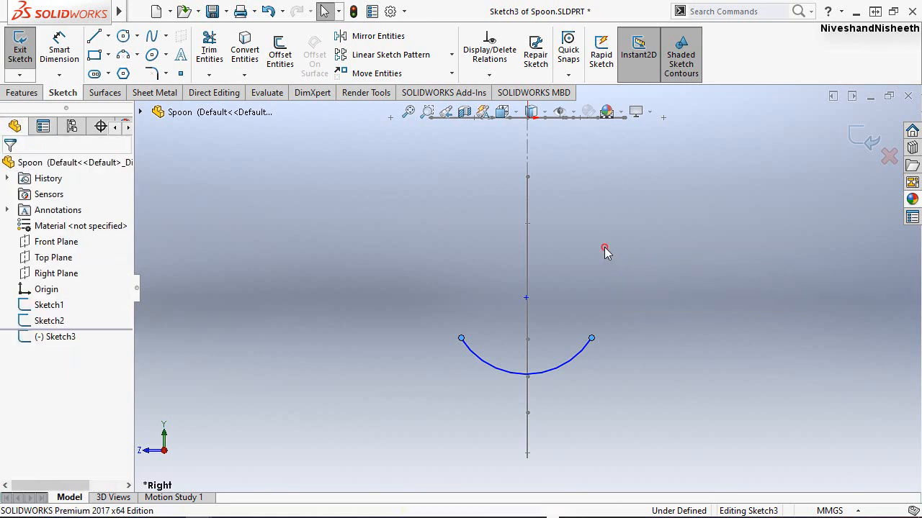
Dimension the arc's radius as 30 mm.
right_drag(601, 210, 627, 161)
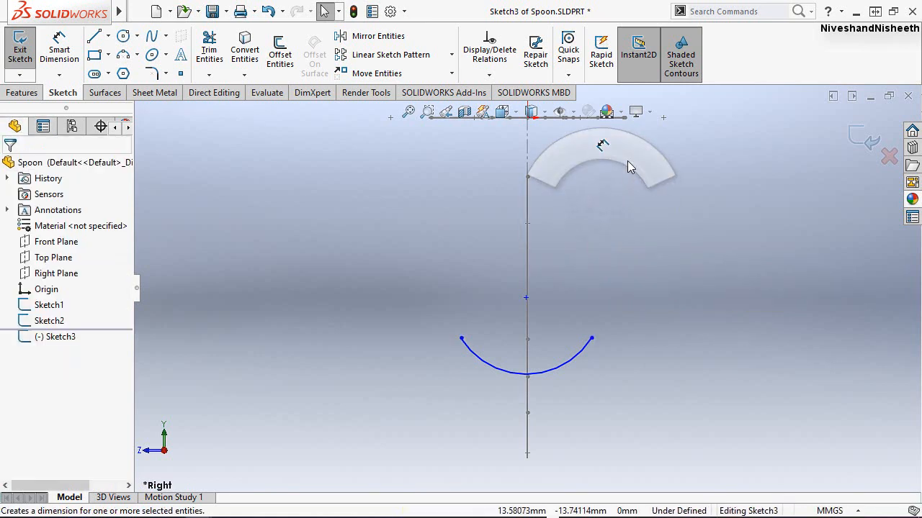
click(561, 401)
click(561, 404)
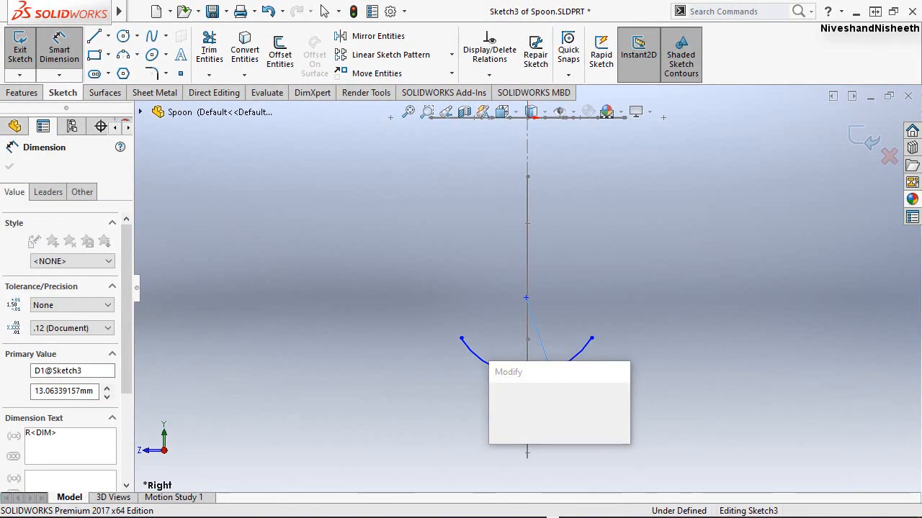
text(30)
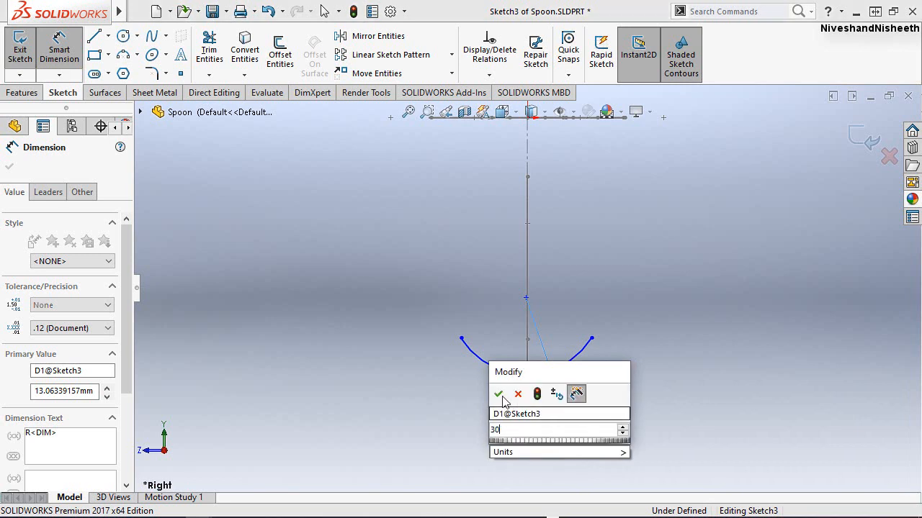
key(Return)
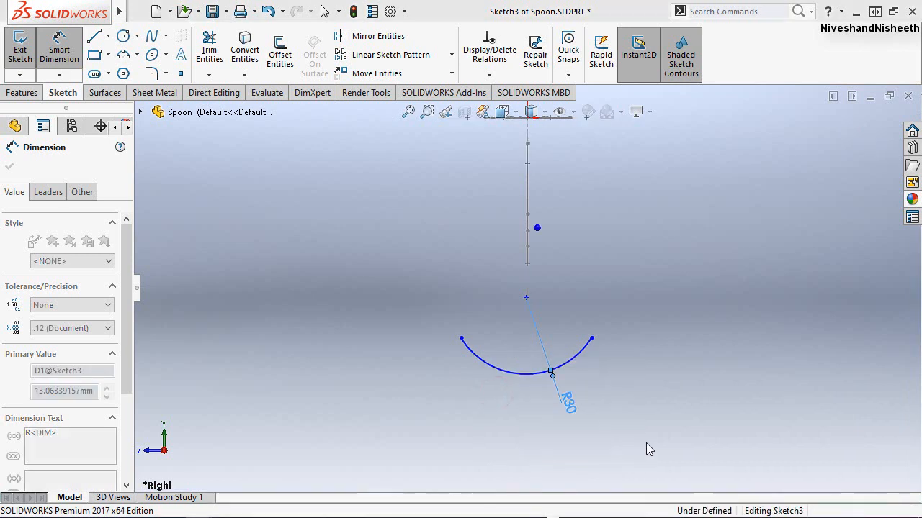
click(635, 415)
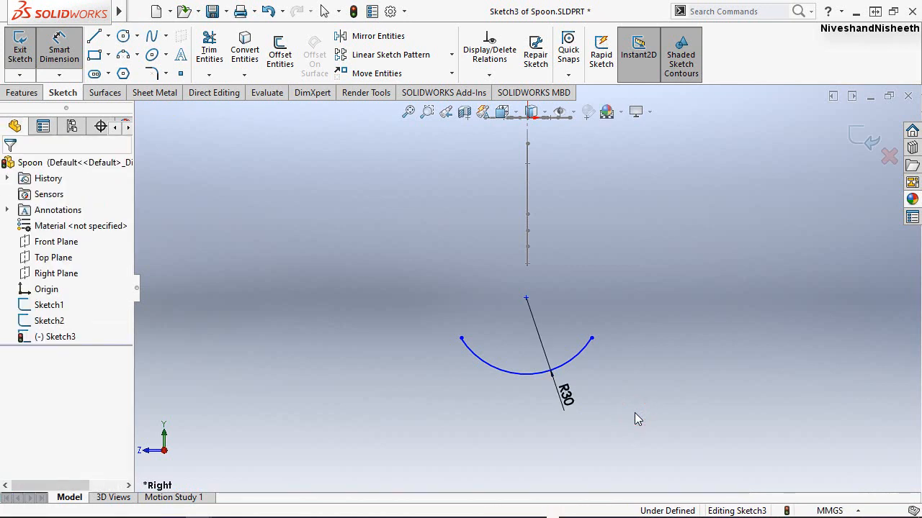
key(Escape)
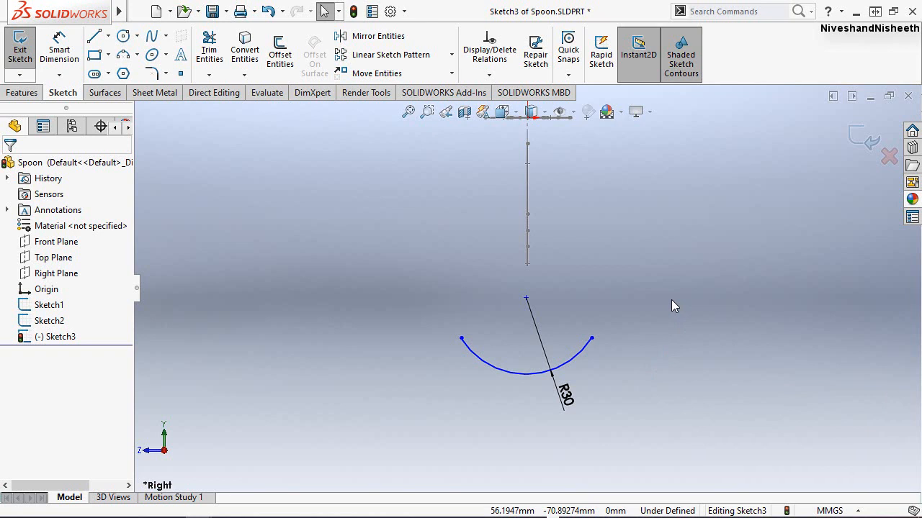
Try reshaping the 30 mm radius arc freehand and undo the change.
mouse_move(671, 301)
middle_down()
mouse_move(638, 333)
mouse_move(691, 314)
mouse_move(734, 329)
mouse_move(757, 370)
mouse_move(864, 351)
mouse_move(819, 345)
mouse_move(811, 451)
middle_up()
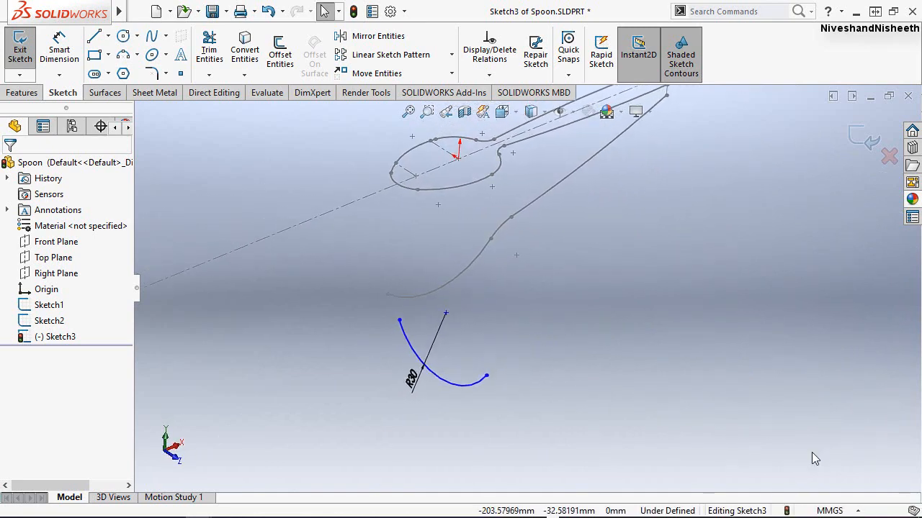
scroll(556, 427, down, 2)
scroll(507, 484, up, 4)
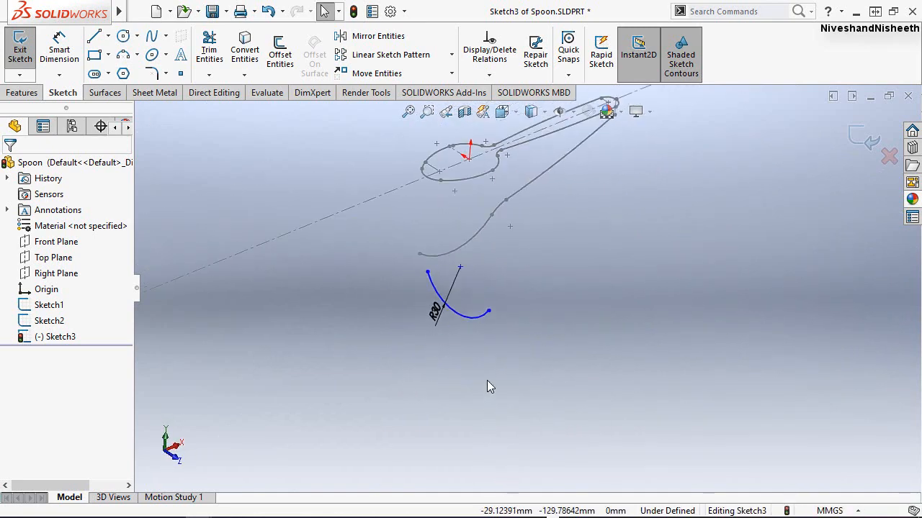
scroll(530, 147, down, 2)
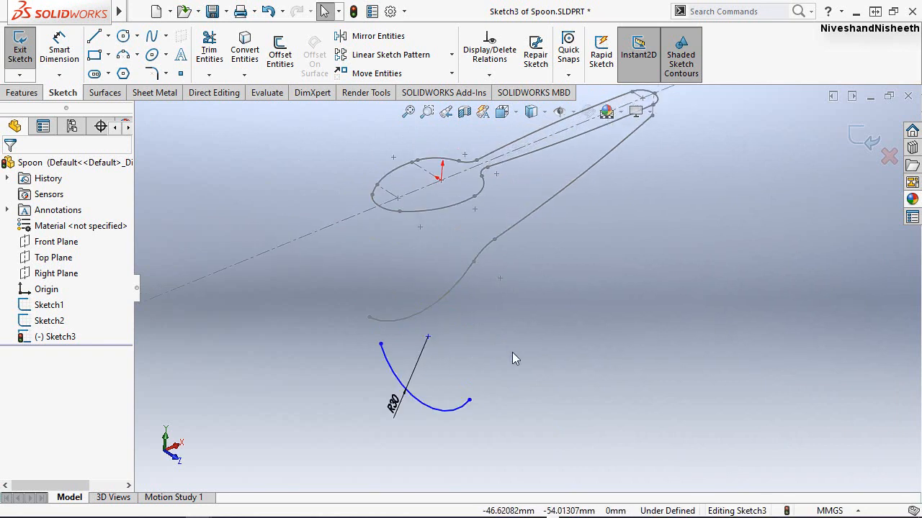
click(429, 425)
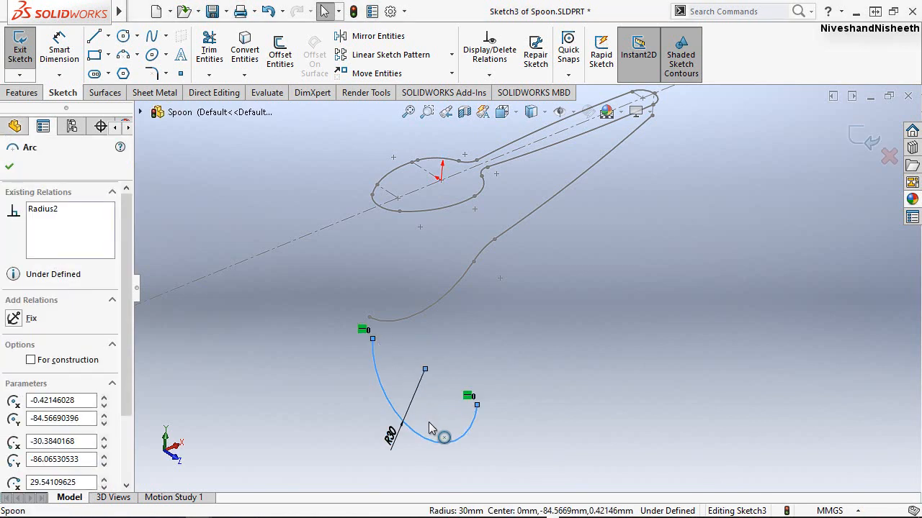
key(ctrl+z)
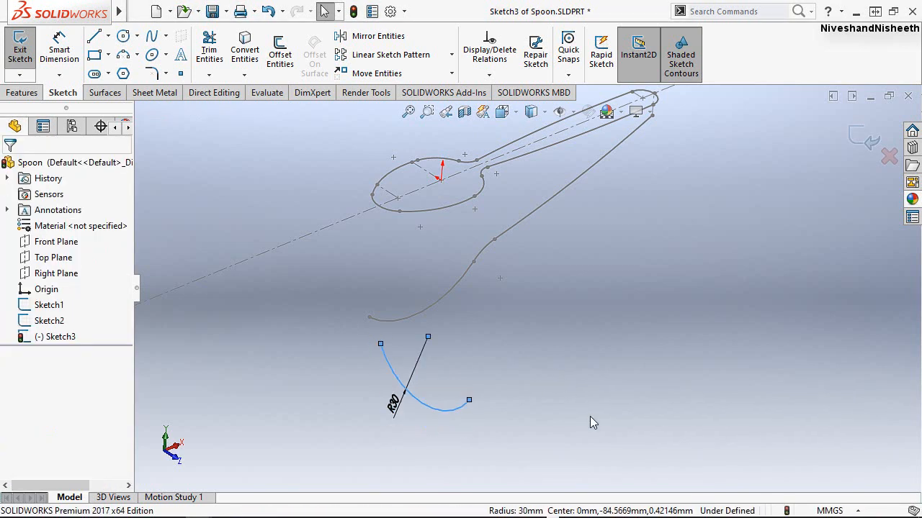
click(590, 417)
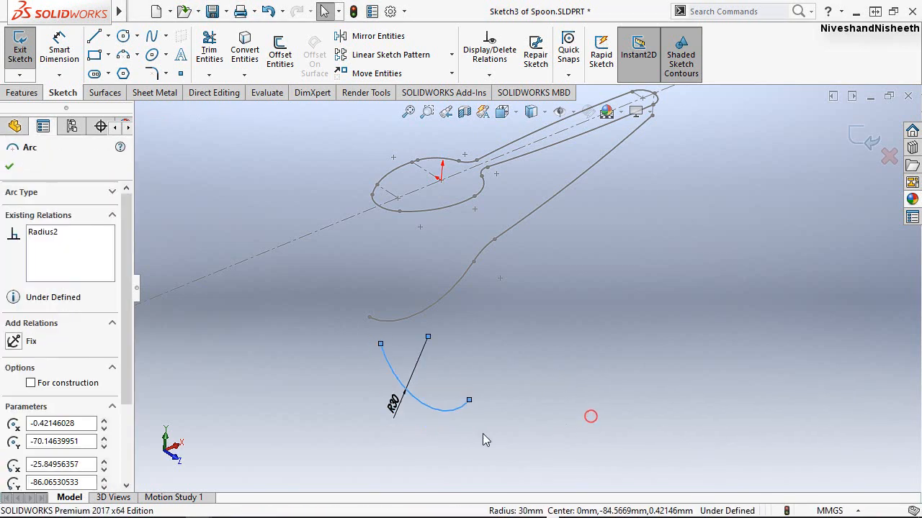
Add a pierce relation between the arc's midpoint and the bowl curve of the spoon's side profile in Sketch2.
click(425, 406)
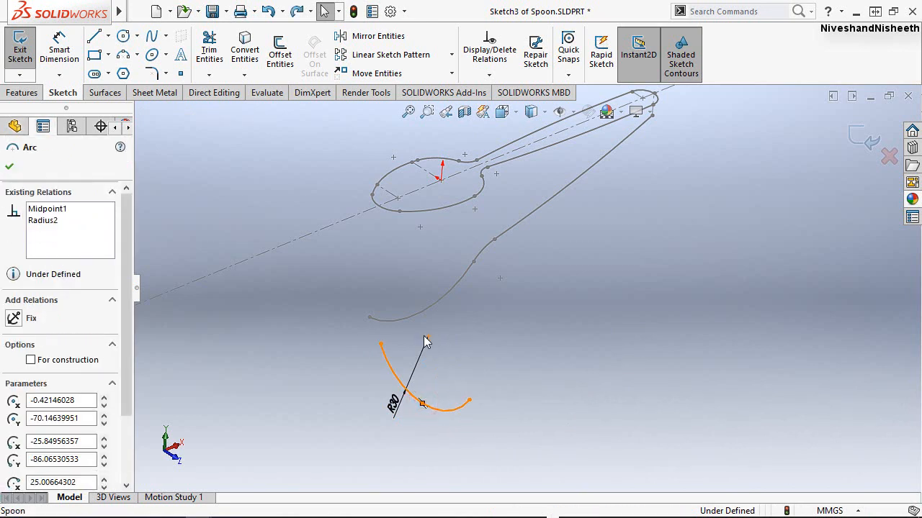
click(405, 324)
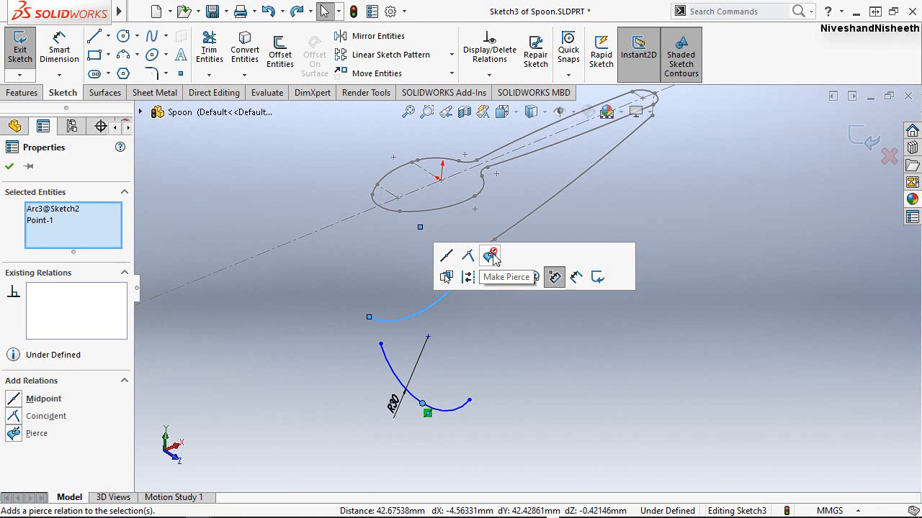
click(493, 257)
click(527, 326)
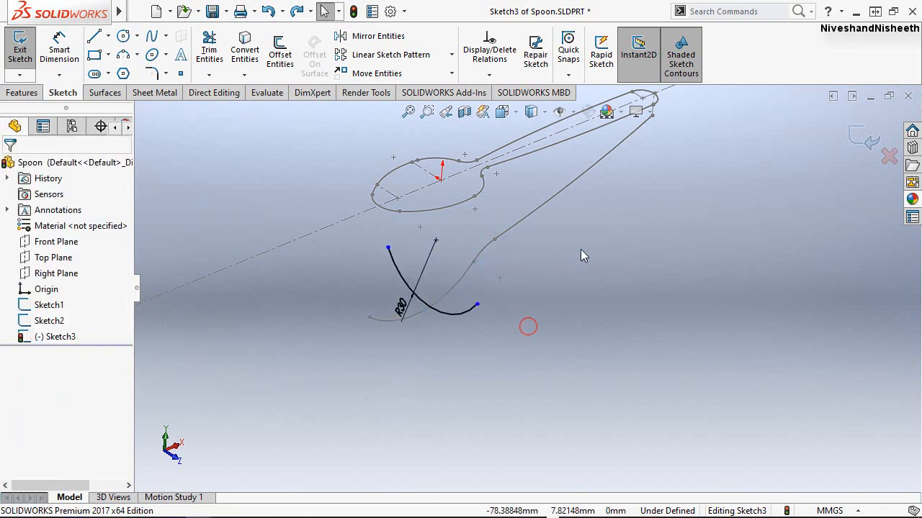
Stretch the arc's ends beyond both sides of the spoon bowl outline and check its span from the top view.
drag(488, 312, 510, 303)
click(626, 209)
mouse_move(628, 216)
middle_down()
mouse_move(590, 309)
mouse_move(596, 331)
middle_up()
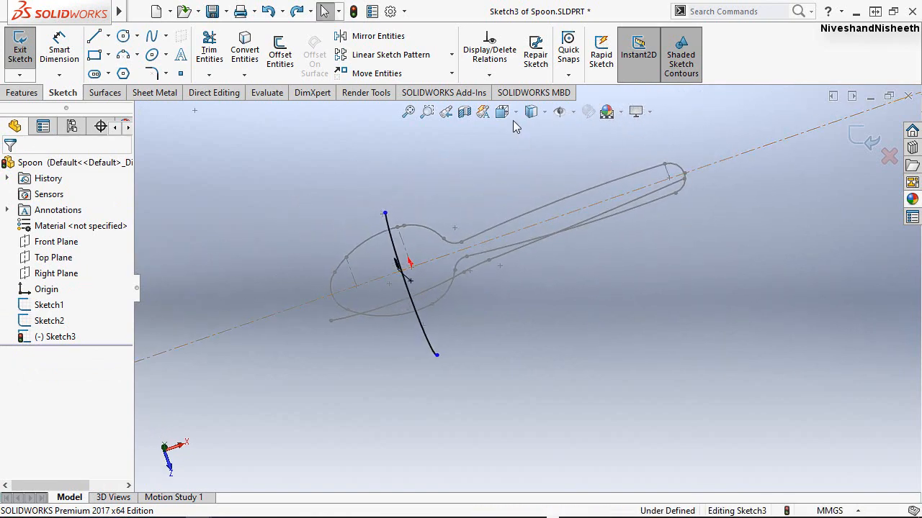
click(502, 112)
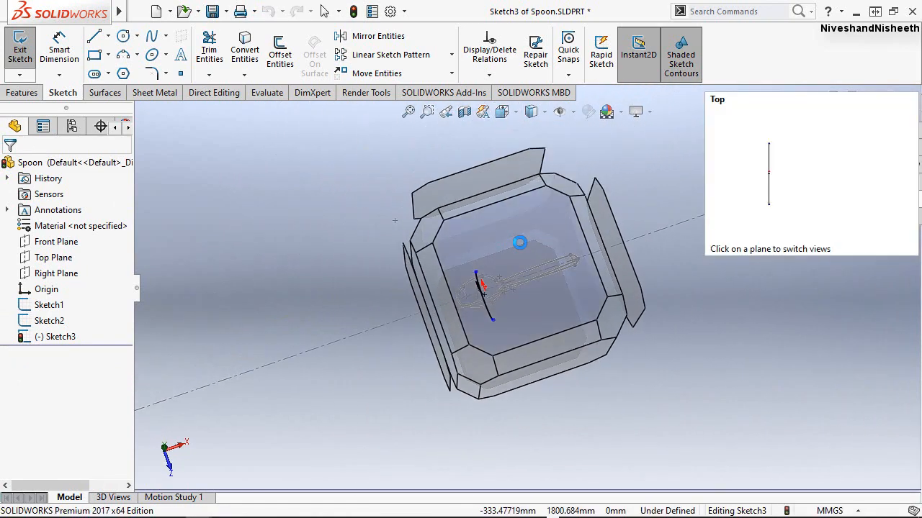
click(520, 244)
scroll(395, 238, down, 2)
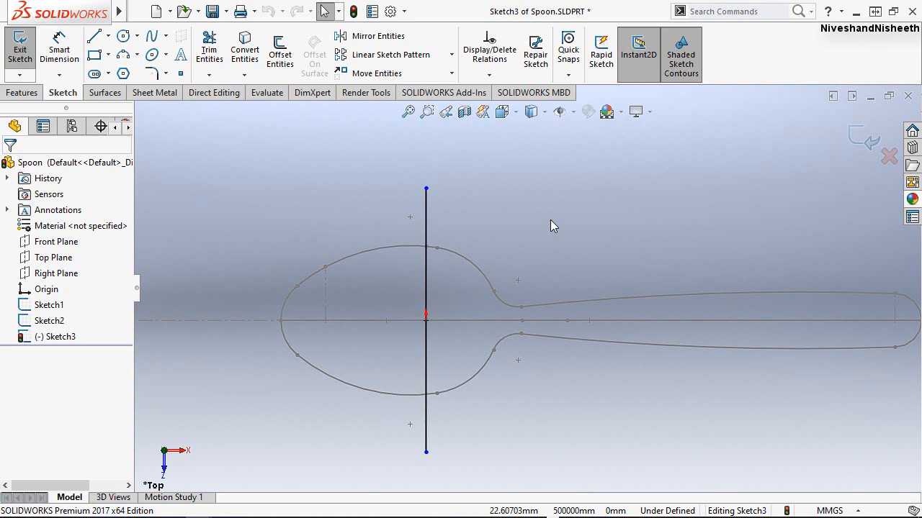
Return to the isometric view and finish the arc sketch.
click(502, 112)
click(595, 155)
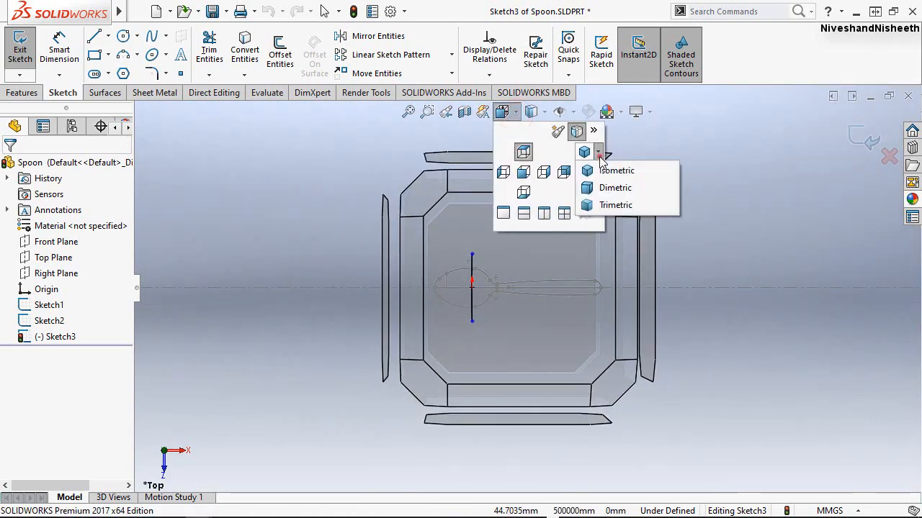
click(611, 170)
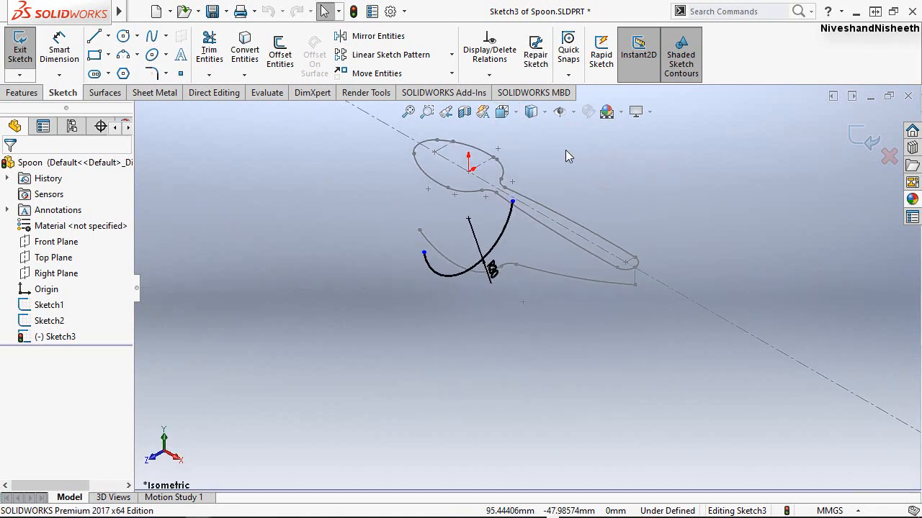
click(20, 51)
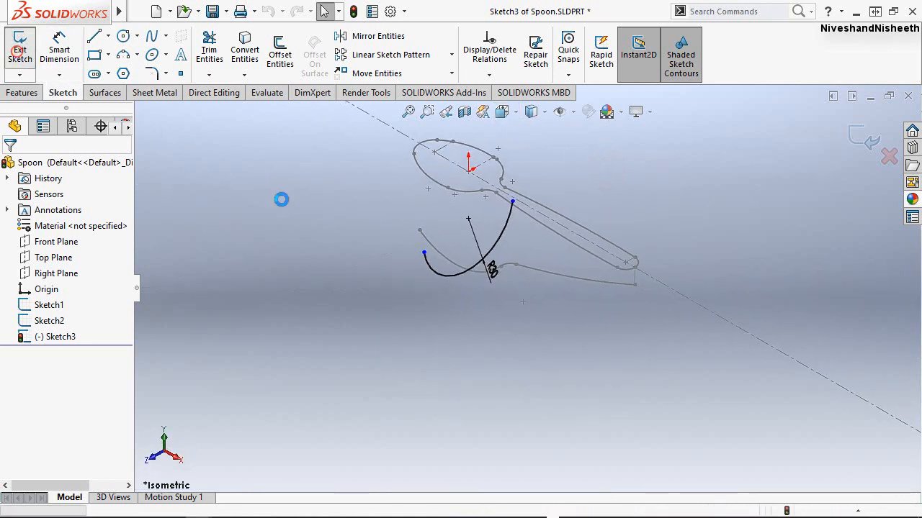
click(747, 218)
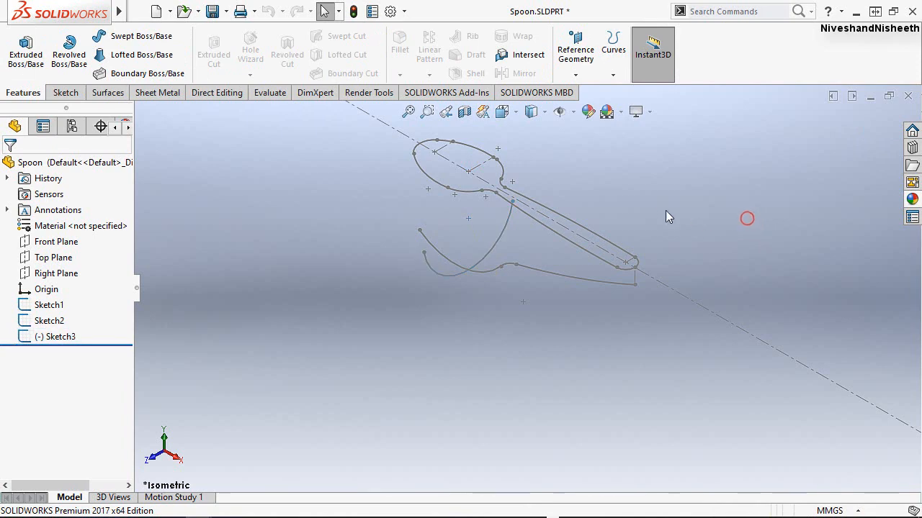
click(658, 204)
Create a reference plane parallel to the Right Plane through the side-profile point where the neck arc meets the handle curve.
click(518, 114)
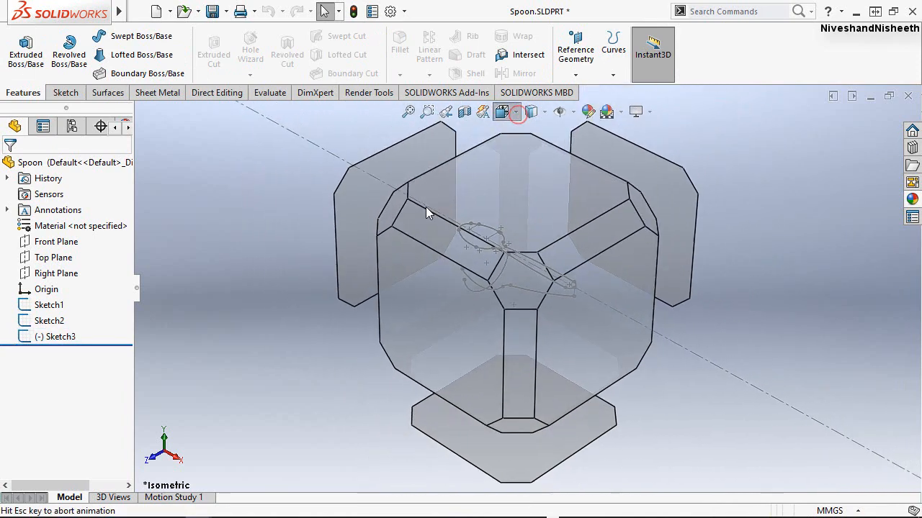
click(420, 237)
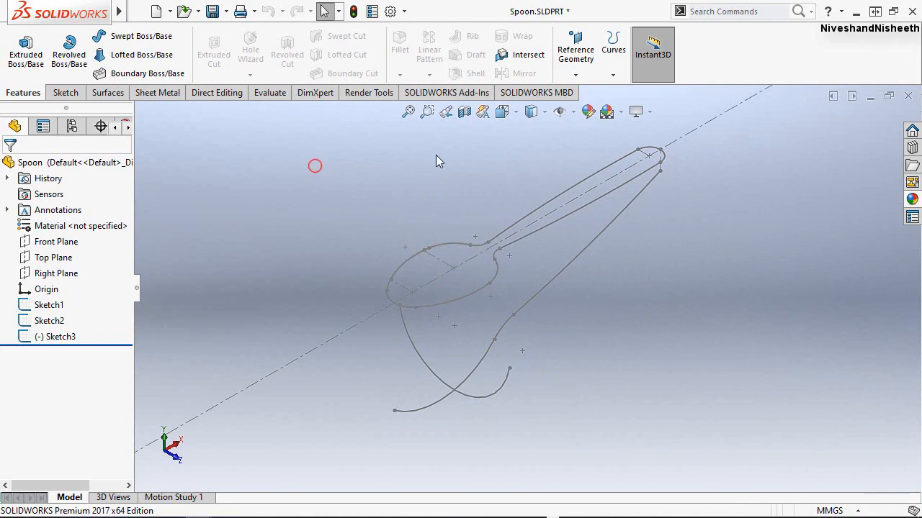
click(575, 74)
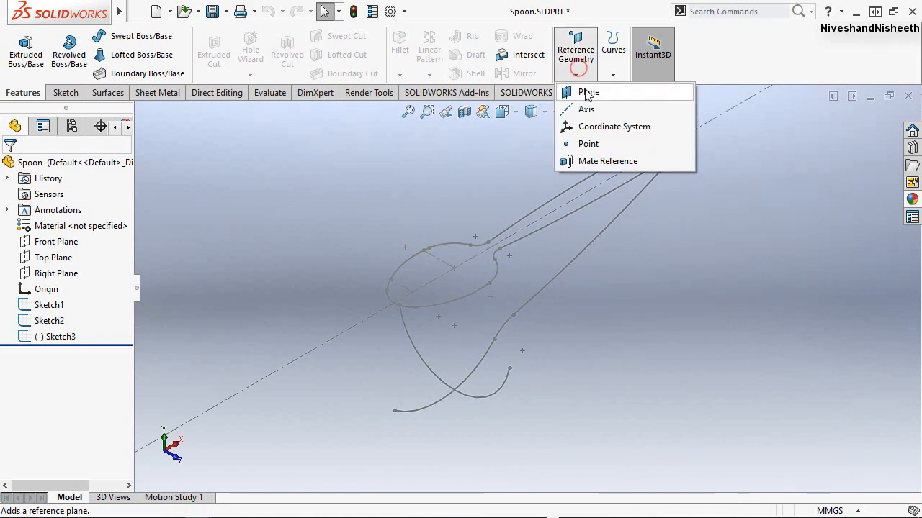
click(585, 92)
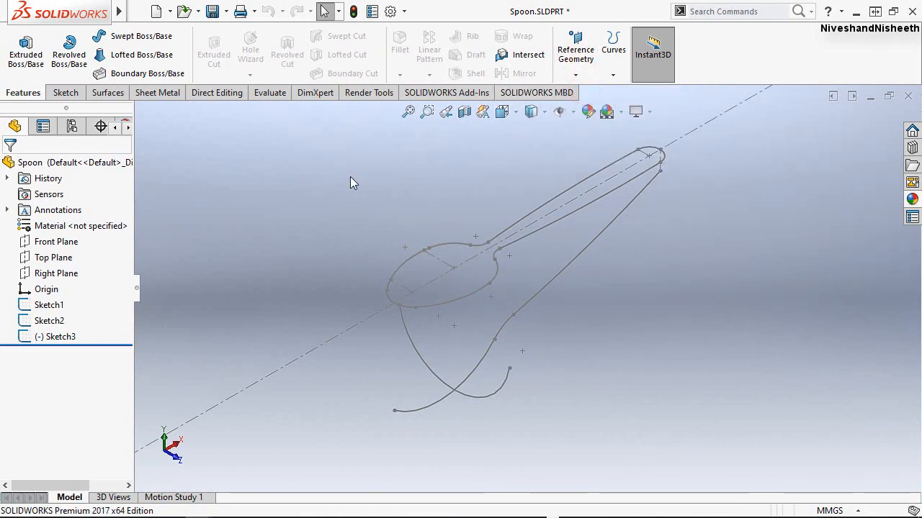
click(514, 317)
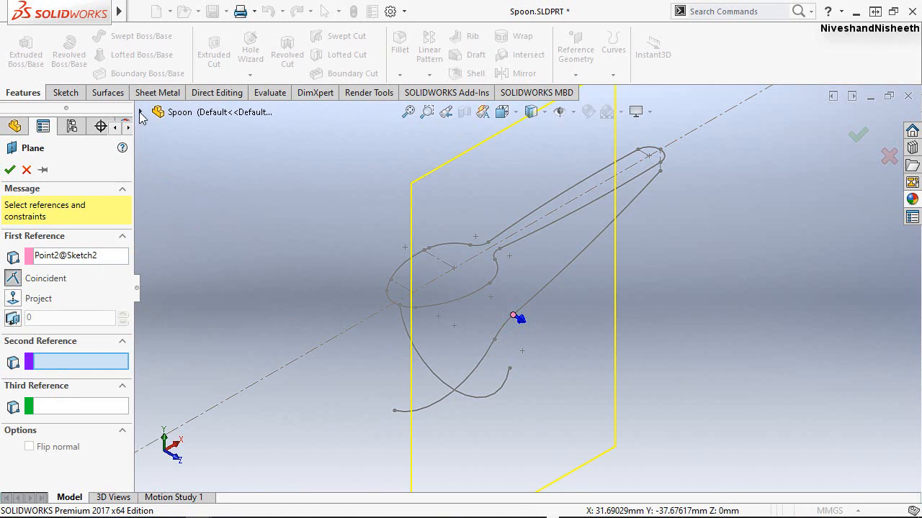
click(141, 113)
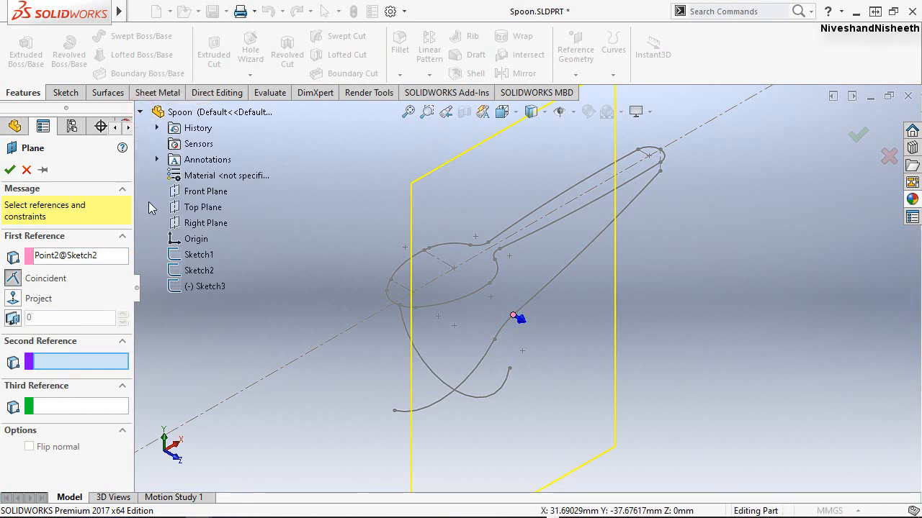
click(190, 228)
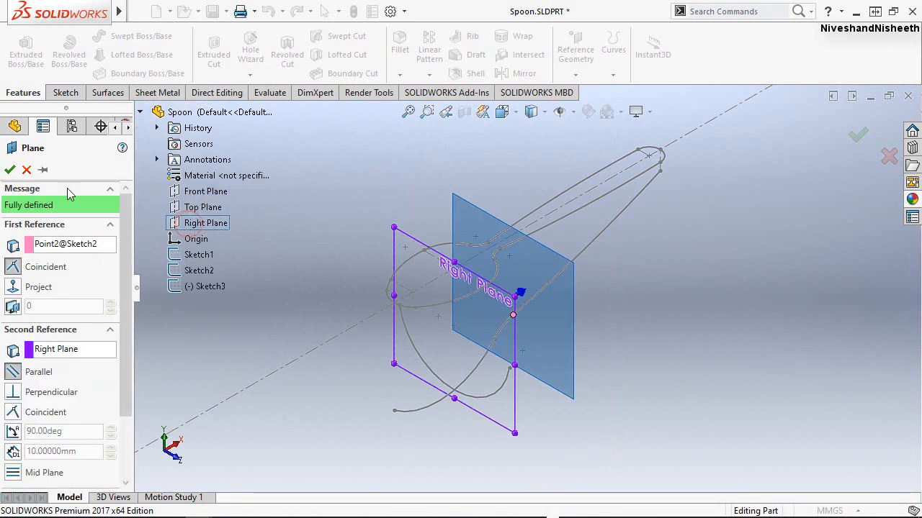
click(9, 170)
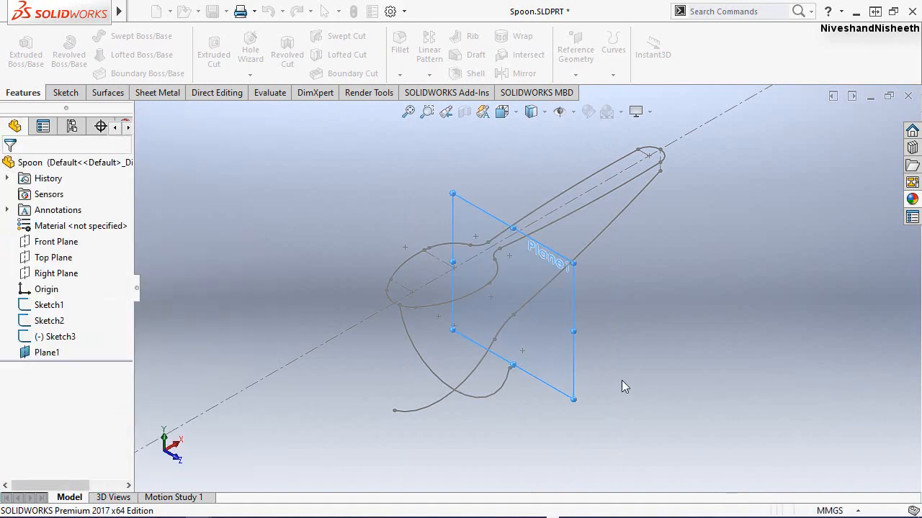
Start a new sketch on Plane1 and orient the view normal to it.
mouse_move(623, 386)
middle_down()
mouse_move(545, 309)
mouse_move(531, 309)
mouse_move(586, 341)
mouse_move(635, 317)
middle_up()
click(635, 317)
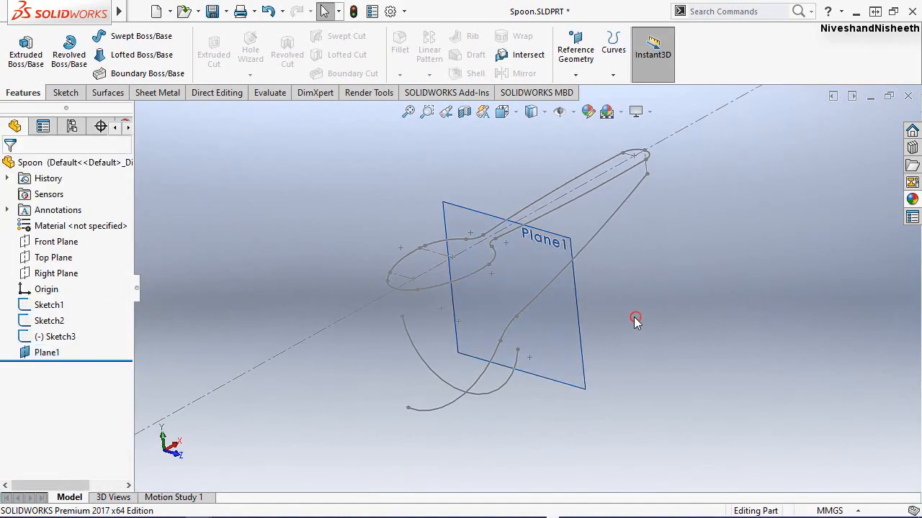
click(65, 93)
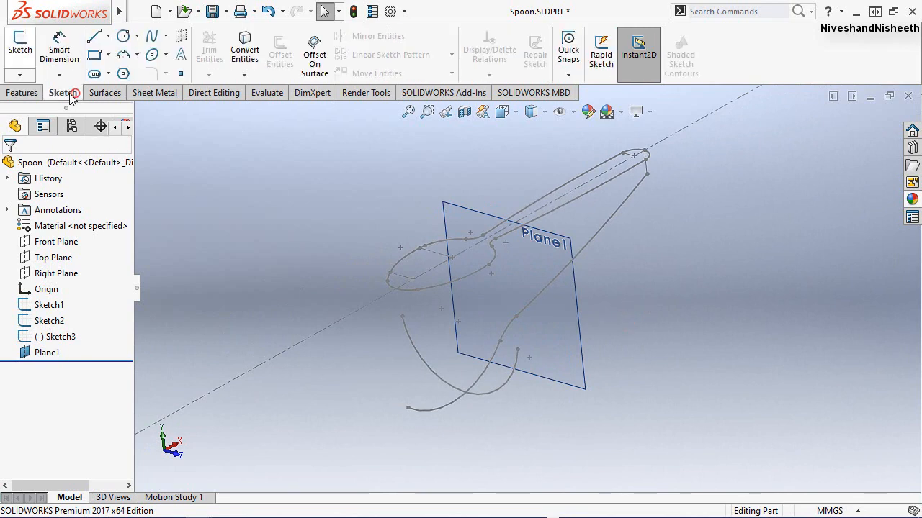
click(22, 50)
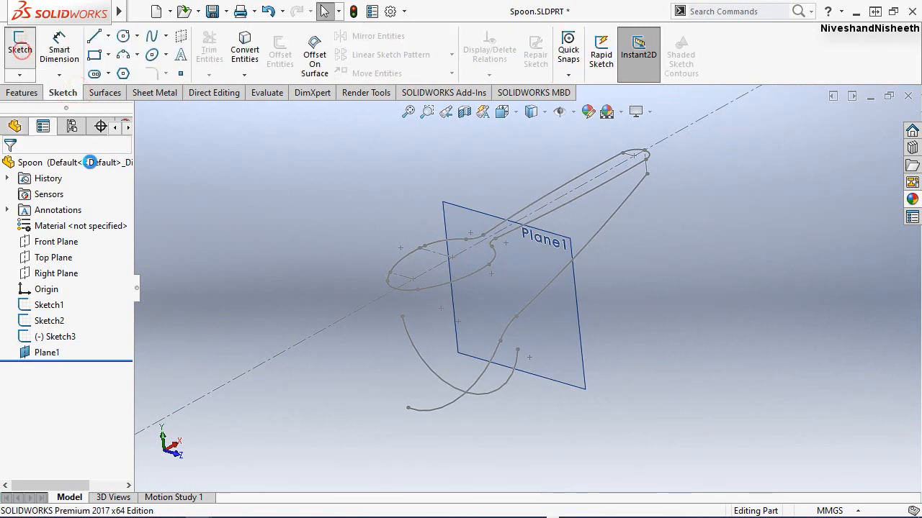
click(572, 364)
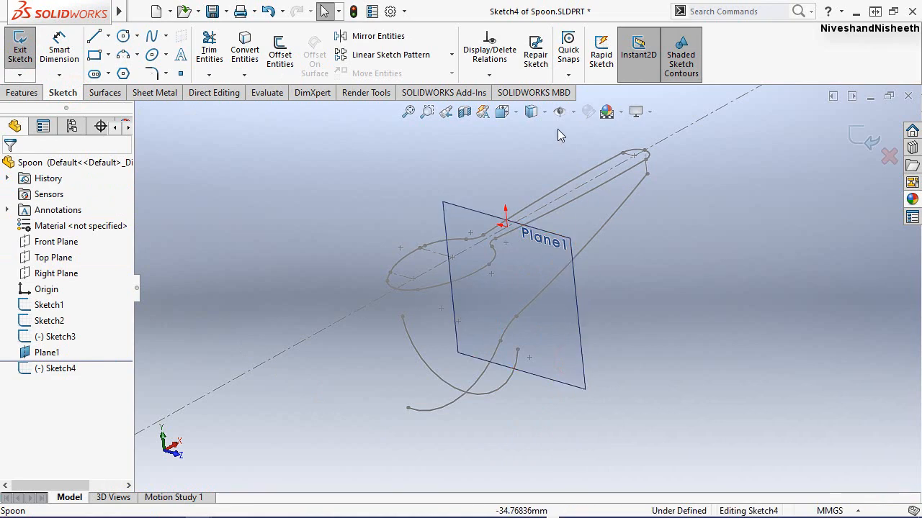
click(516, 112)
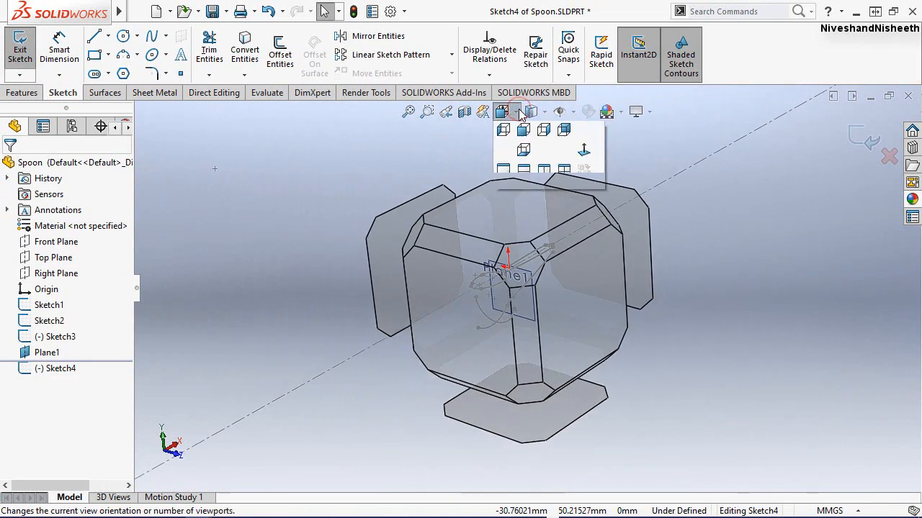
click(584, 195)
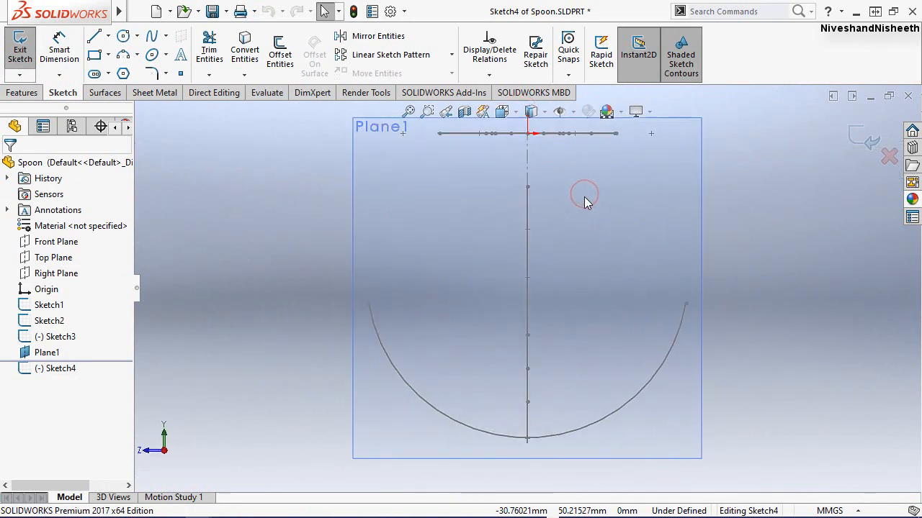
Draw a shallow downward-bulging three-point arc across the vertical centreline, with its ends about 32.6 mm apart.
click(124, 58)
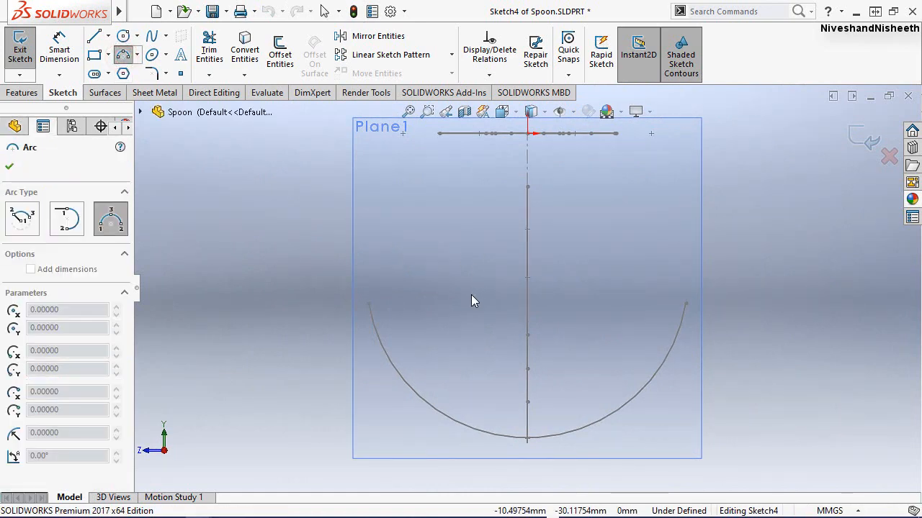
click(425, 314)
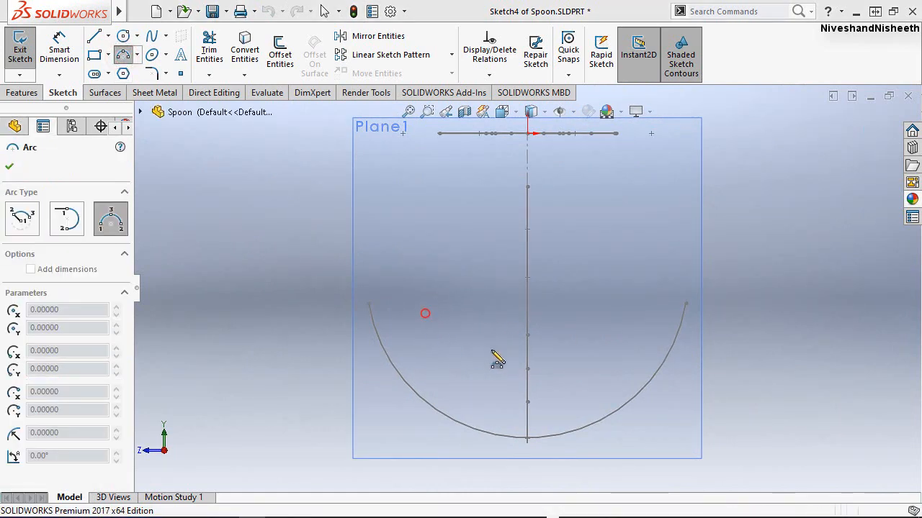
click(599, 312)
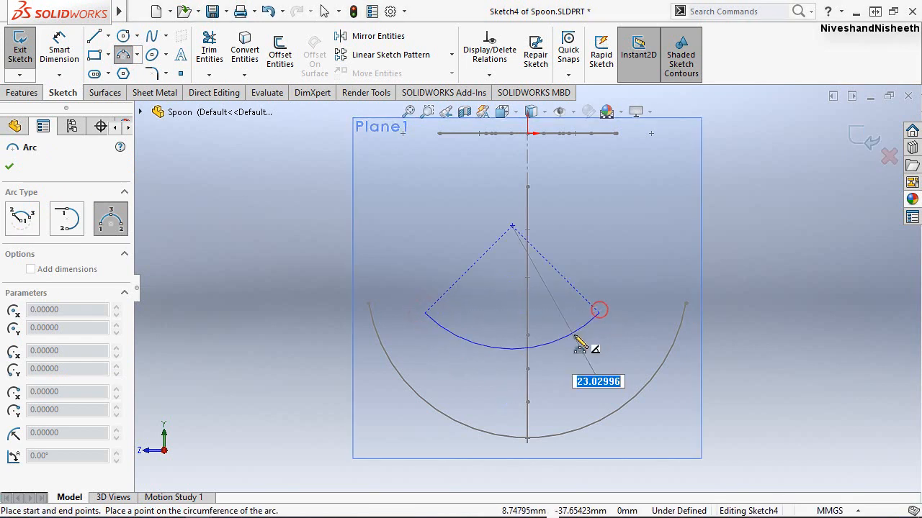
click(568, 328)
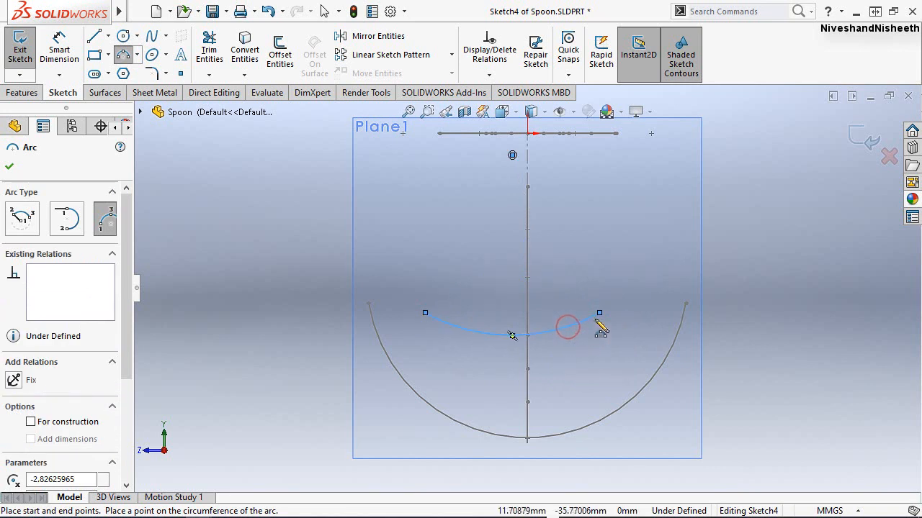
key(Escape)
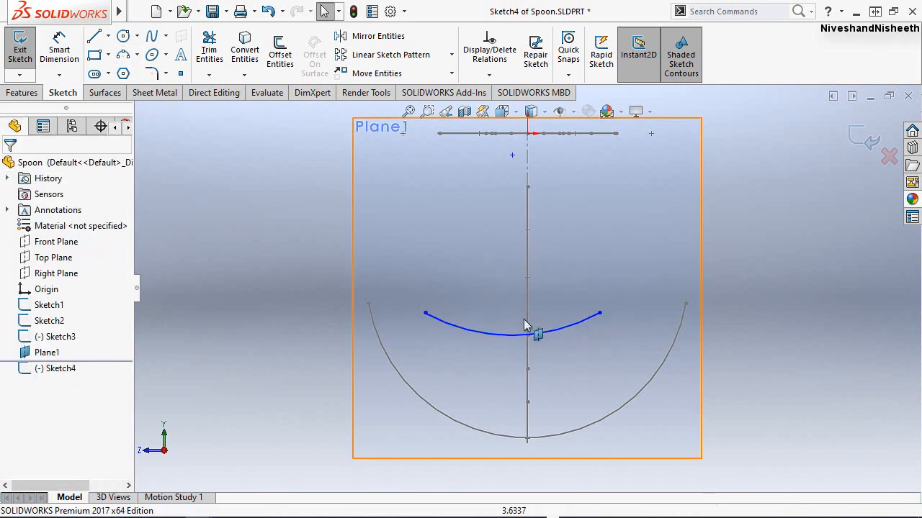
Add a horizontal relation between the two endpoints of the new arc.
click(425, 313)
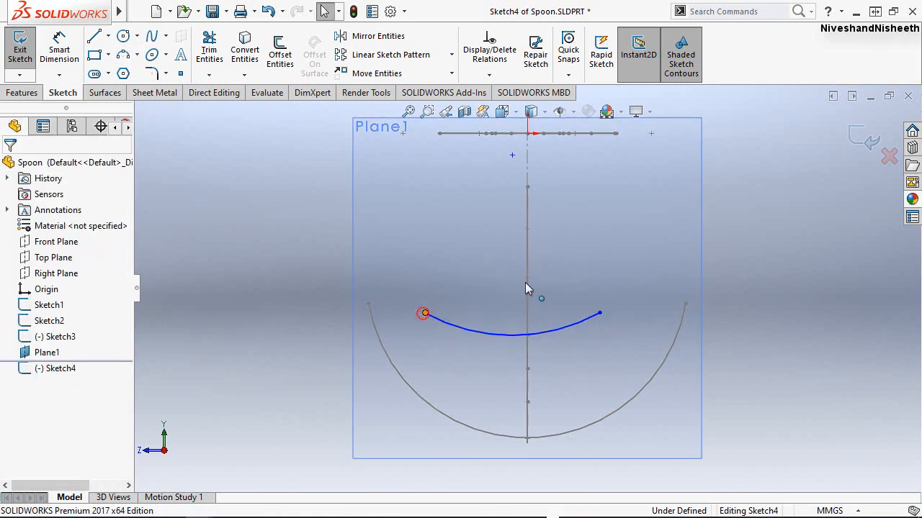
click(600, 315)
ctrl+click(599, 314)
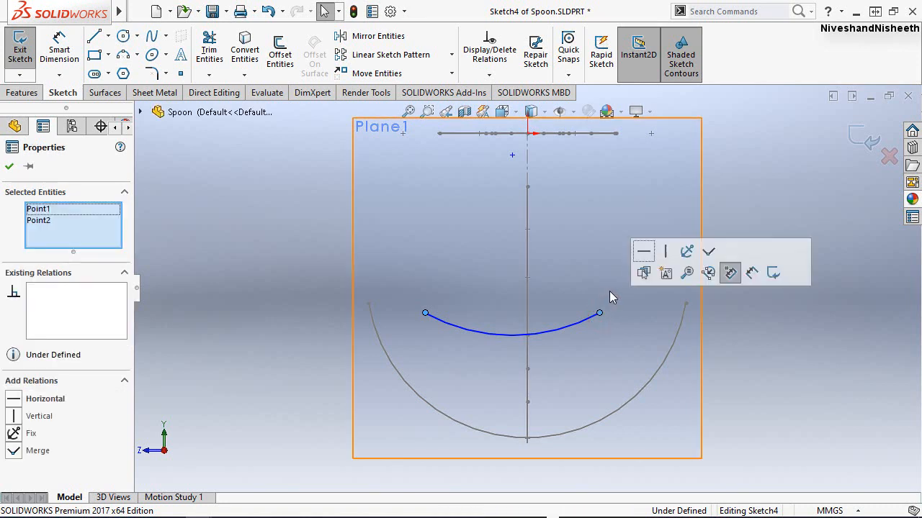
click(563, 269)
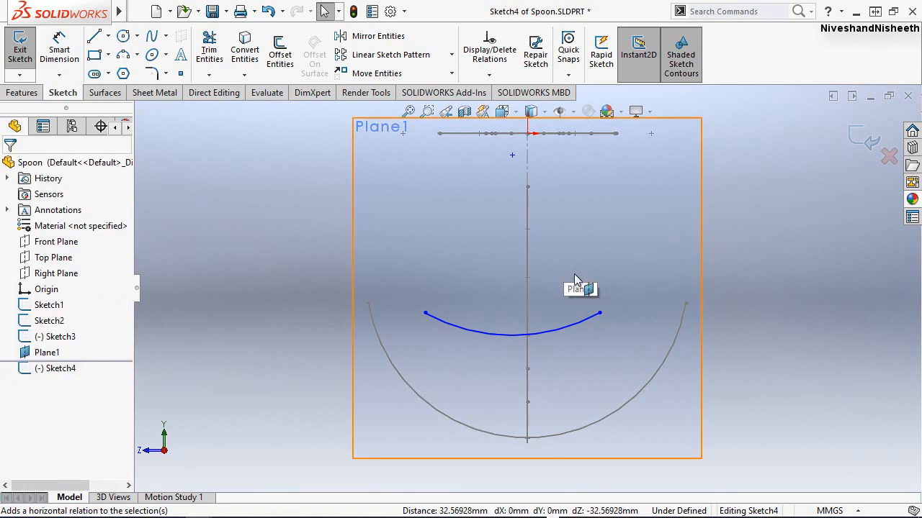
Dimension the new arc's radius and set it to 10 mm.
click(60, 51)
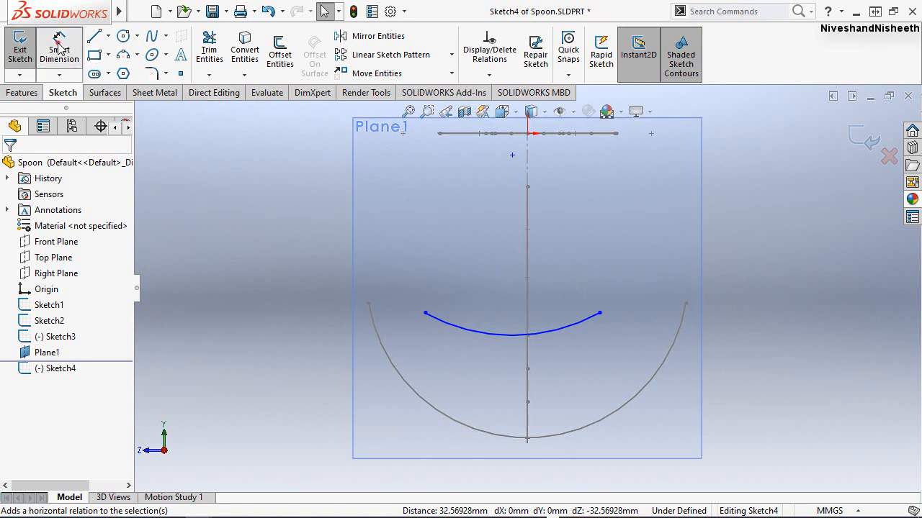
click(548, 333)
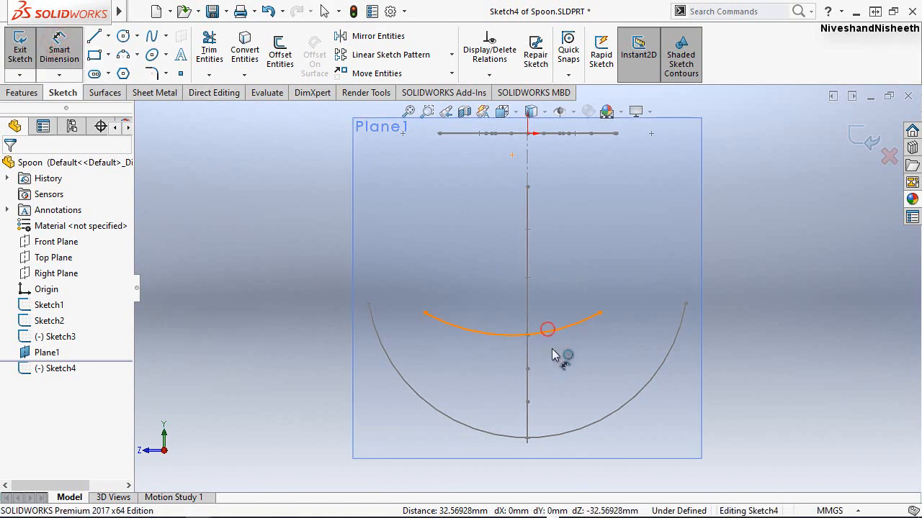
click(566, 369)
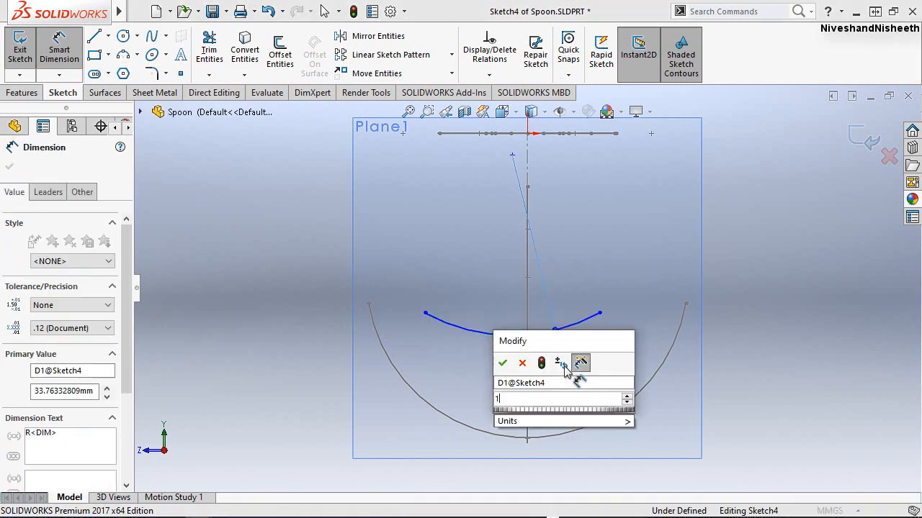
text(10)
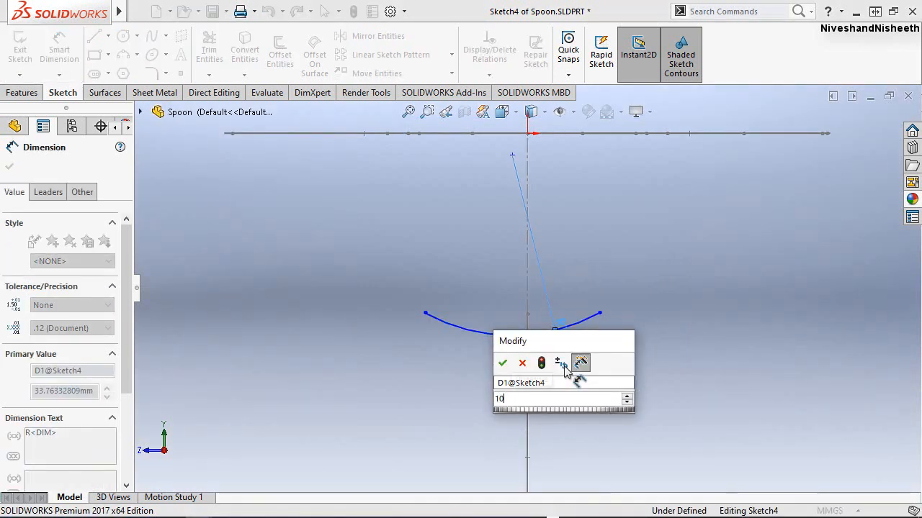
key(Return)
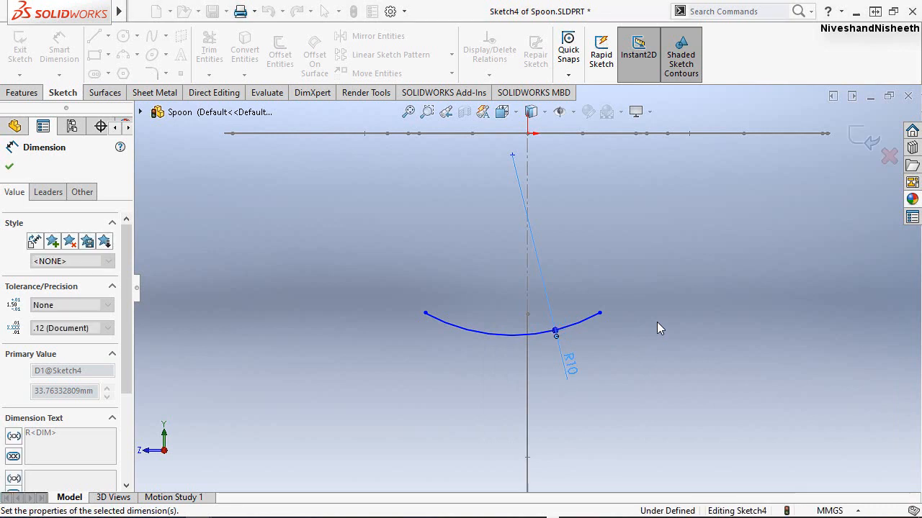
click(656, 323)
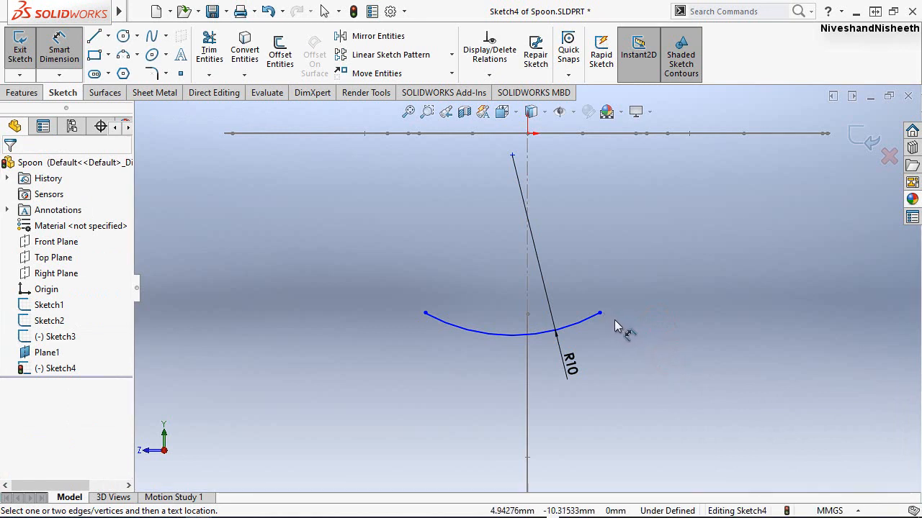
key(Escape)
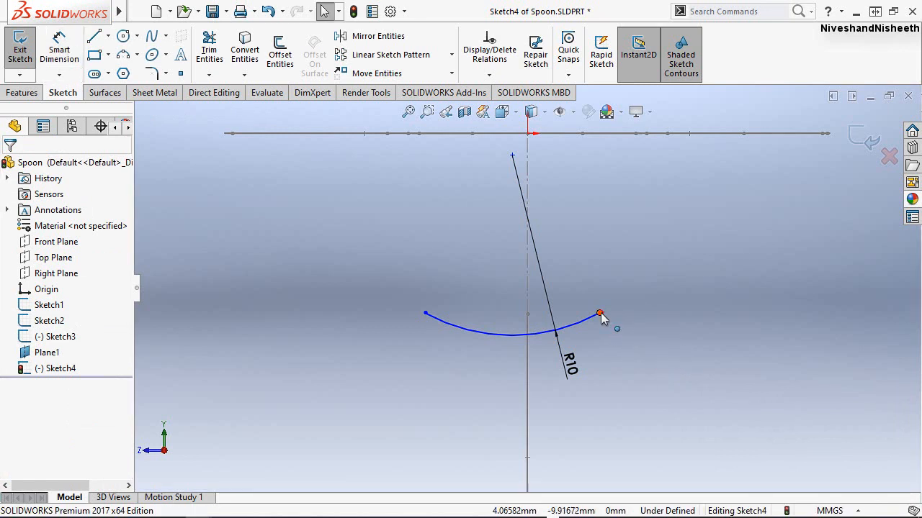
Widen the 10 mm radius arc by moving one endpoint outward to about X 8.2 mm, Y -10.1 mm.
drag(644, 317, 677, 318)
click(650, 257)
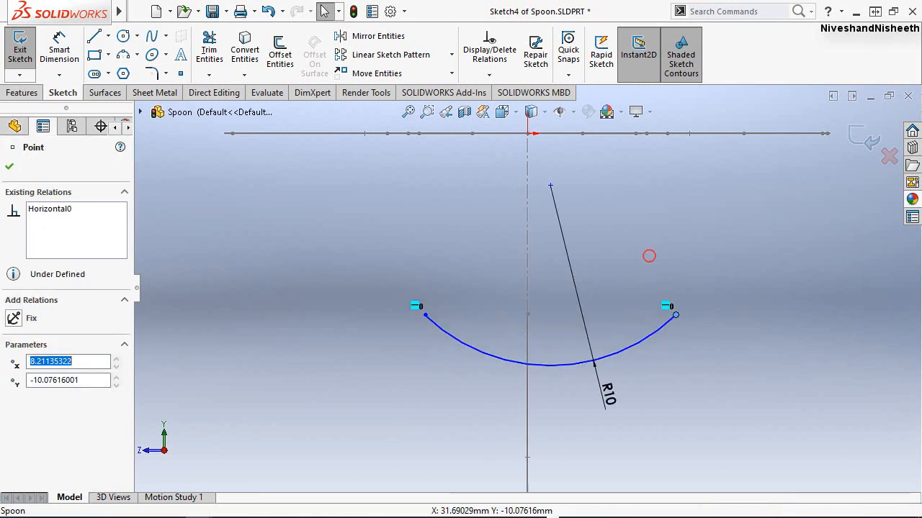
click(552, 367)
key(Escape)
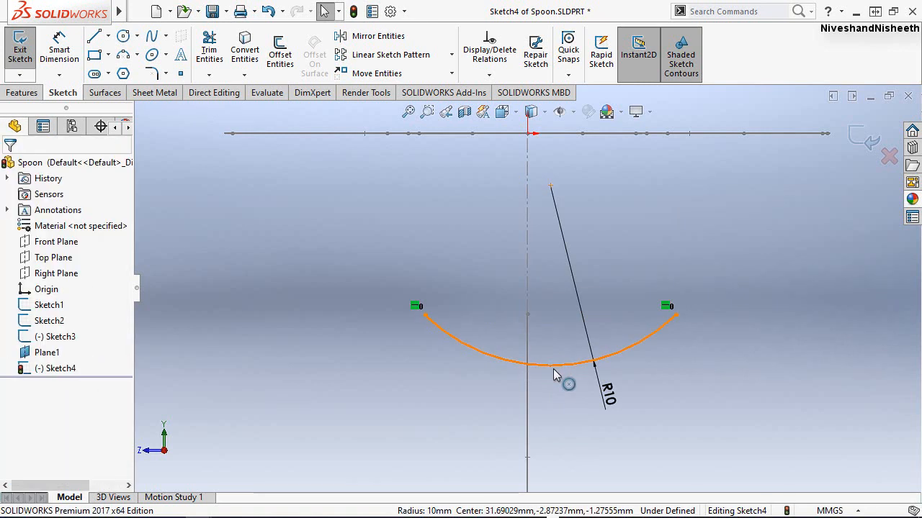
Add a Pierce relation between the midpoint of the 10 mm radius arc and the short neck arc of the side-profile curve.
click(551, 367)
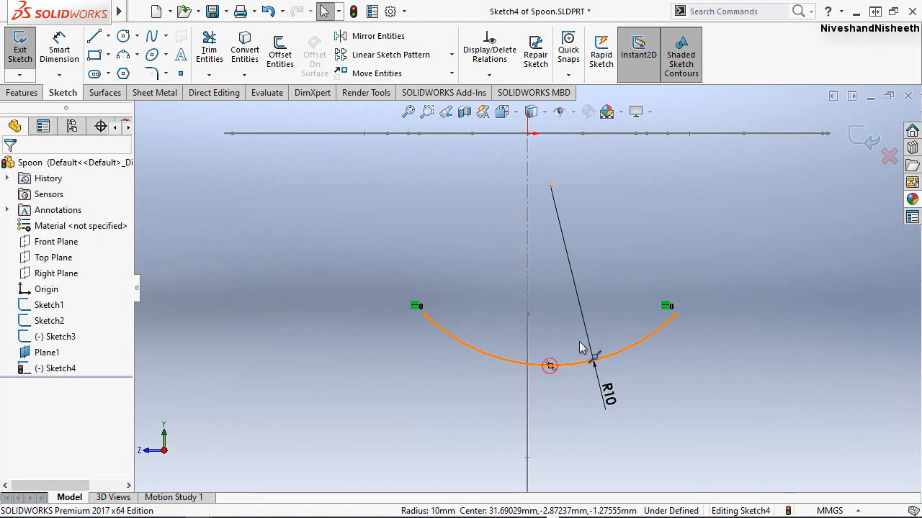
click(447, 112)
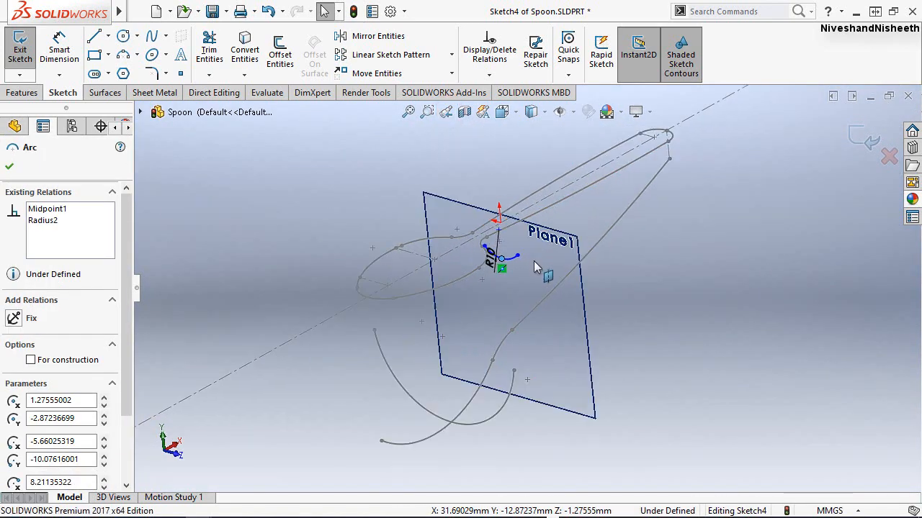
scroll(534, 265, down, 2)
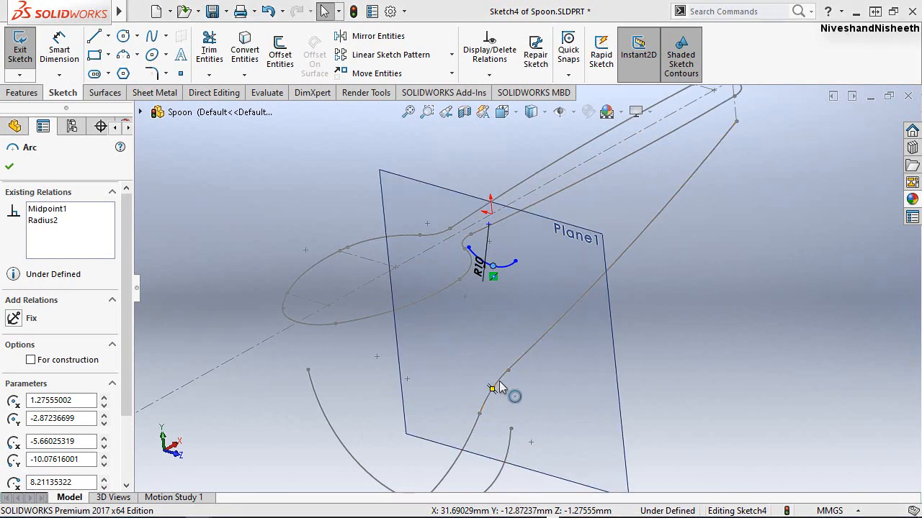
key(Escape)
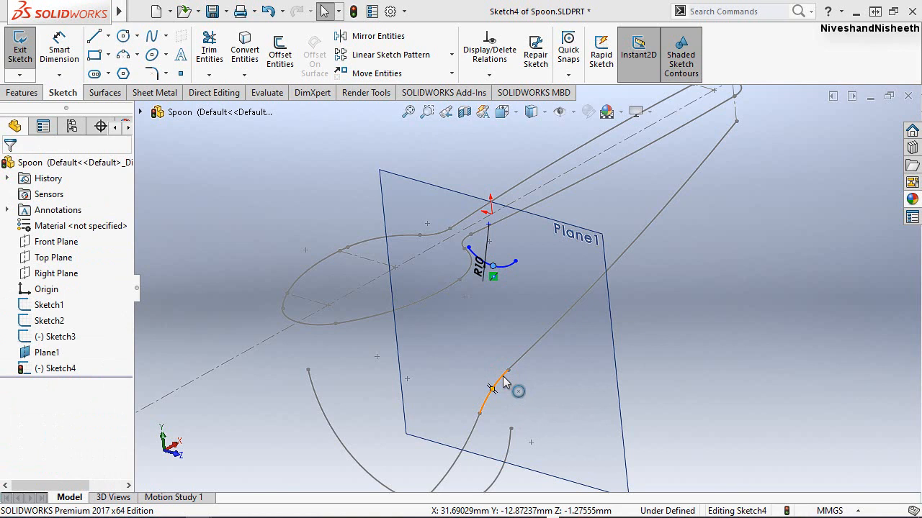
click(503, 377)
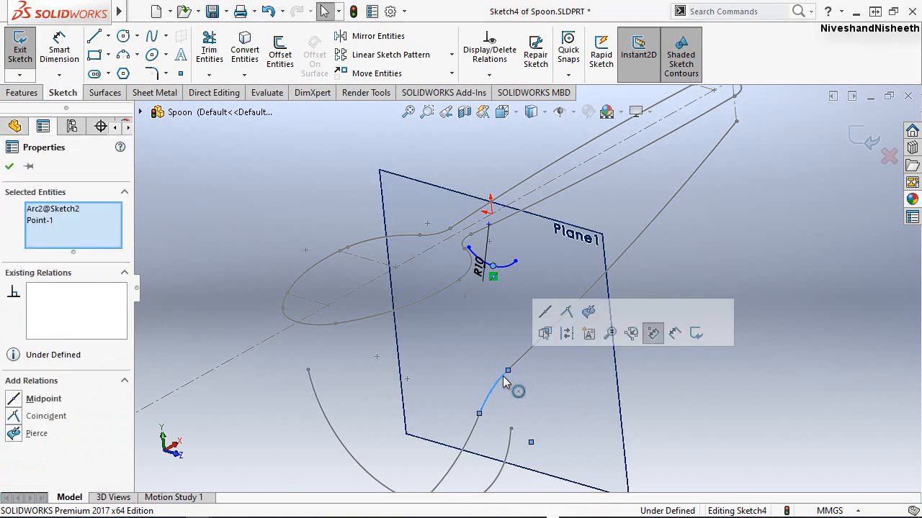
click(588, 313)
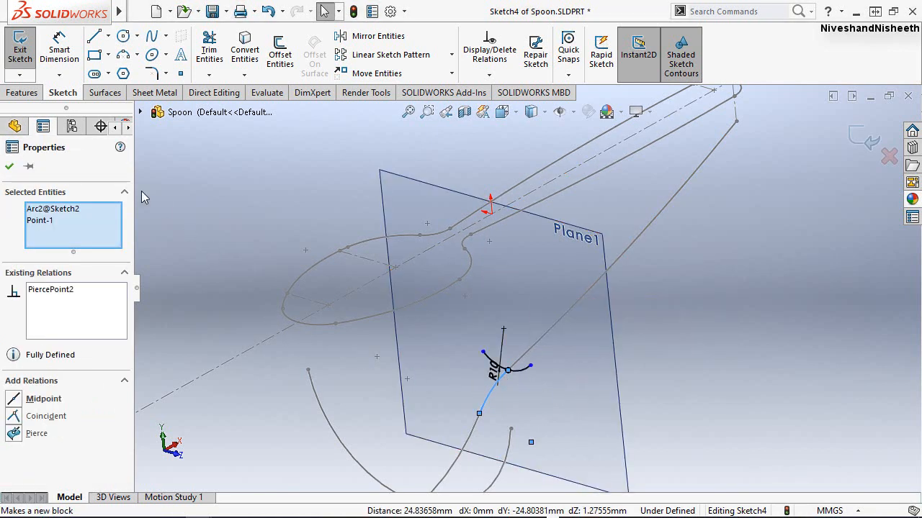
click(9, 167)
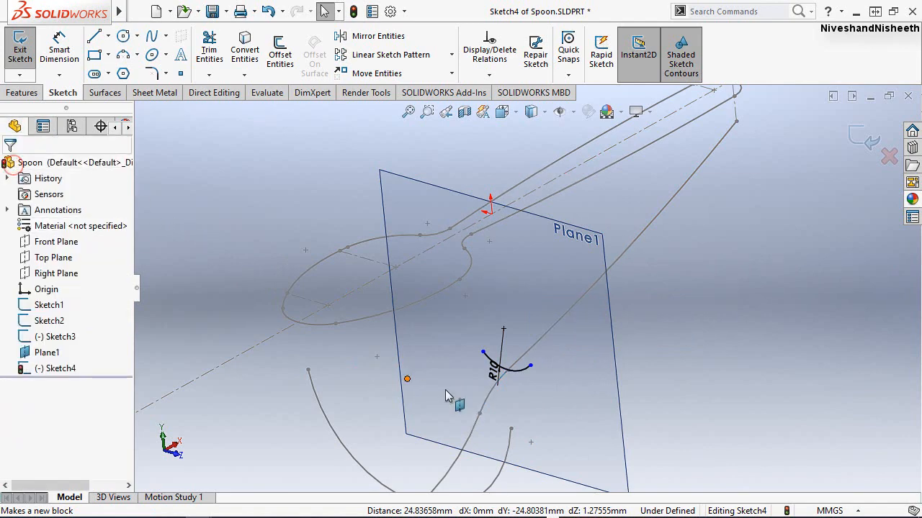
click(667, 341)
Compare the 10 mm radius arc's width with the spoon outline at the neck, viewed from the top.
scroll(504, 378, down, 4)
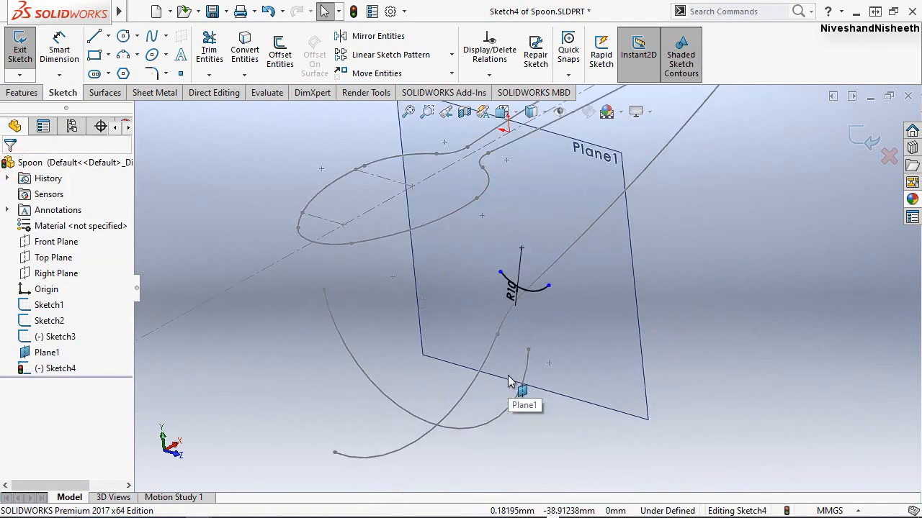
mouse_move(522, 291)
middle_down()
mouse_move(514, 220)
mouse_move(446, 192)
mouse_move(407, 258)
mouse_move(393, 263)
mouse_move(506, 317)
middle_up()
scroll(484, 342, down, 2)
scroll(475, 359, up, 10)
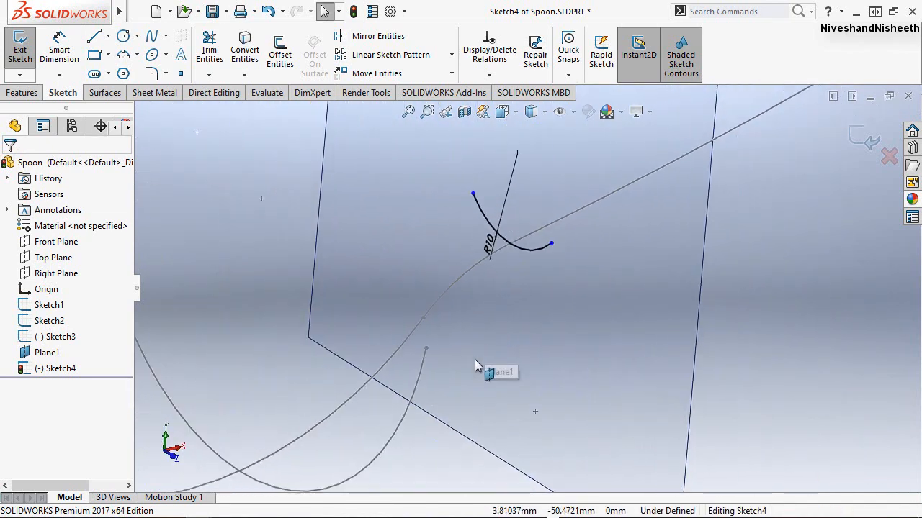
mouse_move(574, 269)
middle_down()
mouse_move(645, 246)
mouse_move(545, 356)
mouse_move(625, 368)
mouse_move(604, 259)
middle_up()
key(space)
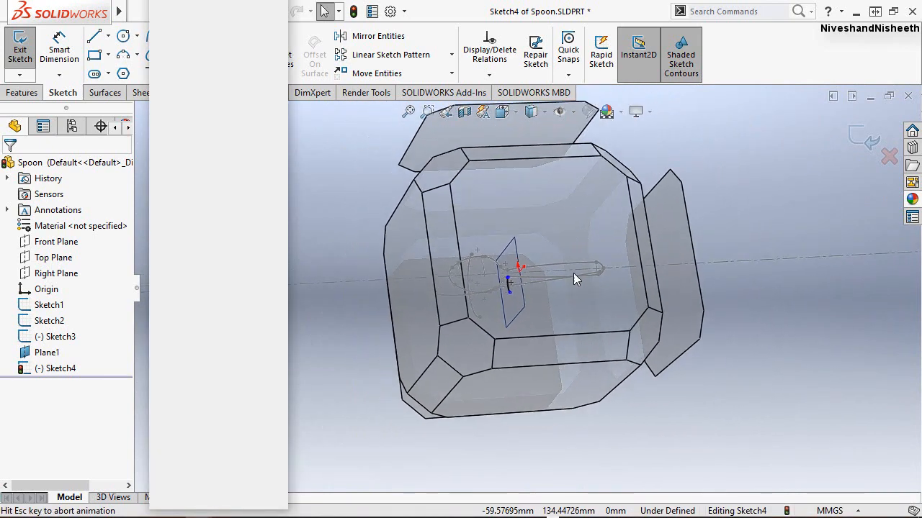
click(559, 313)
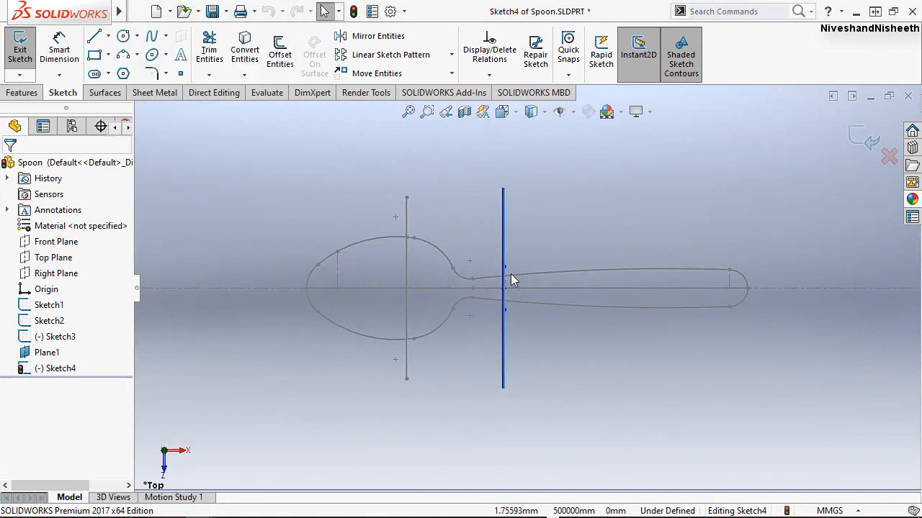
scroll(511, 279, down, 5)
scroll(510, 279, down, 2)
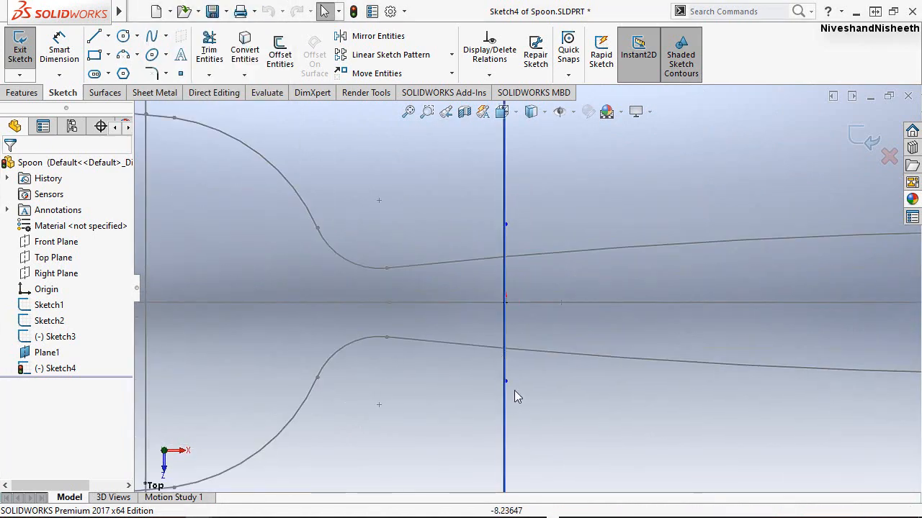
click(506, 380)
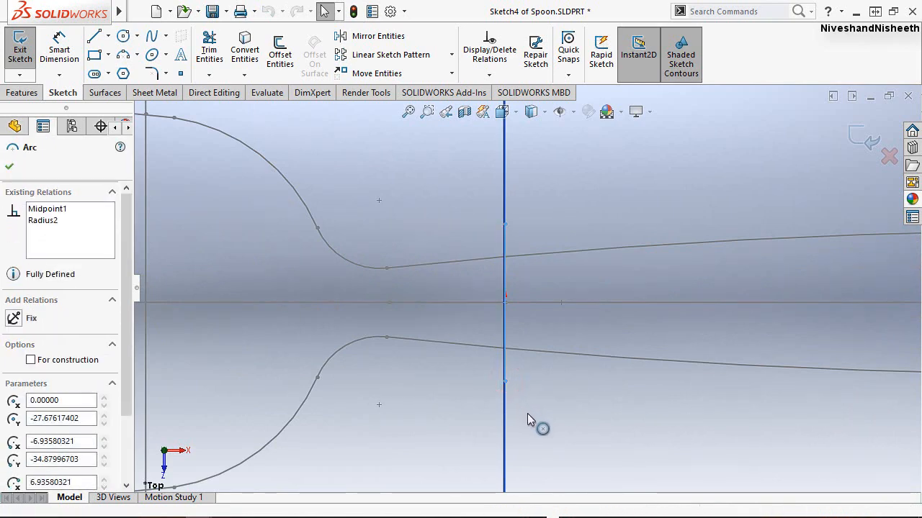
click(527, 413)
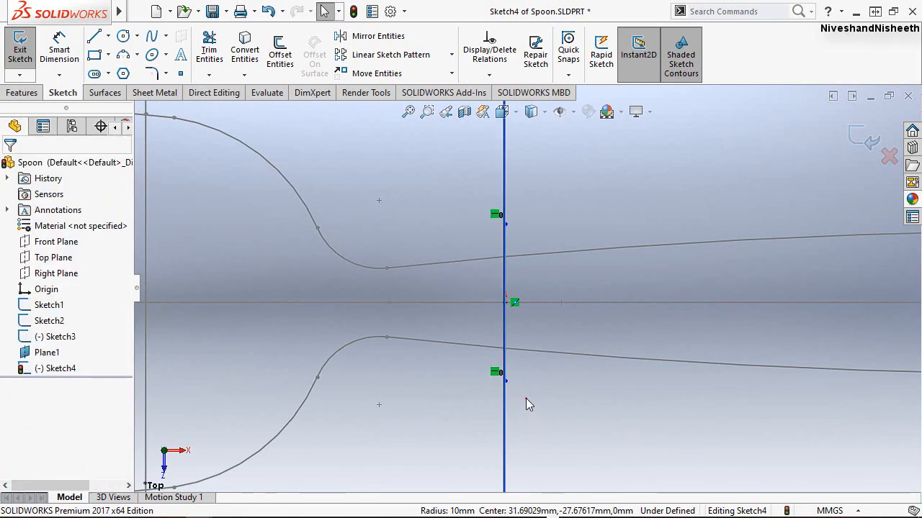
Widen the 10 mm radius arc by moving one endpoint outward to about X 8.4 mm, Y -33.1 mm, and exit the sketch.
middle_drag(513, 355, 521, 348)
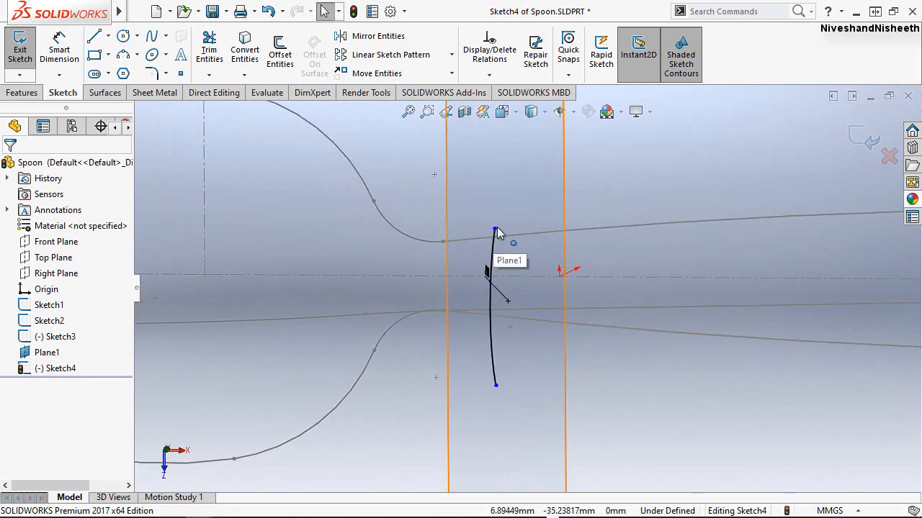
drag(494, 230, 497, 211)
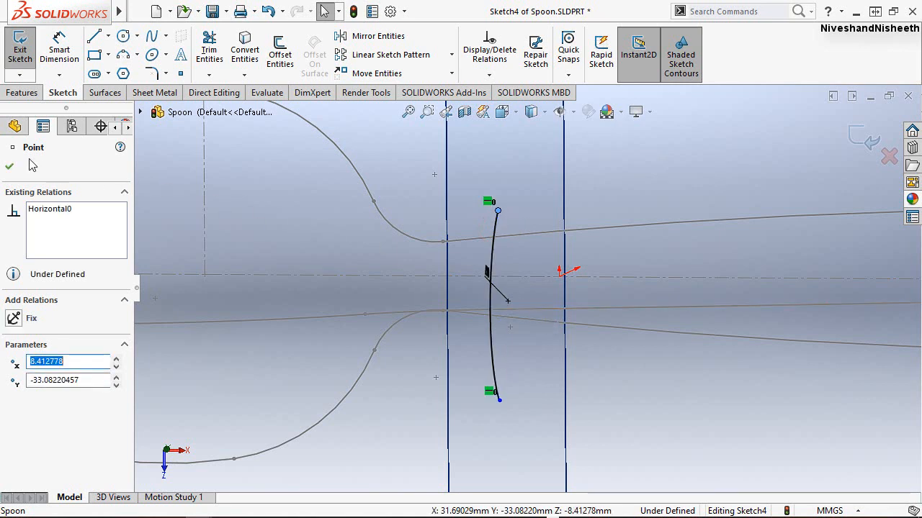
click(9, 167)
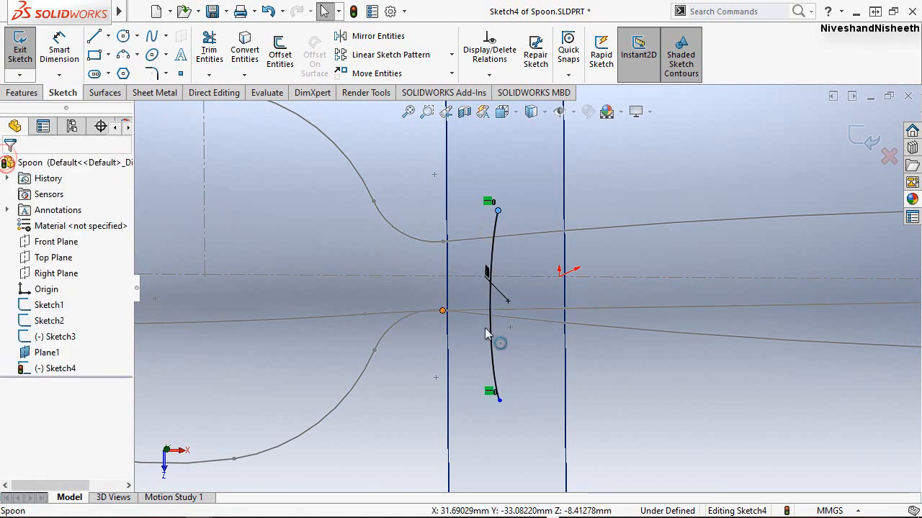
click(693, 428)
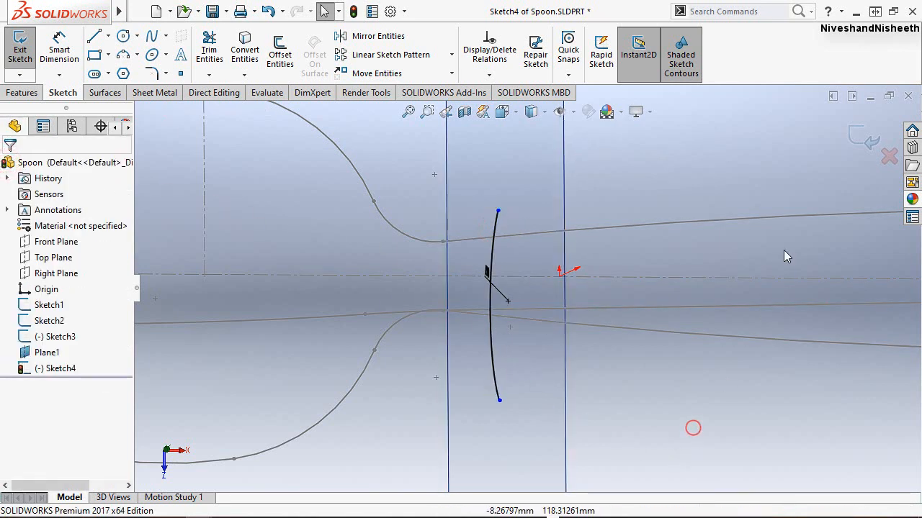
click(866, 149)
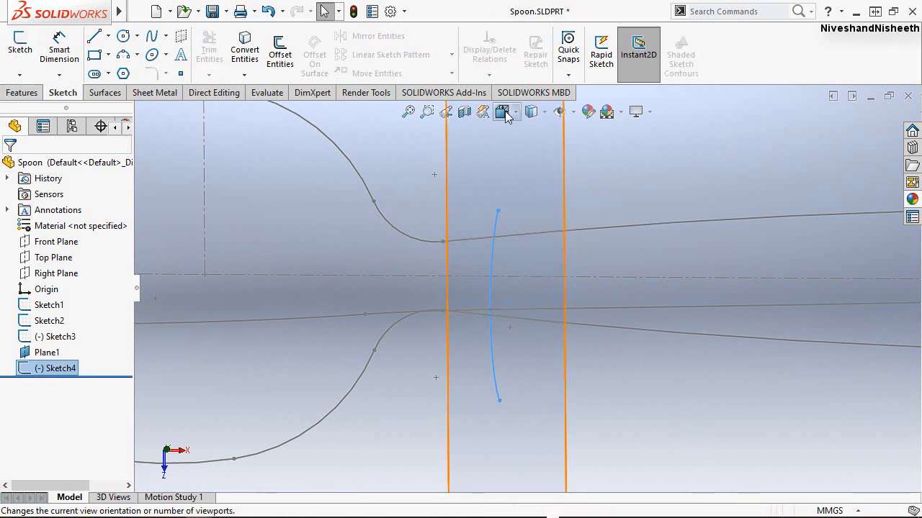
Return to the isometric view of the whole spoon and save the part.
click(446, 115)
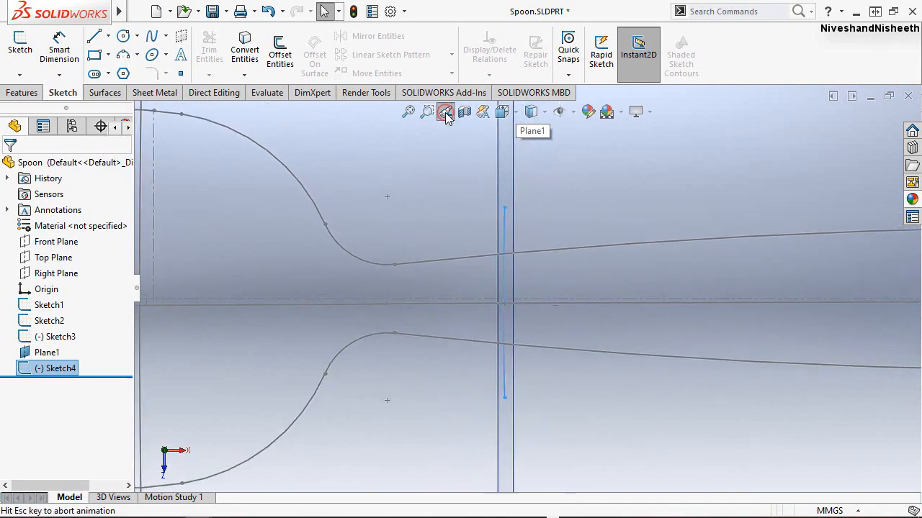
click(447, 116)
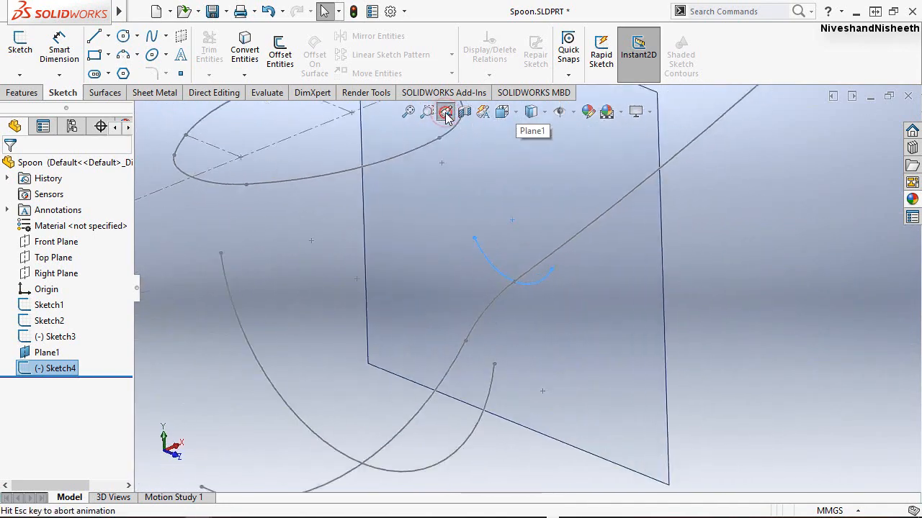
click(447, 117)
click(446, 116)
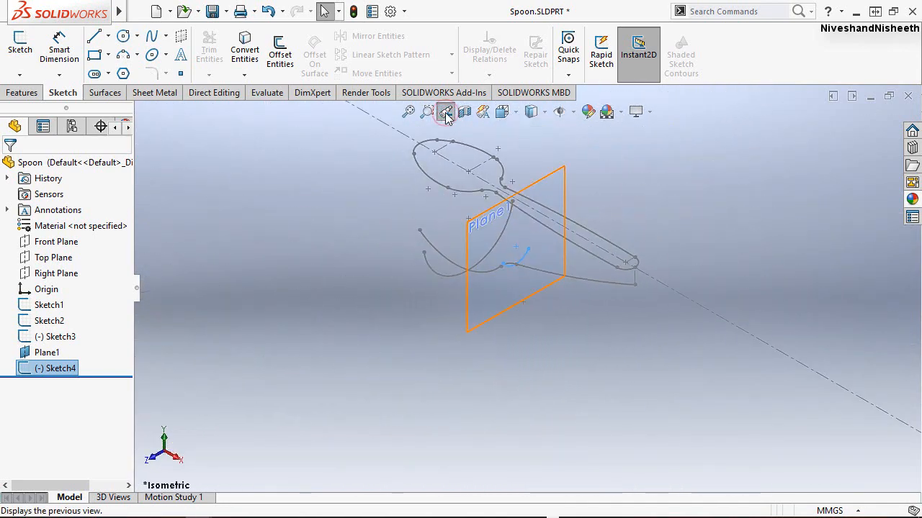
click(589, 173)
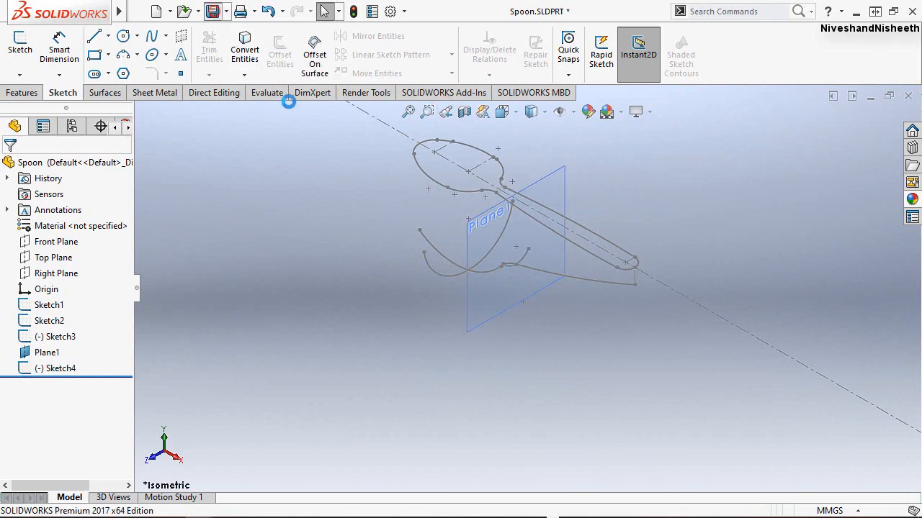
click(408, 110)
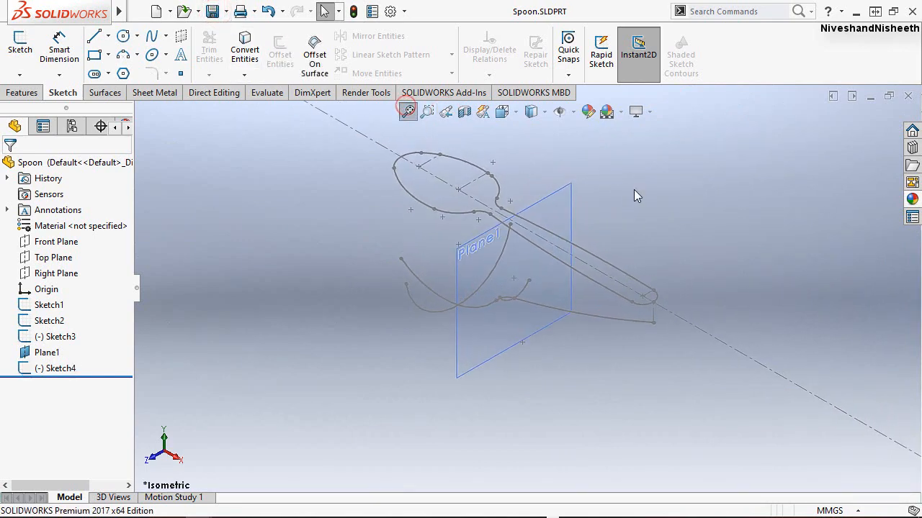
click(640, 167)
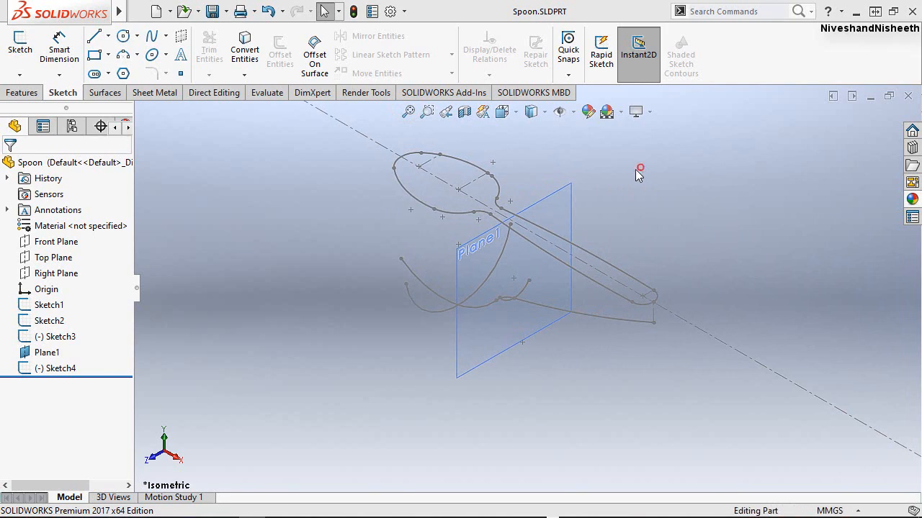
Create a reference plane parallel to Plane1 and coincident with the centre point of the outline's end arc on the handle.
click(22, 93)
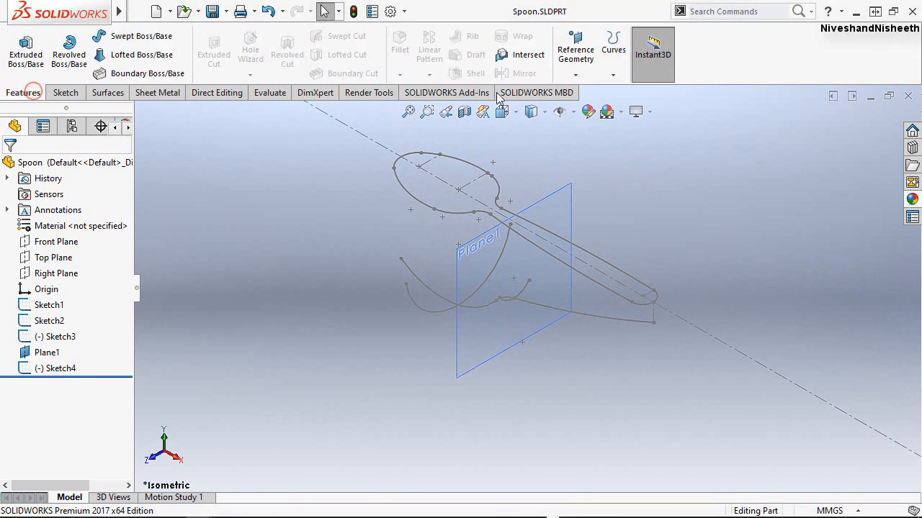
click(573, 64)
click(587, 91)
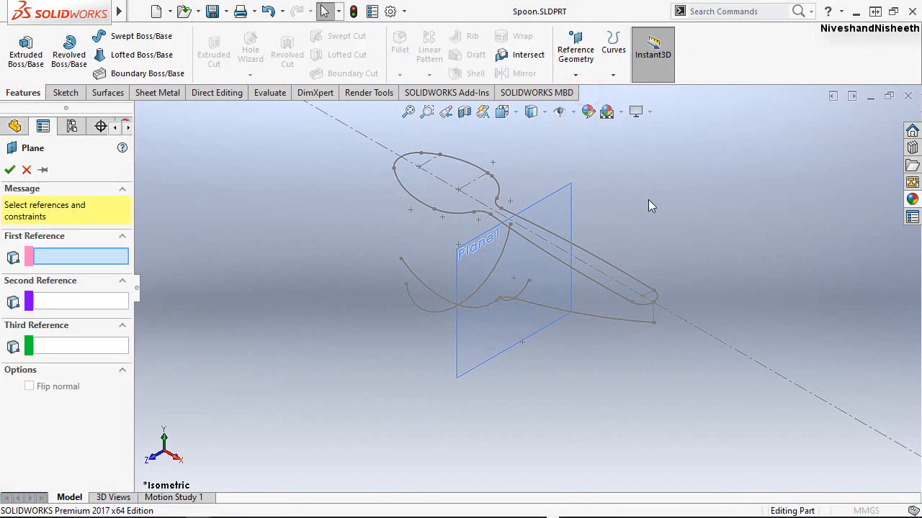
scroll(643, 210, up, 2)
scroll(644, 210, down, 4)
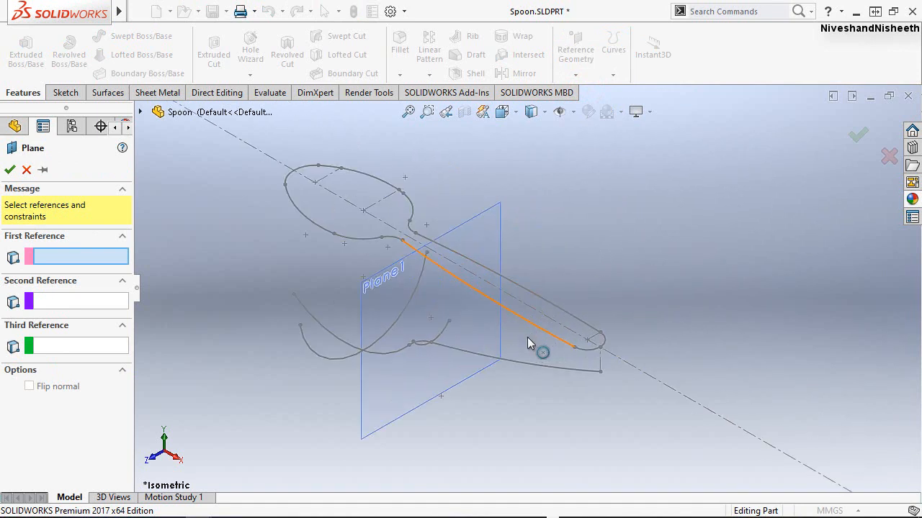
click(600, 338)
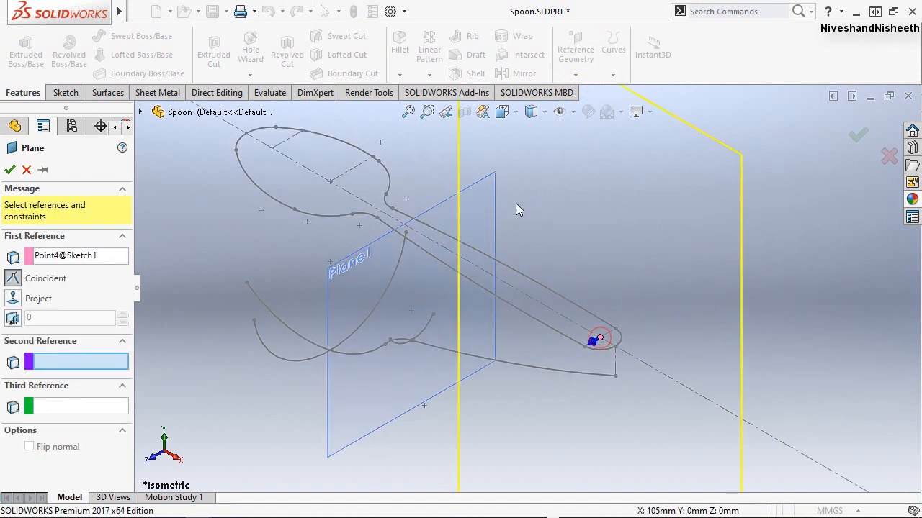
click(444, 202)
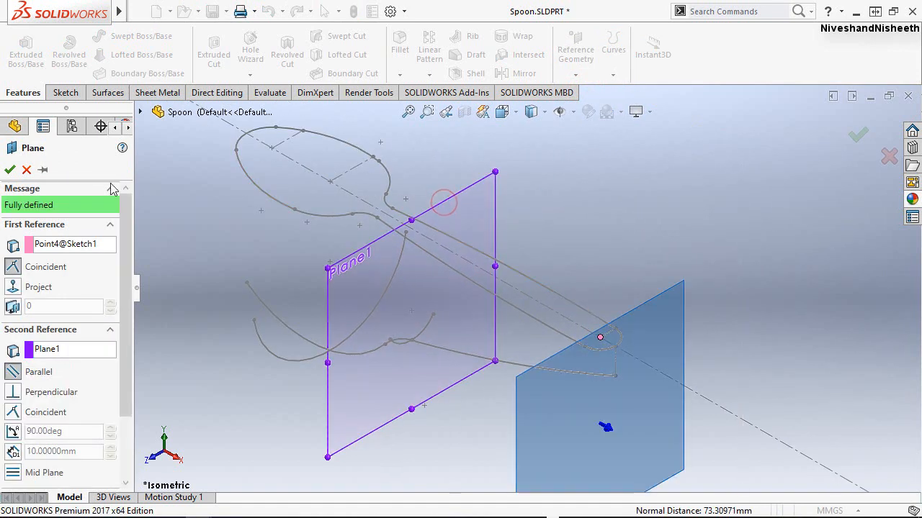
click(9, 170)
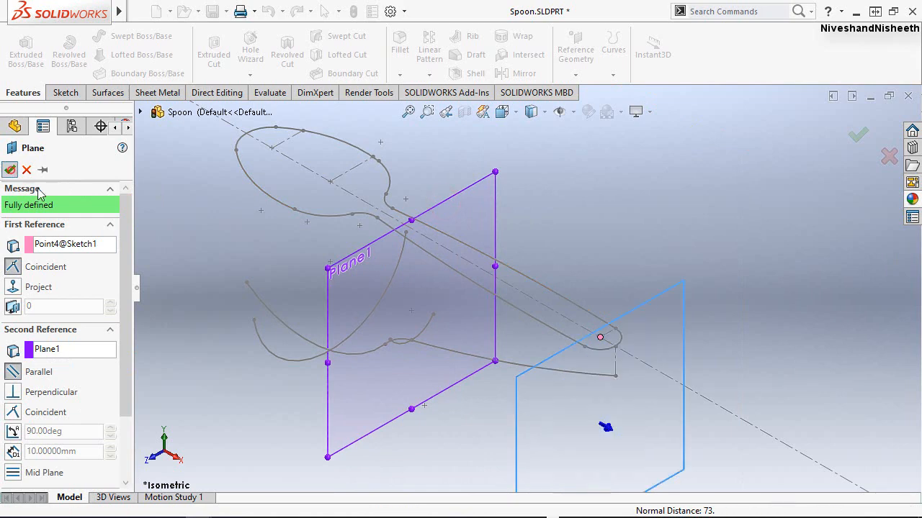
click(733, 206)
Hide Plane1 and start a new sketch on Plane2 at the handle end.
click(495, 195)
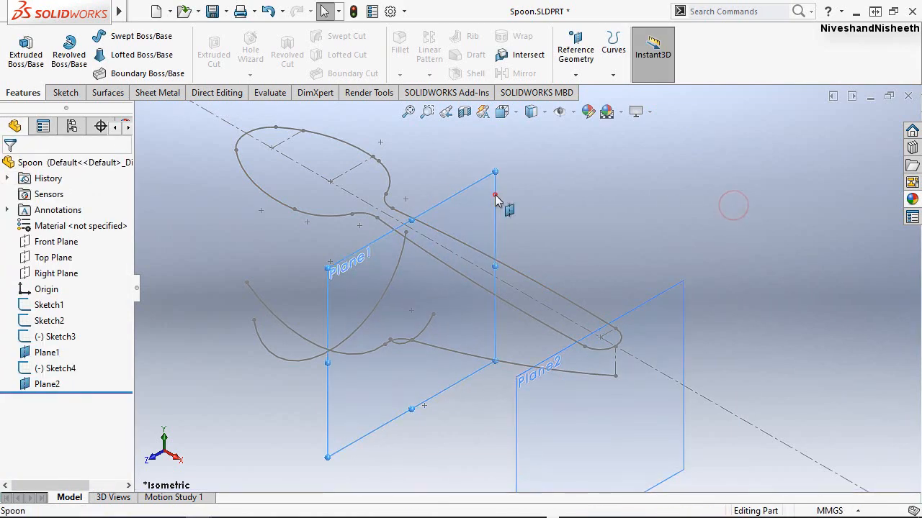
click(581, 151)
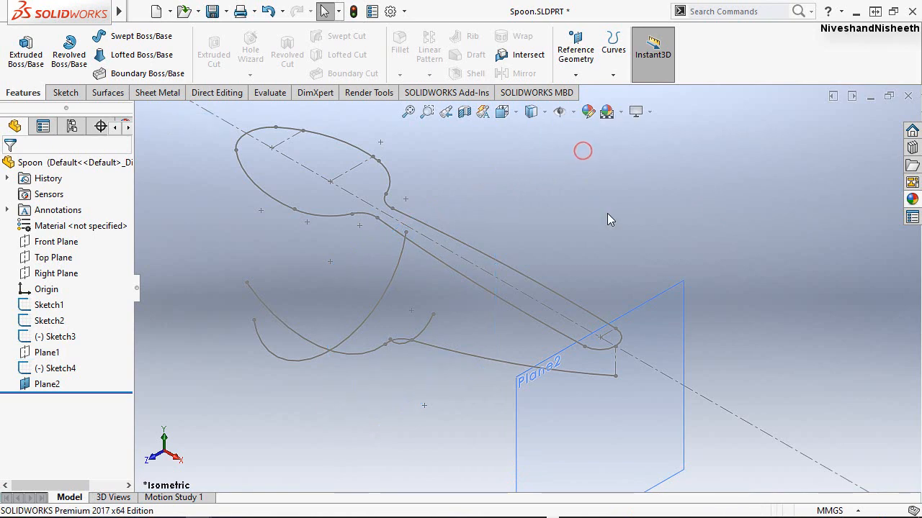
click(75, 95)
click(17, 50)
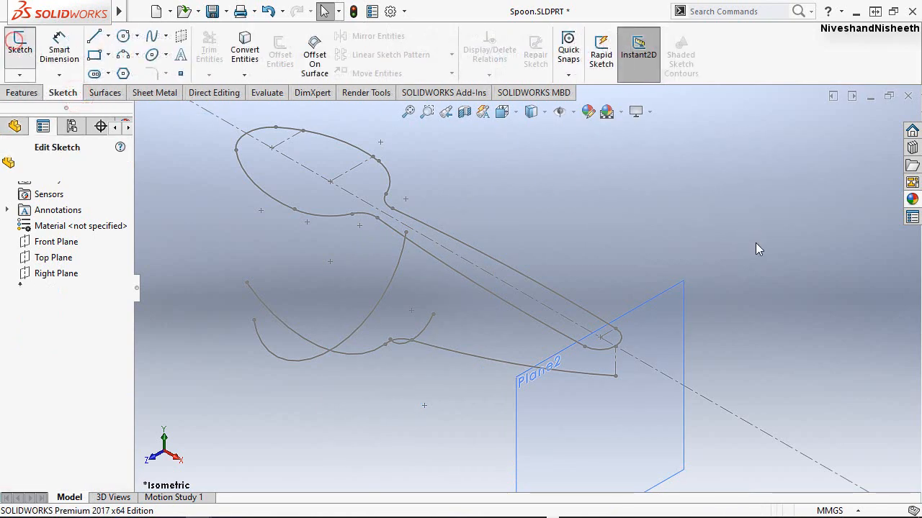
click(685, 336)
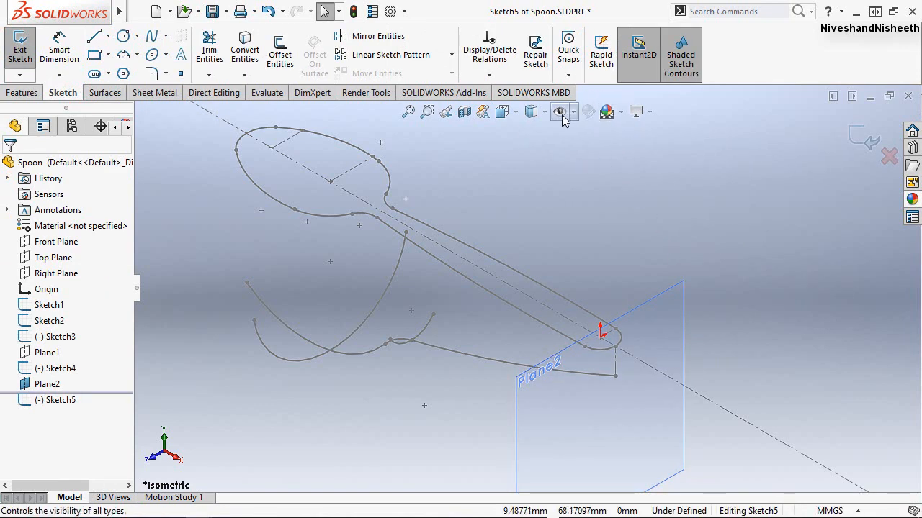
Facing Plane2 squarely, sketch a downward-bulging three-point arc across the vertical centreline, with a radius of about 13.4 mm.
click(502, 112)
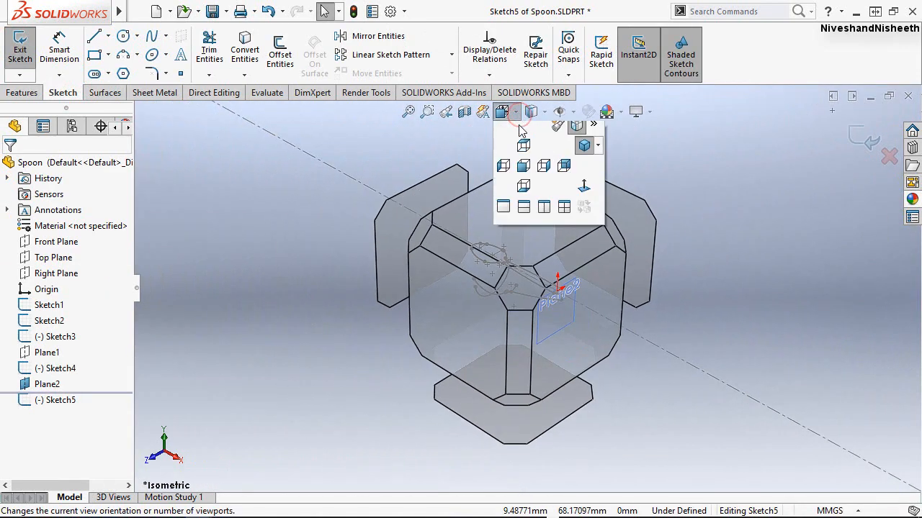
click(581, 192)
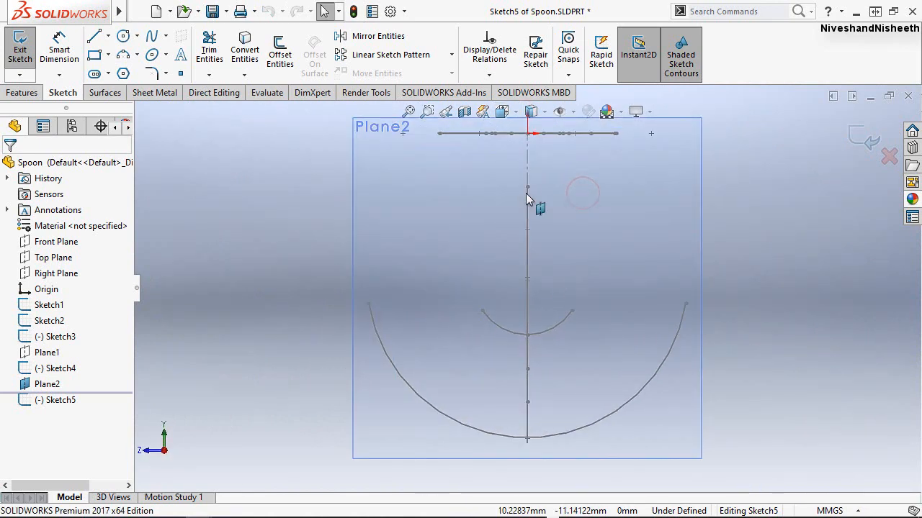
click(123, 60)
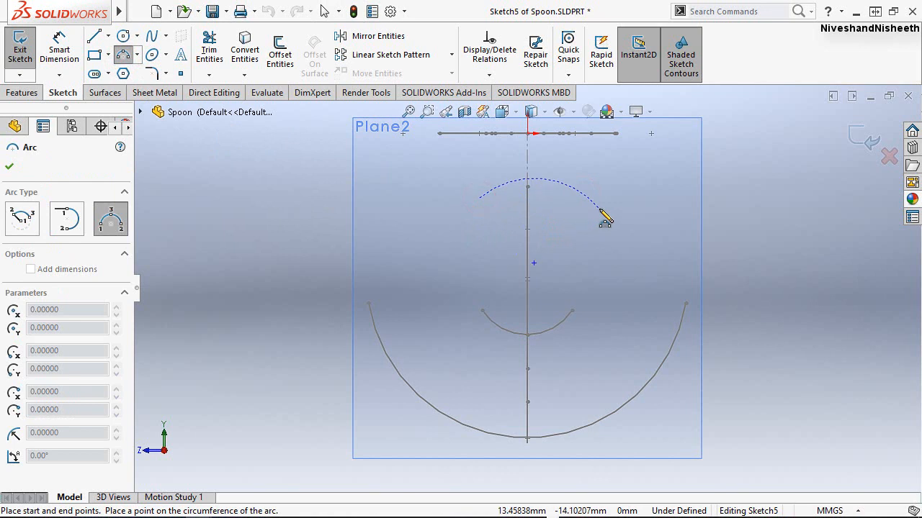
click(595, 199)
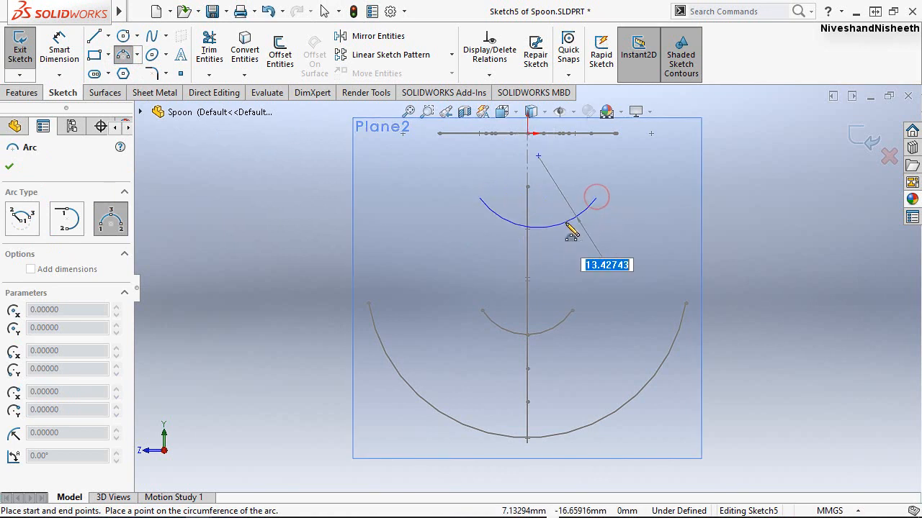
click(569, 227)
key(Escape)
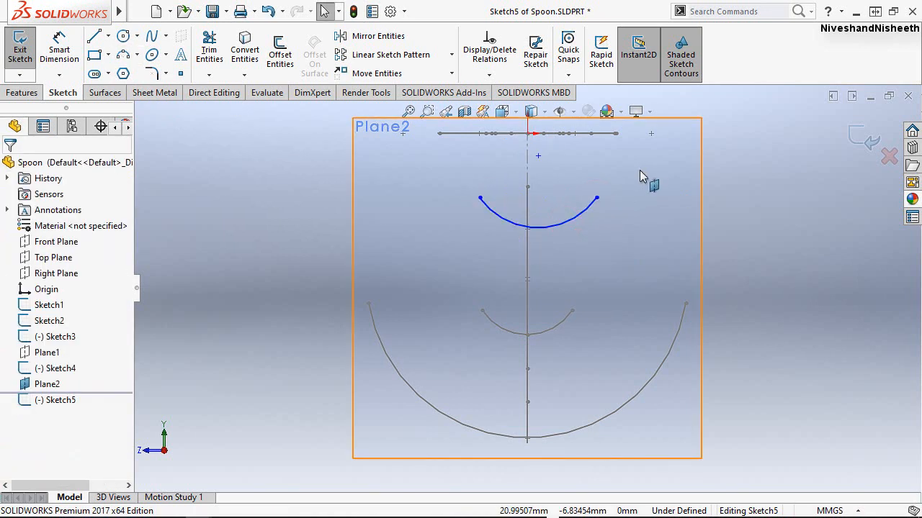
Make the two endpoints of the new arc horizontal to each other.
click(478, 198)
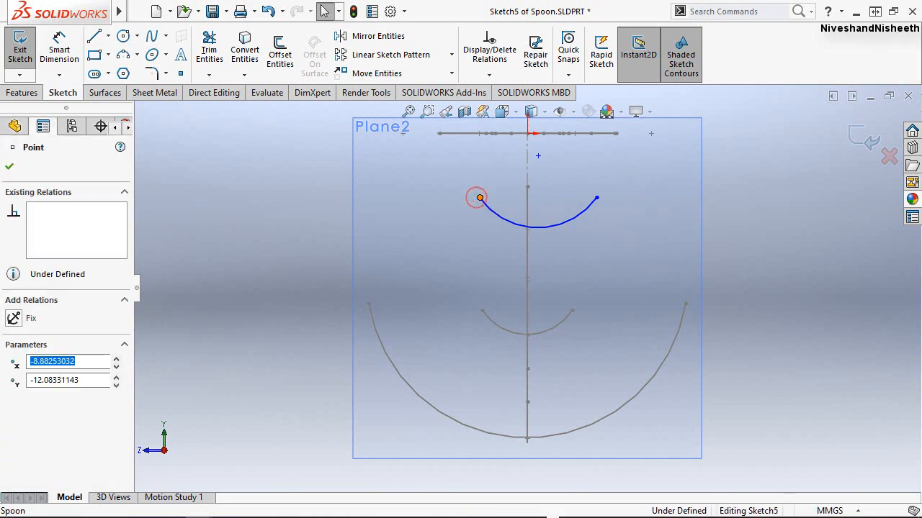
ctrl+click(597, 200)
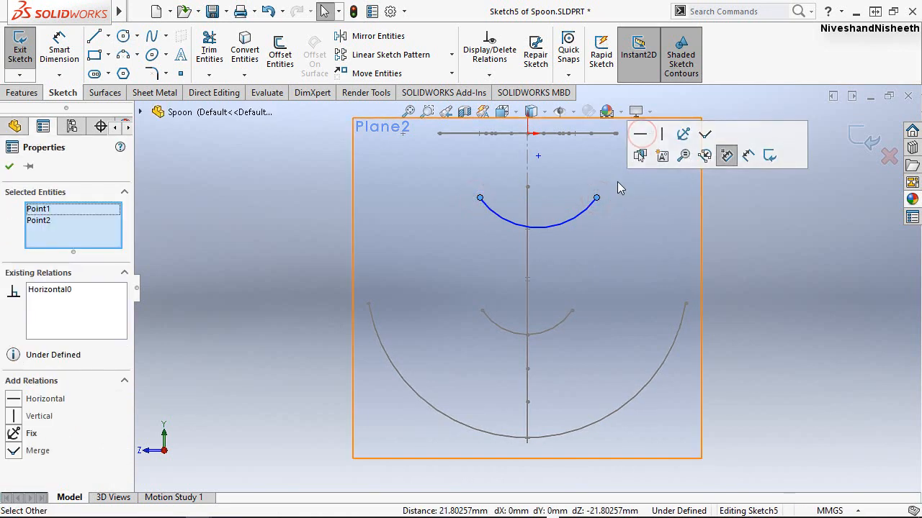
click(618, 303)
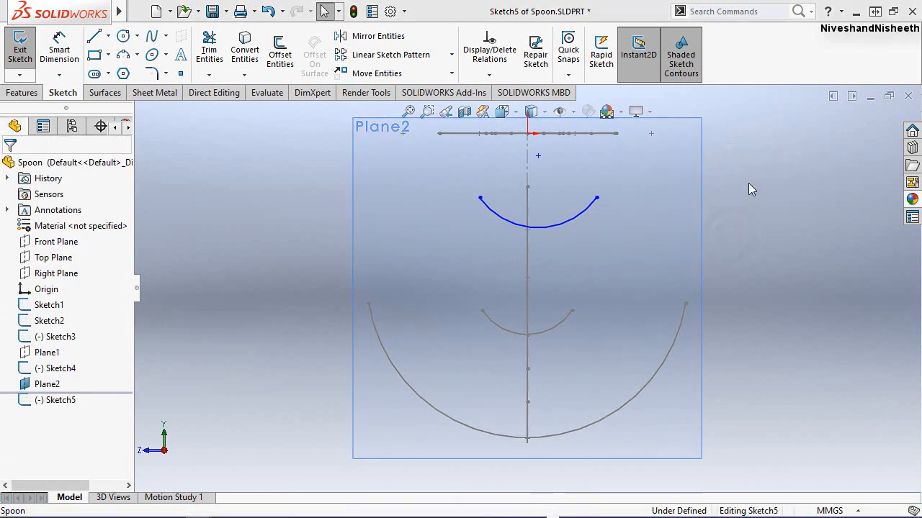
Dimension the new arc with a radius of 40 mm.
right_drag(748, 183, 750, 175)
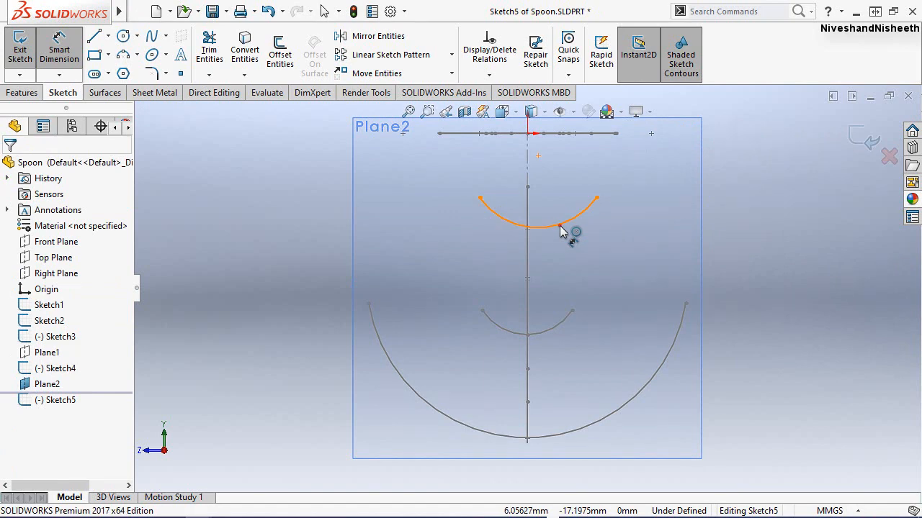
click(561, 258)
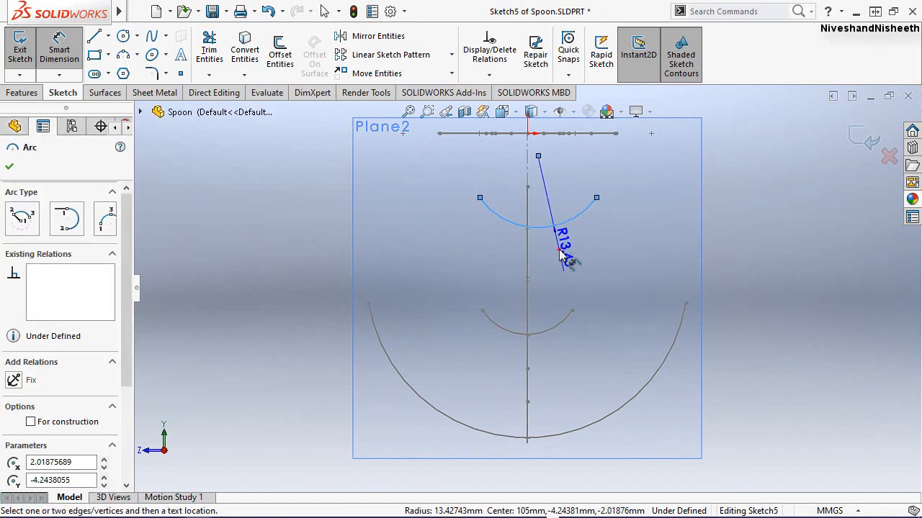
click(624, 274)
text(40)
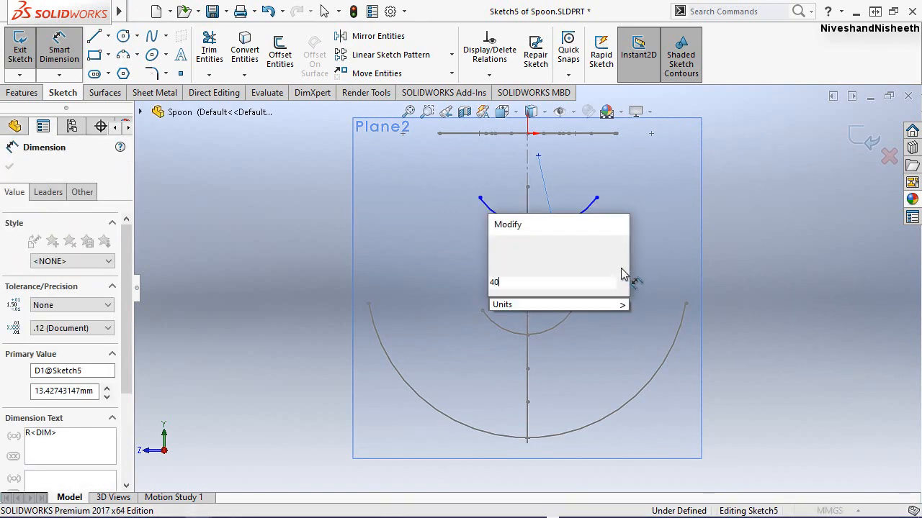
key(Return)
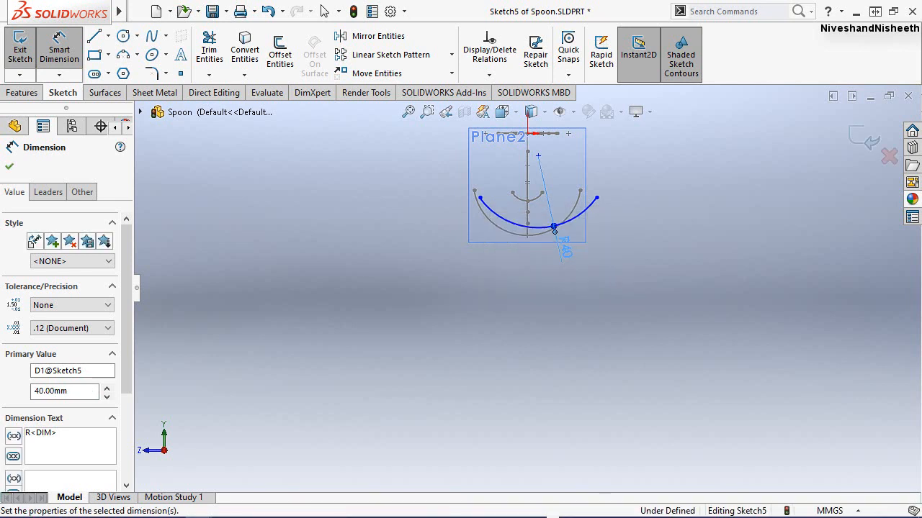
click(409, 114)
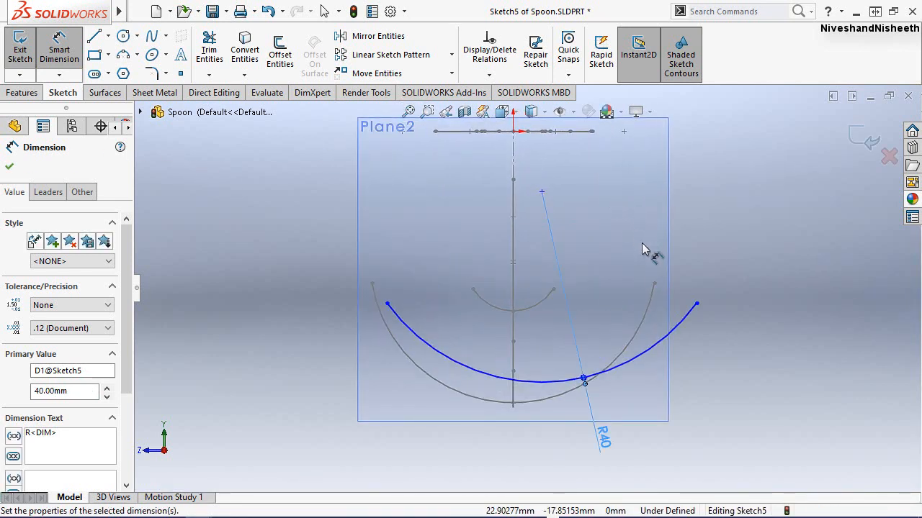
click(713, 222)
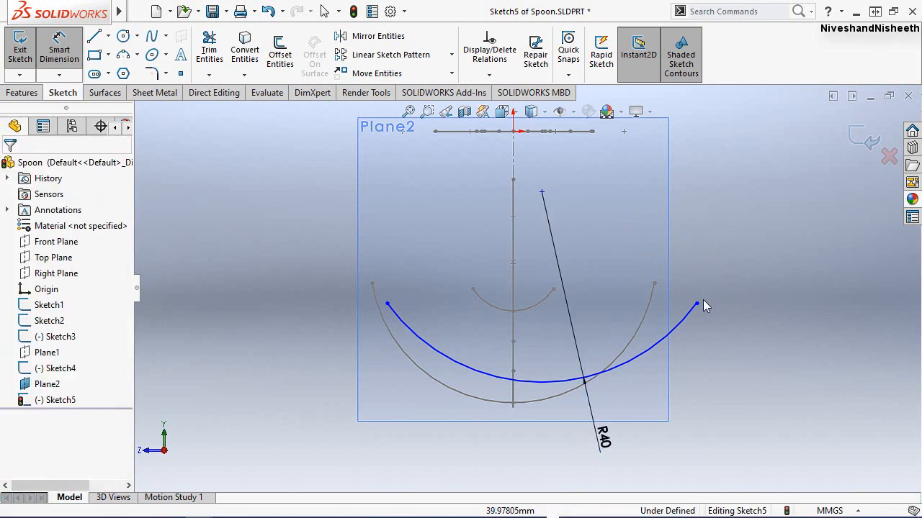
Move one endpoint of the 40 mm radius arc inward to about X 28.2 mm, Y -28.3 mm.
key(Escape)
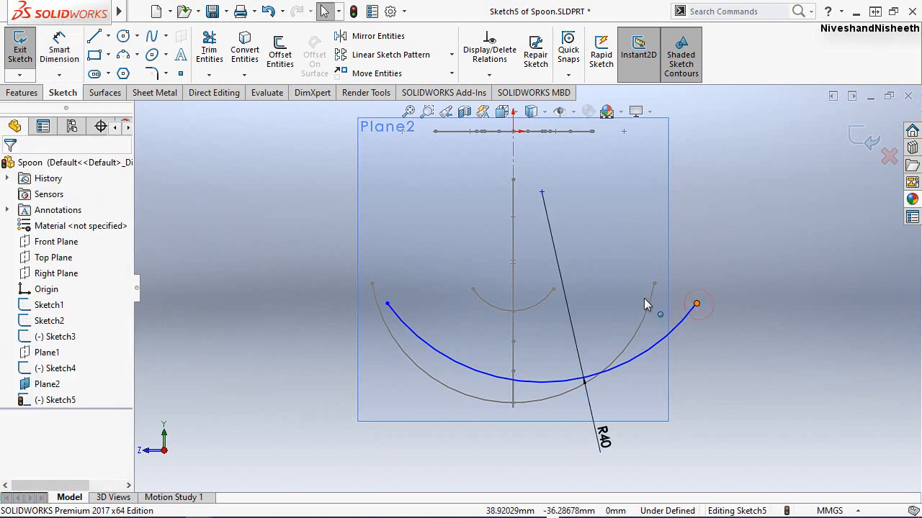
drag(643, 286, 647, 266)
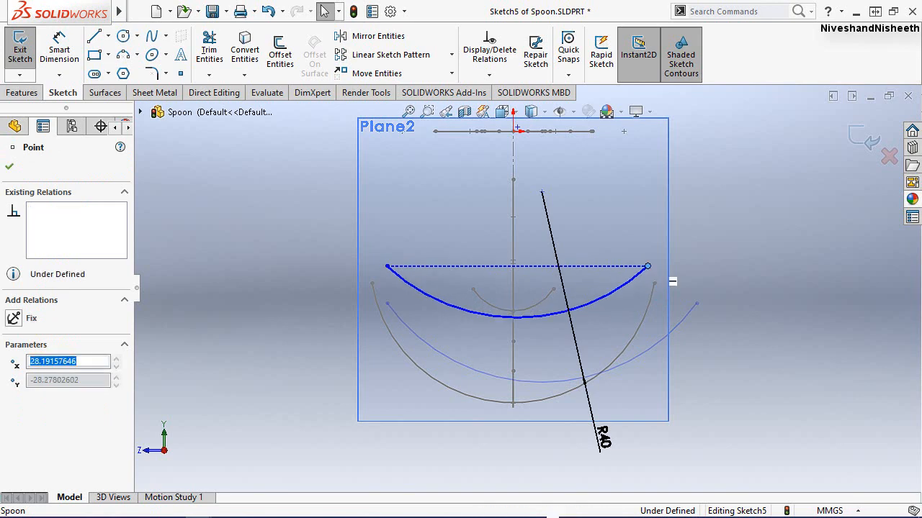
click(720, 227)
Add a pierce relation between the midpoint of the 40 mm radius arc and the side-profile curve near the handle end.
mouse_move(544, 291)
middle_down()
mouse_move(525, 279)
mouse_move(559, 270)
mouse_move(626, 290)
mouse_move(676, 290)
mouse_move(689, 313)
mouse_move(678, 329)
middle_up()
scroll(621, 349, down, 4)
scroll(611, 344, up, 6)
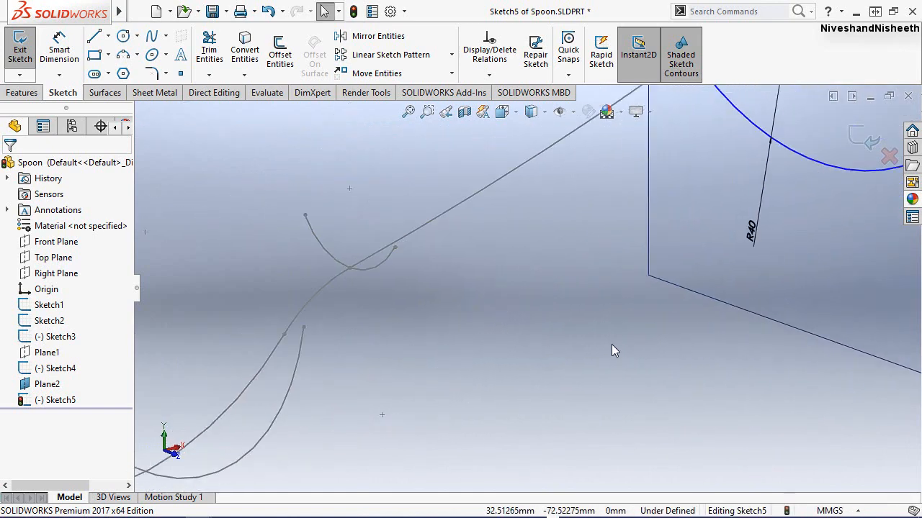
scroll(648, 183, up, 2)
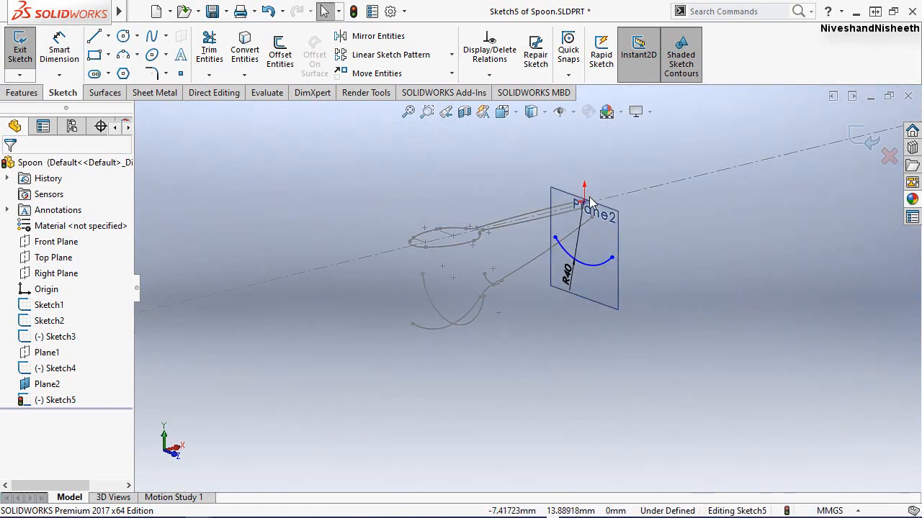
scroll(577, 295, down, 5)
middle_drag(577, 285, 576, 299)
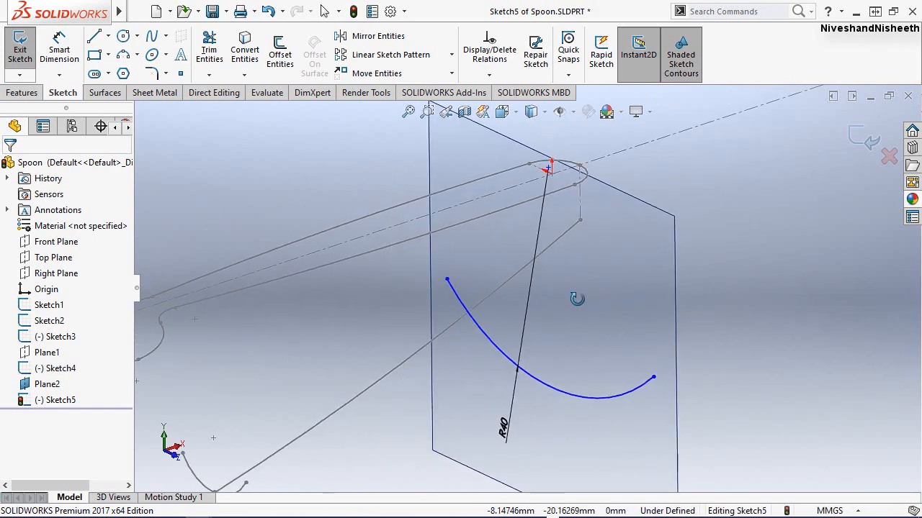
click(553, 387)
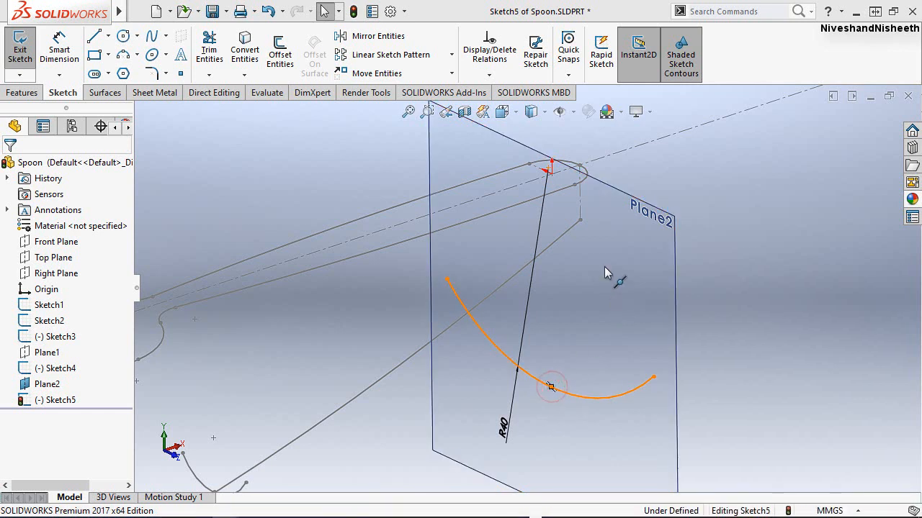
click(576, 226)
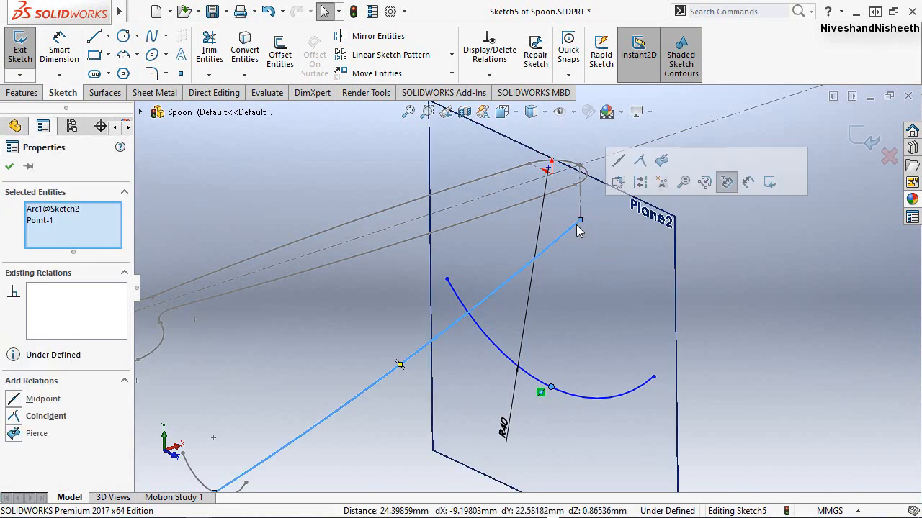
click(663, 161)
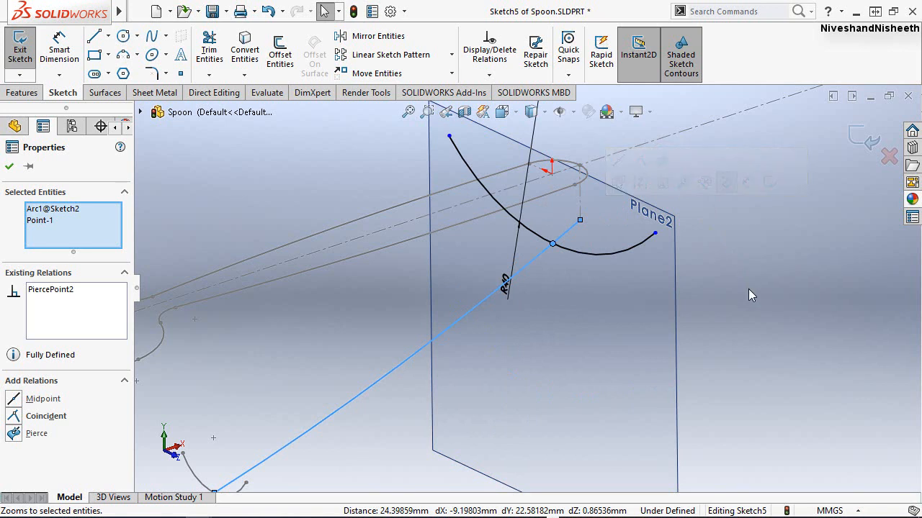
click(8, 168)
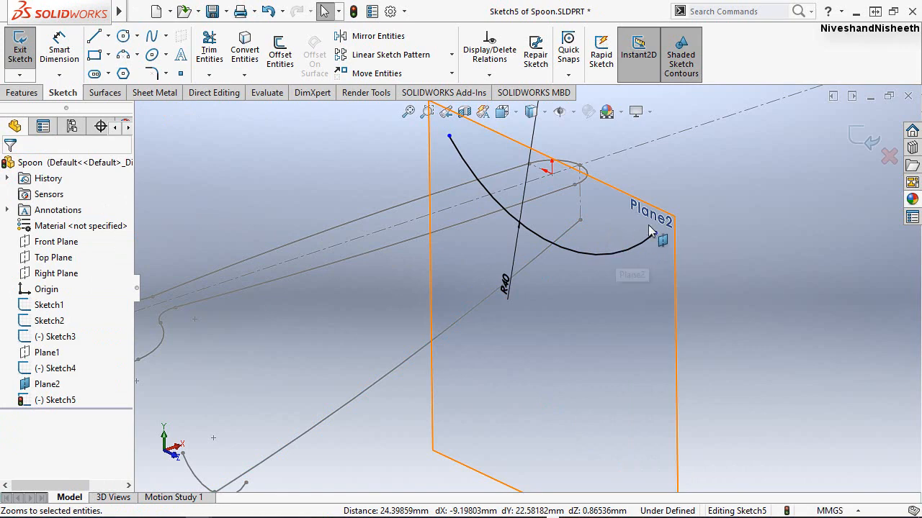
Shorten the pierced arc by moving one endpoint inward to about X -22.4 mm, Y -5.8 mm, and exit the sketch.
middle_drag(611, 216, 597, 288)
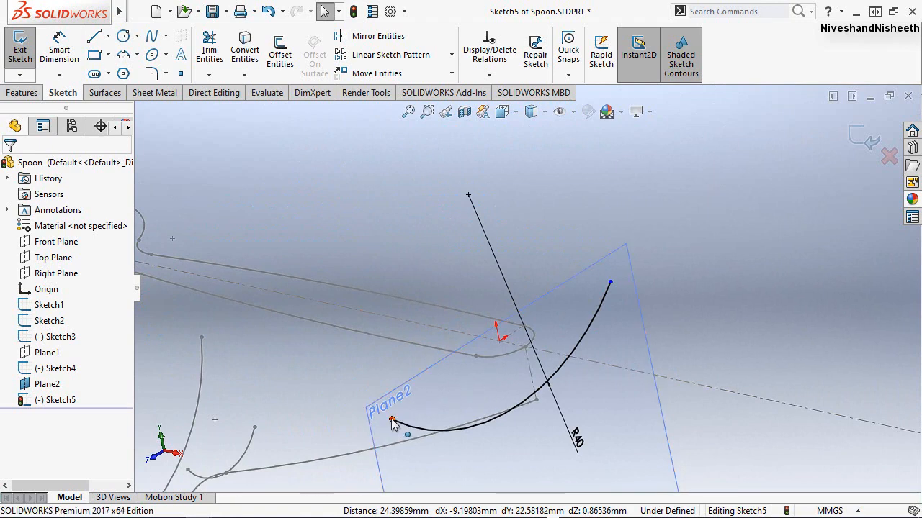
drag(407, 424, 426, 418)
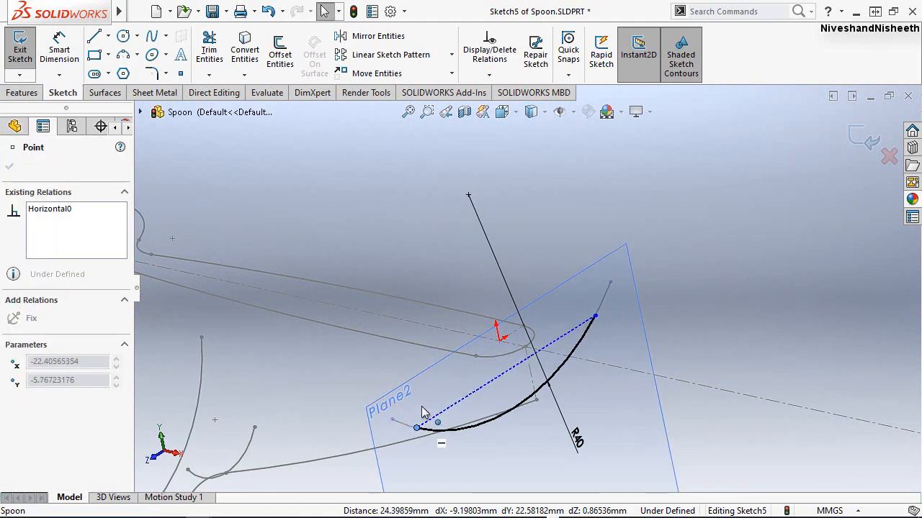
click(396, 246)
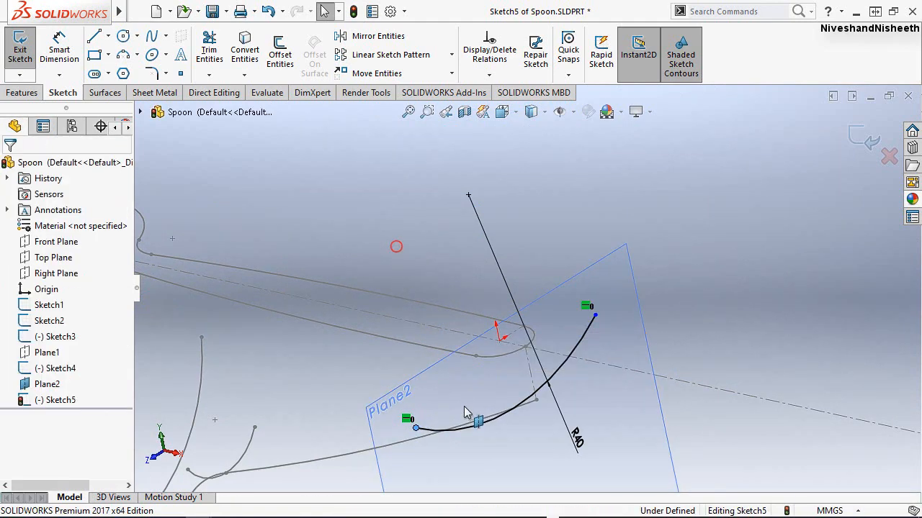
middle_drag(470, 410, 502, 432)
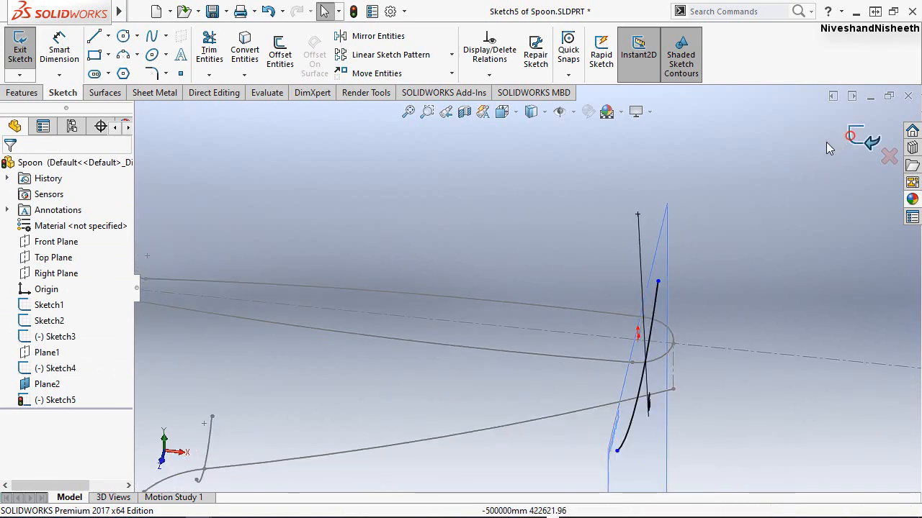
click(849, 141)
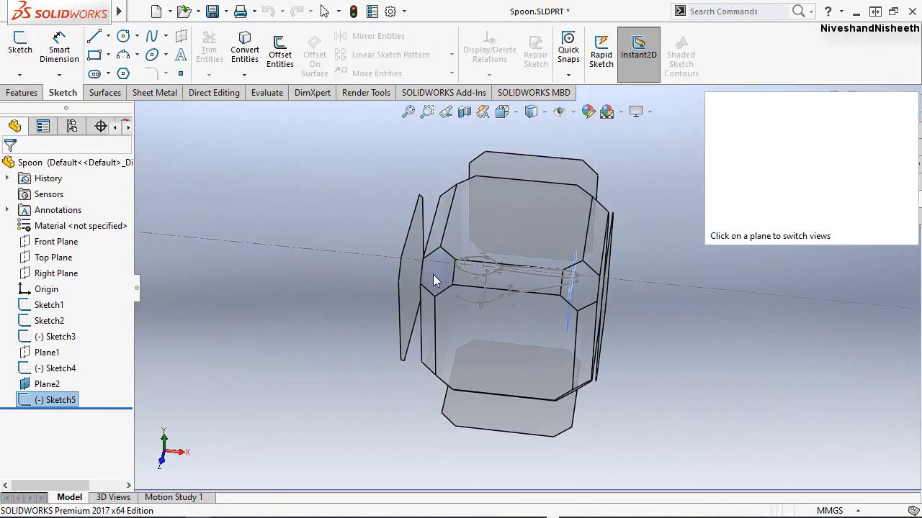
Orient the spoon to a corner view with the bowl in front, hide Plane2, fit the model in view and save the part.
click(434, 275)
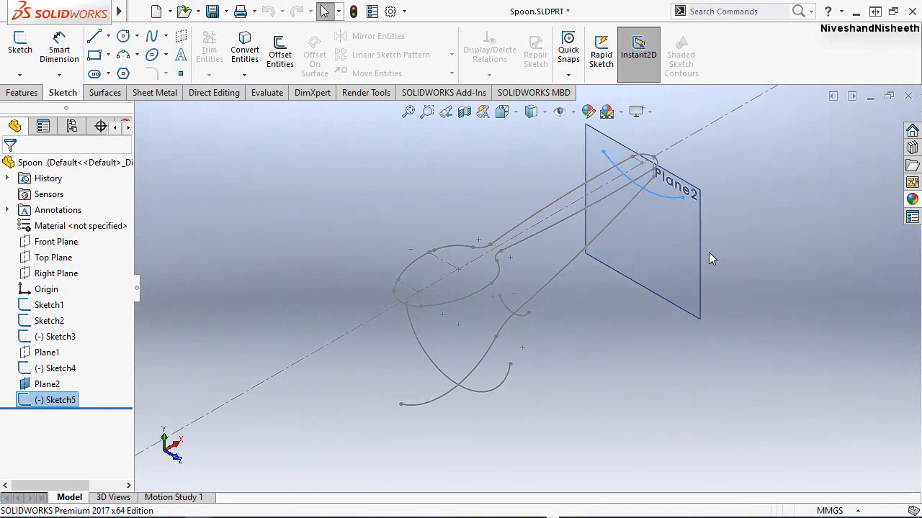
click(701, 254)
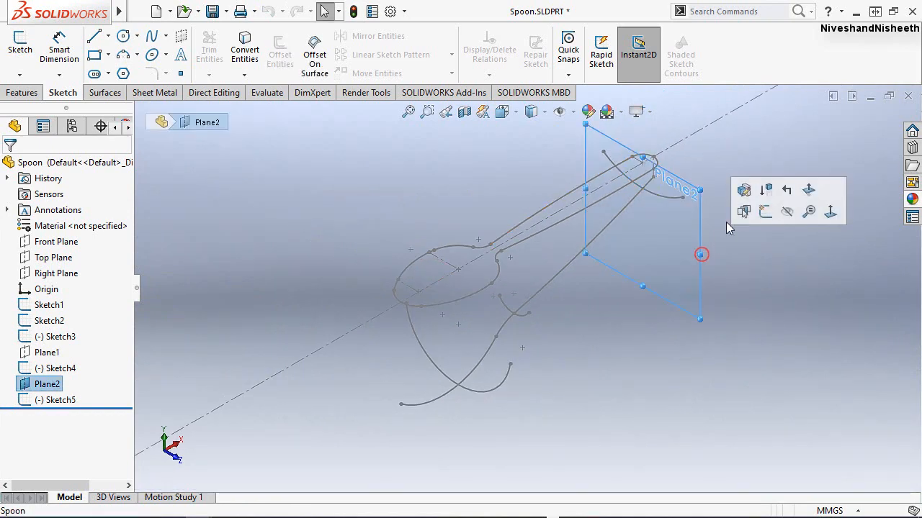
click(788, 212)
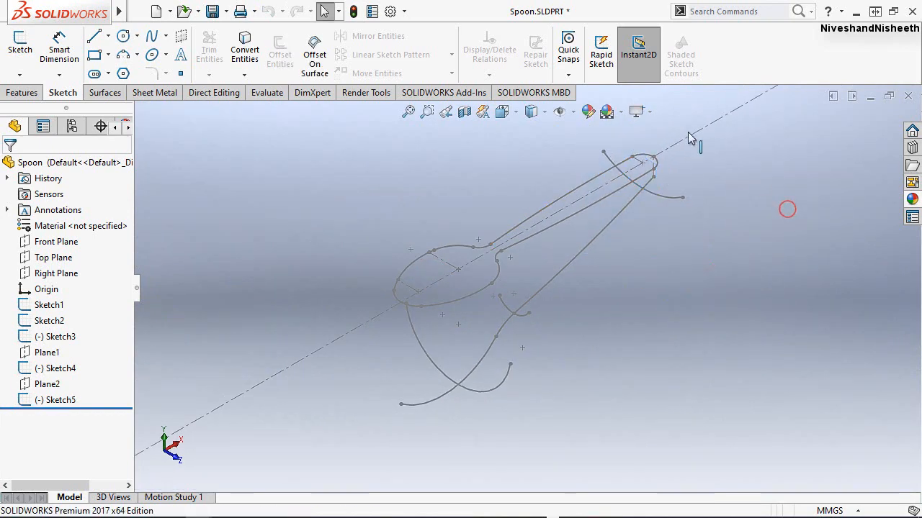
click(408, 111)
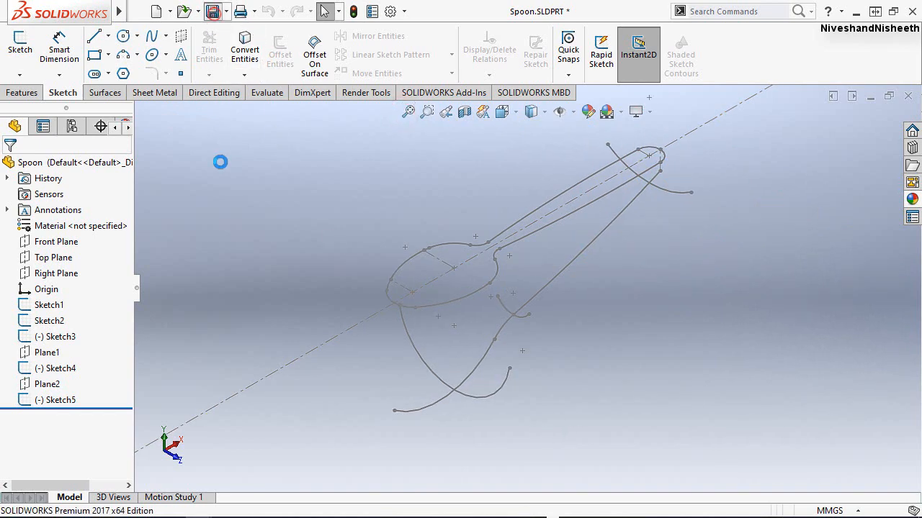
Bring up the surface modelling commands for the spoon part.
click(23, 93)
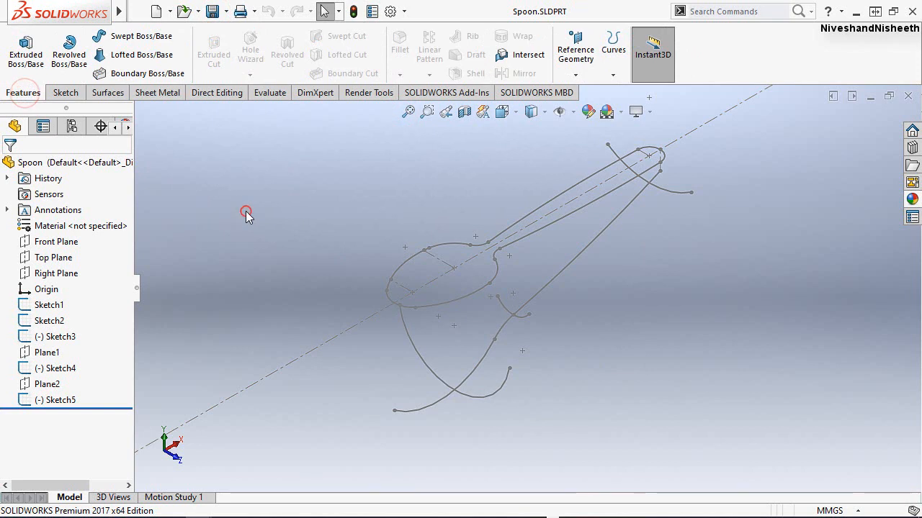
click(335, 243)
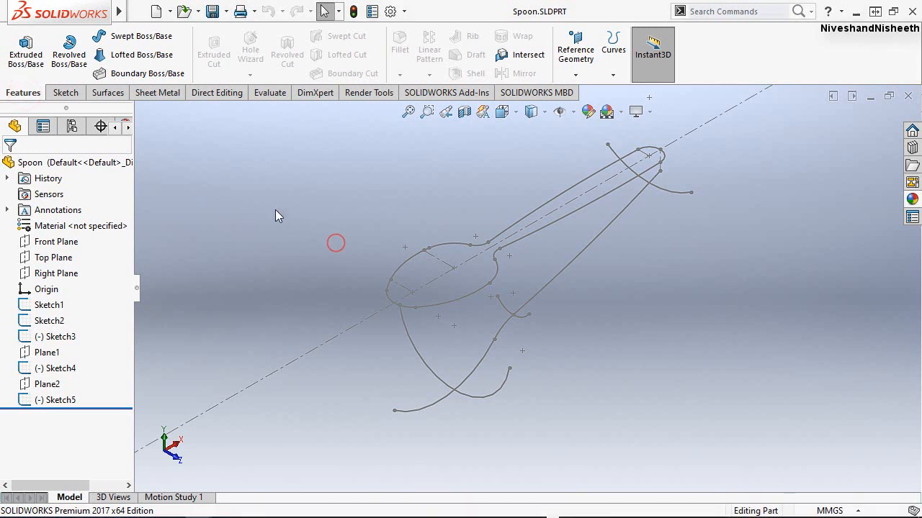
click(117, 95)
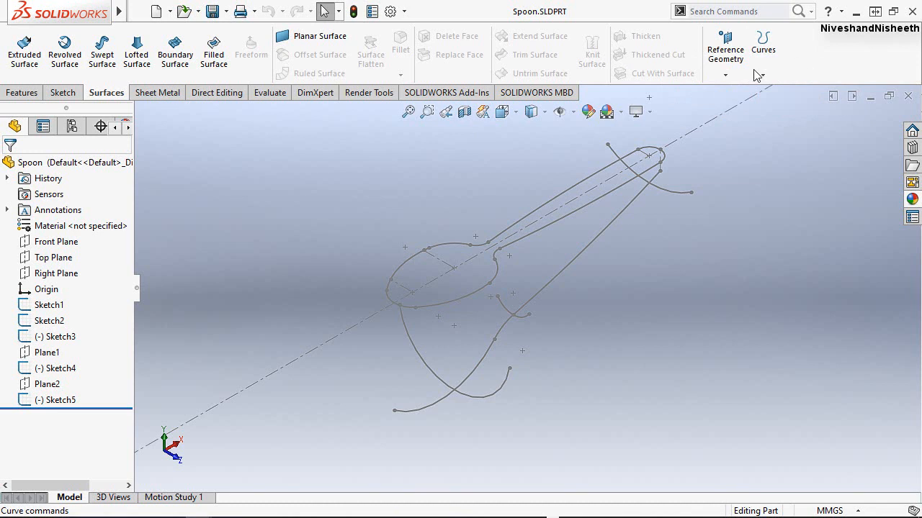
right_click(114, 95)
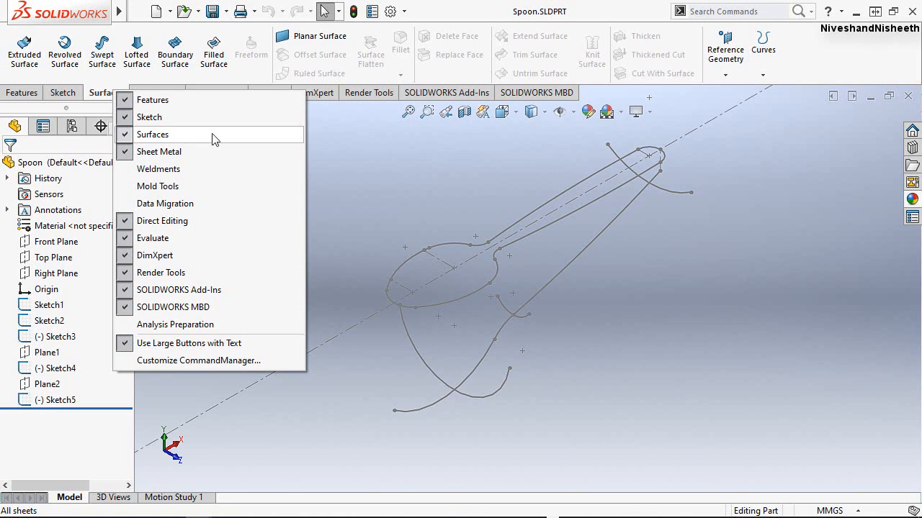
click(349, 167)
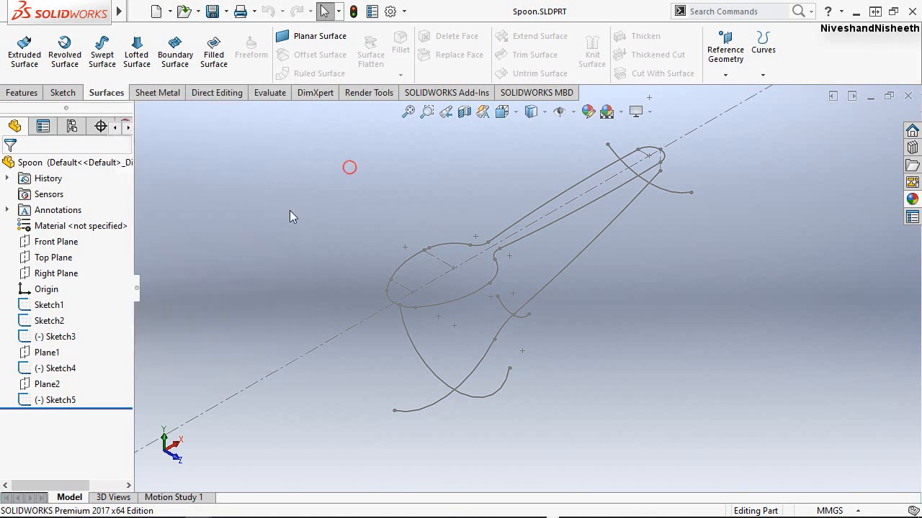
Start a boundary surface and show the spoon sketches in an isometric view, fitted and enlarged around the bowl curves.
click(173, 63)
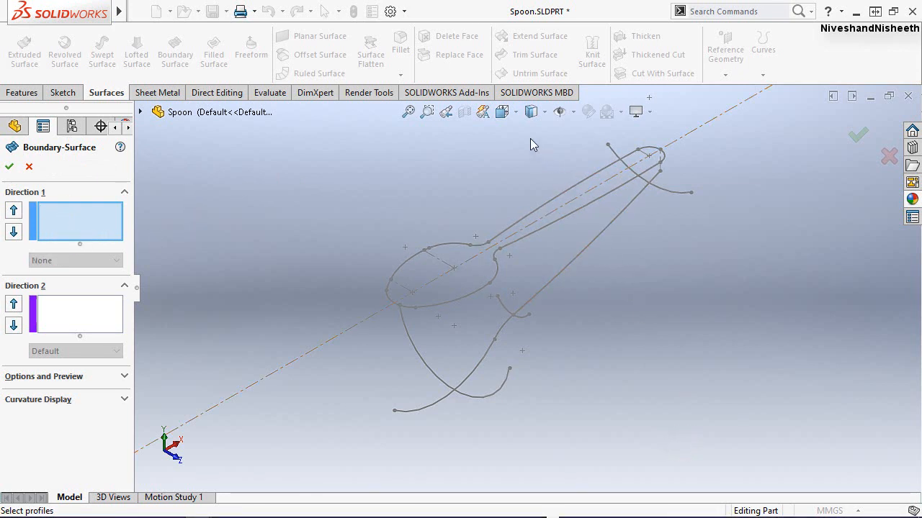
click(504, 111)
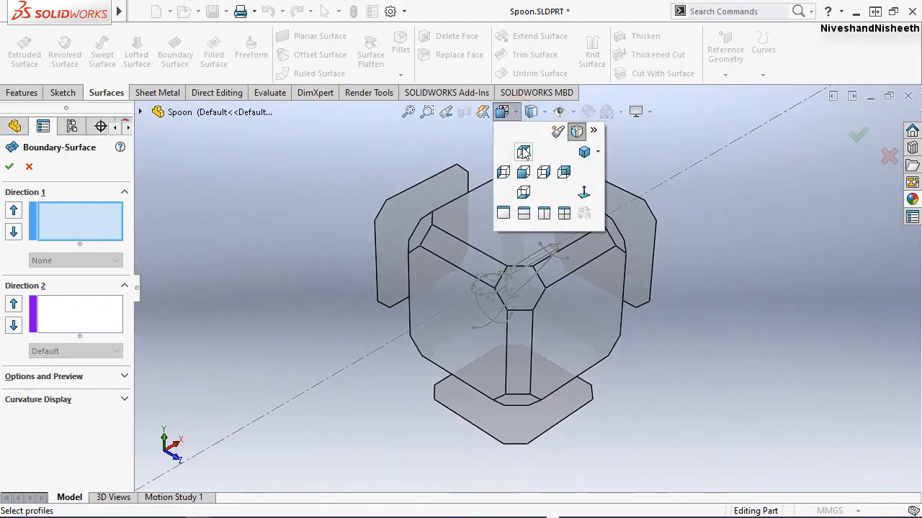
click(617, 239)
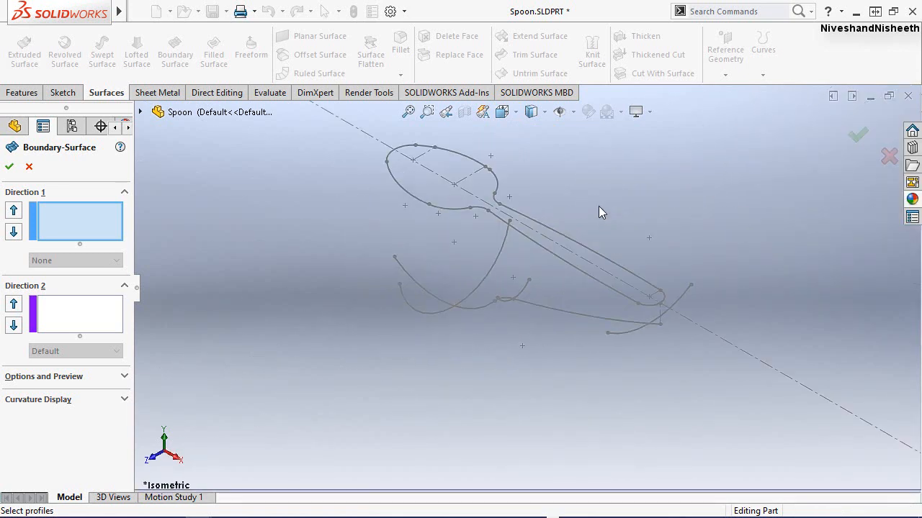
click(408, 112)
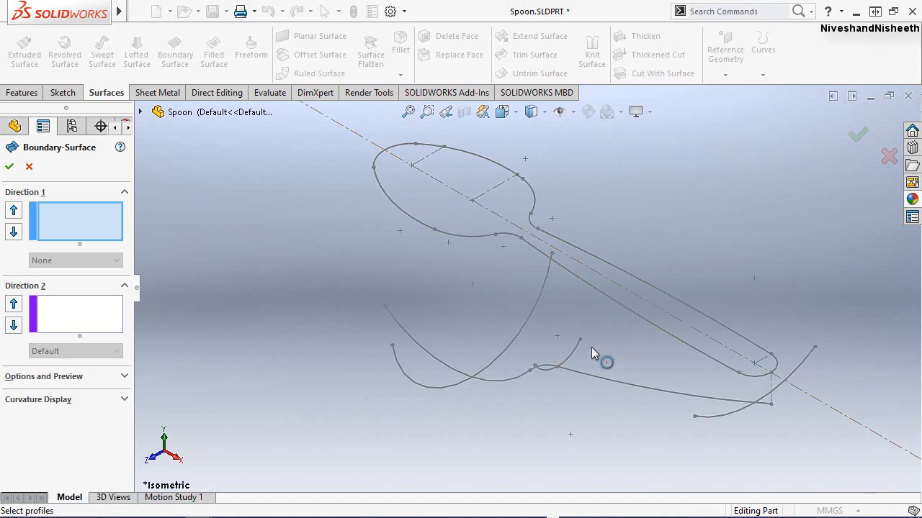
scroll(601, 344, down, 1)
scroll(442, 352, down, 1)
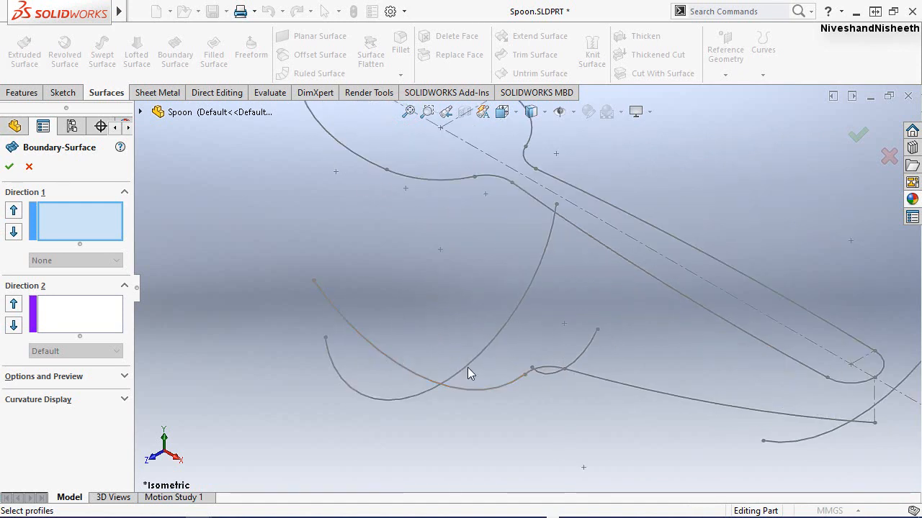
click(344, 322)
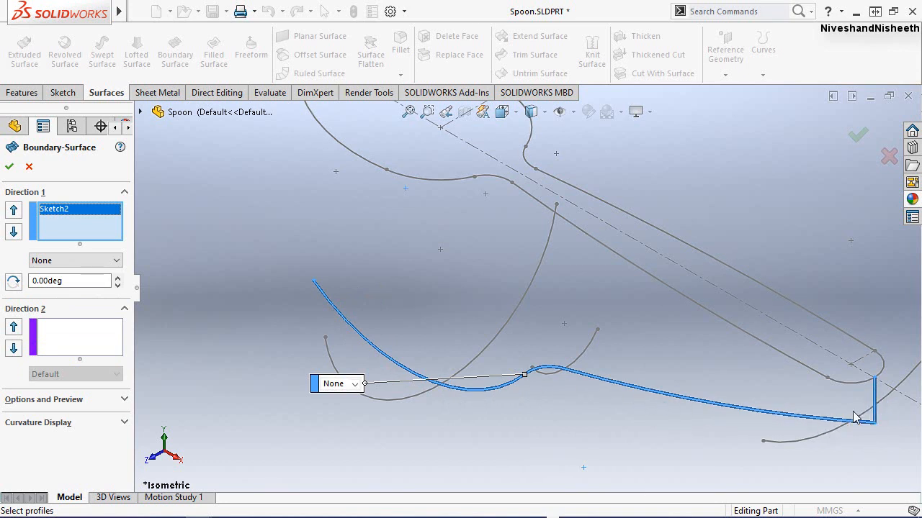
right_click(77, 213)
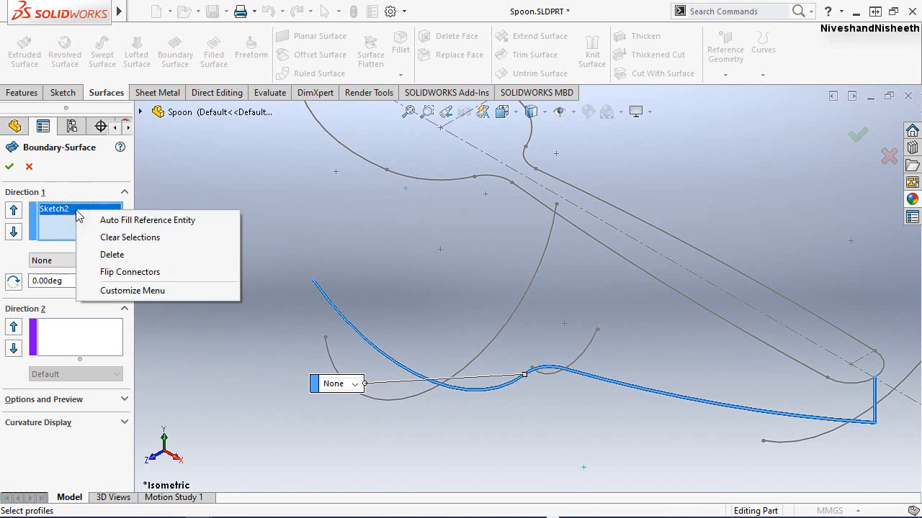
click(131, 237)
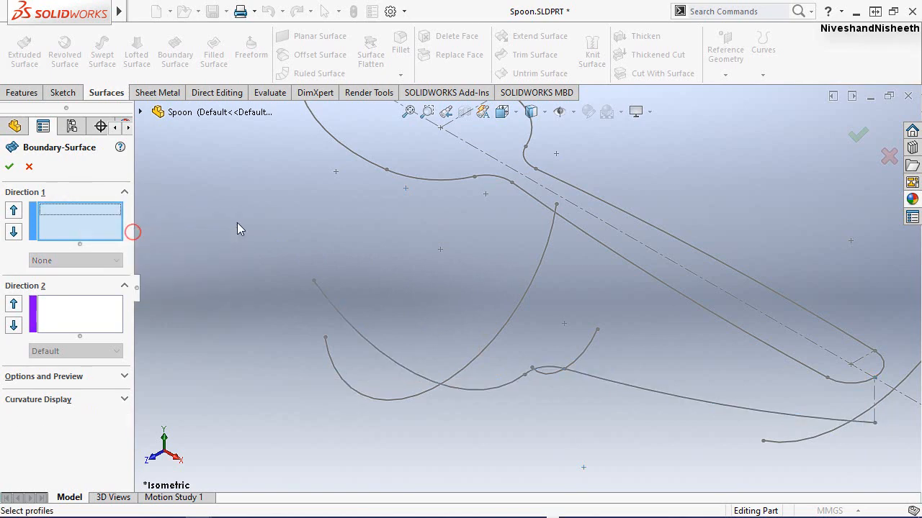
Use SelectionManager to add only the bowl segment of the side-profile curve as an open group in Direction 1.
right_click(212, 195)
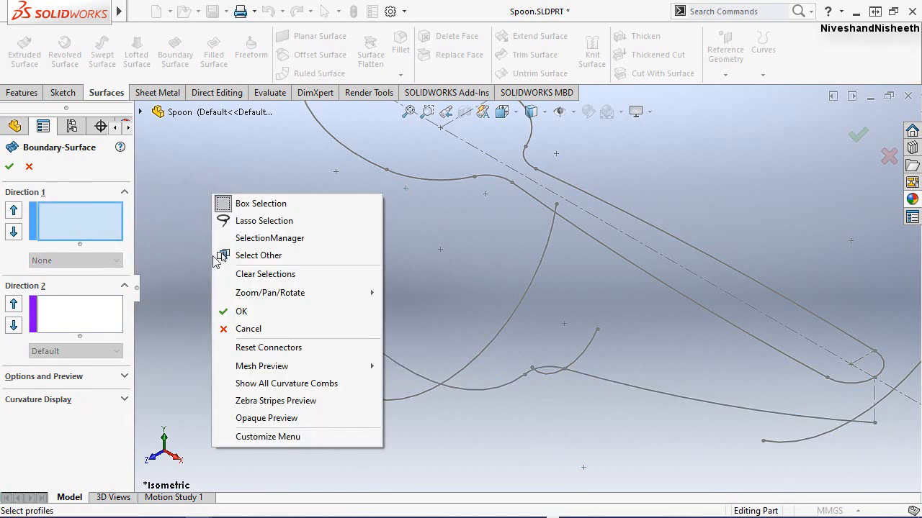
click(268, 238)
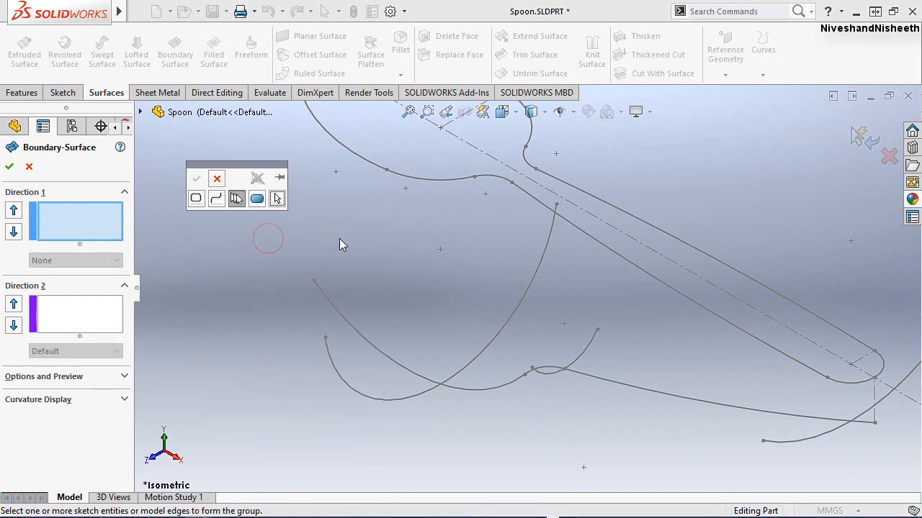
click(236, 199)
click(348, 330)
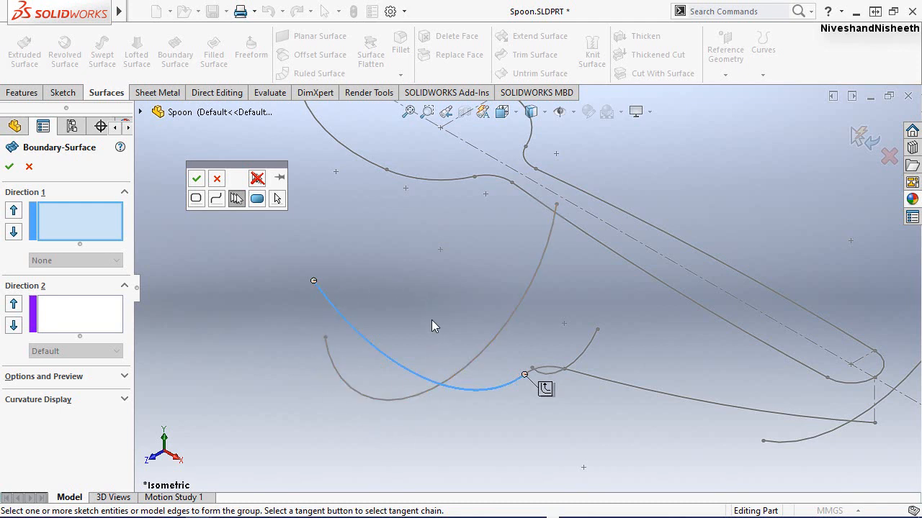
click(197, 180)
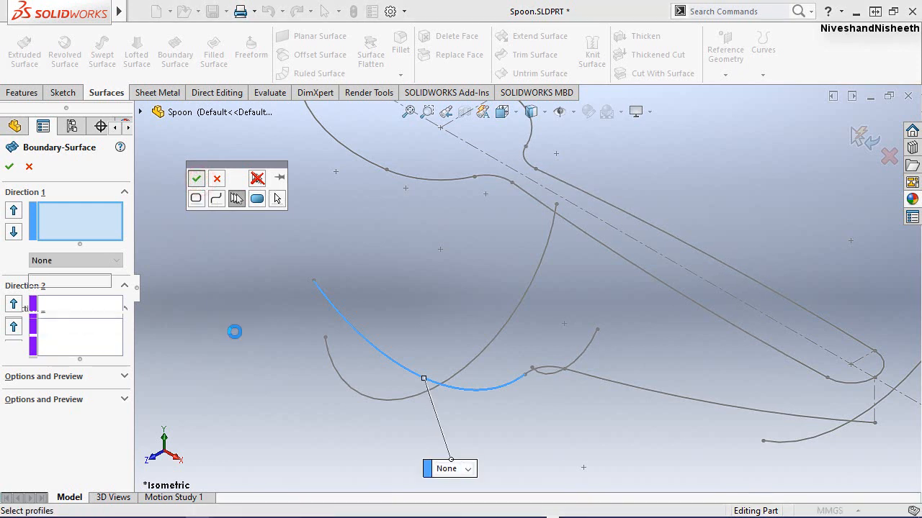
Add the bowl's cross-section arc, Sketch3, as the Direction 2 curve and create the boundary surface.
click(59, 346)
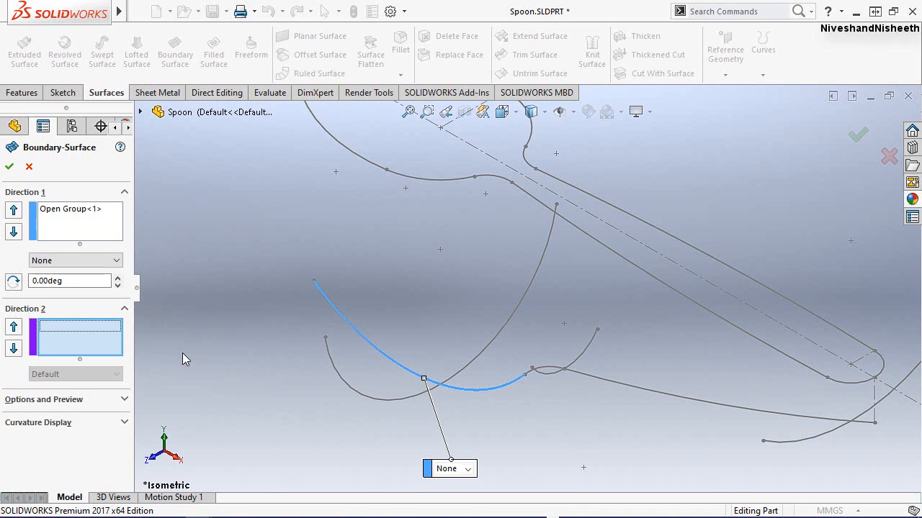
click(361, 398)
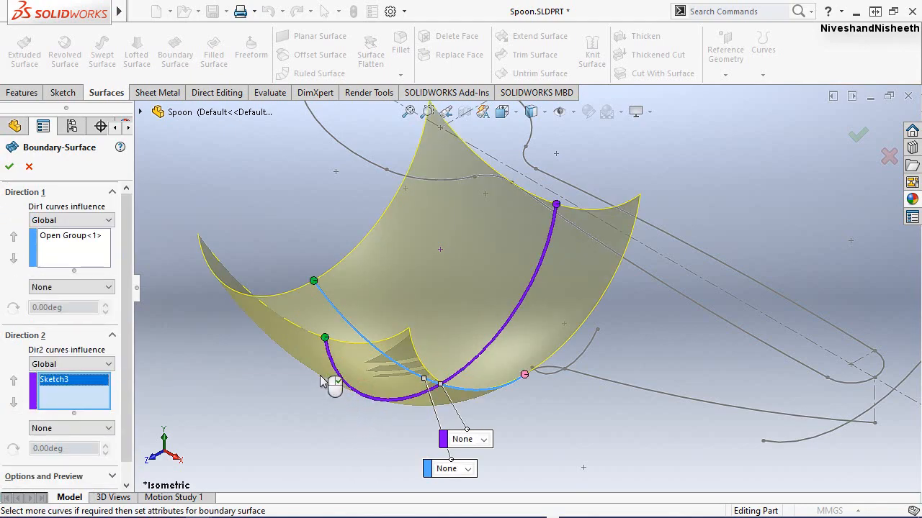
middle_drag(353, 351, 371, 367)
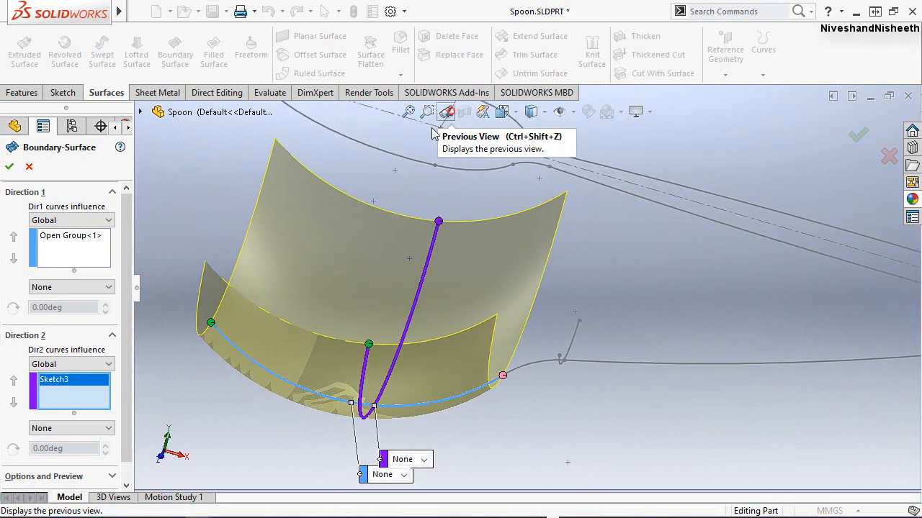
click(448, 113)
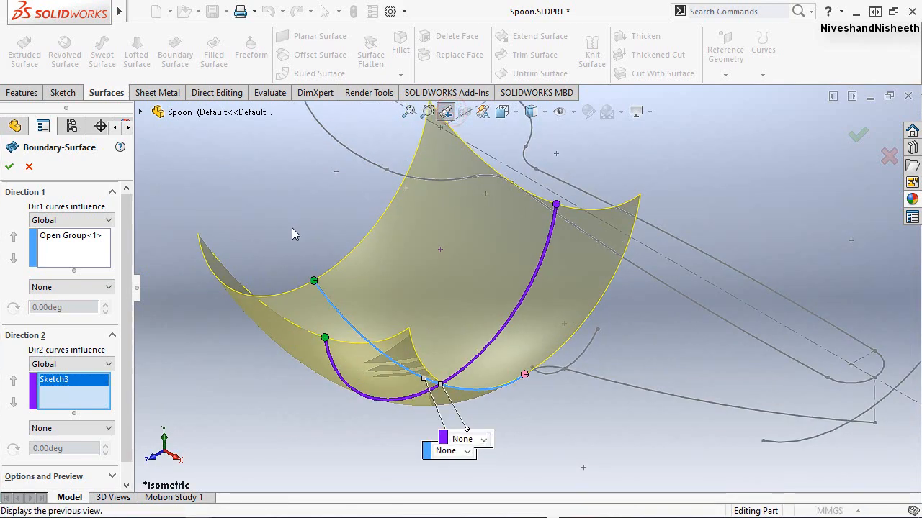
click(10, 166)
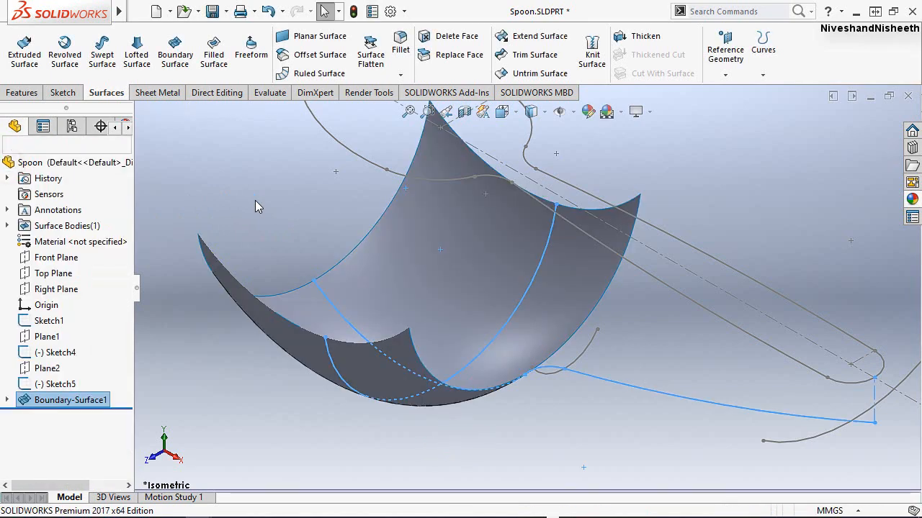
Examine the bowl's boundary surface against the spoon outline from several distances and angles.
click(255, 200)
scroll(442, 411, down, 2)
scroll(441, 411, up, 4)
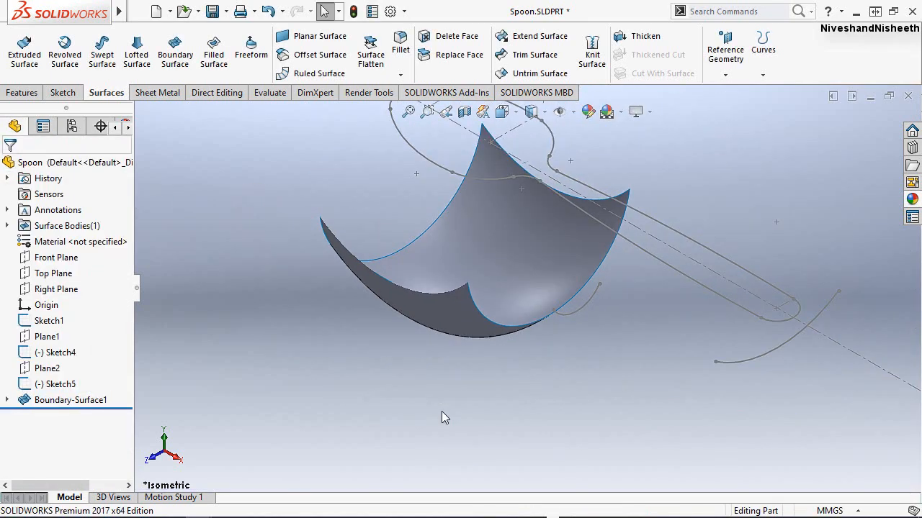
scroll(427, 494, down, 5)
scroll(450, 396, up, 6)
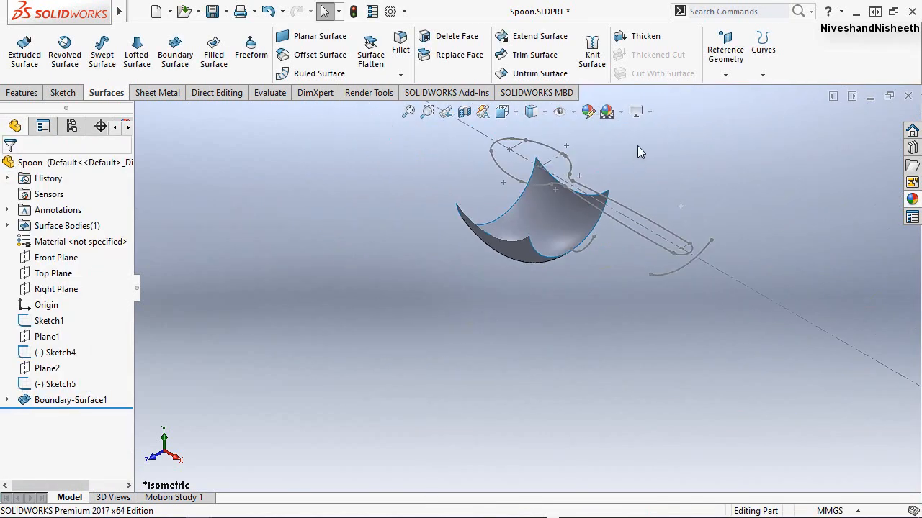
scroll(638, 145, down, 3)
middle_drag(456, 301, 499, 365)
click(445, 112)
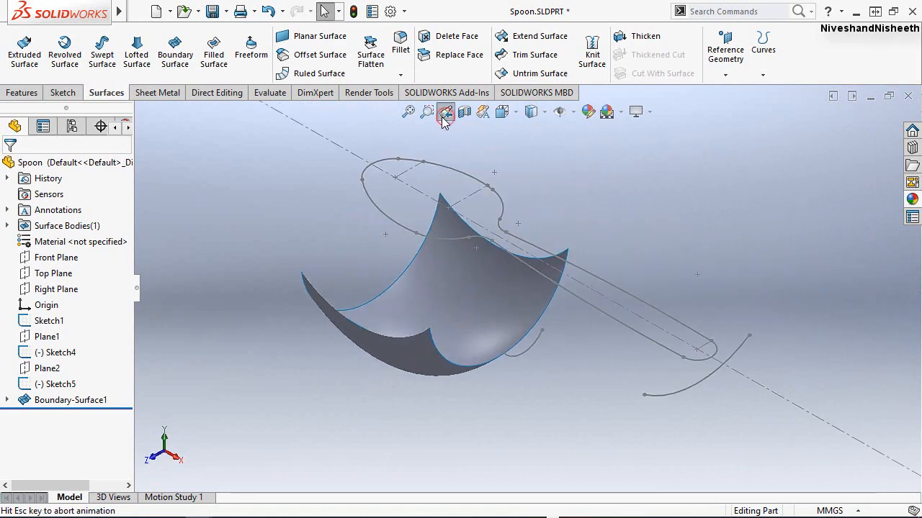
click(240, 224)
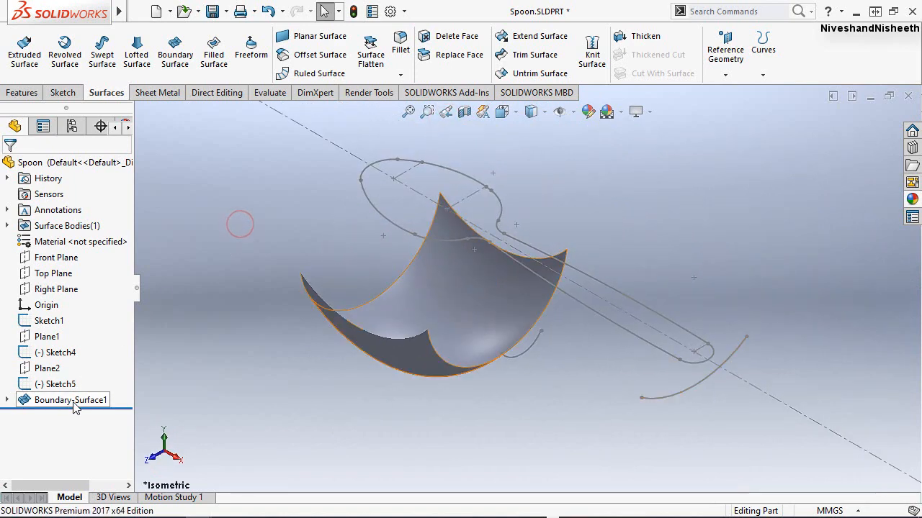
click(600, 418)
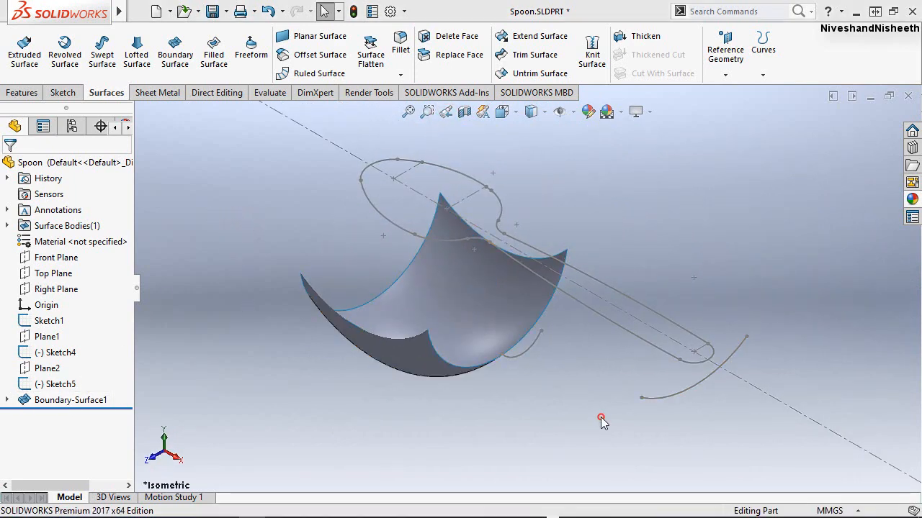
Apply the chromium plate appearance from the Chrome metals to the bowl surface and inspect it from another angle.
click(912, 201)
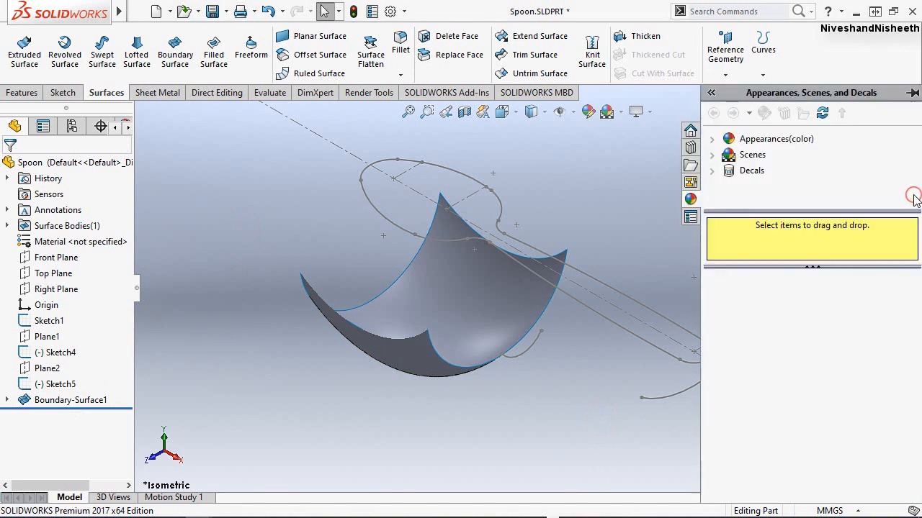
click(720, 139)
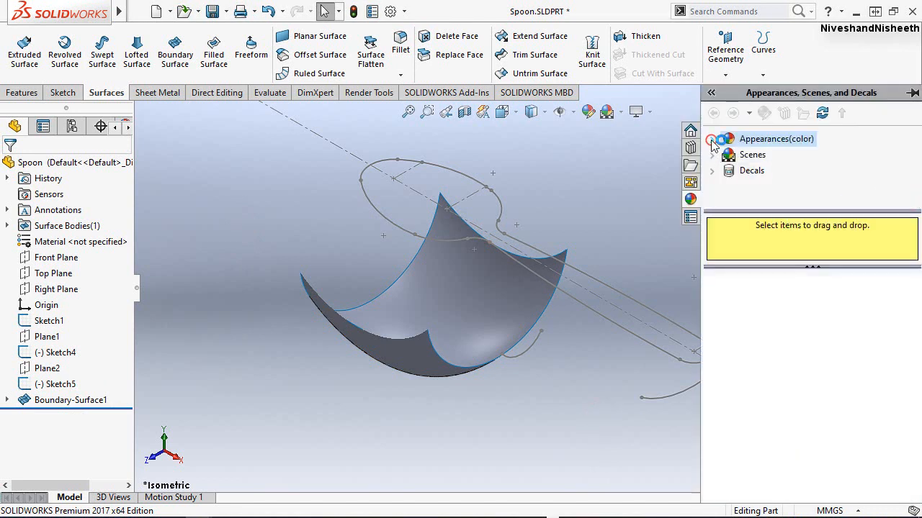
click(712, 139)
click(747, 173)
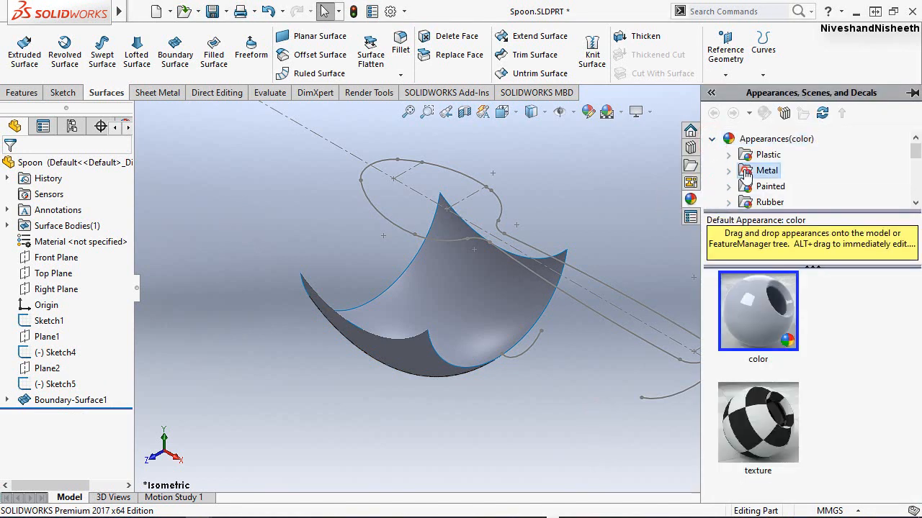
click(738, 172)
click(729, 172)
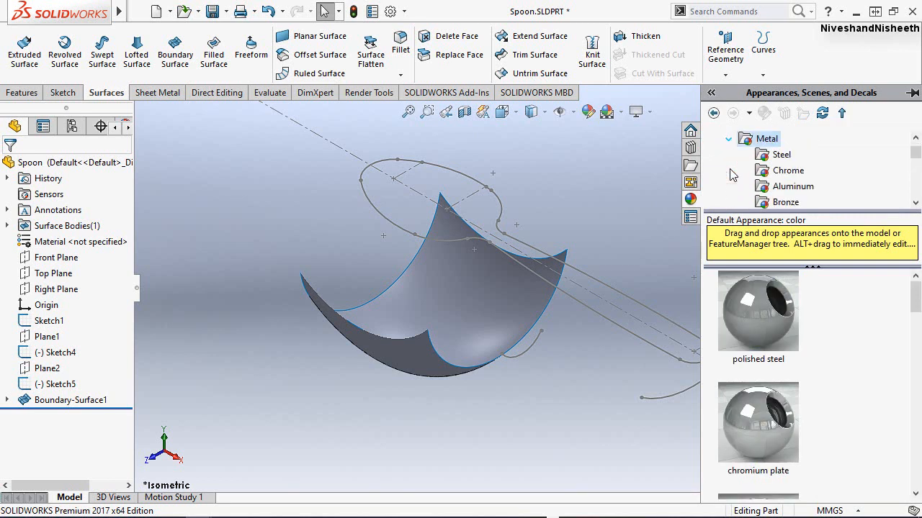
click(776, 171)
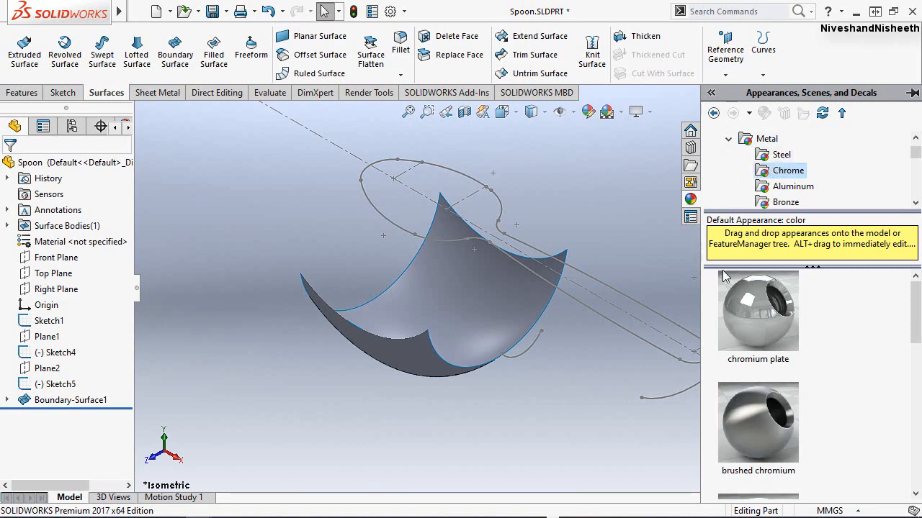
click(756, 310)
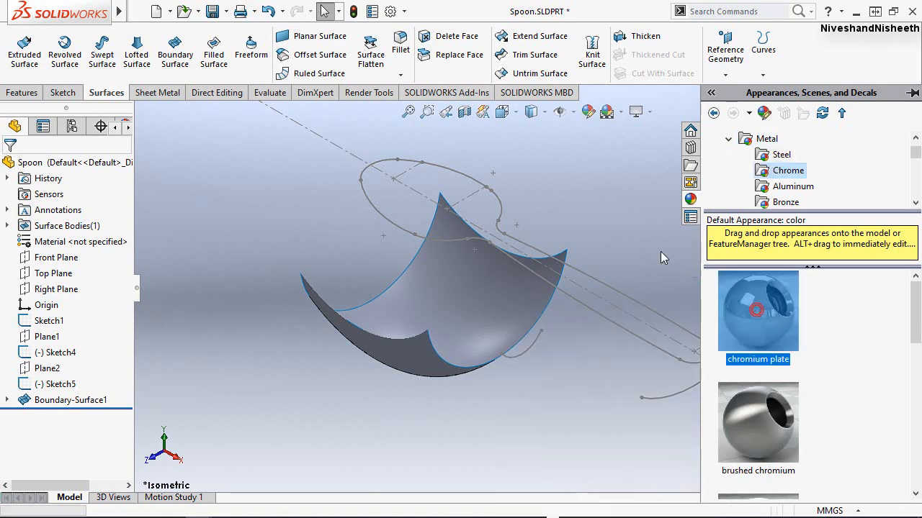
click(624, 224)
click(222, 217)
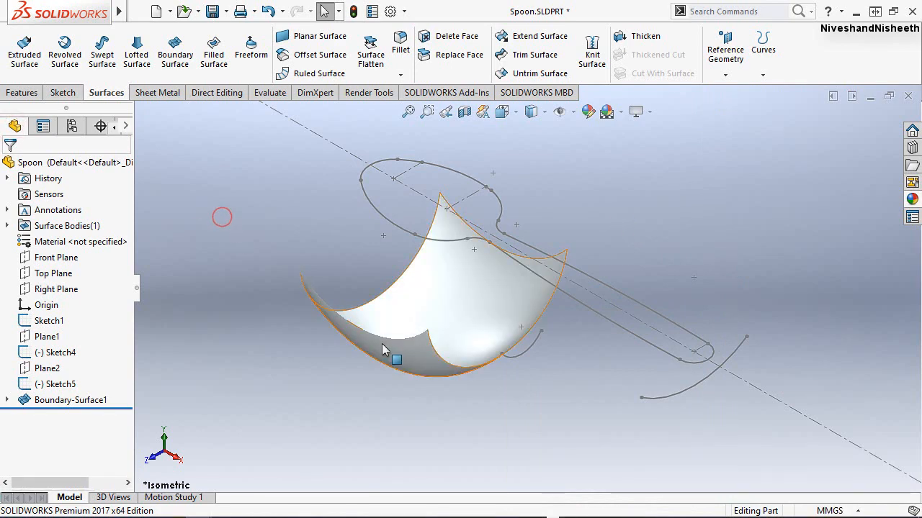
mouse_move(383, 344)
middle_down()
mouse_move(431, 277)
mouse_move(512, 251)
mouse_move(540, 339)
mouse_move(531, 381)
mouse_move(525, 374)
middle_up()
click(447, 112)
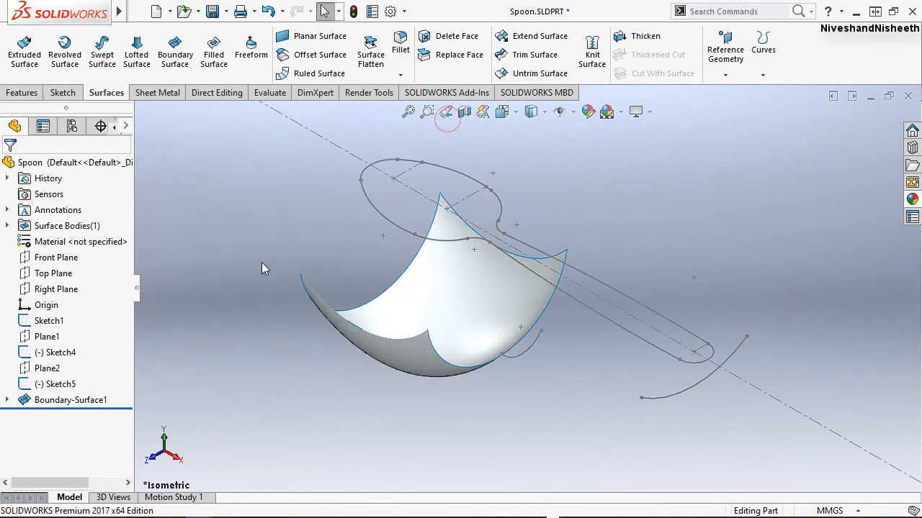
Hide the spoon outline sketch, Sketch1, leaving the bowl surface and remaining cross-section arcs displayed.
click(716, 400)
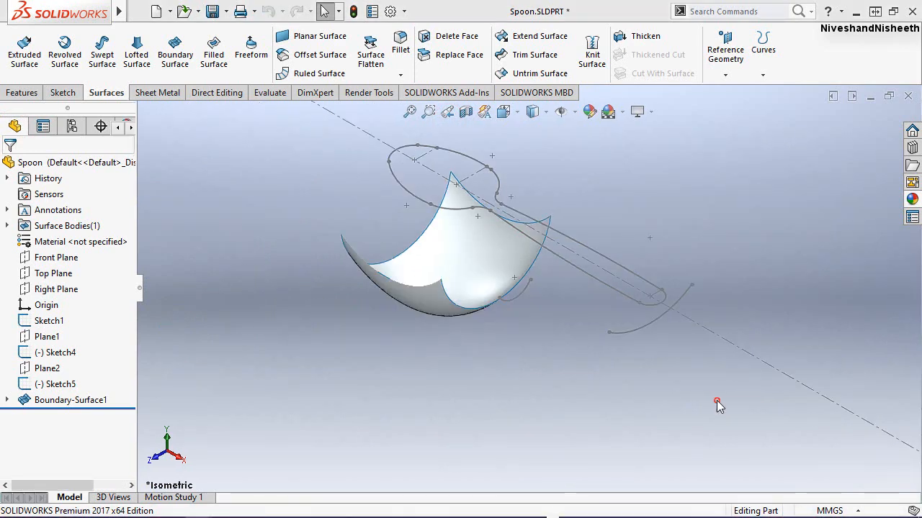
click(52, 321)
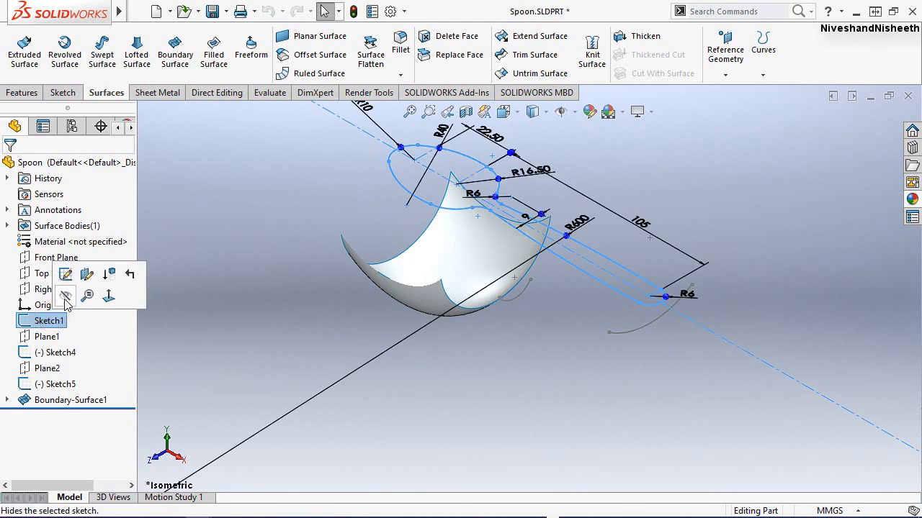
click(64, 296)
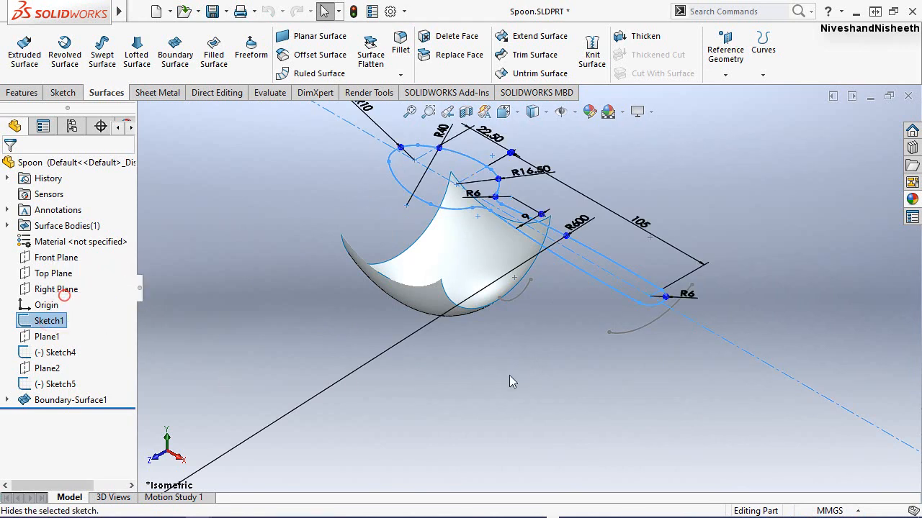
click(631, 395)
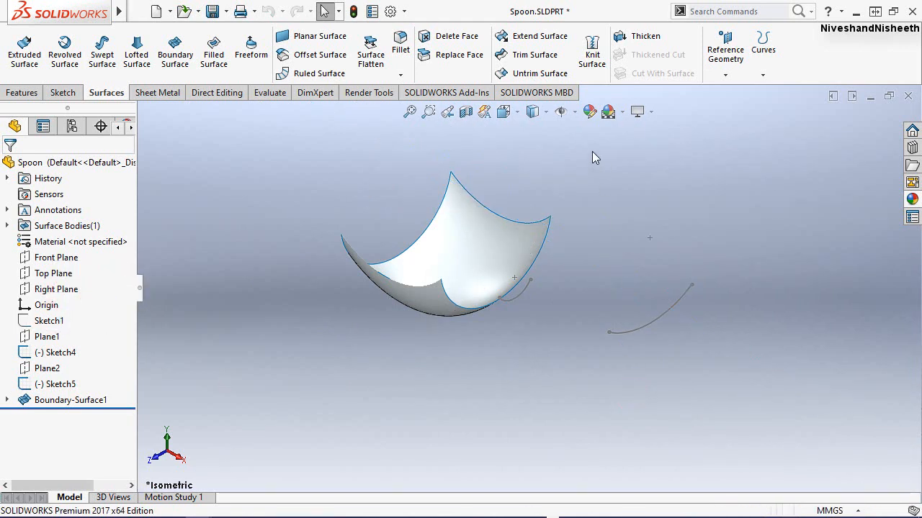
Start a lofted surface and use SelectionManager to add the bowl surface's handle-side edge as the first open-group profile.
scroll(534, 199, down, 2)
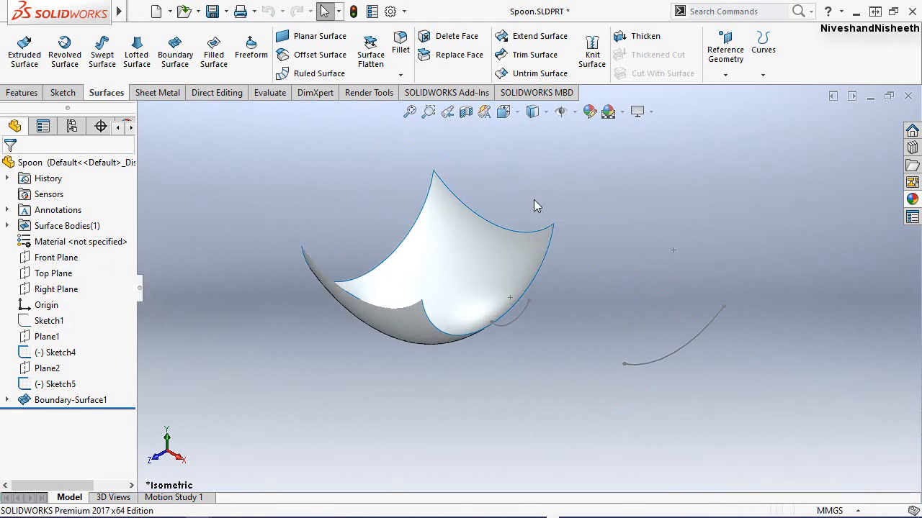
click(136, 62)
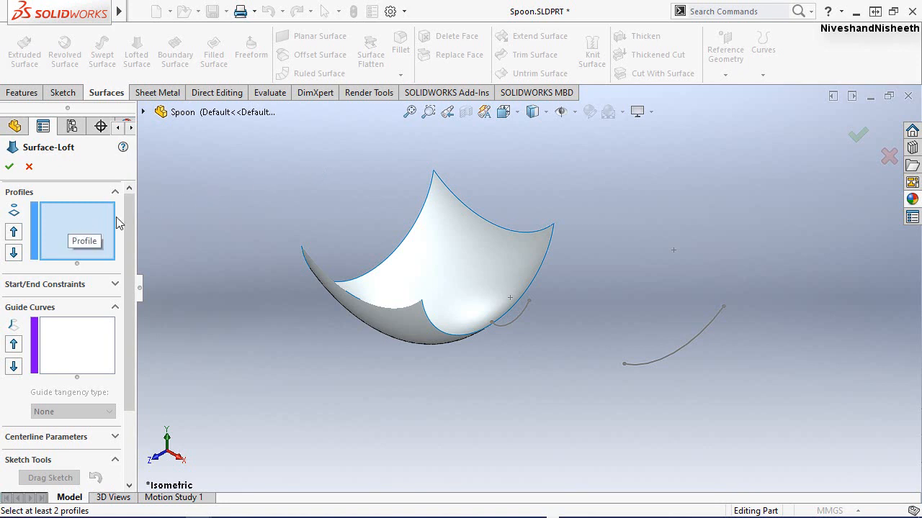
right_click(209, 195)
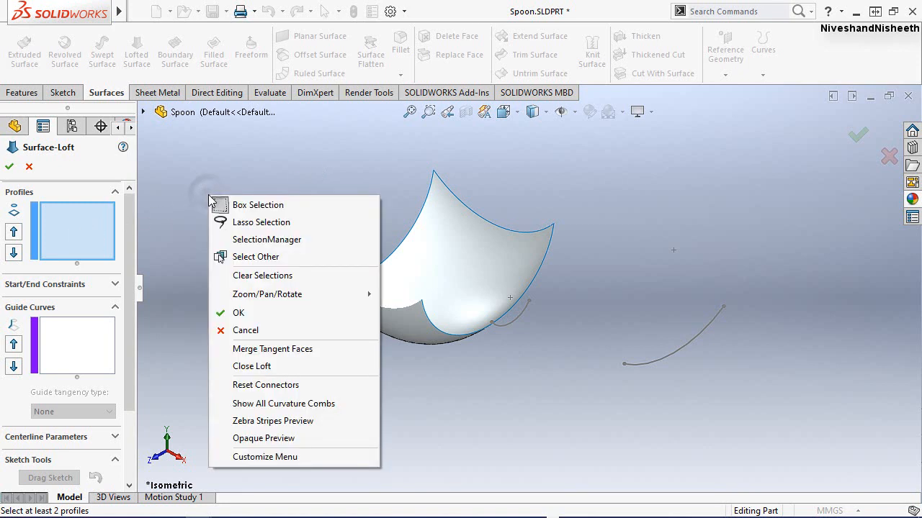
click(252, 238)
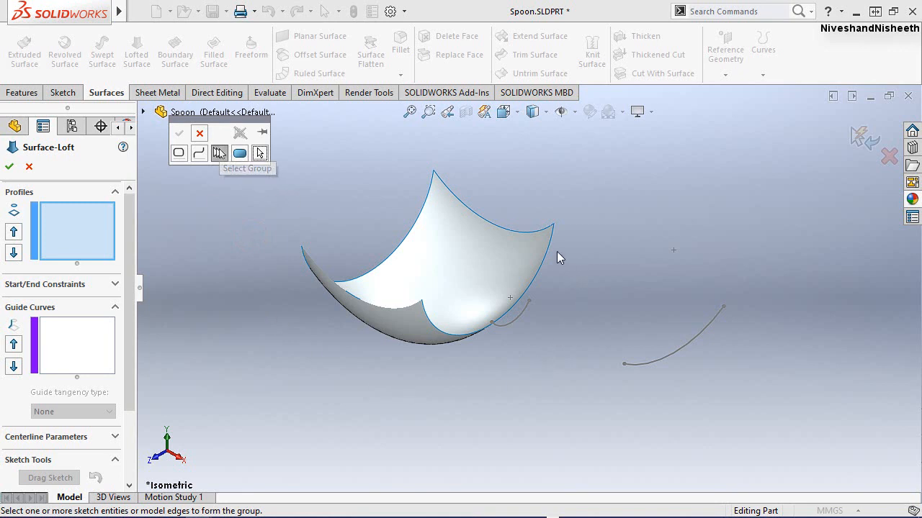
scroll(556, 252, down, 3)
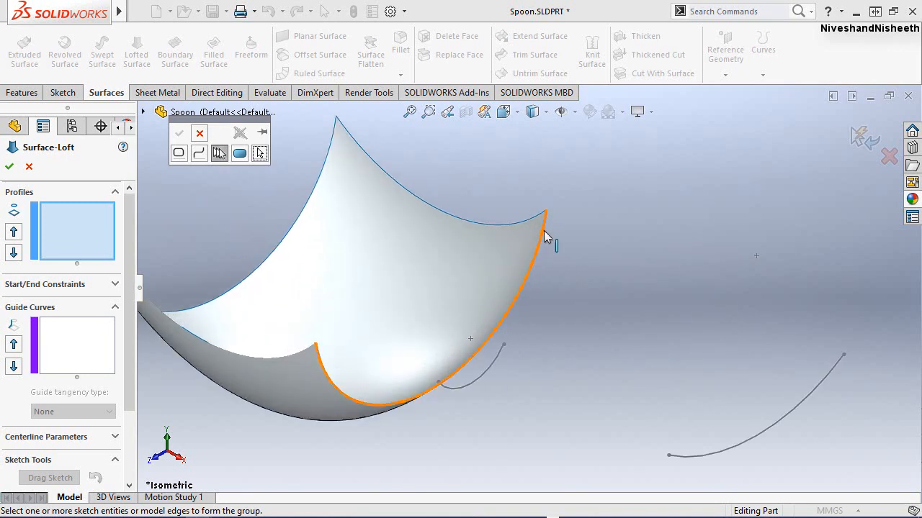
click(542, 236)
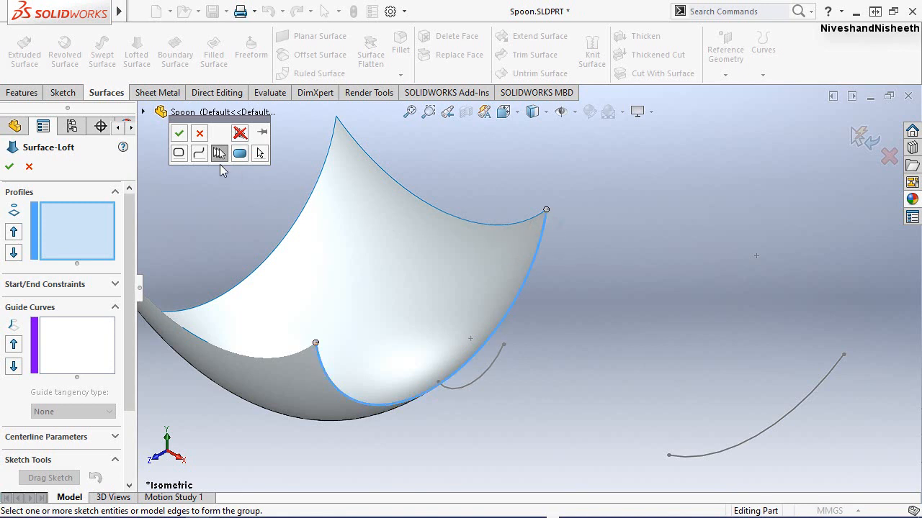
click(179, 133)
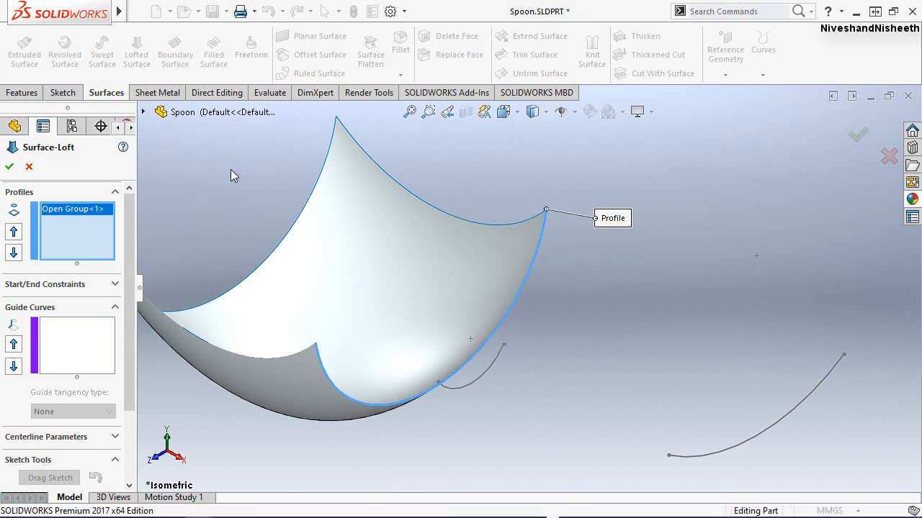
Add the small neck arc beside the bowl as the loft's second profile with SelectionManager.
right_click(230, 169)
click(264, 213)
click(501, 351)
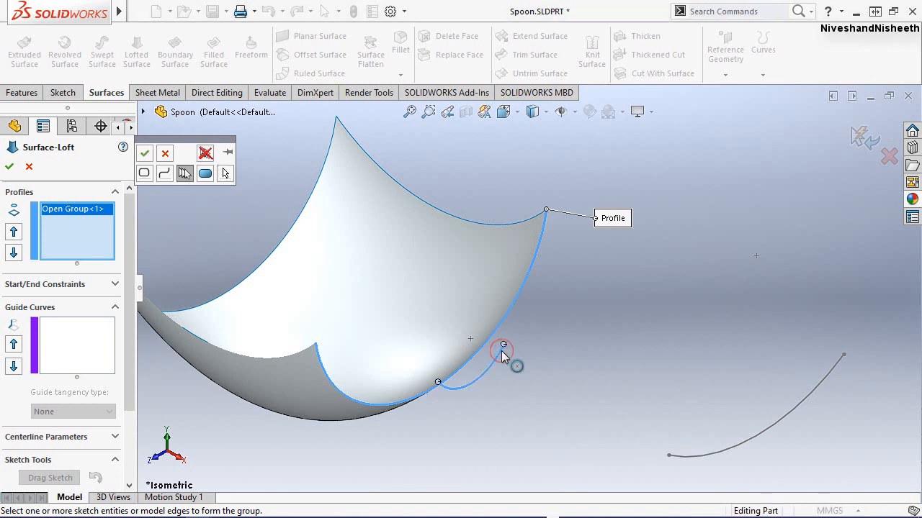
click(144, 153)
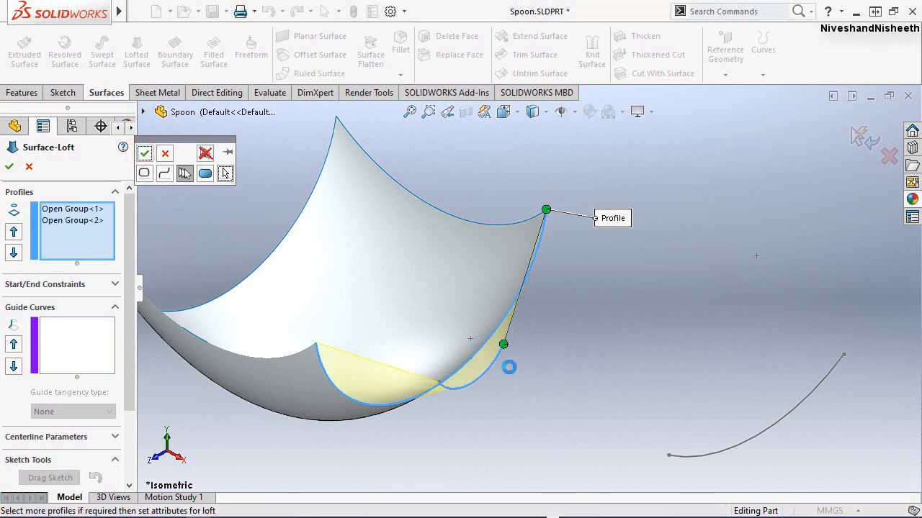
Add the side-profile sketch, Sketch2 from the bowl's boundary surface, as the guide curve and create the neck's lofted surface.
middle_drag(557, 332, 549, 409)
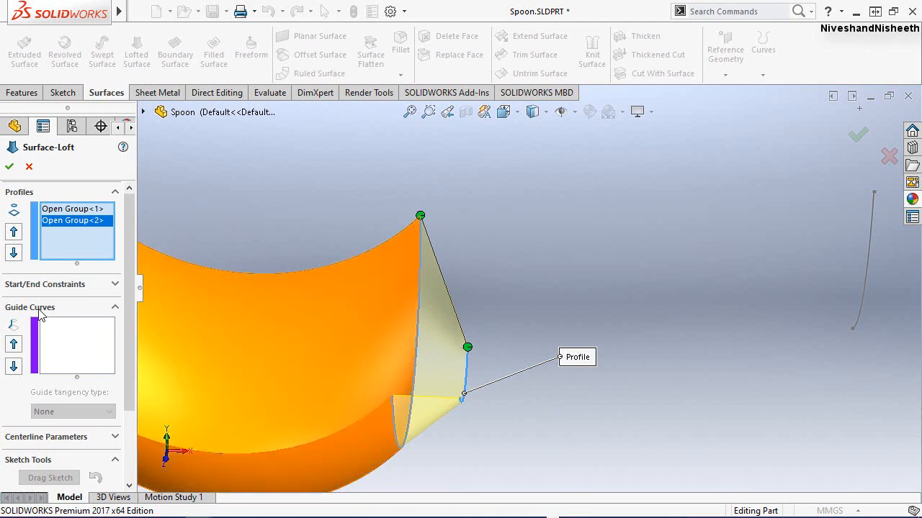
click(70, 359)
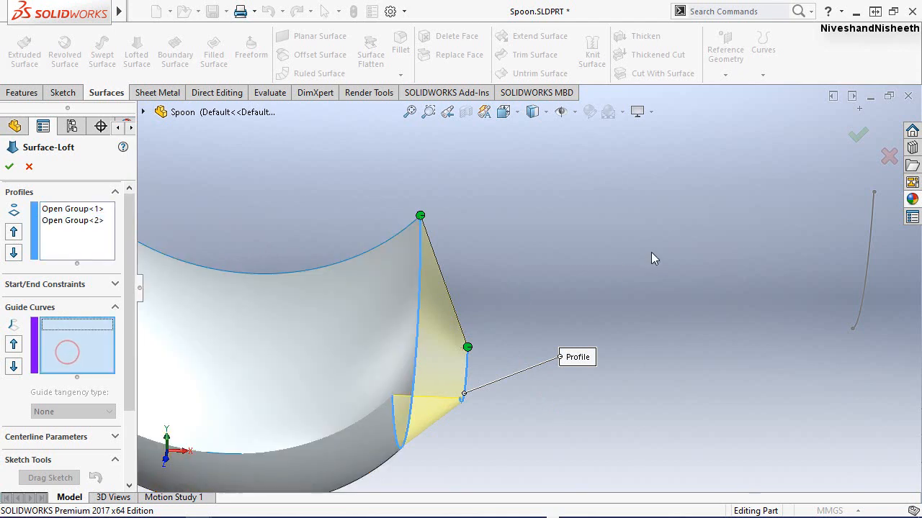
scroll(651, 252, up, 3)
scroll(525, 286, up, 1)
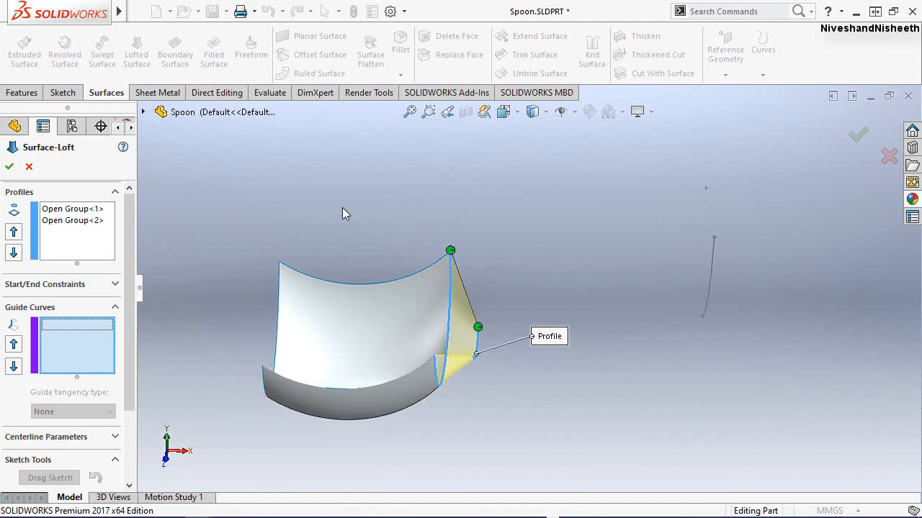
click(142, 114)
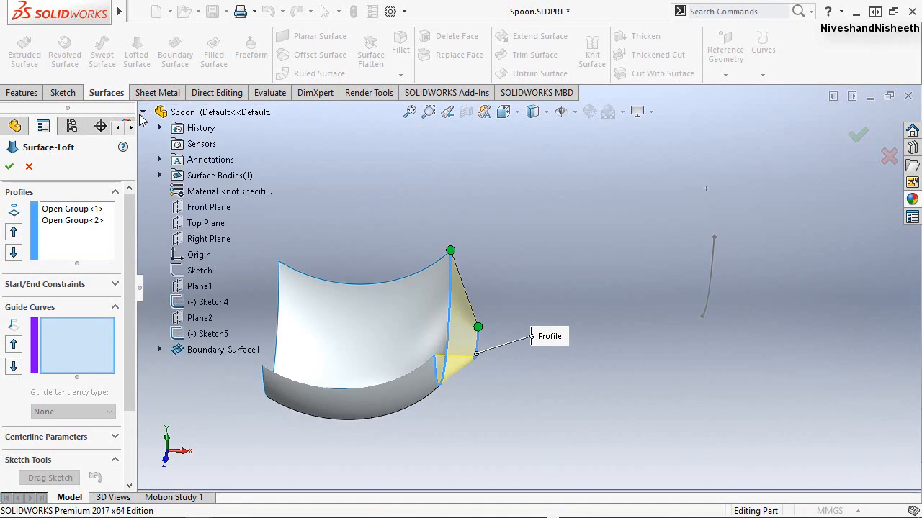
click(159, 350)
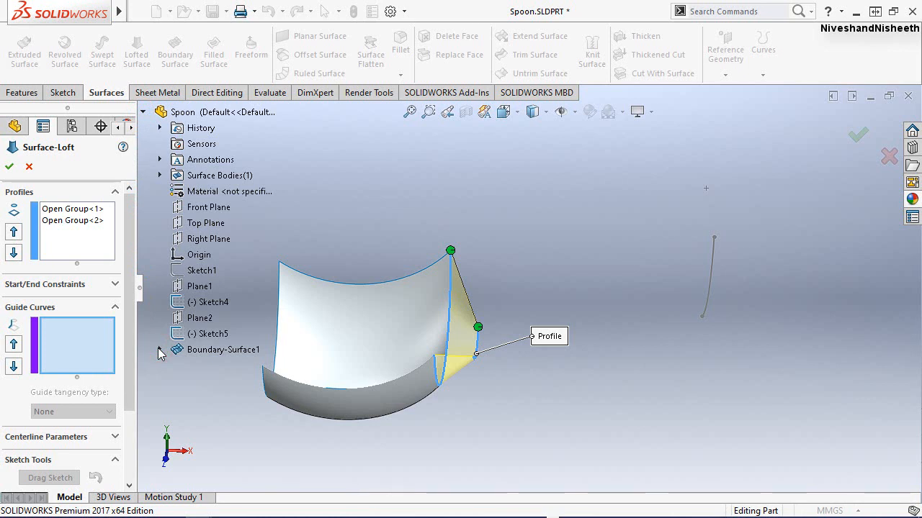
click(159, 350)
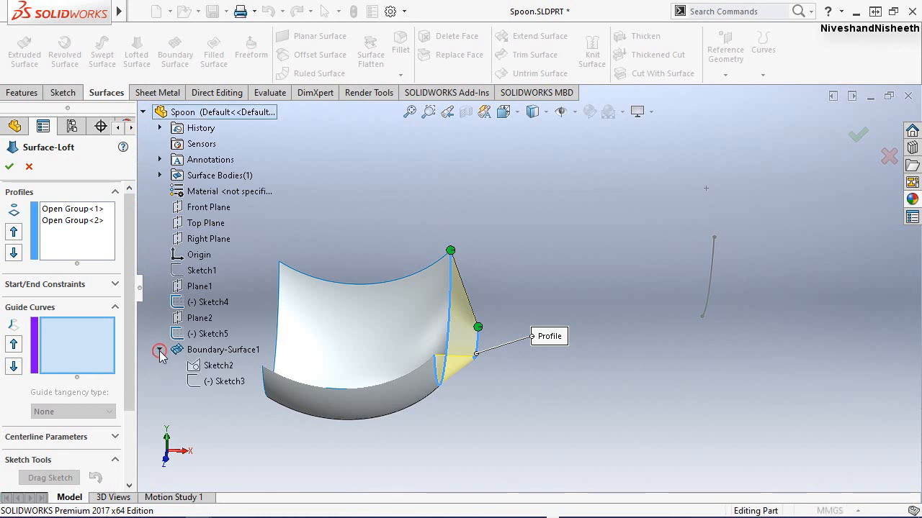
click(216, 365)
middle_drag(472, 402, 484, 383)
scroll(484, 384, up, 2)
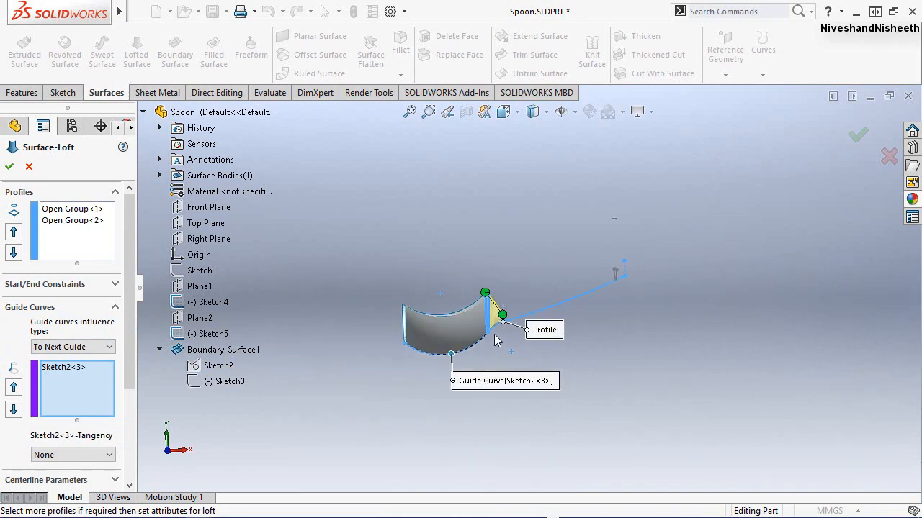
scroll(465, 378, down, 7)
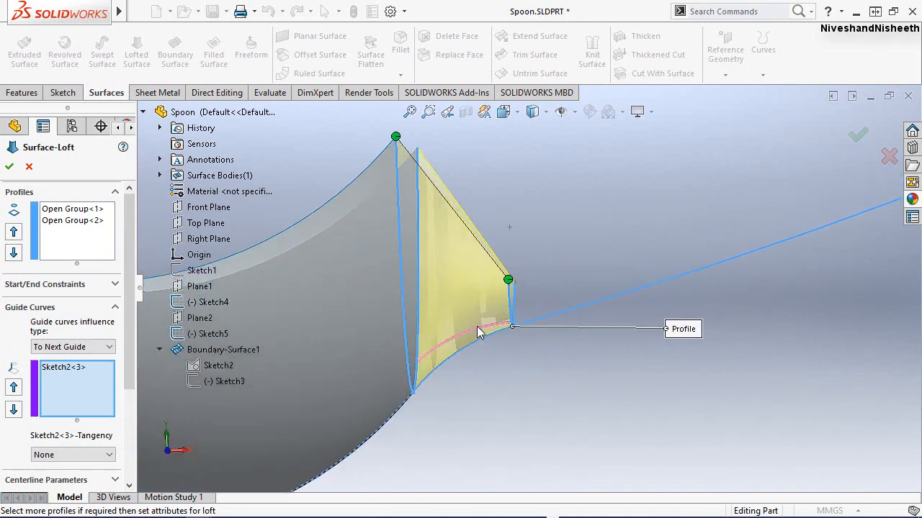
click(857, 137)
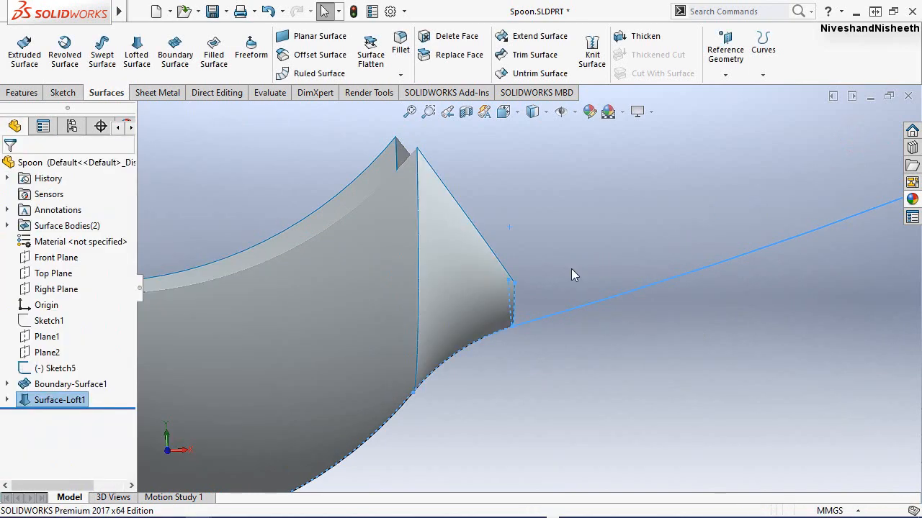
Show the side-profile sketch, Sketch2, absorbed in the bowl's boundary surface.
middle_drag(521, 373, 467, 320)
key(f)
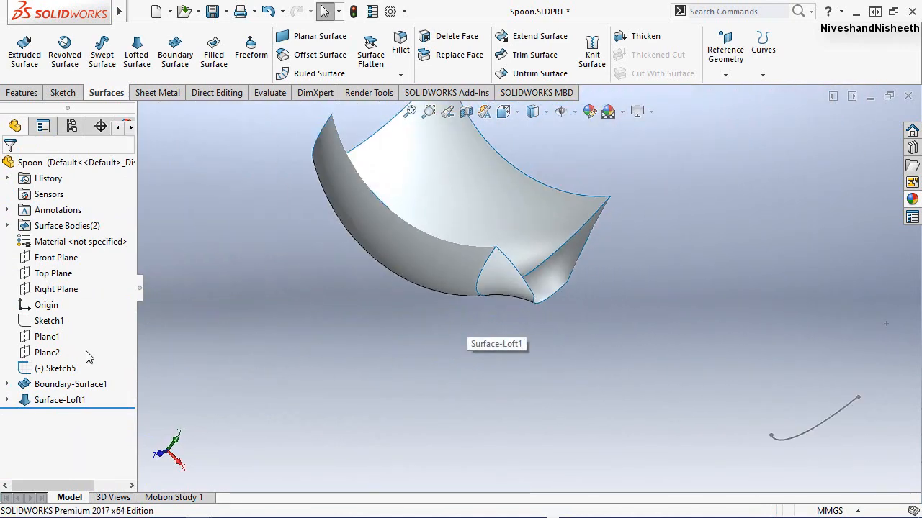
click(7, 385)
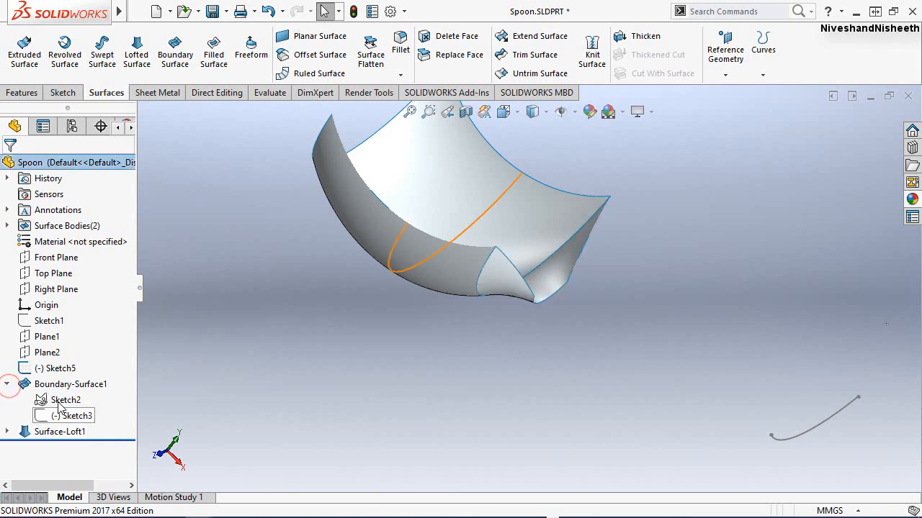
click(65, 400)
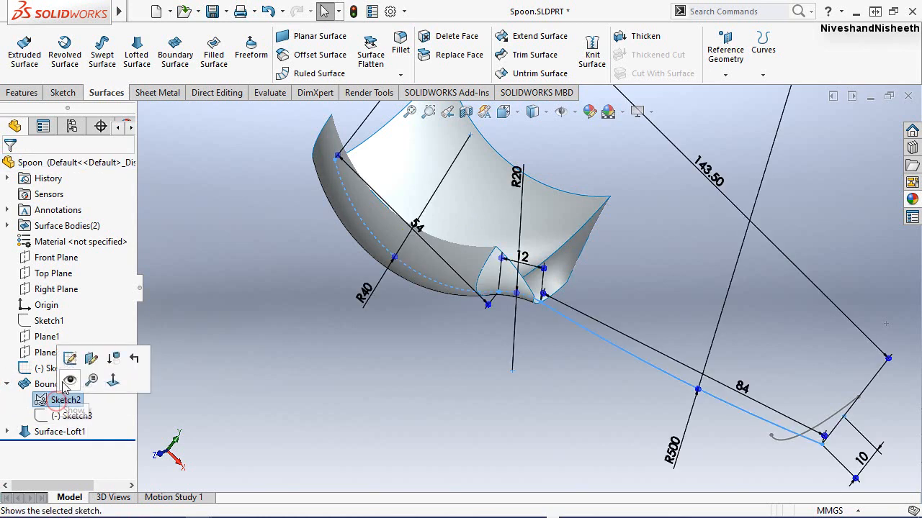
click(487, 396)
middle_drag(548, 272, 483, 303)
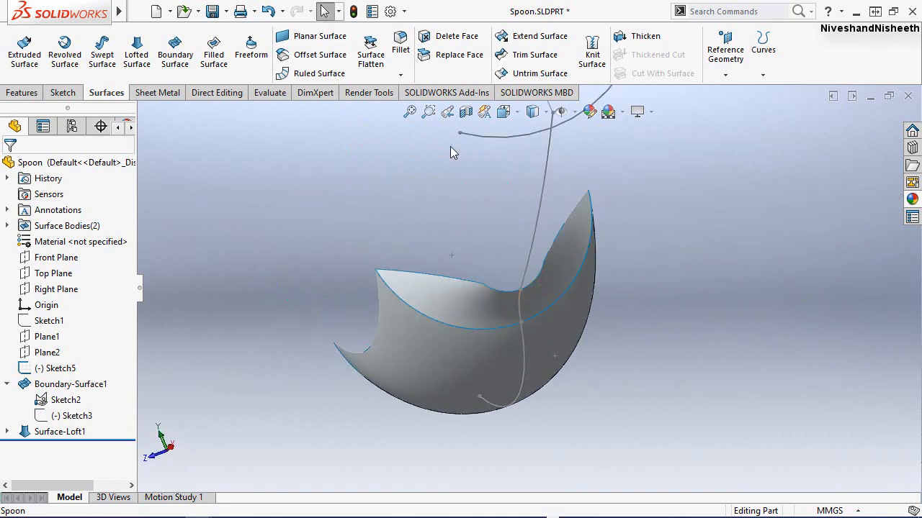
Start another lofted surface in the isometric view and select the neck surface's narrow end edge as its first profile.
click(523, 115)
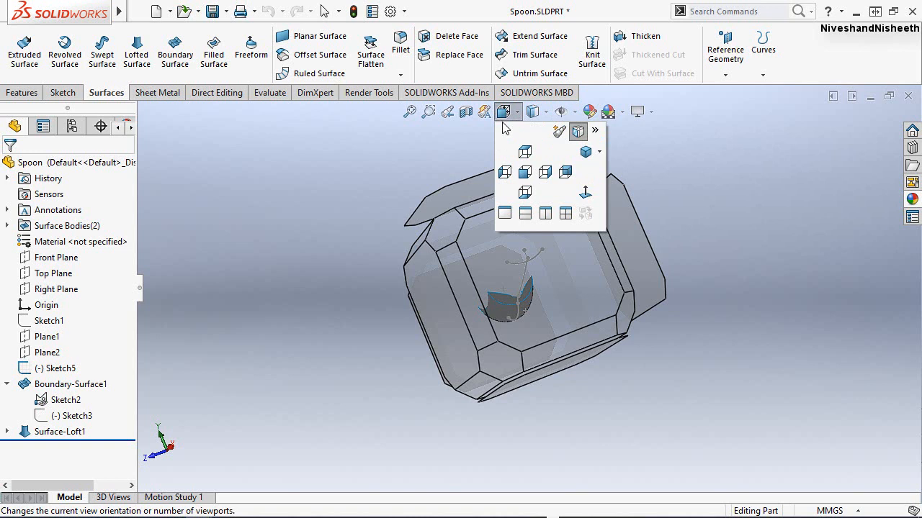
click(599, 152)
click(618, 152)
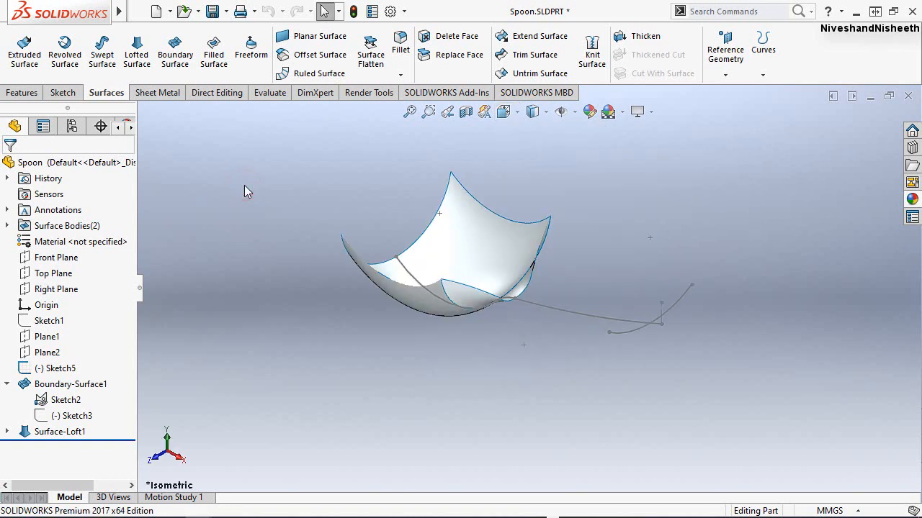
scroll(561, 244, down, 4)
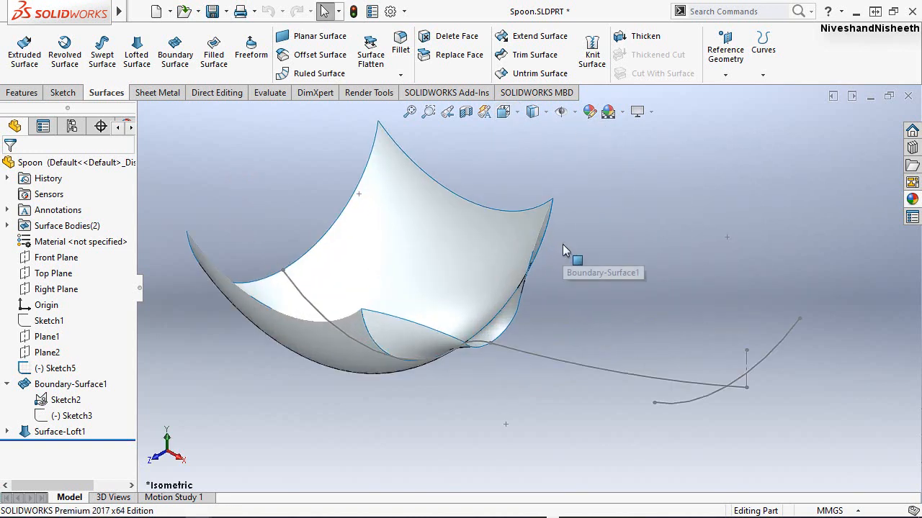
right_click(626, 188)
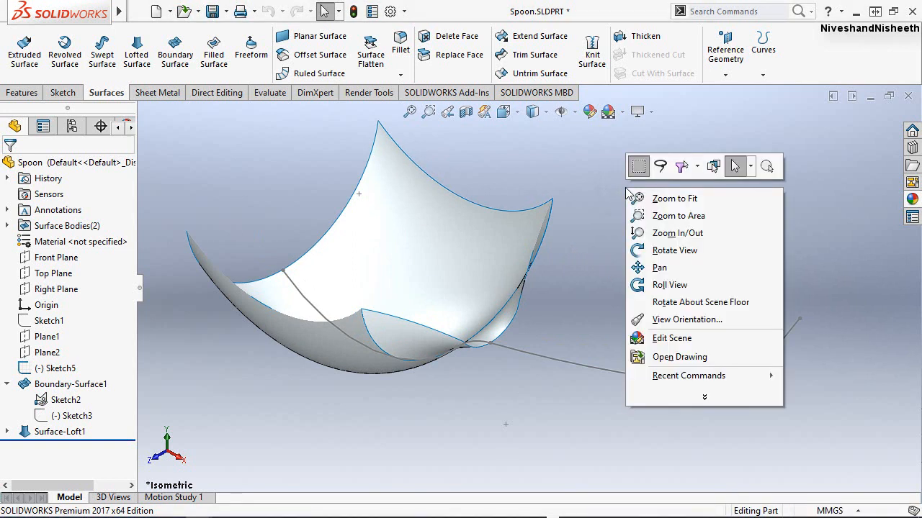
click(730, 375)
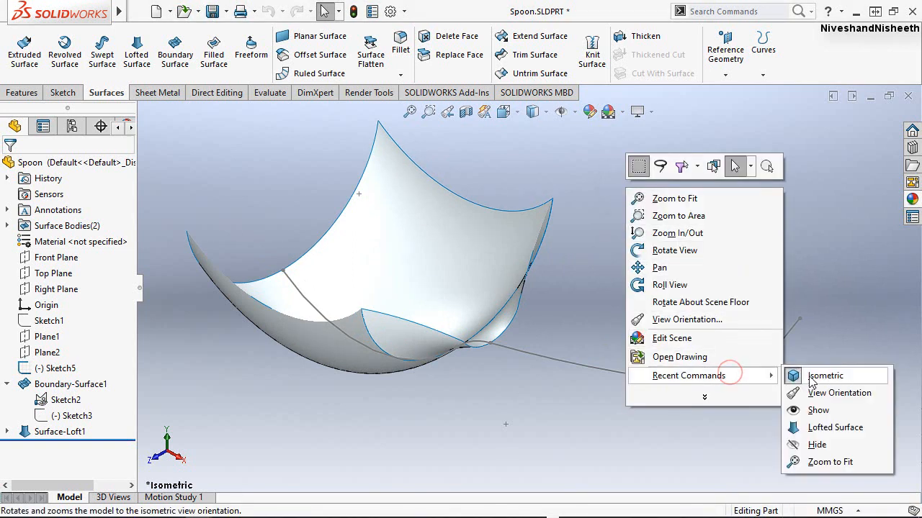
click(826, 429)
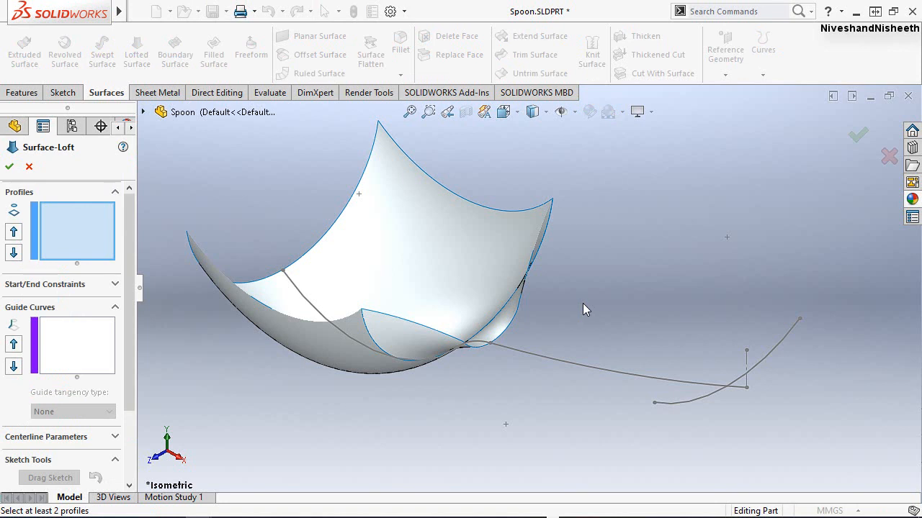
right_click(596, 235)
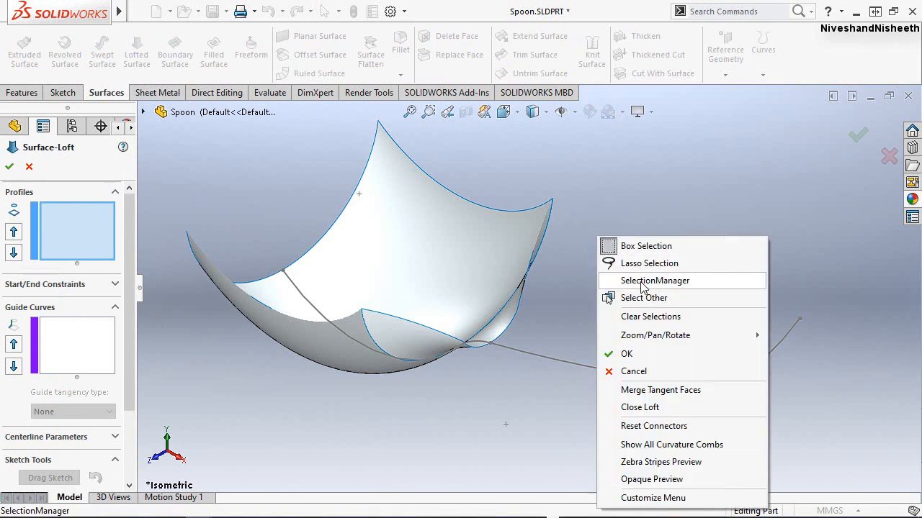
mouse_move(572, 276)
middle_down()
mouse_move(570, 306)
mouse_move(595, 334)
middle_up()
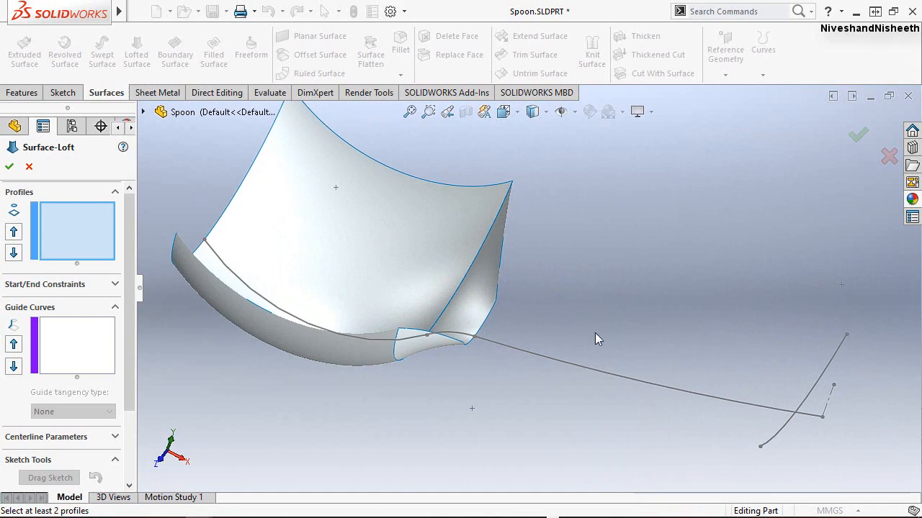
click(493, 304)
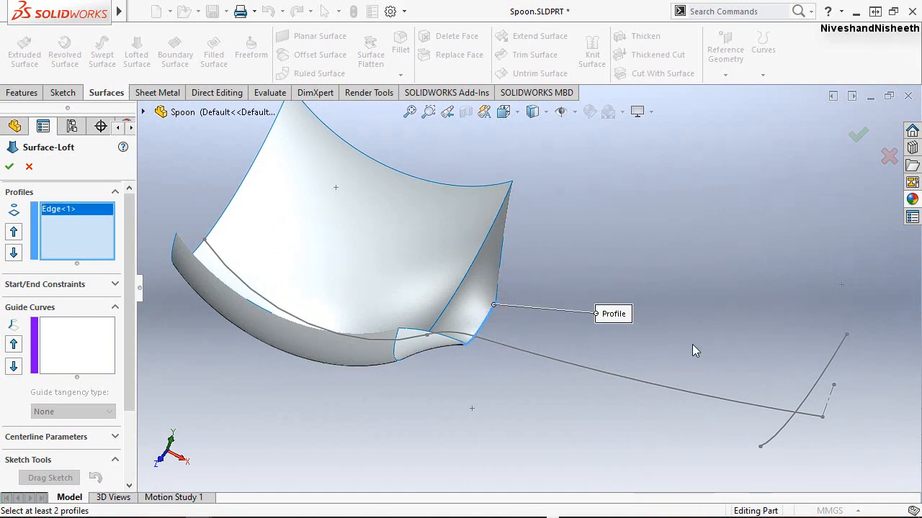
Add the handle-end arc, Sketch5, as the second profile and the side-profile sketch, Sketch2, as guide curve, and create the handle's lofted surface.
click(841, 345)
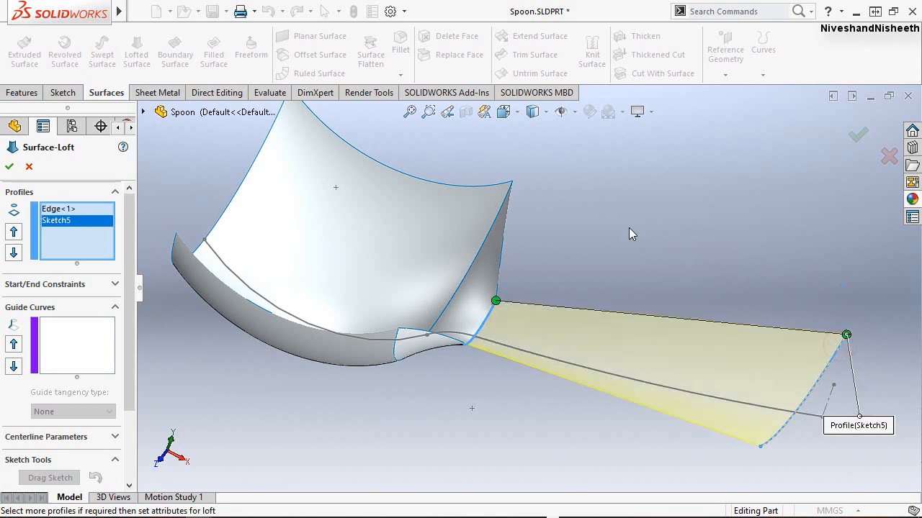
click(64, 348)
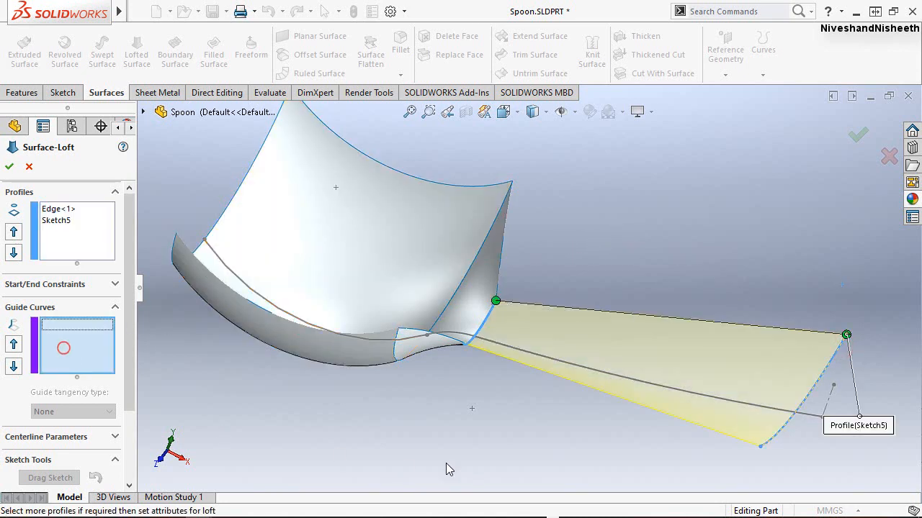
click(641, 386)
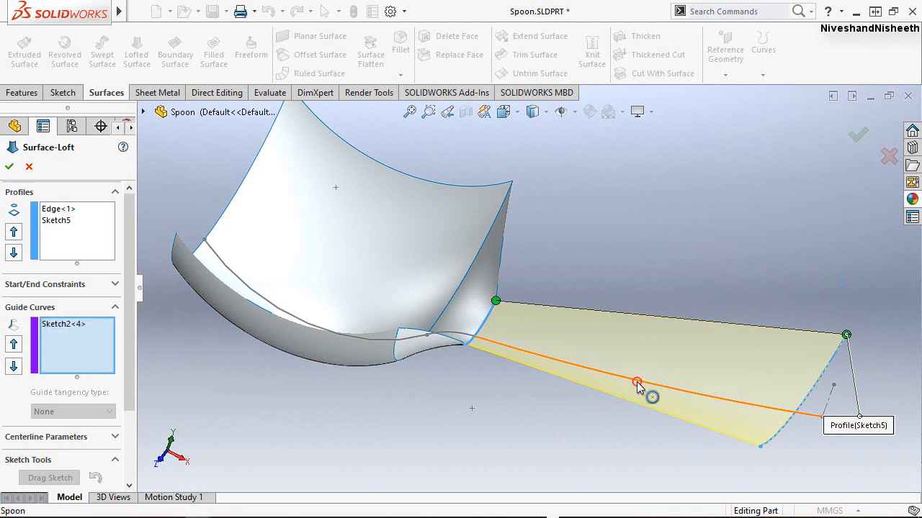
middle_drag(634, 435, 640, 410)
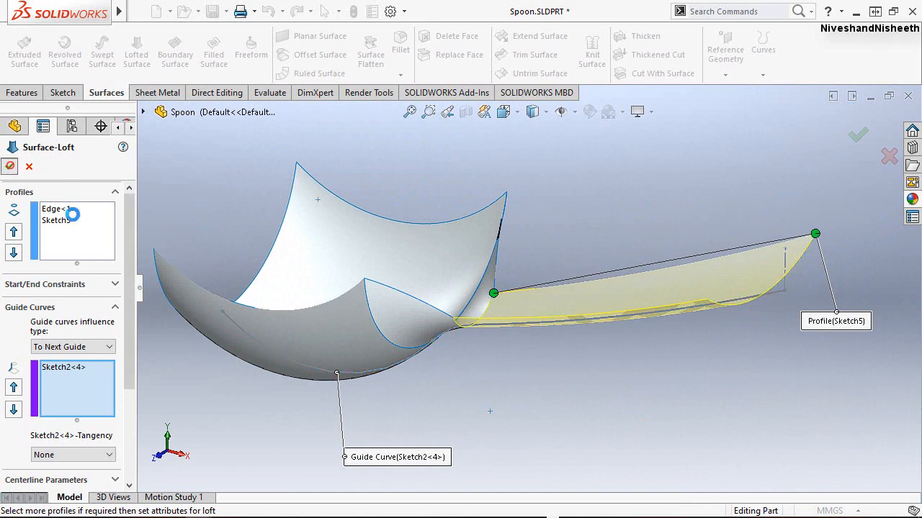
click(9, 166)
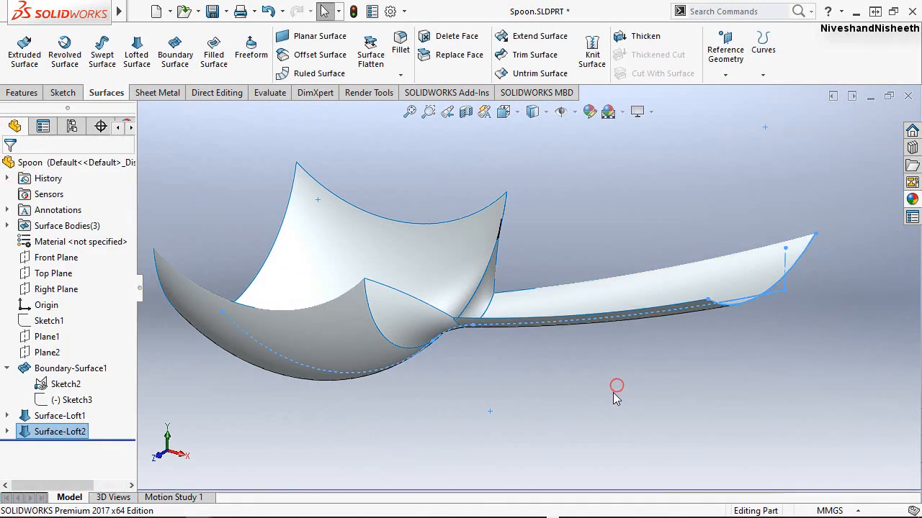
click(616, 397)
key(f)
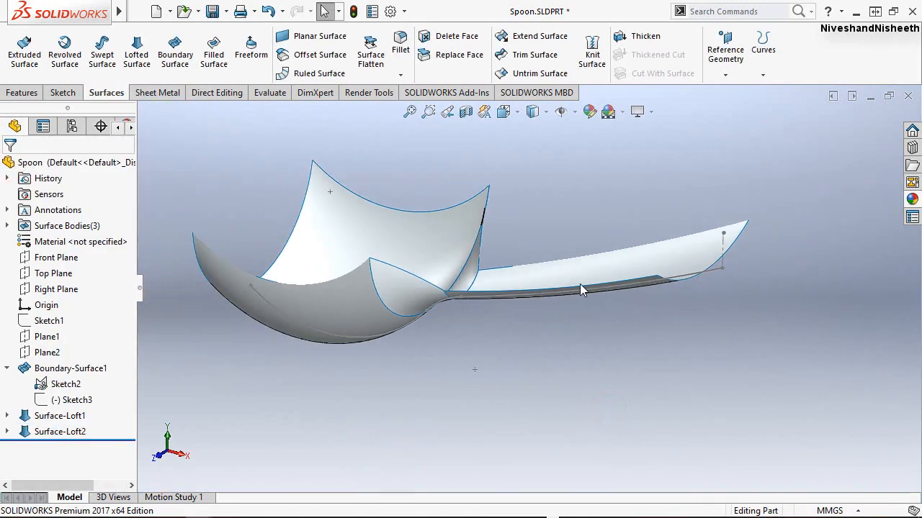
middle_drag(581, 285, 601, 315)
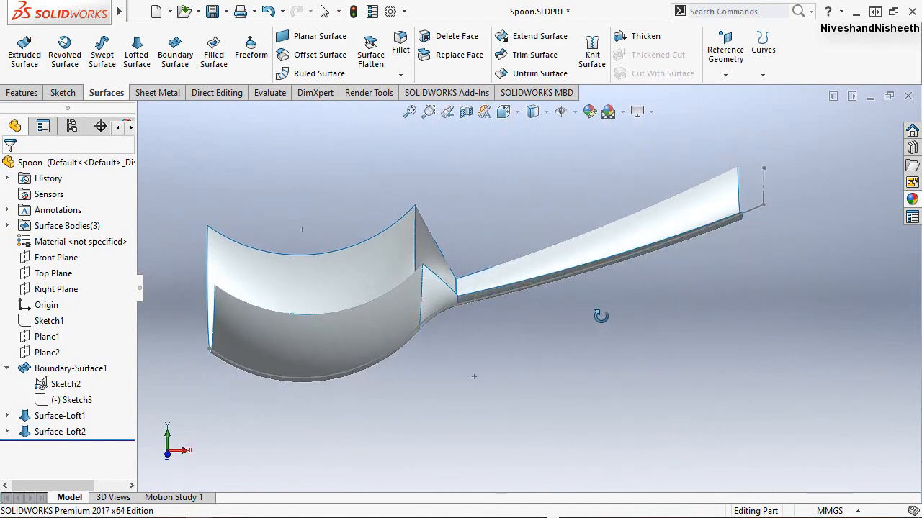
click(447, 114)
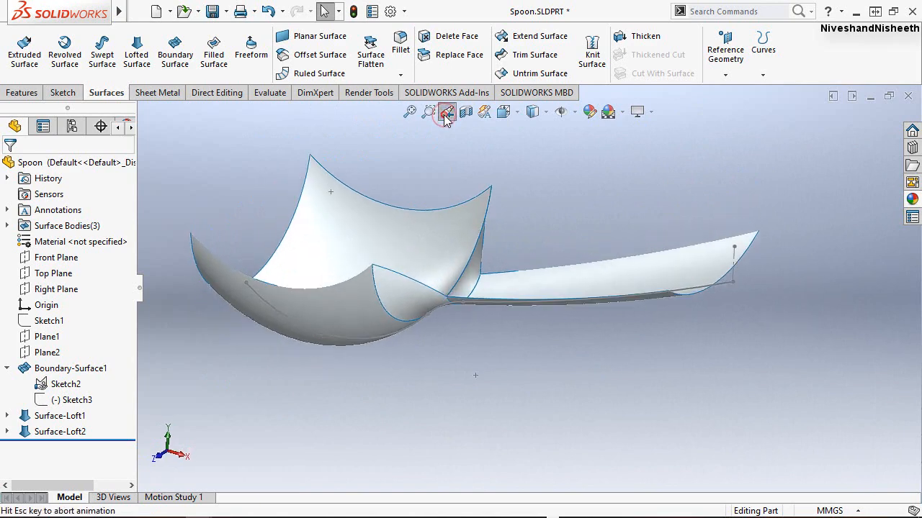
click(410, 113)
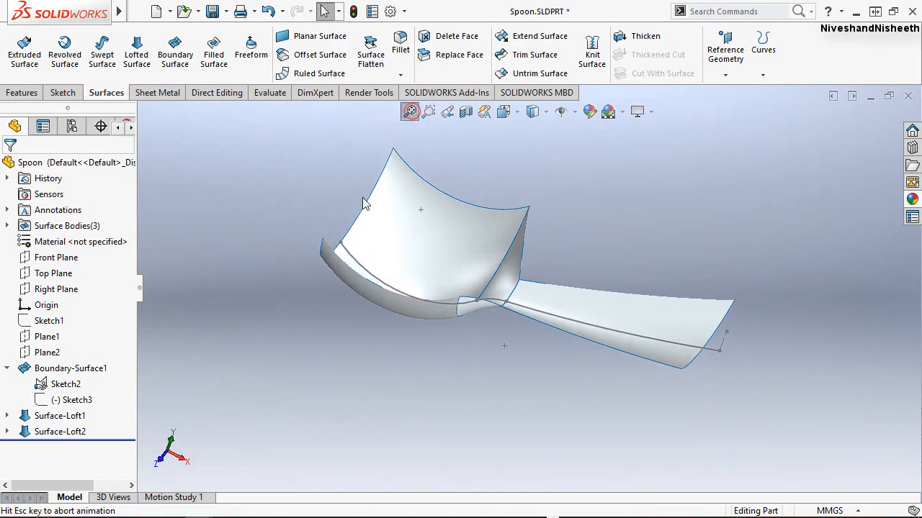
click(330, 191)
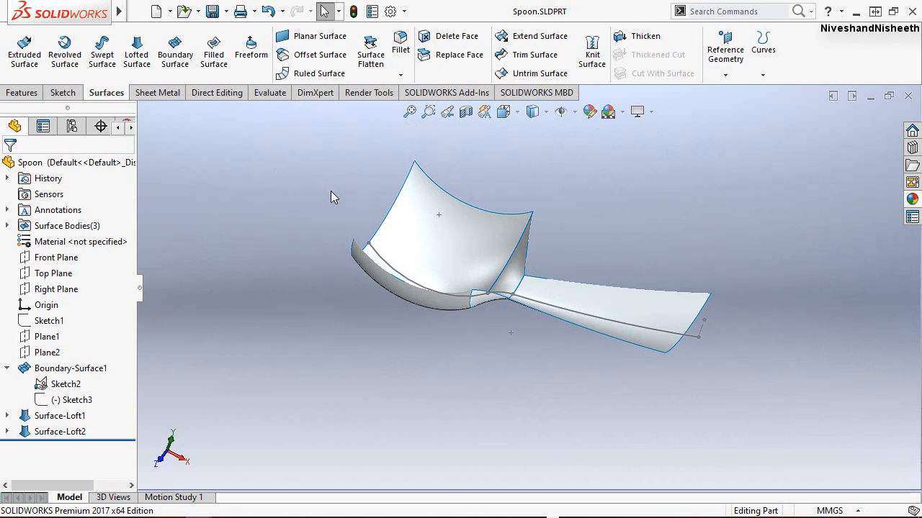
click(877, 463)
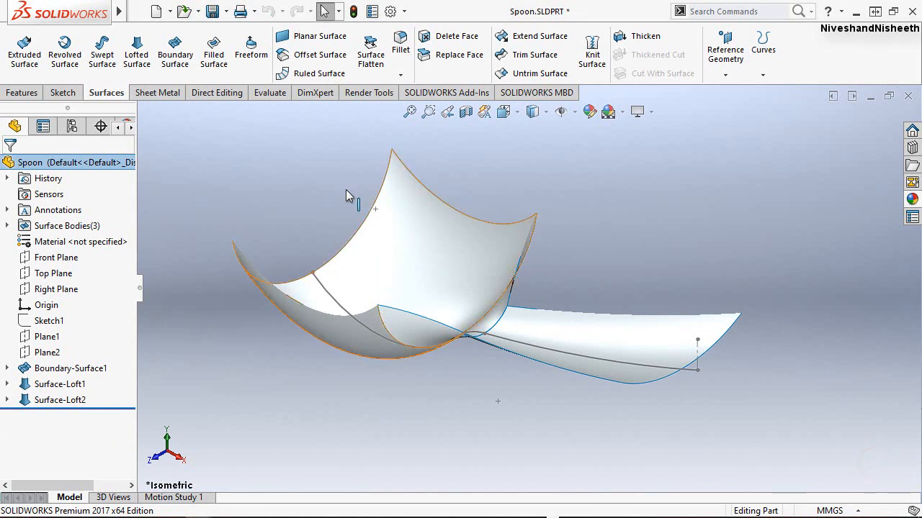
Start a sketch on the Front Plane and show the spoon outline sketch, Sketch1.
click(62, 259)
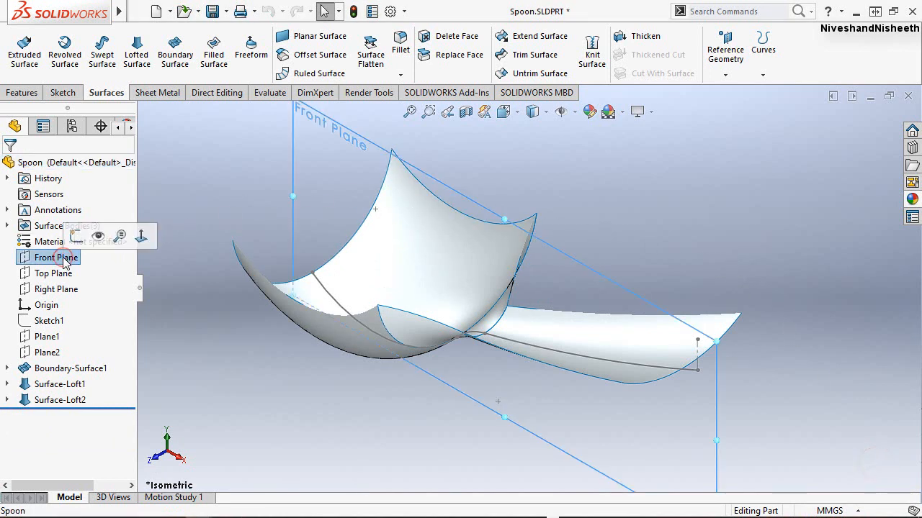
click(74, 240)
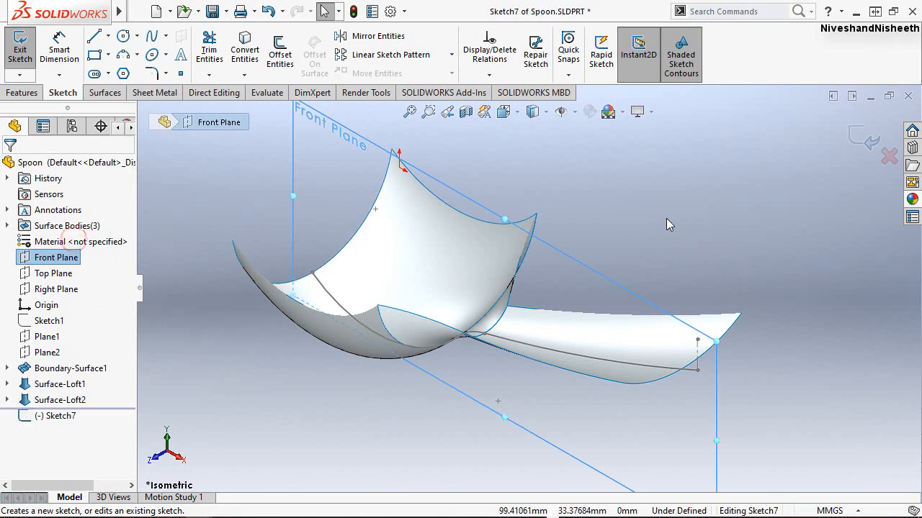
click(314, 425)
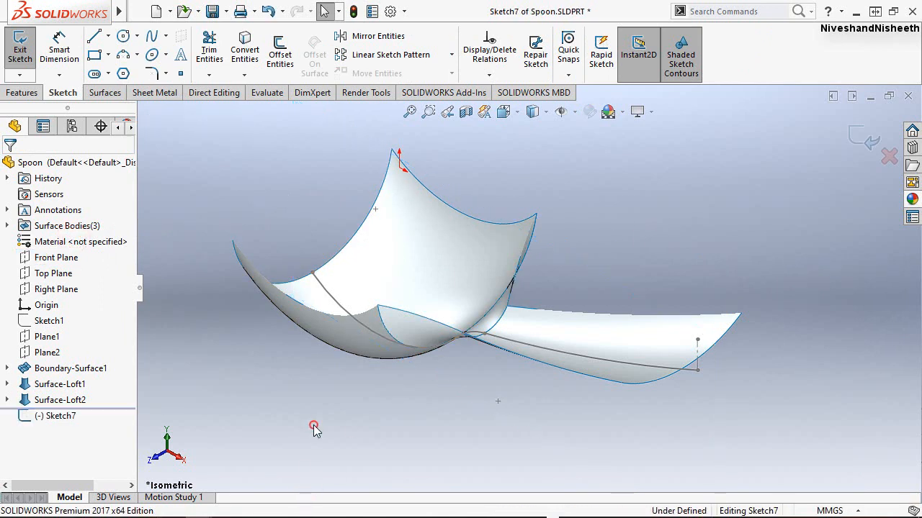
click(50, 320)
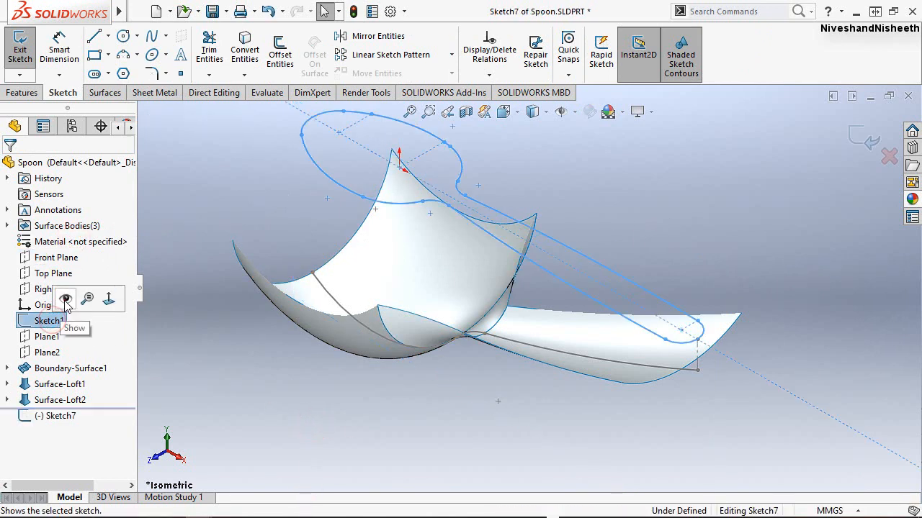
click(64, 301)
click(310, 402)
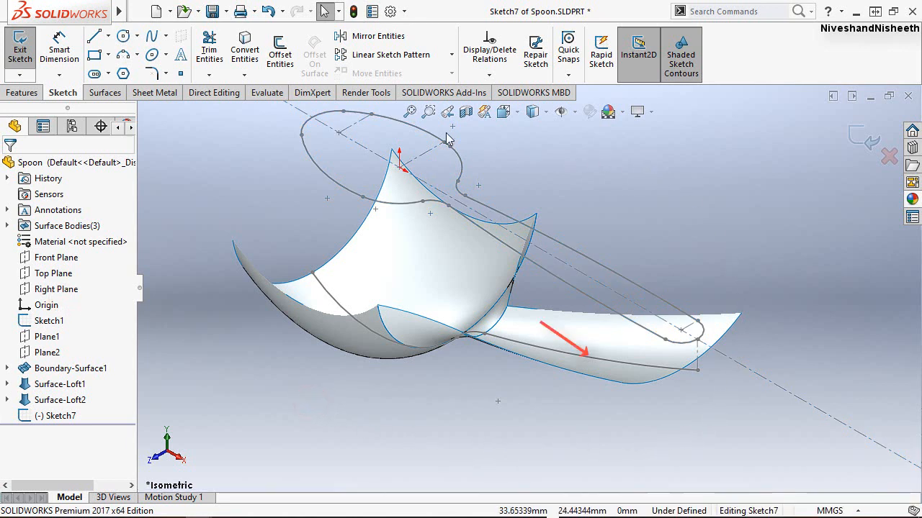
Convert the handle's R500 side-profile arc from Sketch2 into the new sketch.
click(245, 62)
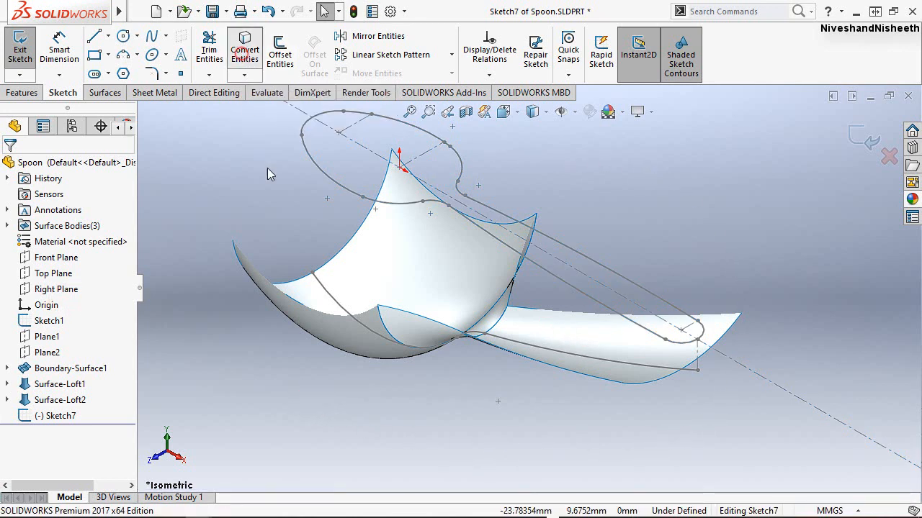
click(651, 371)
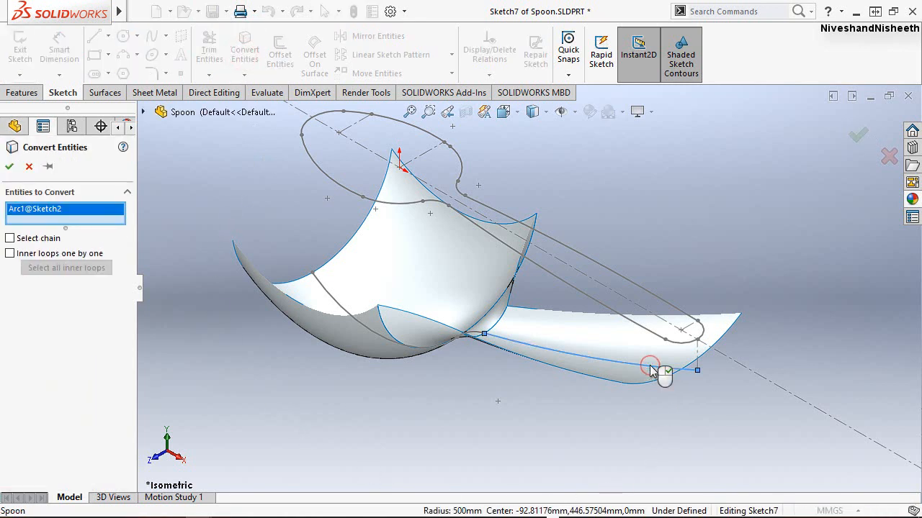
right_click(651, 371)
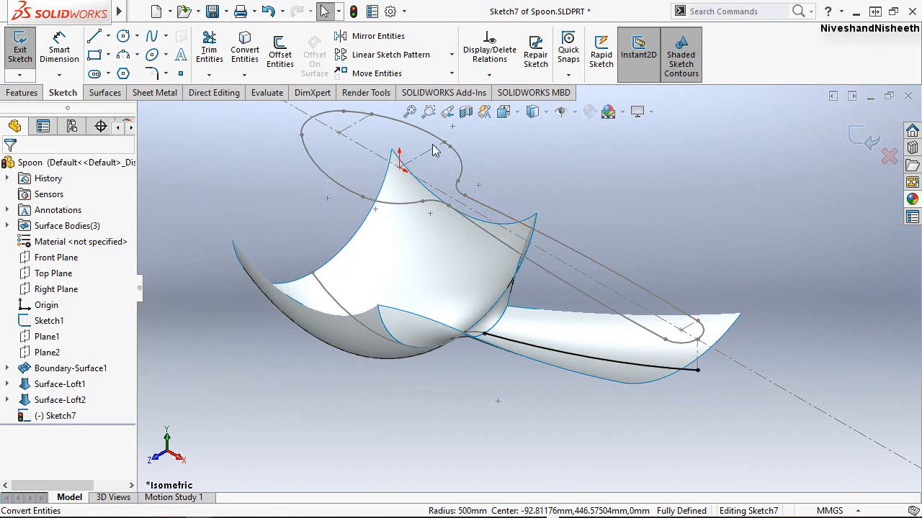
Draw a vertical construction line about 18 mm long from the centre of the outline's rounded handle end down past the converted arc.
click(109, 39)
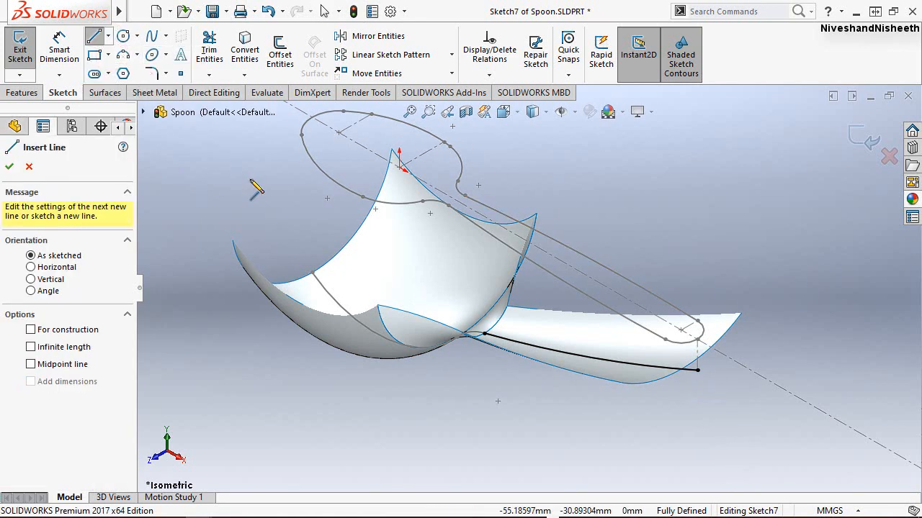
click(30, 330)
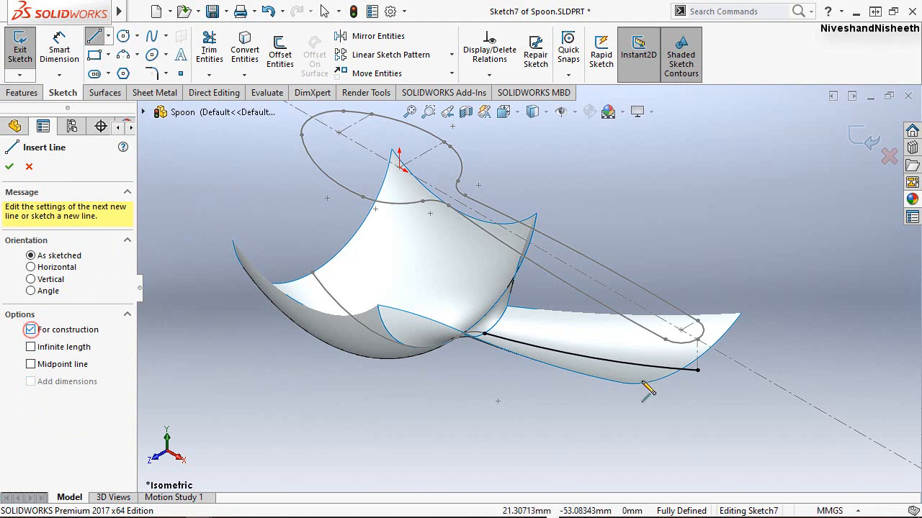
scroll(716, 376, down, 5)
scroll(540, 283, down, 1)
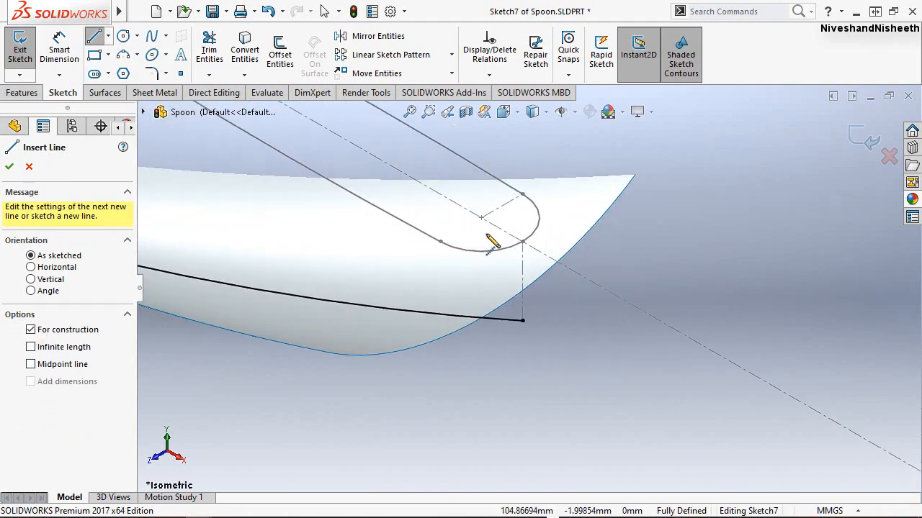
click(480, 218)
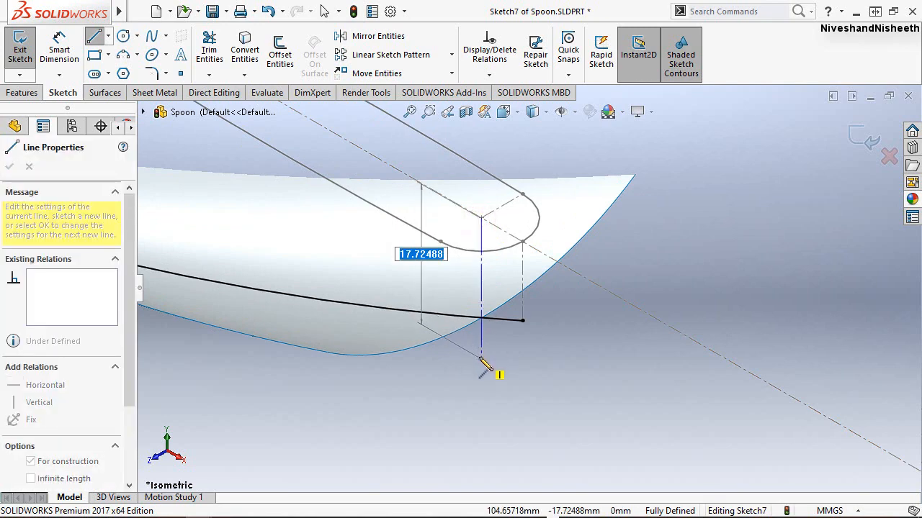
click(481, 357)
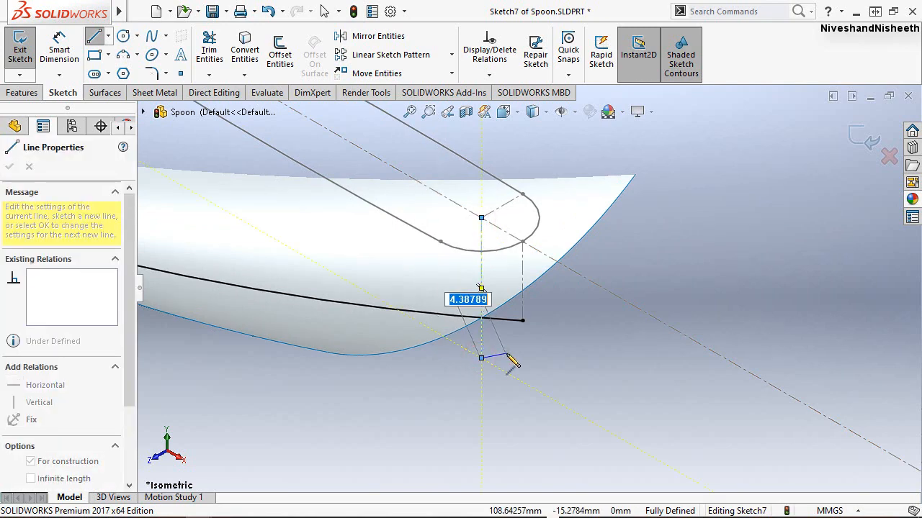
right_click(508, 357)
click(545, 347)
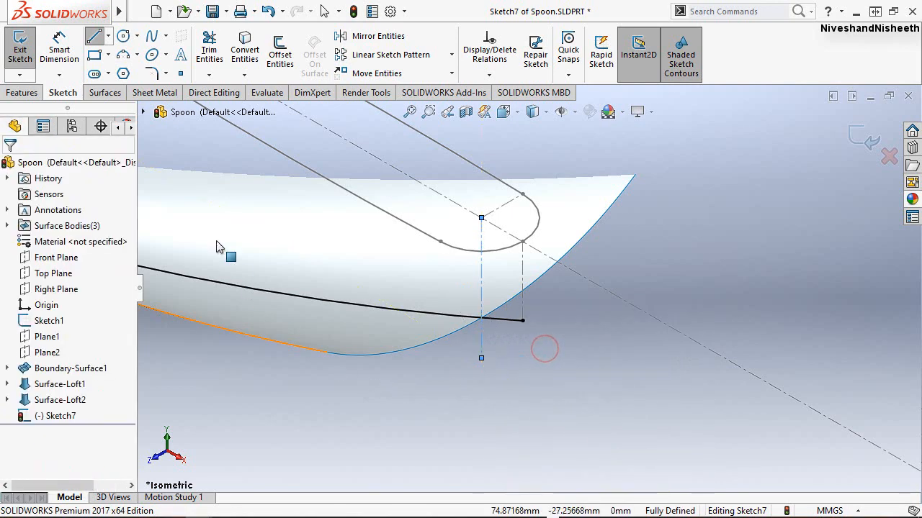
Trim away the converted arc on the bowl side of the construction line and the line's overhang below the arc.
click(216, 46)
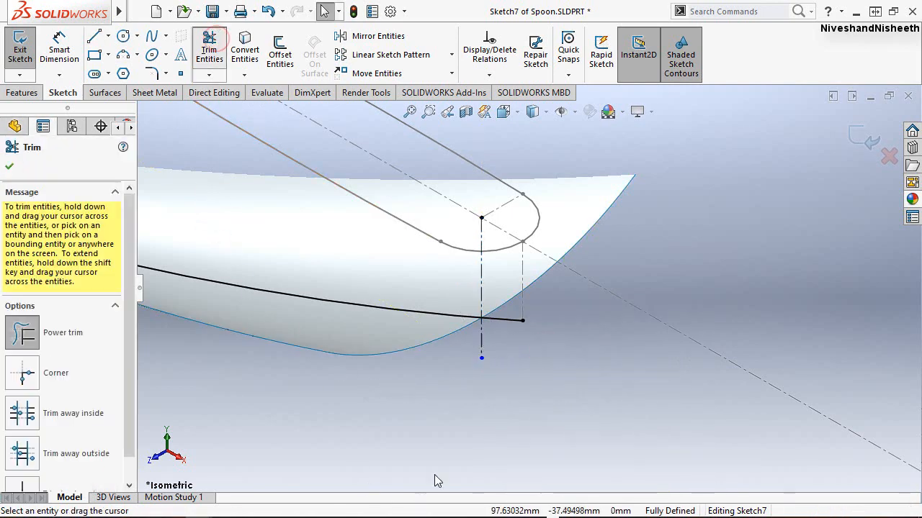
mouse_move(417, 303)
mouse_down()
mouse_move(440, 372)
mouse_move(490, 340)
mouse_move(471, 384)
mouse_up()
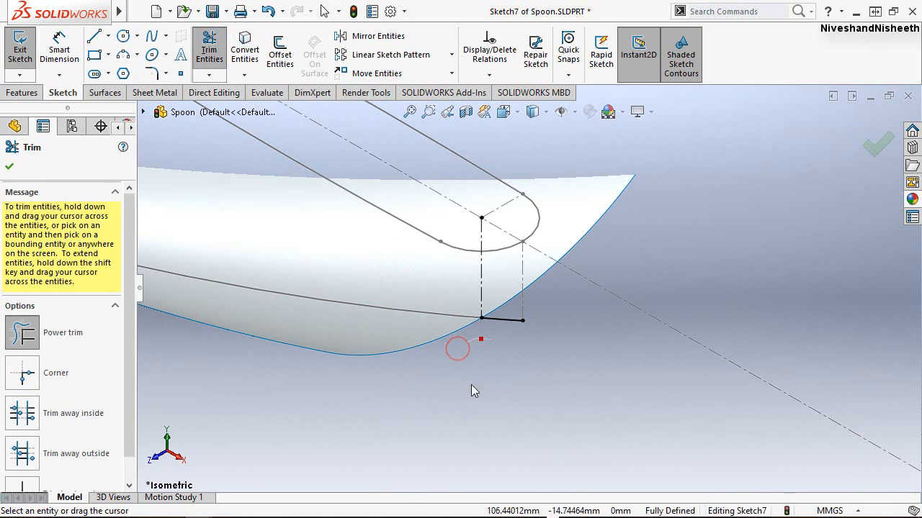
click(10, 168)
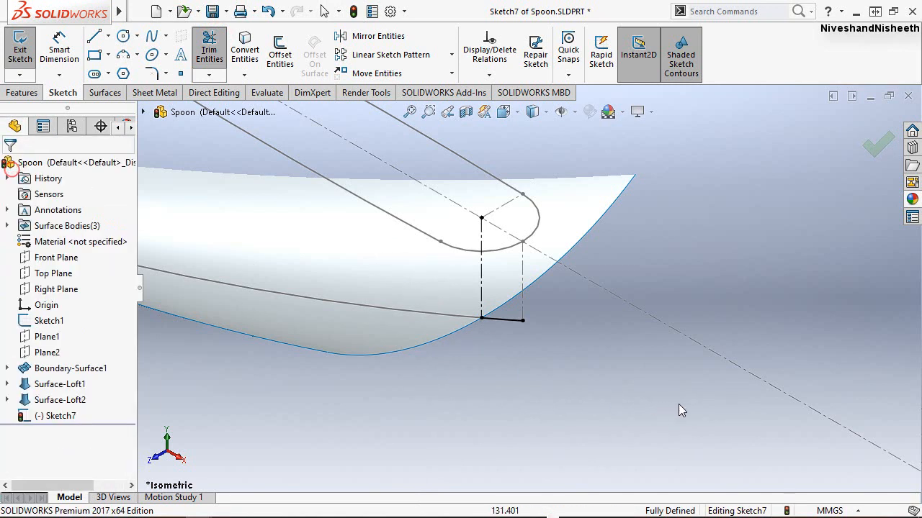
Stretch the trimmed arc's free end beyond the handle tip to about X 119 mm, Y -6 mm, and exit the sketch.
mouse_move(555, 334)
middle_down()
mouse_move(575, 312)
mouse_move(598, 323)
middle_up()
drag(594, 305, 675, 308)
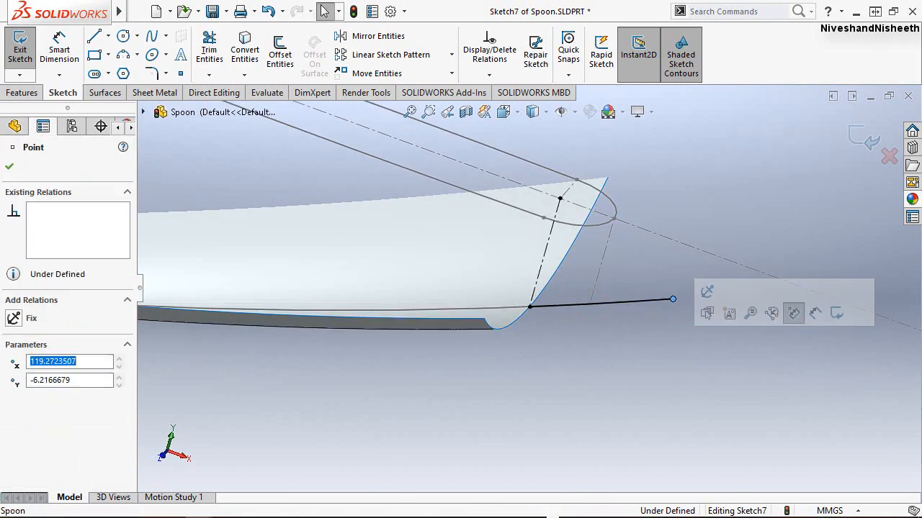
click(658, 369)
click(865, 144)
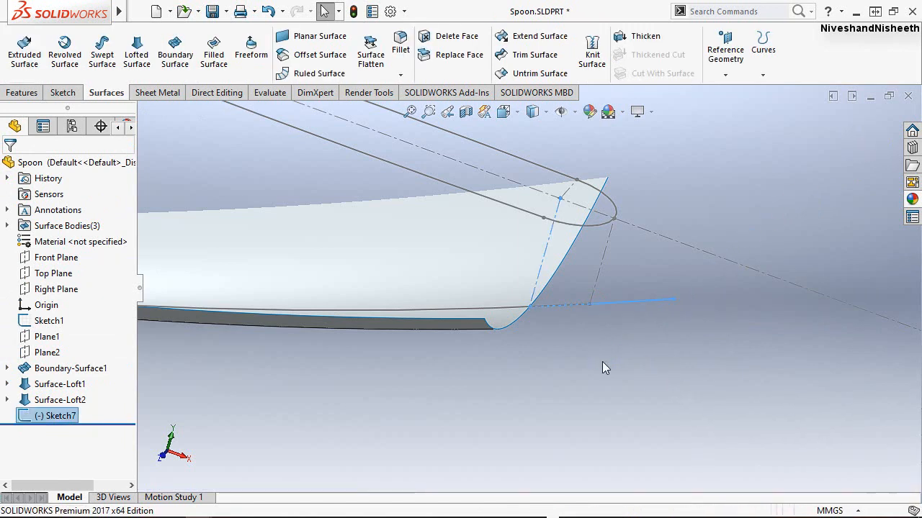
click(593, 362)
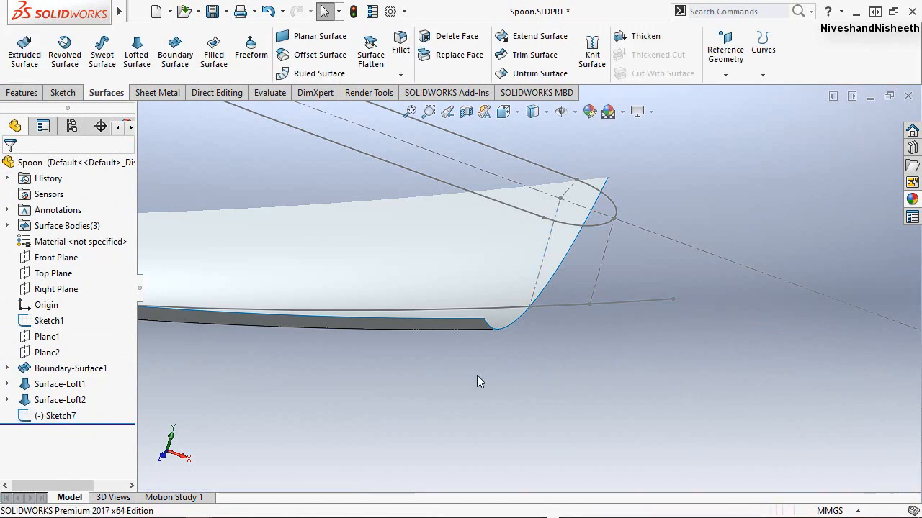
Hide the side-profile sketch, Sketch2, absorbed in the bowl's boundary surface.
click(6, 368)
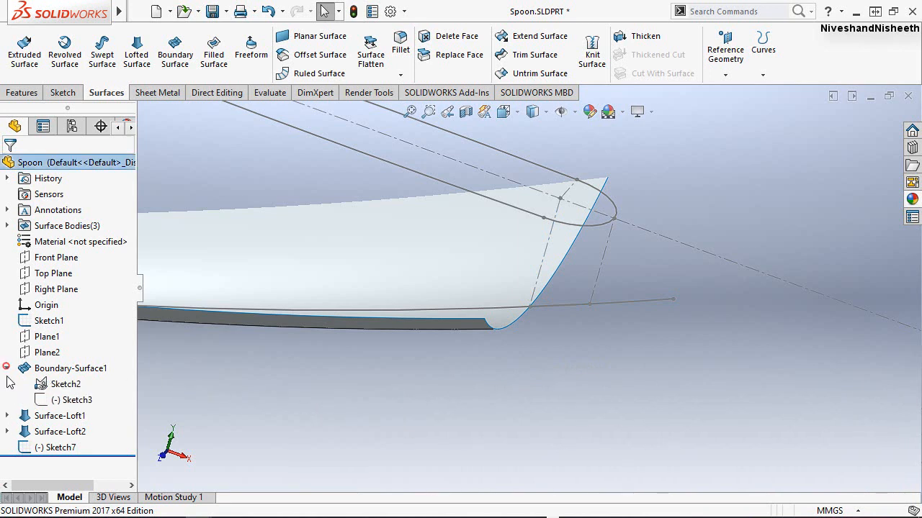
click(60, 385)
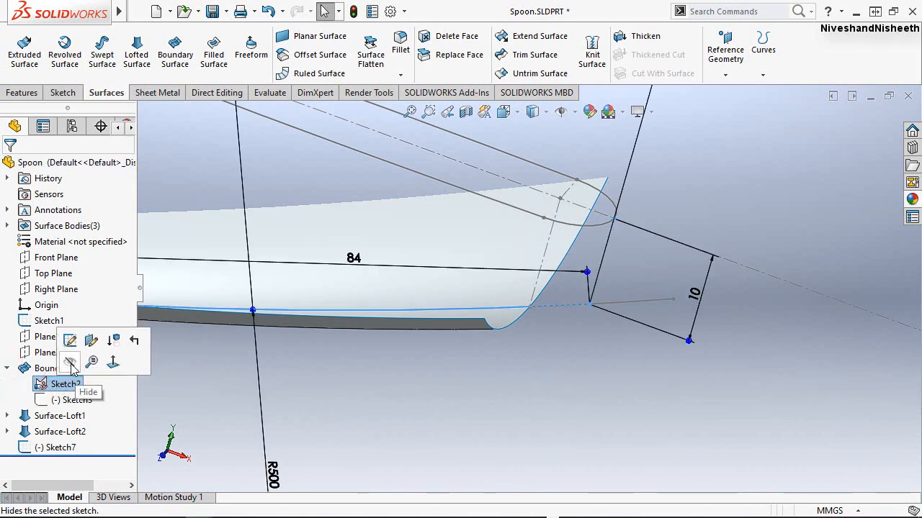
click(523, 389)
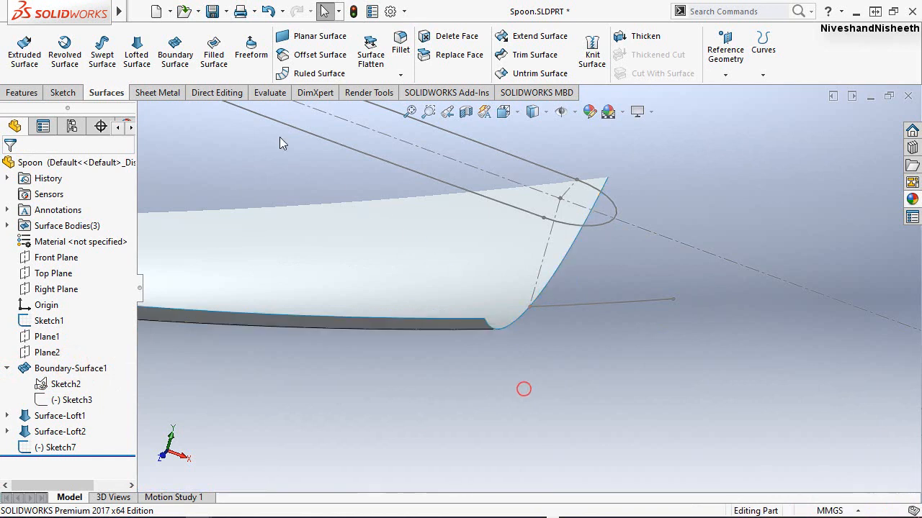
Create a boundary surface extending the handle, with the handle's end edge as direction 1 and the arc sketch, Sketch7, as direction 2.
click(175, 56)
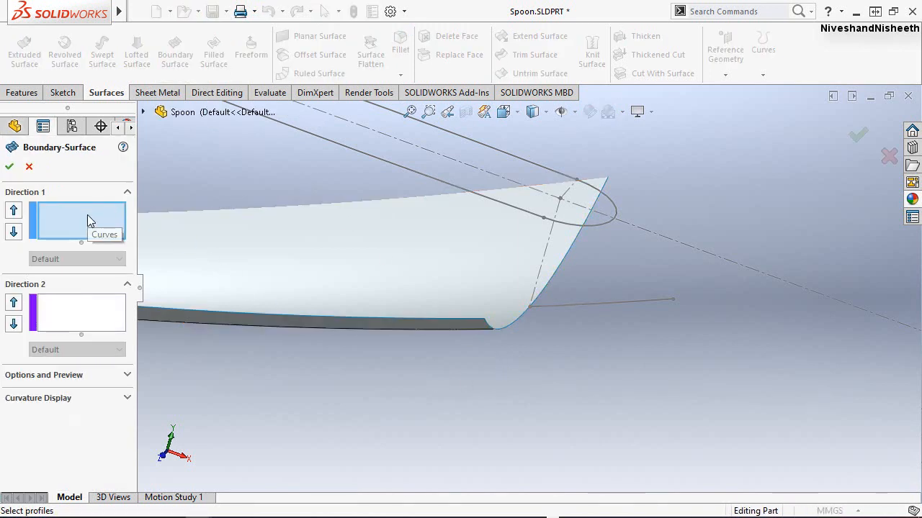
click(556, 277)
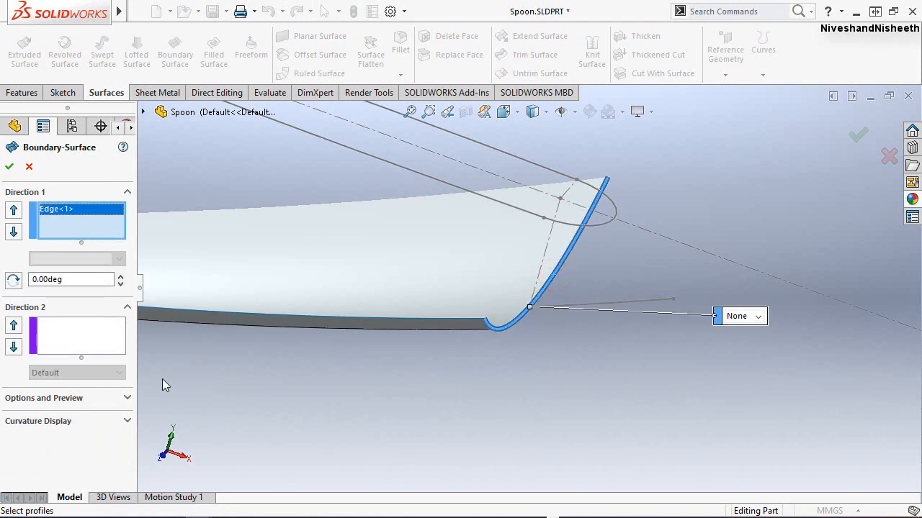
click(82, 332)
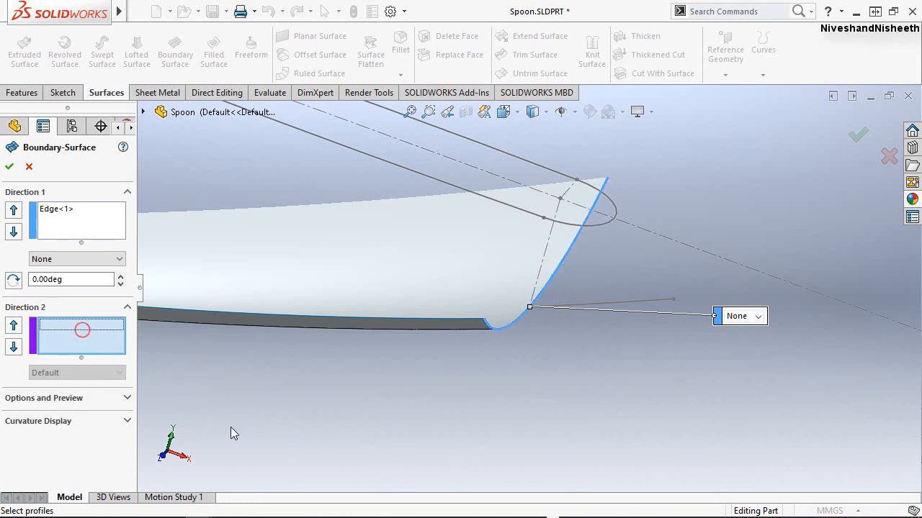
click(637, 304)
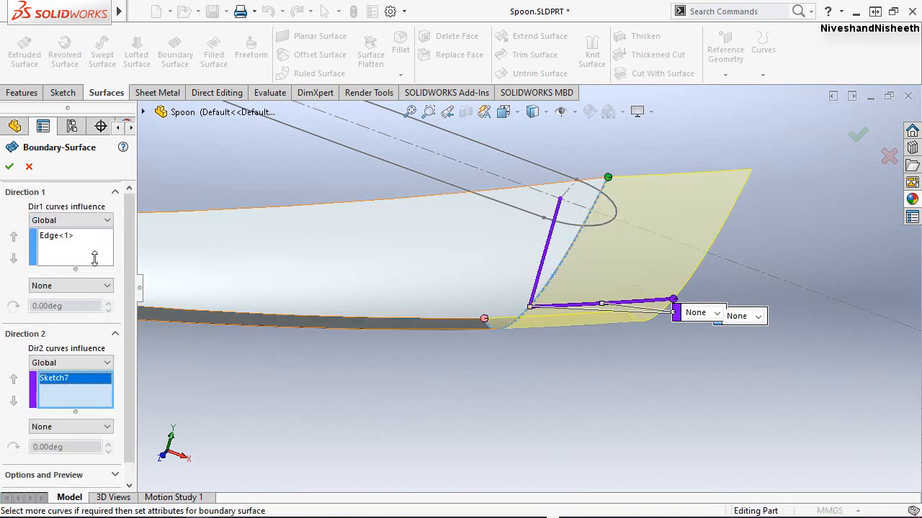
click(9, 169)
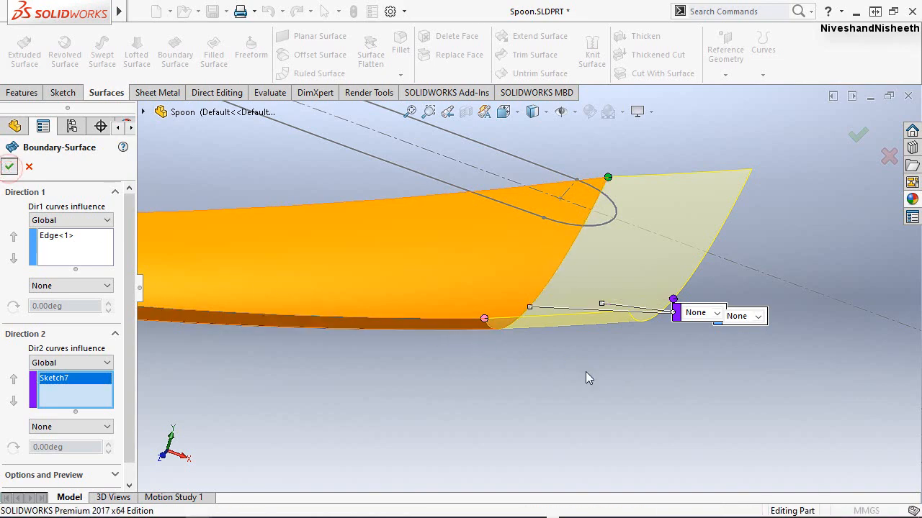
click(650, 417)
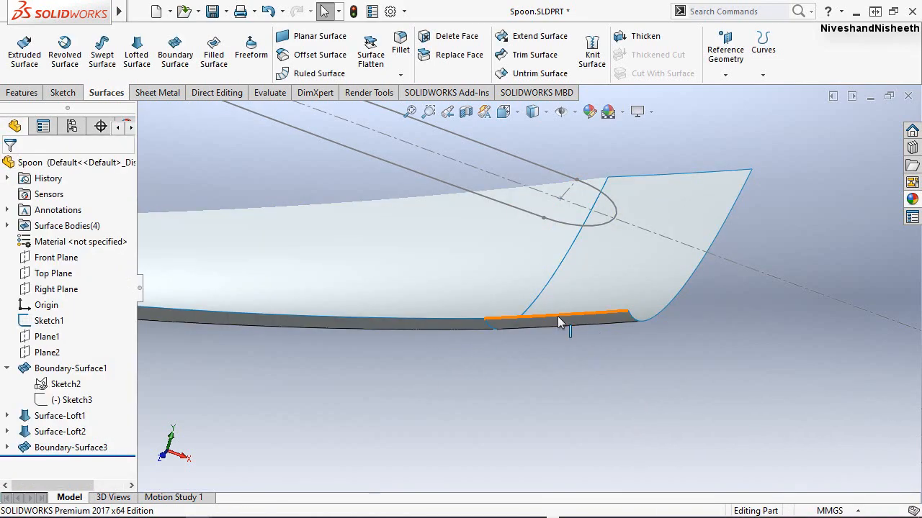
Inspect the handle-end surface from another angle and examine the separate bowl, neck, handle and handle-end surface bodies one by one.
middle_drag(557, 317, 543, 409)
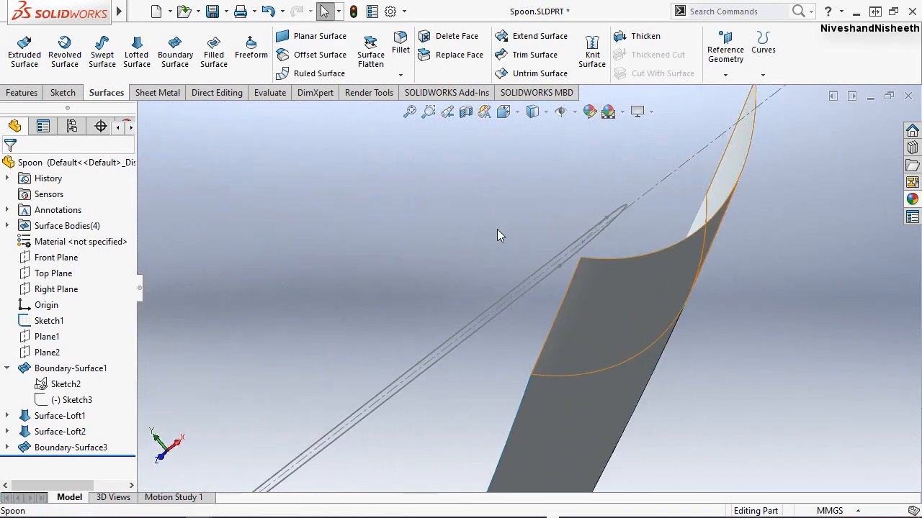
click(448, 113)
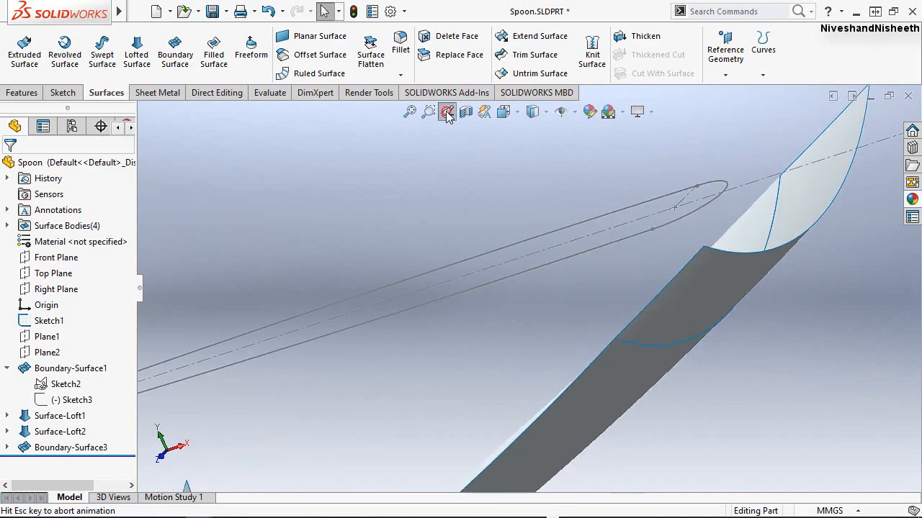
click(448, 113)
click(447, 113)
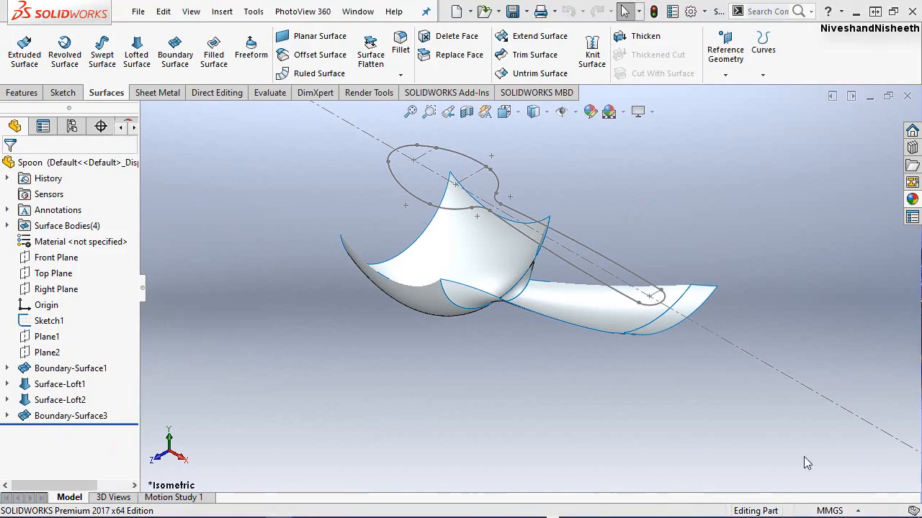
click(803, 456)
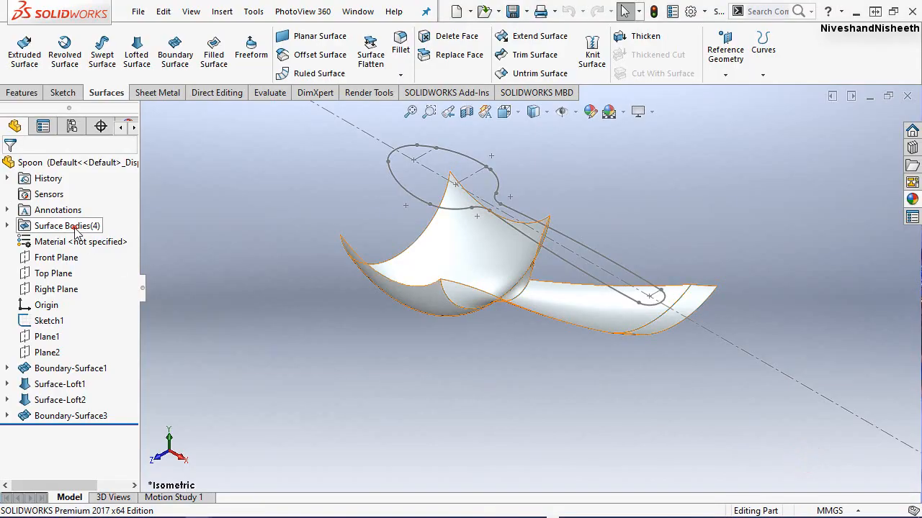
click(74, 226)
click(6, 226)
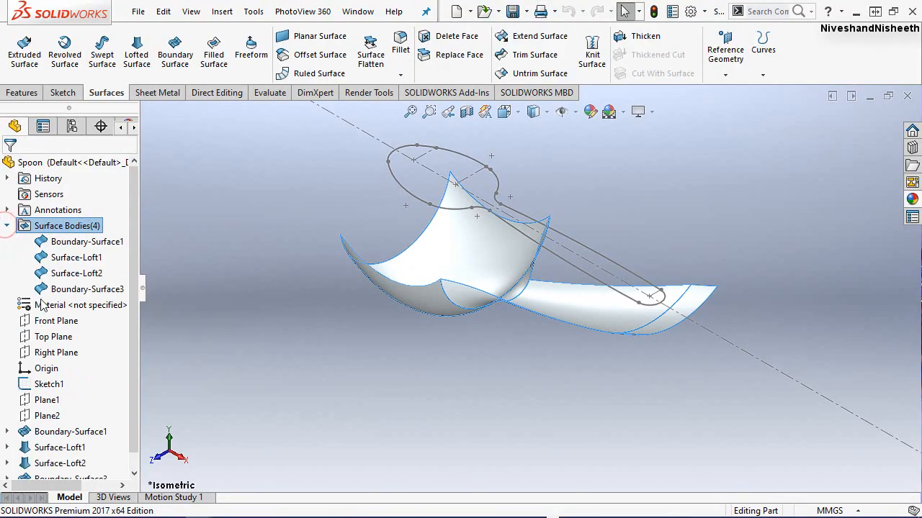
click(204, 232)
click(107, 247)
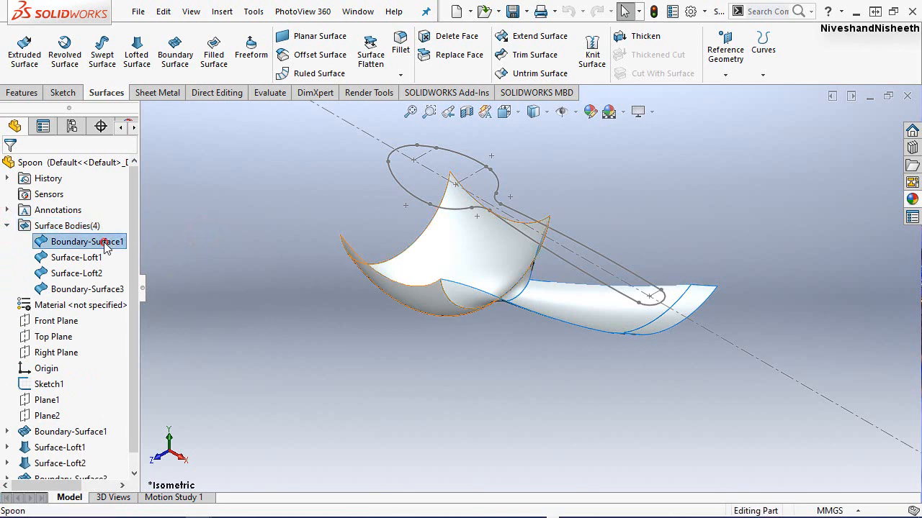
click(84, 261)
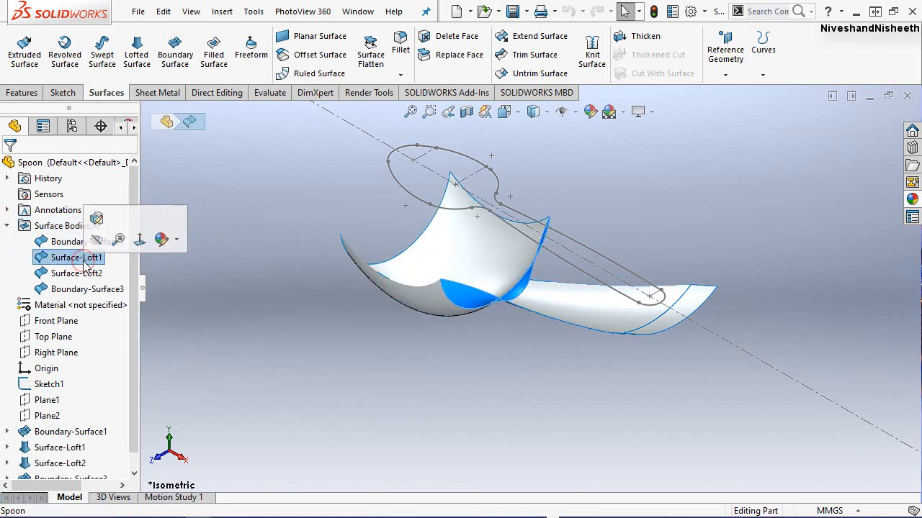
click(78, 274)
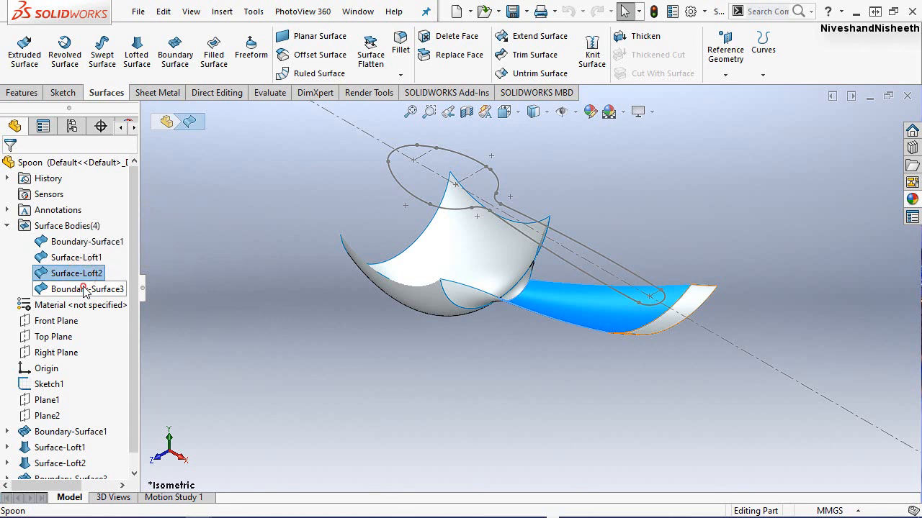
click(85, 289)
click(202, 324)
click(76, 227)
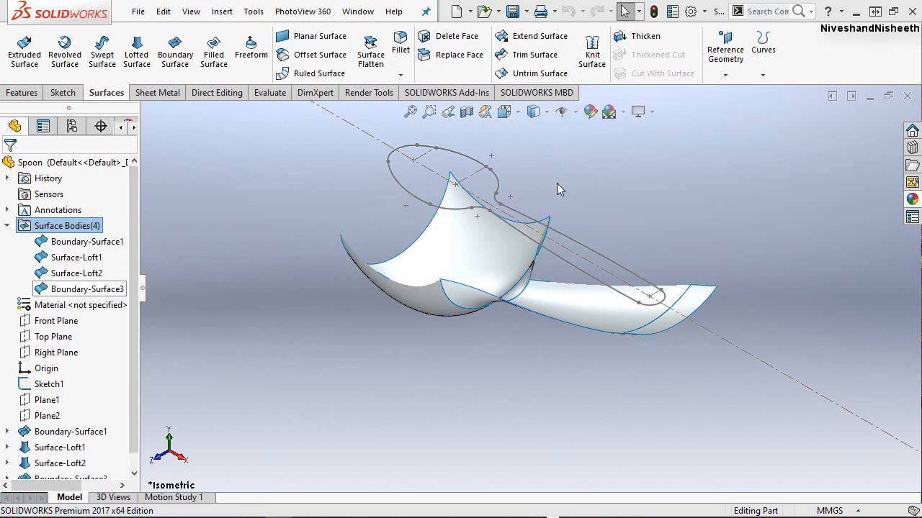
Knit the bowl, neck, handle and handle-end surfaces together with gap control at a 0.0025 mm knitting tolerance.
click(591, 54)
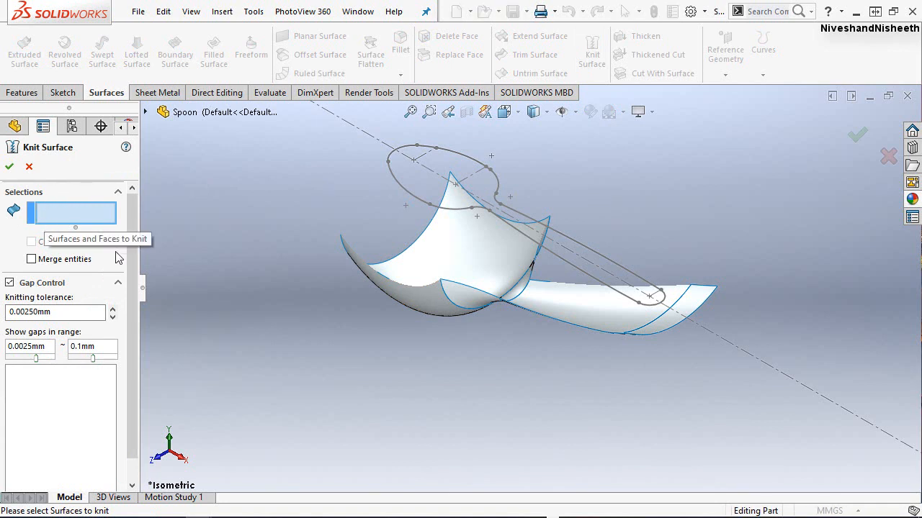
click(468, 252)
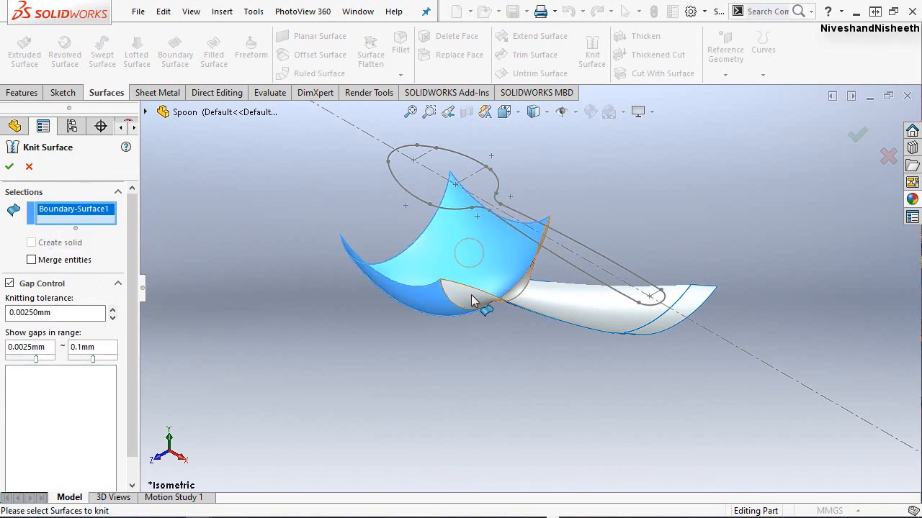
click(548, 308)
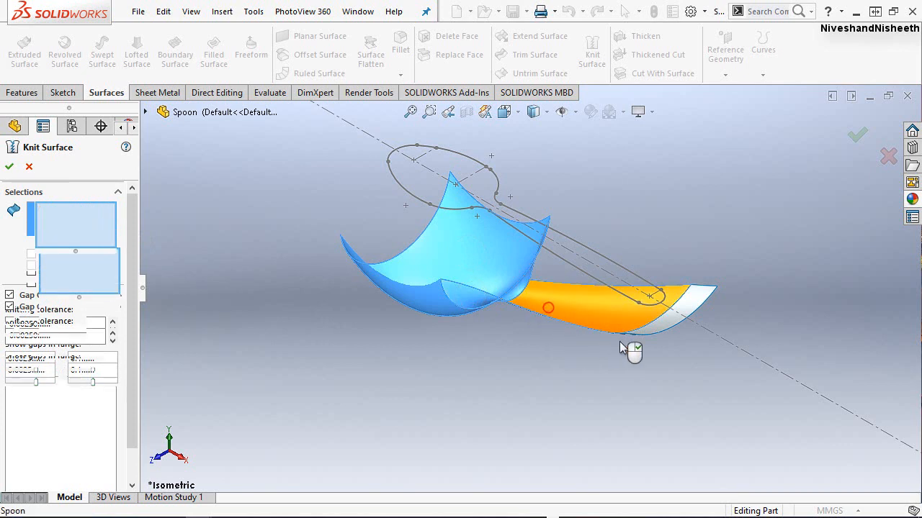
click(668, 335)
click(664, 335)
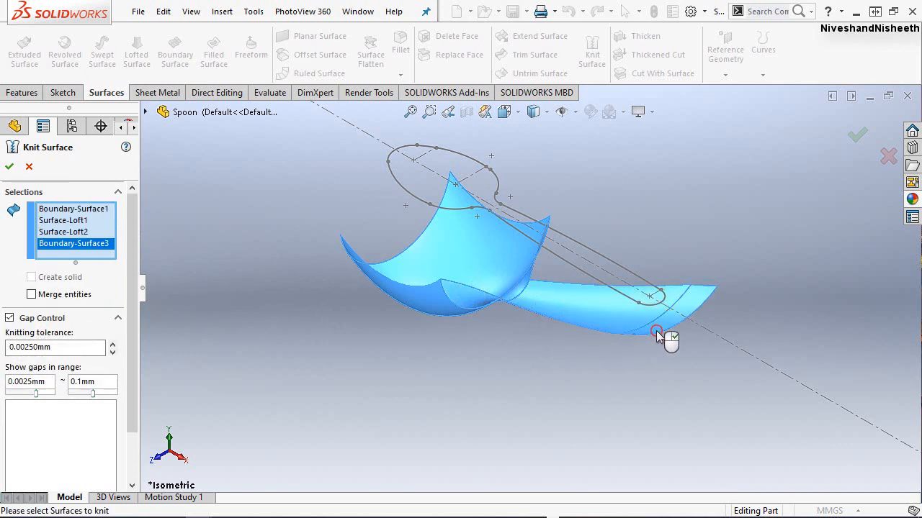
click(9, 167)
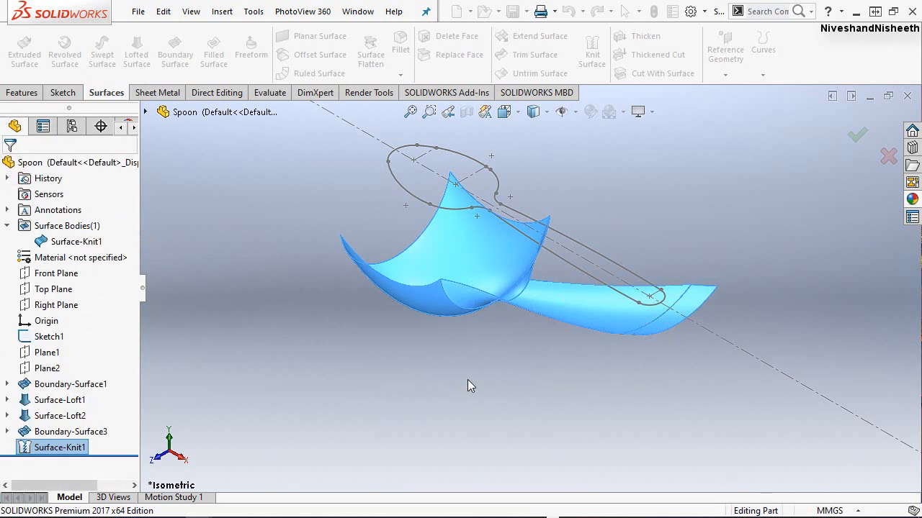
Examine the knitted surface body from another angle and check its entry among the model's features.
click(46, 241)
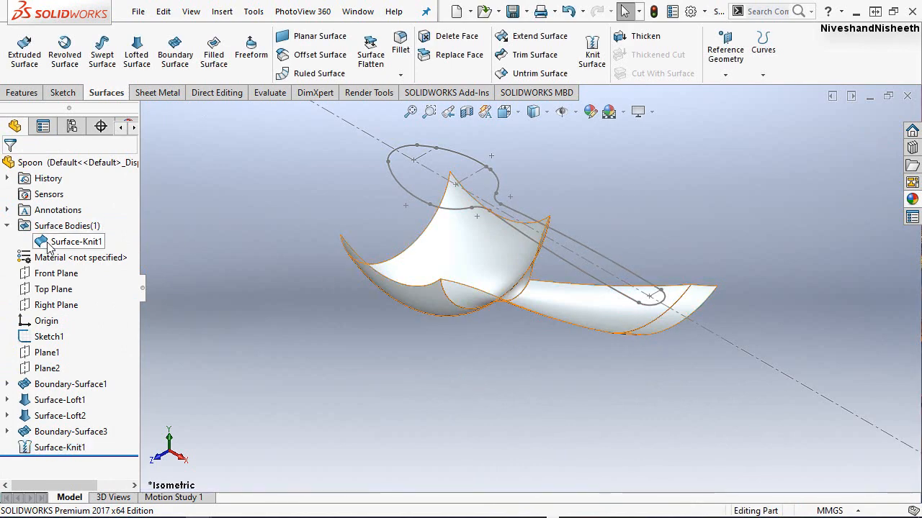
middle_drag(437, 274, 435, 427)
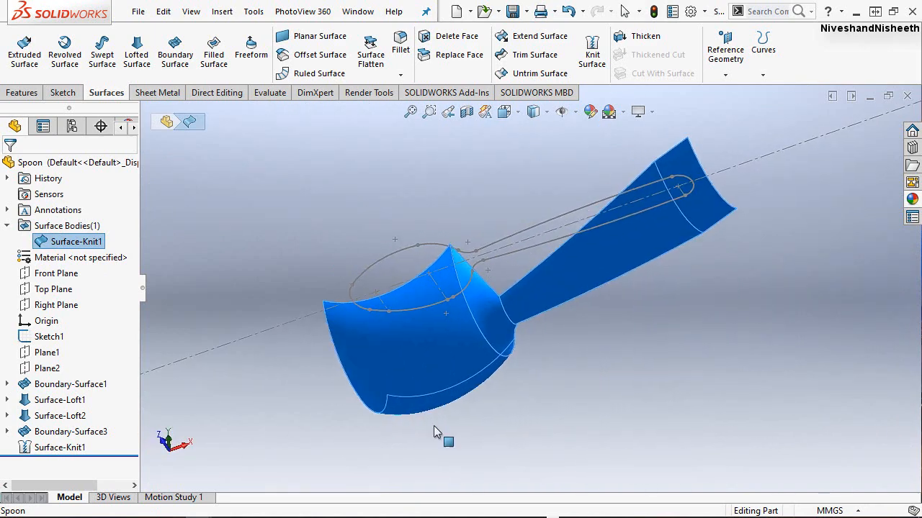
click(447, 112)
click(268, 204)
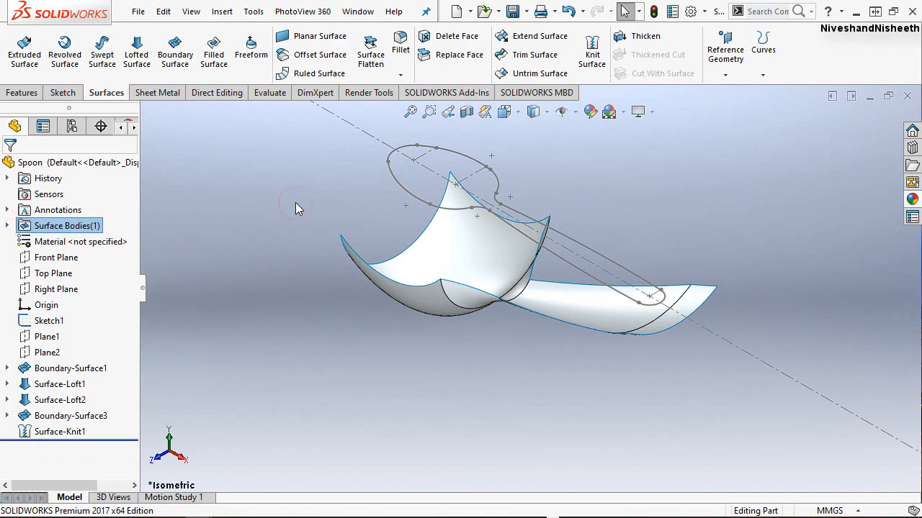
click(73, 431)
click(308, 239)
Trim the knitted surface with the spoon outline, Sketch1, as a standard trim, removing the surface area outside the outline.
scroll(308, 238, up, 1)
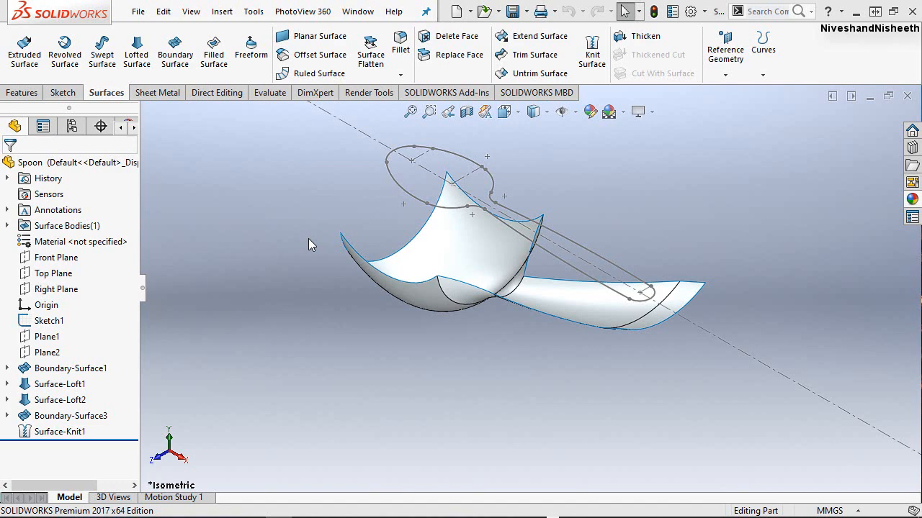
key(space)
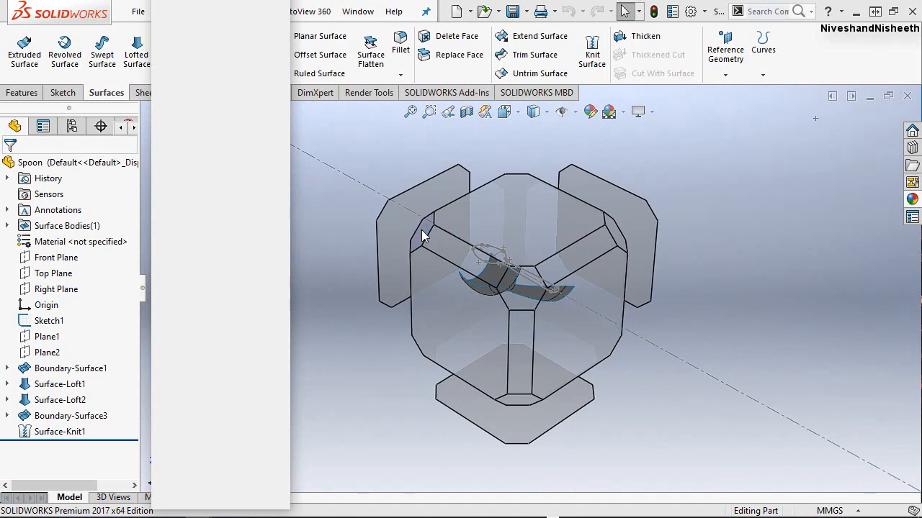
click(421, 235)
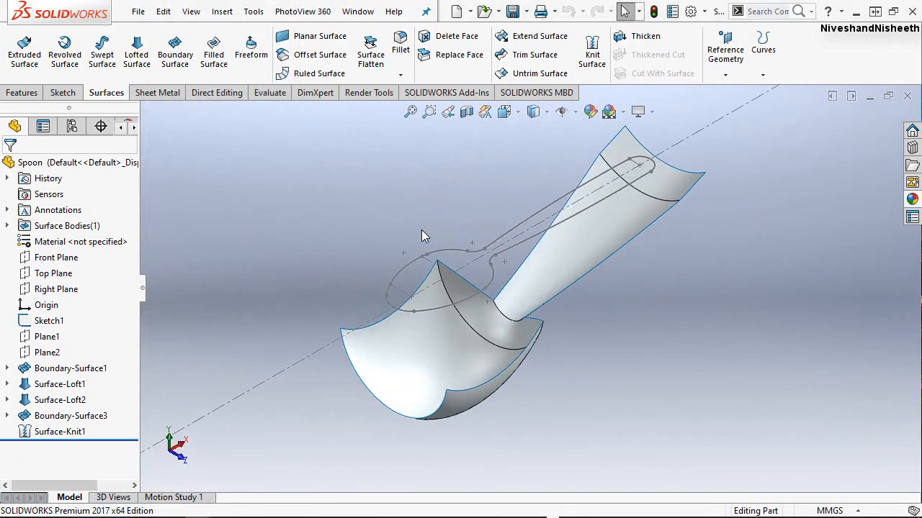
scroll(520, 277, down, 1)
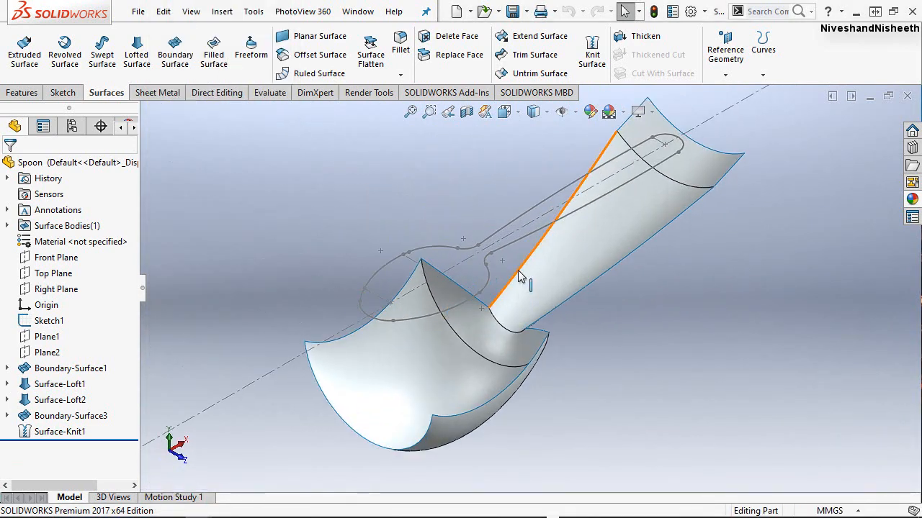
scroll(521, 277, down, 1)
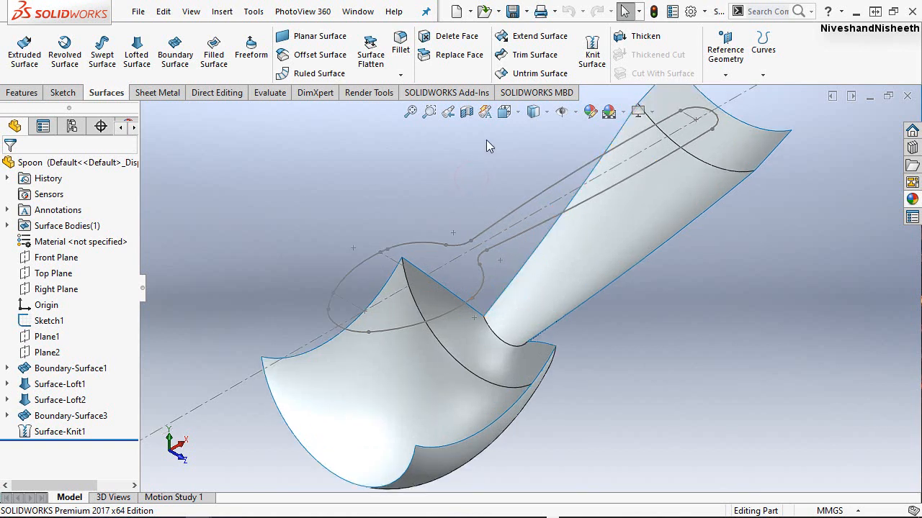
click(527, 57)
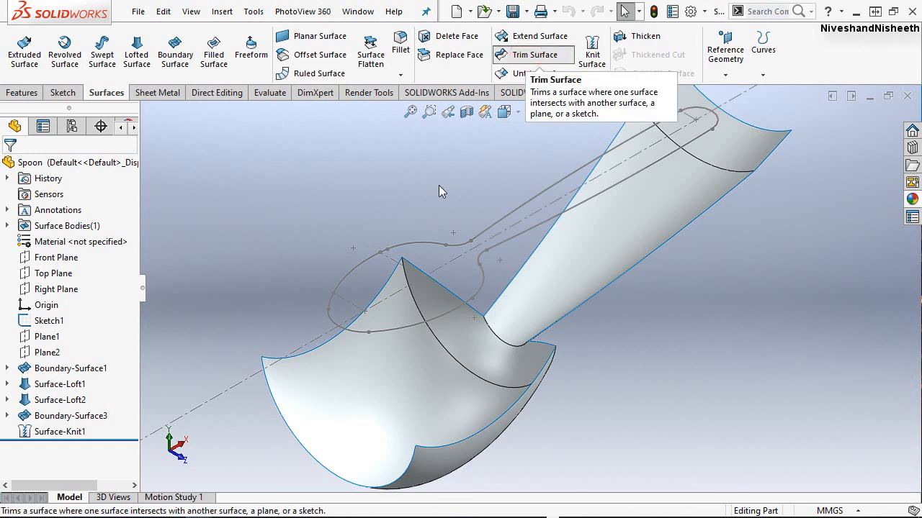
click(536, 58)
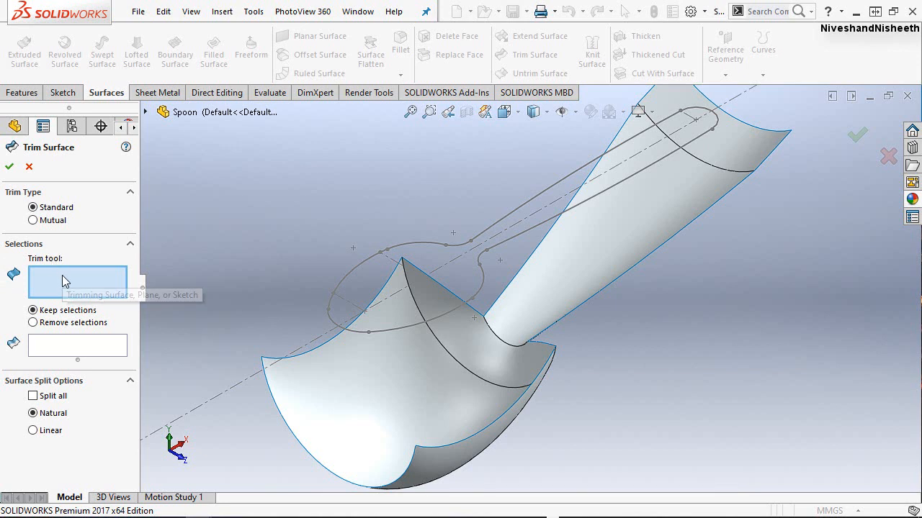
click(62, 275)
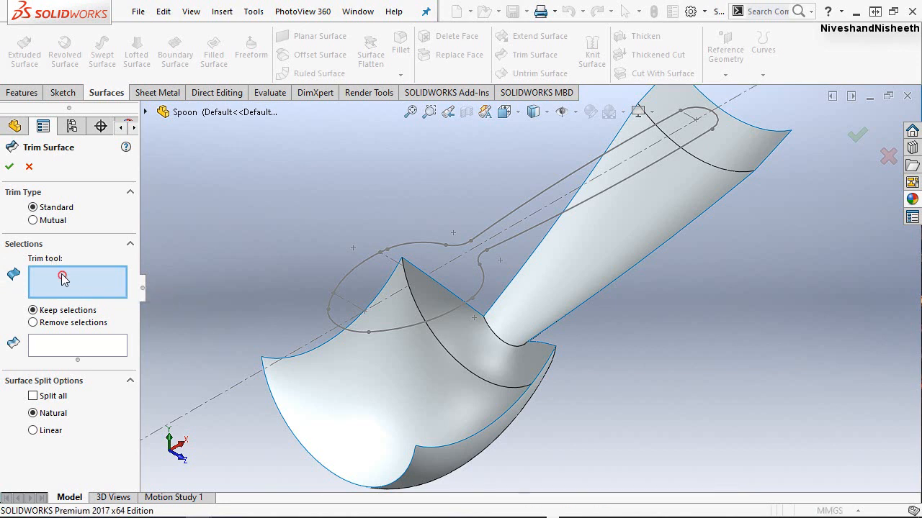
click(430, 245)
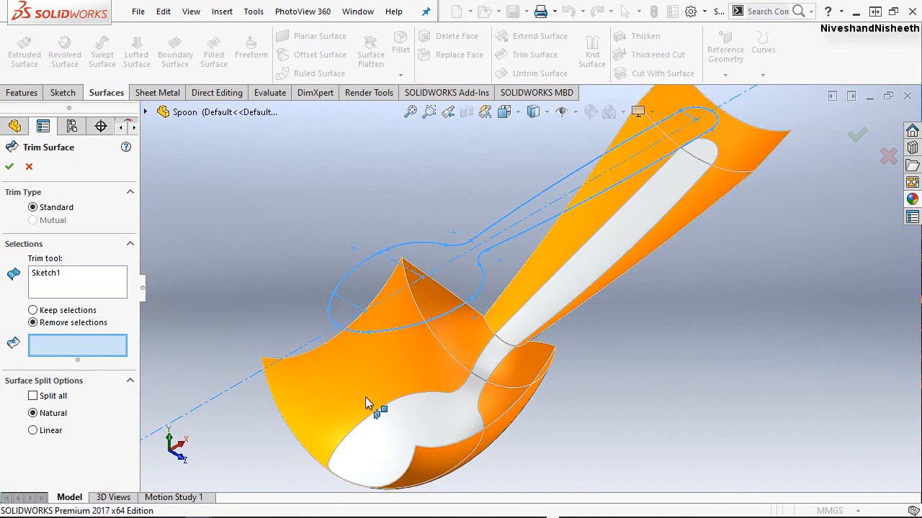
click(365, 400)
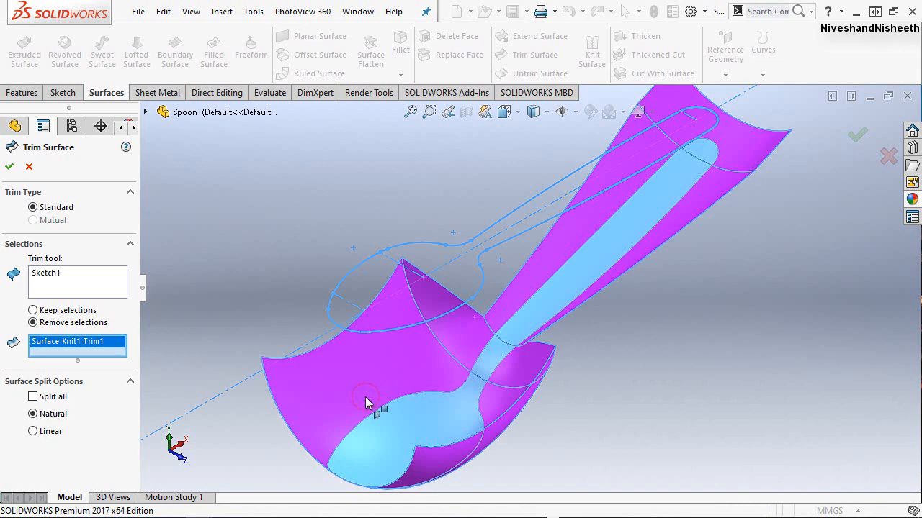
right_click(365, 397)
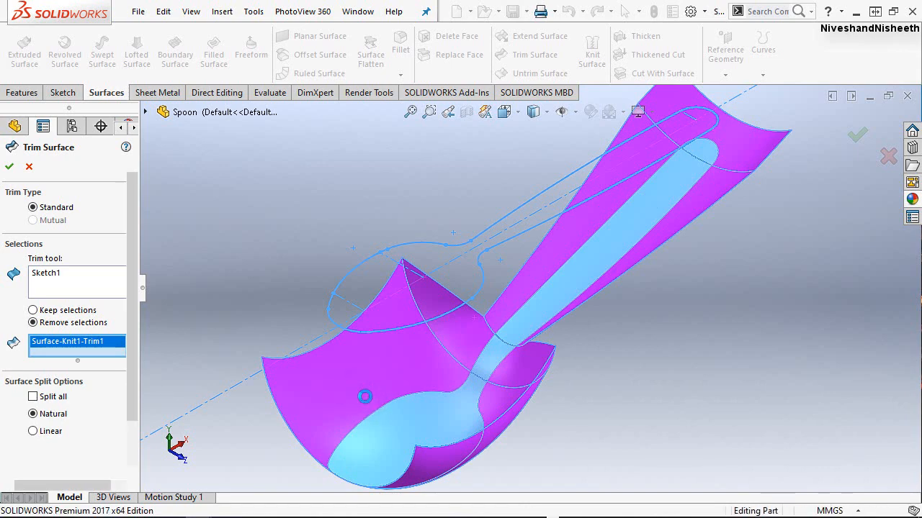
click(563, 393)
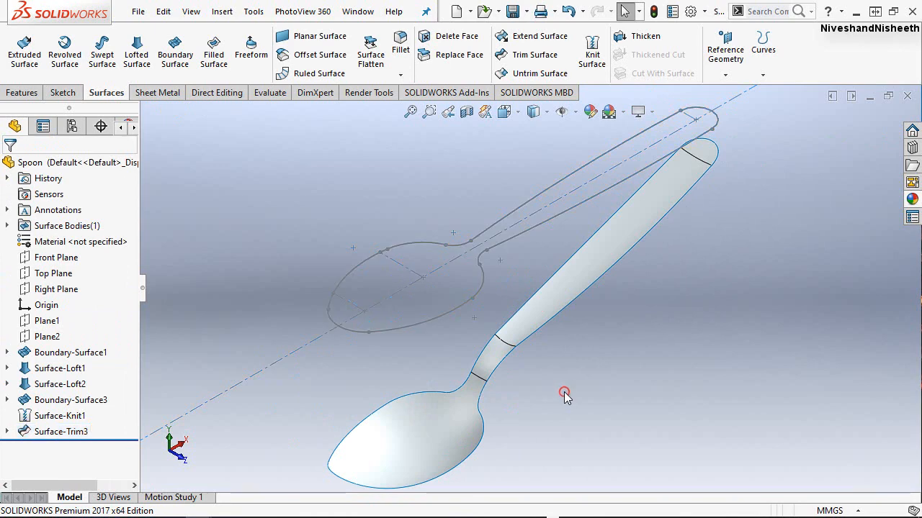
Hide Sketch1, the spoon outline sketch used by the surface trim.
click(7, 399)
click(8, 433)
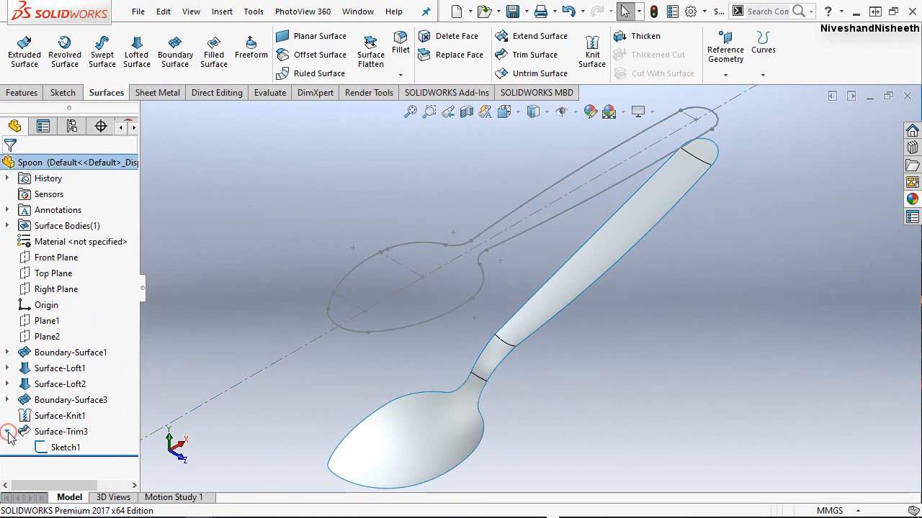
click(60, 448)
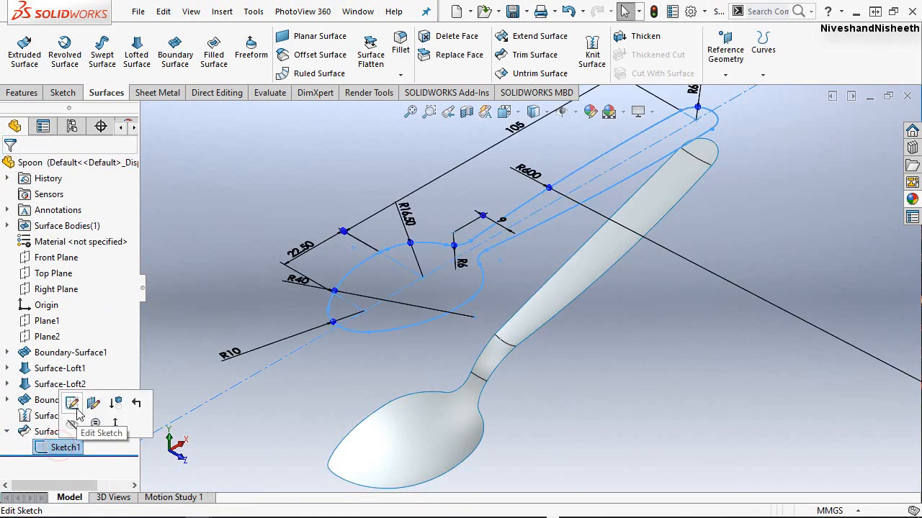
click(73, 423)
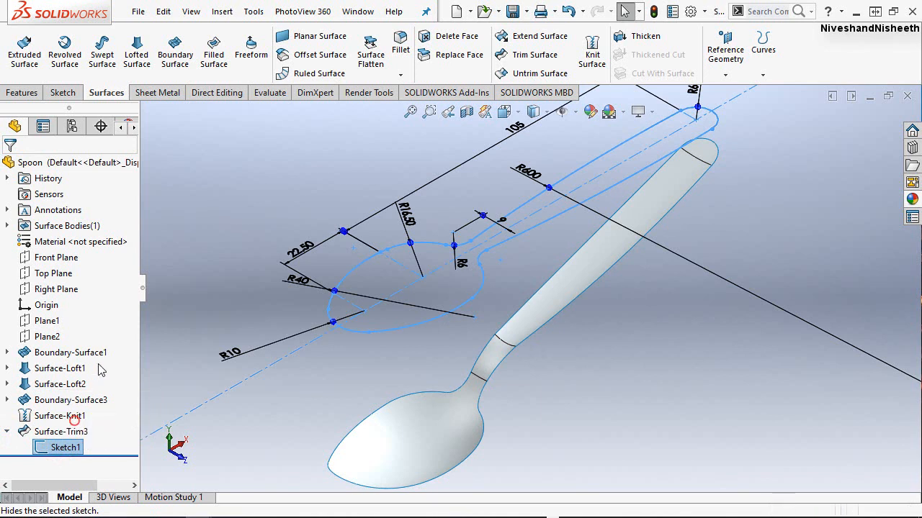
click(203, 262)
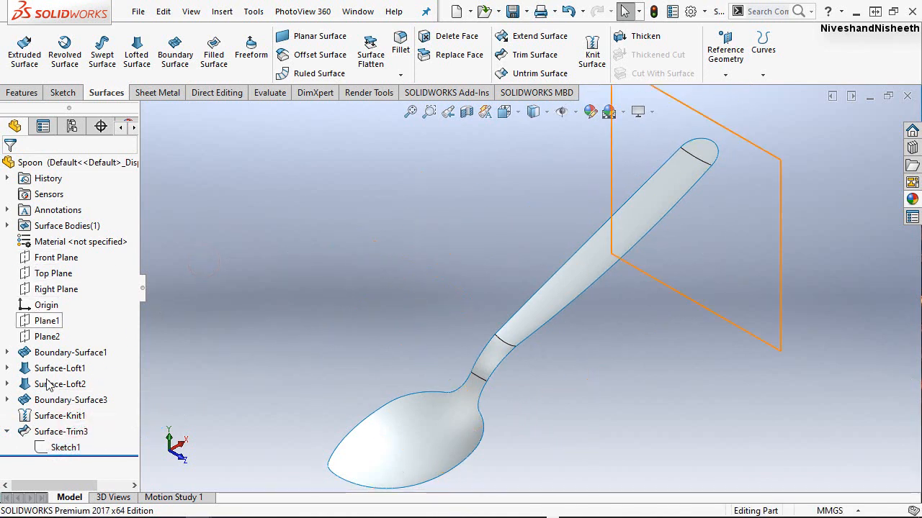
click(7, 431)
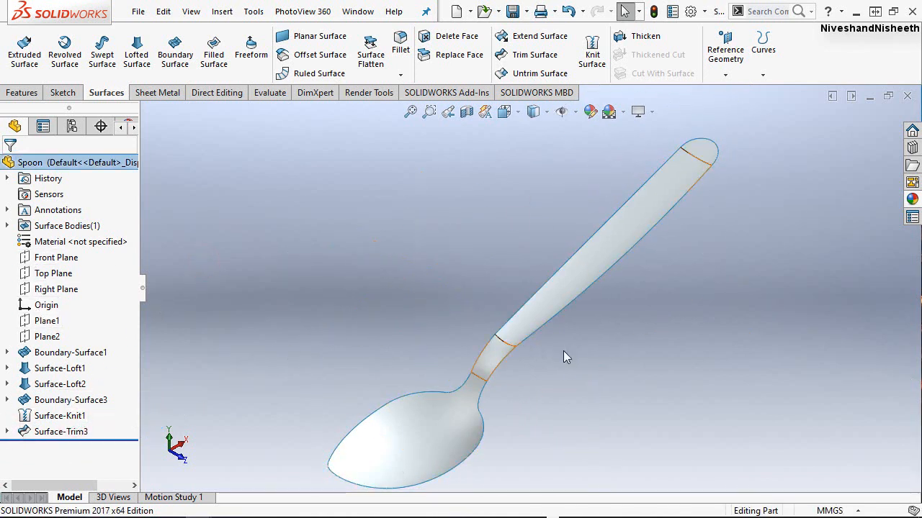
Thicken the trimmed spoon surface, Surface-Trim3, to one side with a thickness of 1 mm.
middle_drag(535, 329, 560, 469)
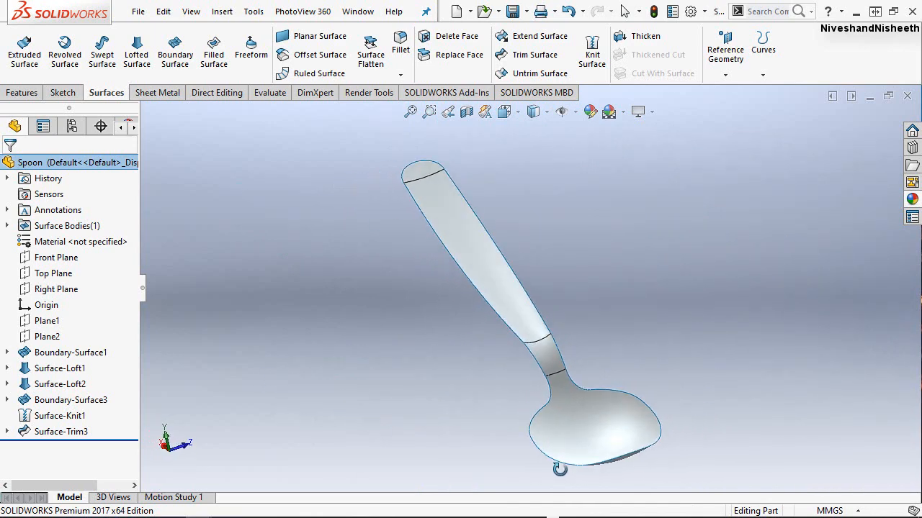
click(447, 111)
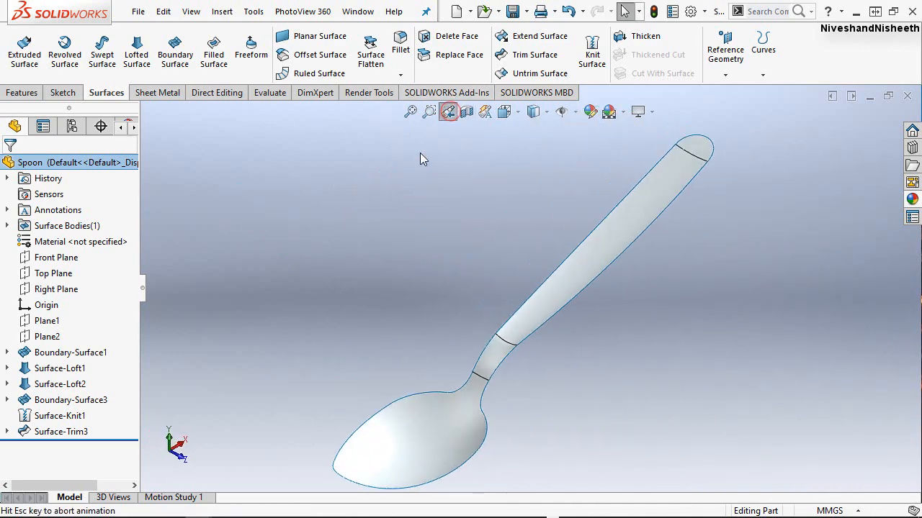
click(406, 176)
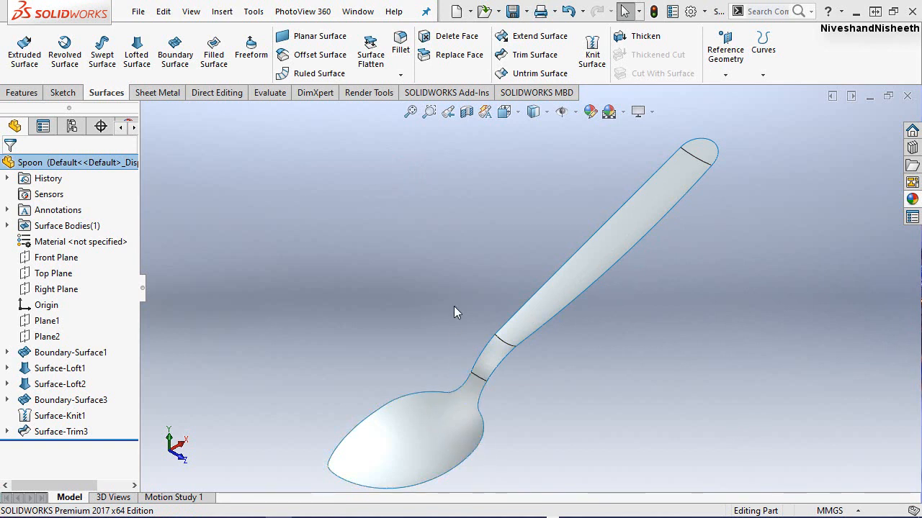
click(455, 285)
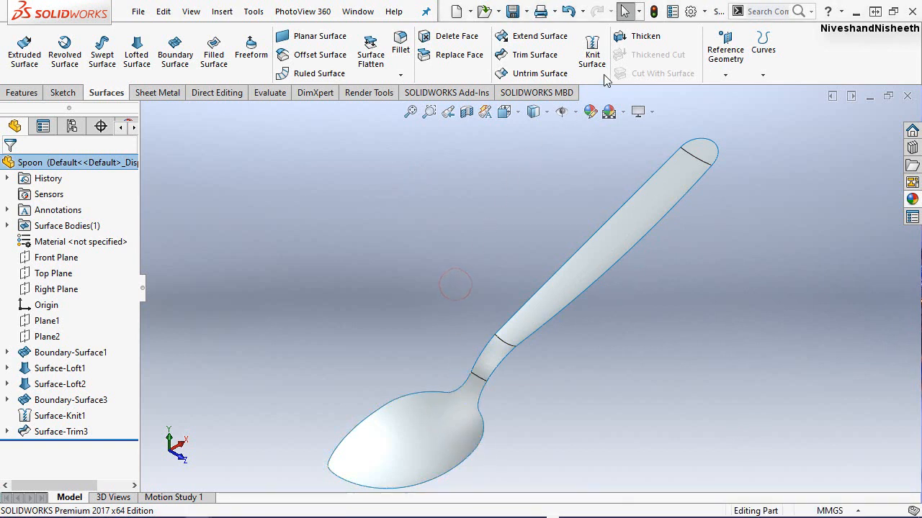
click(635, 37)
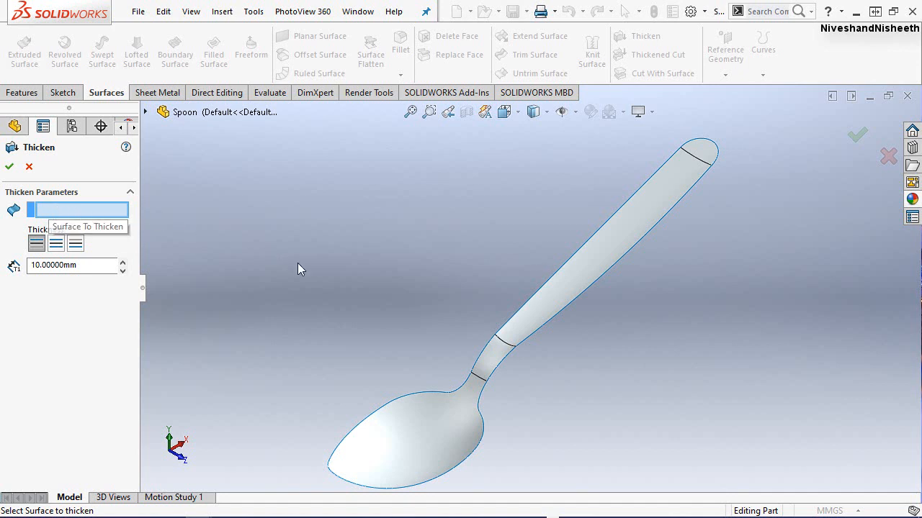
click(432, 412)
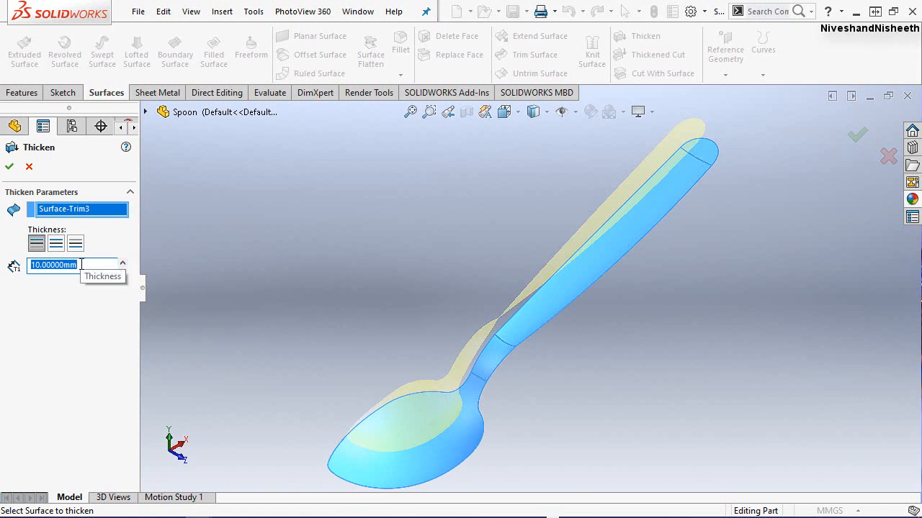
text(1)
key(Return)
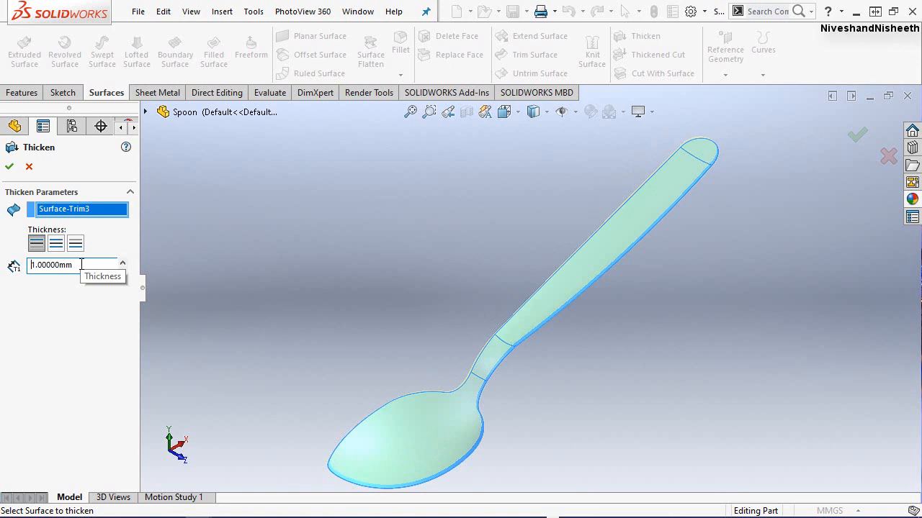
click(8, 167)
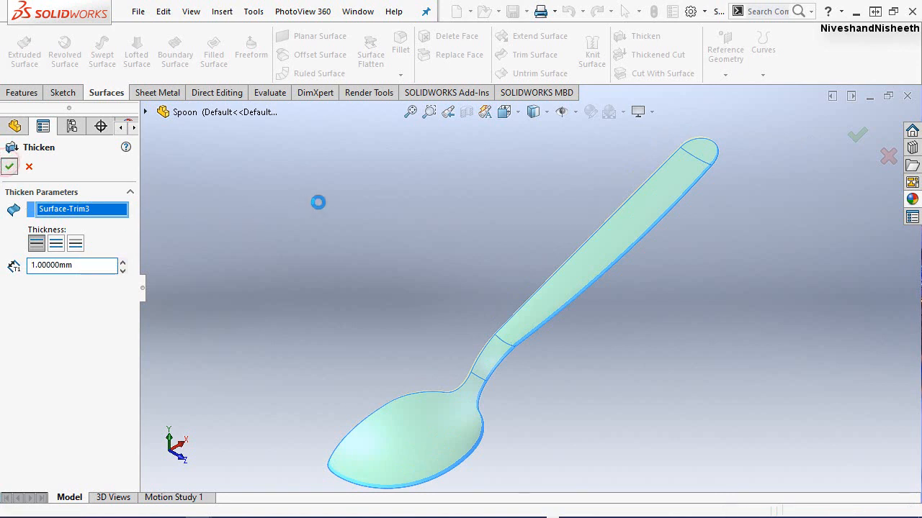
click(321, 202)
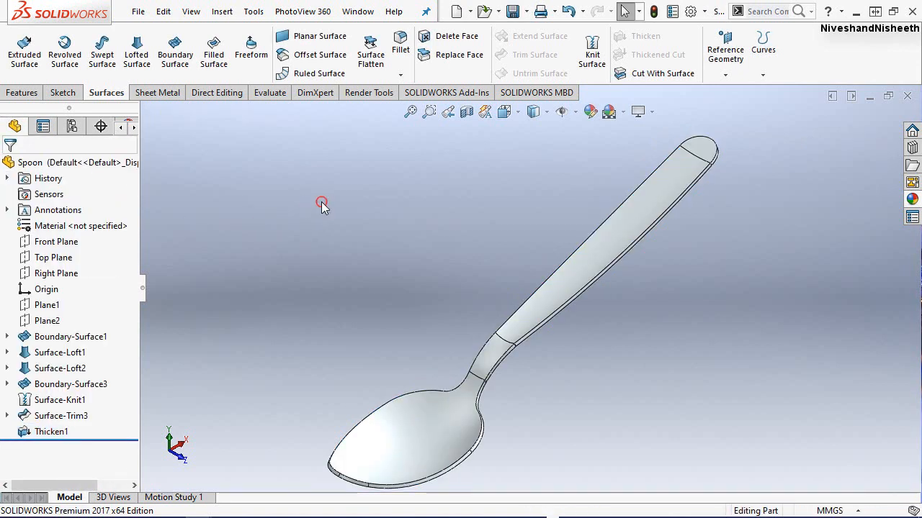
Check the thickened spoon from a lower angle and save the part file.
middle_drag(426, 443, 421, 378)
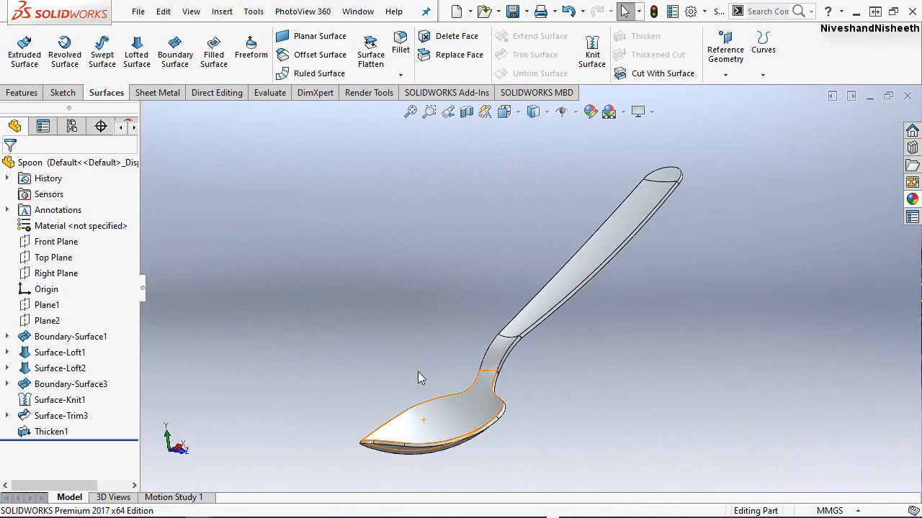
click(447, 113)
click(137, 12)
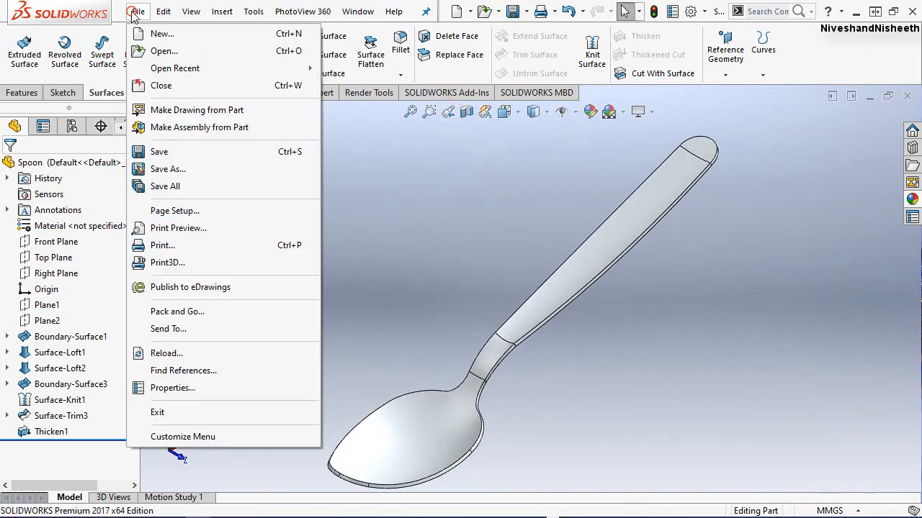
click(159, 153)
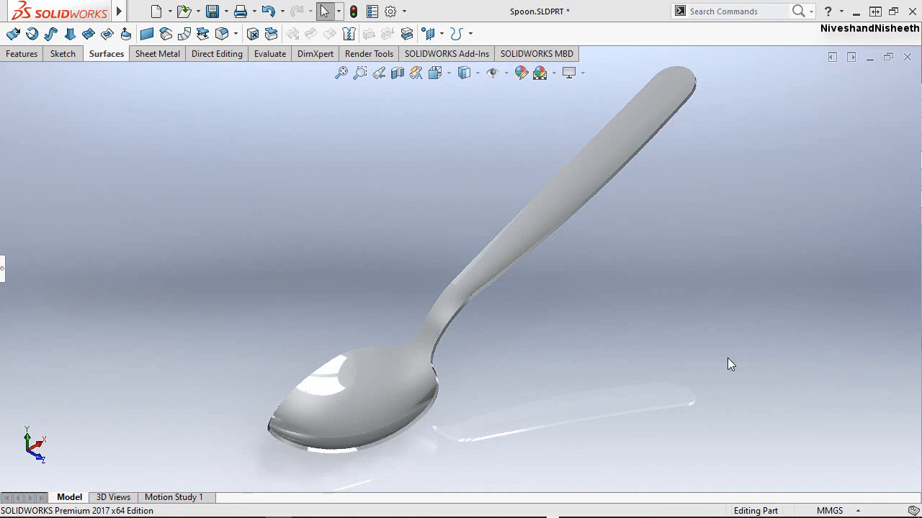
click(860, 413)
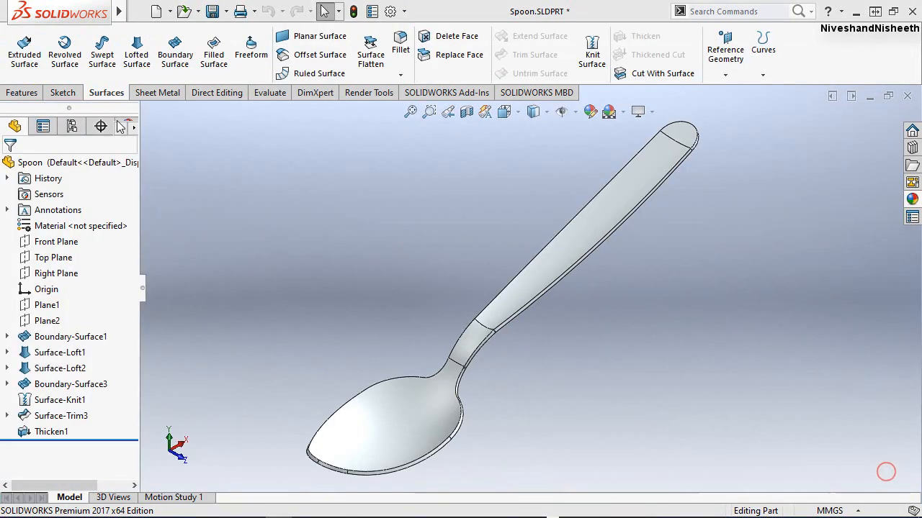
click(212, 11)
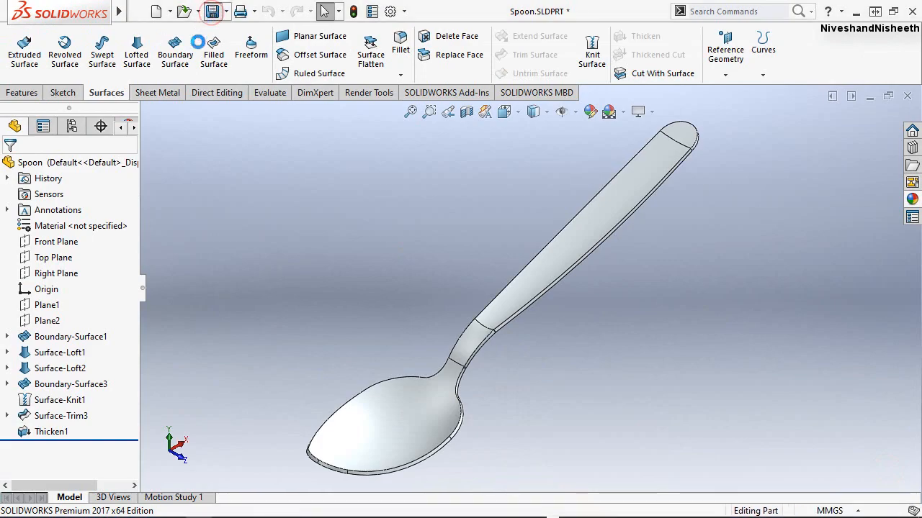